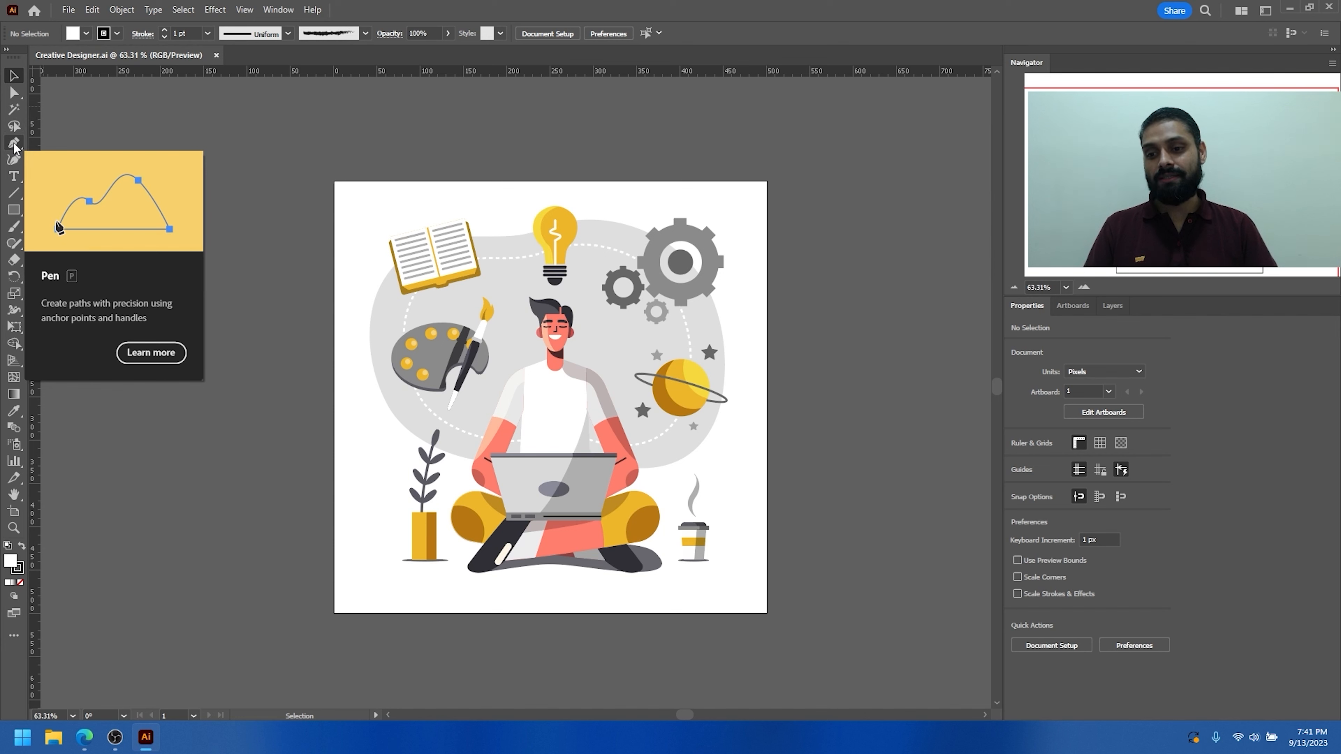
# Step: Review the Pen tool variants, the Curvature tool and the complete list of drawing tools, ending on the Pen tool
pyautogui.click(15, 145)
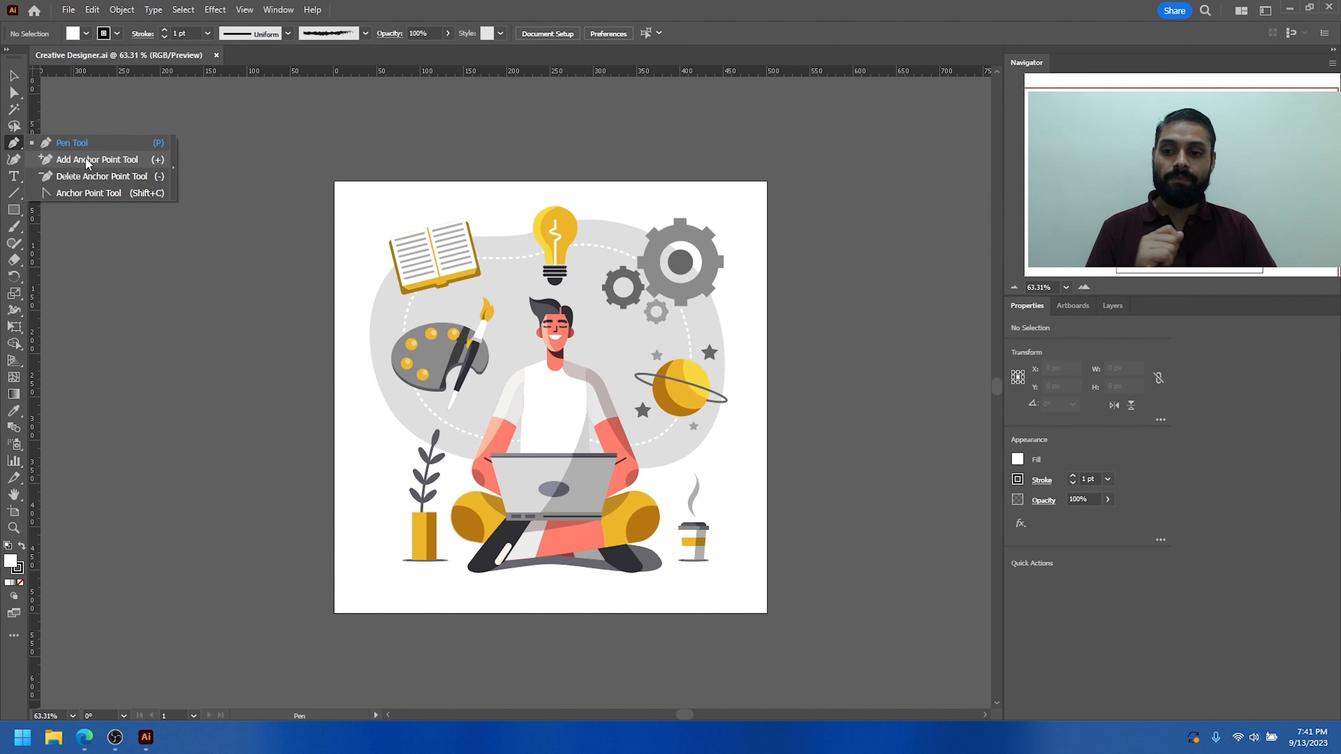
pyautogui.click(15, 163)
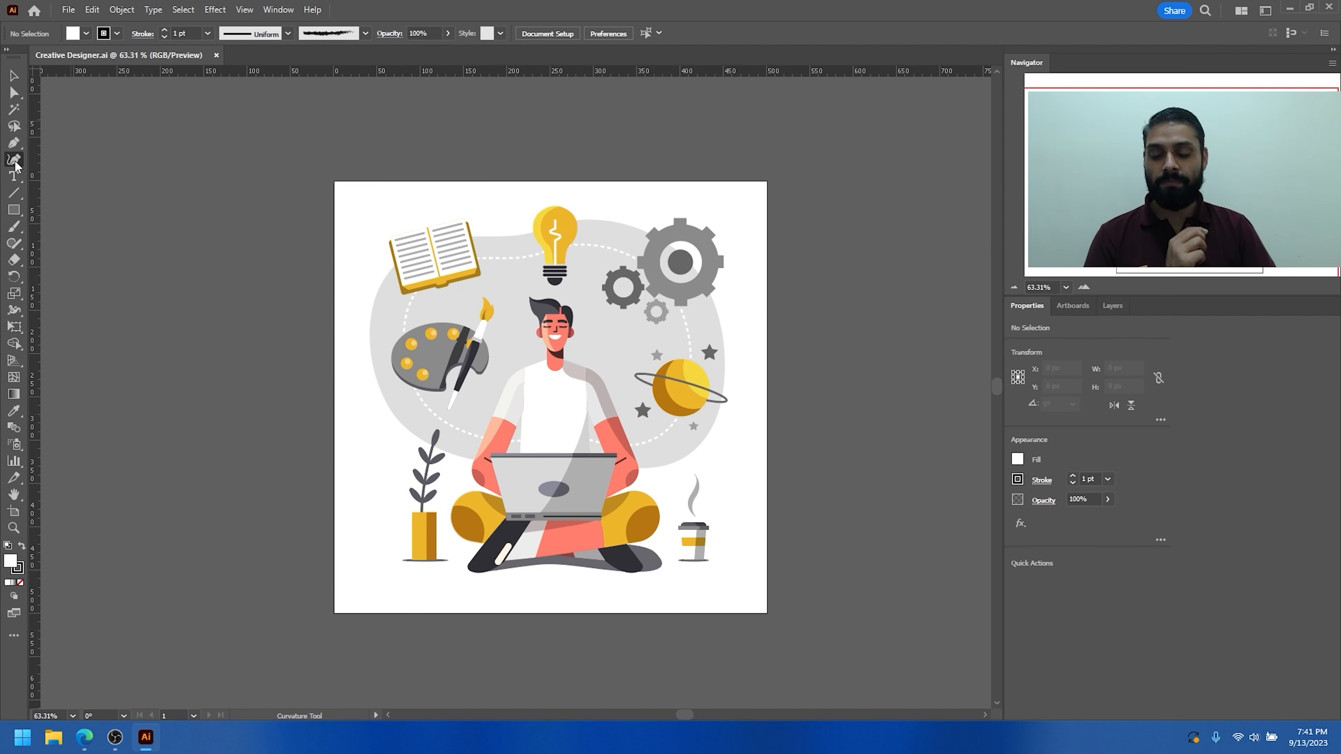
pyautogui.click(14, 635)
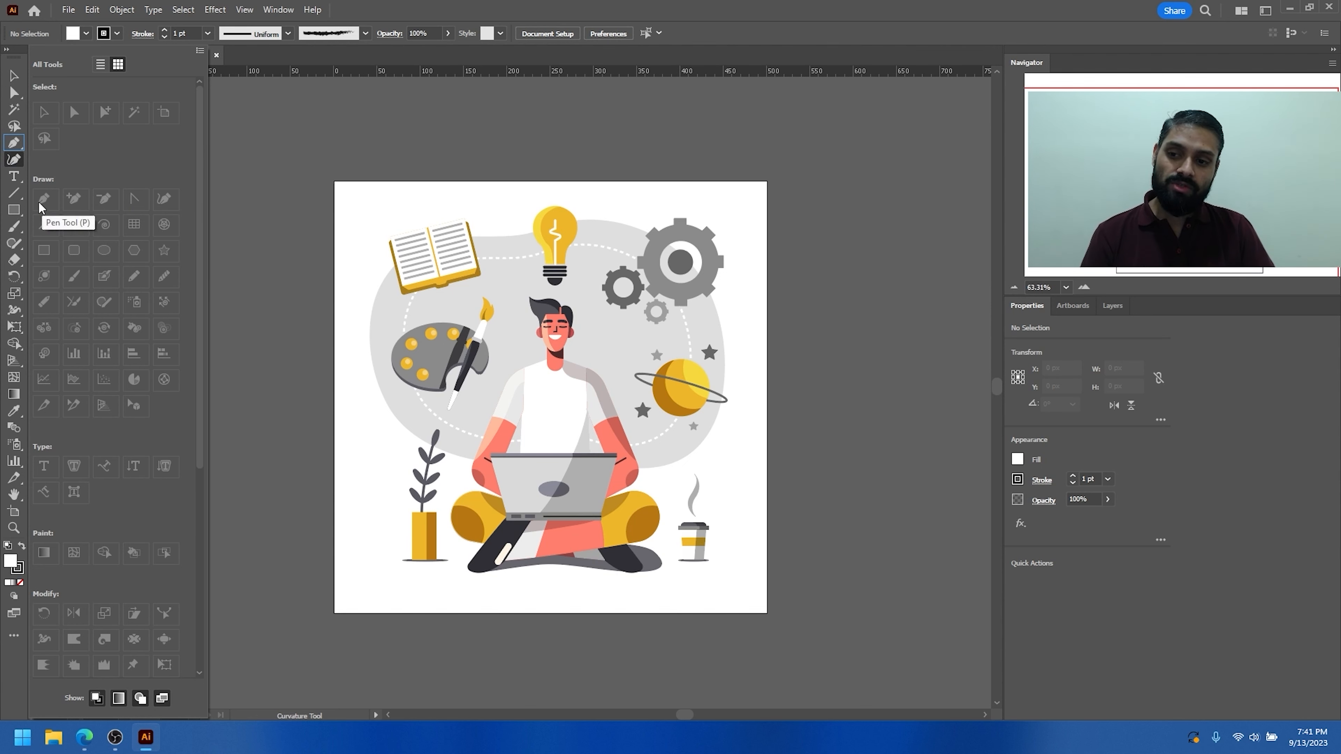
pyautogui.click(316, 274)
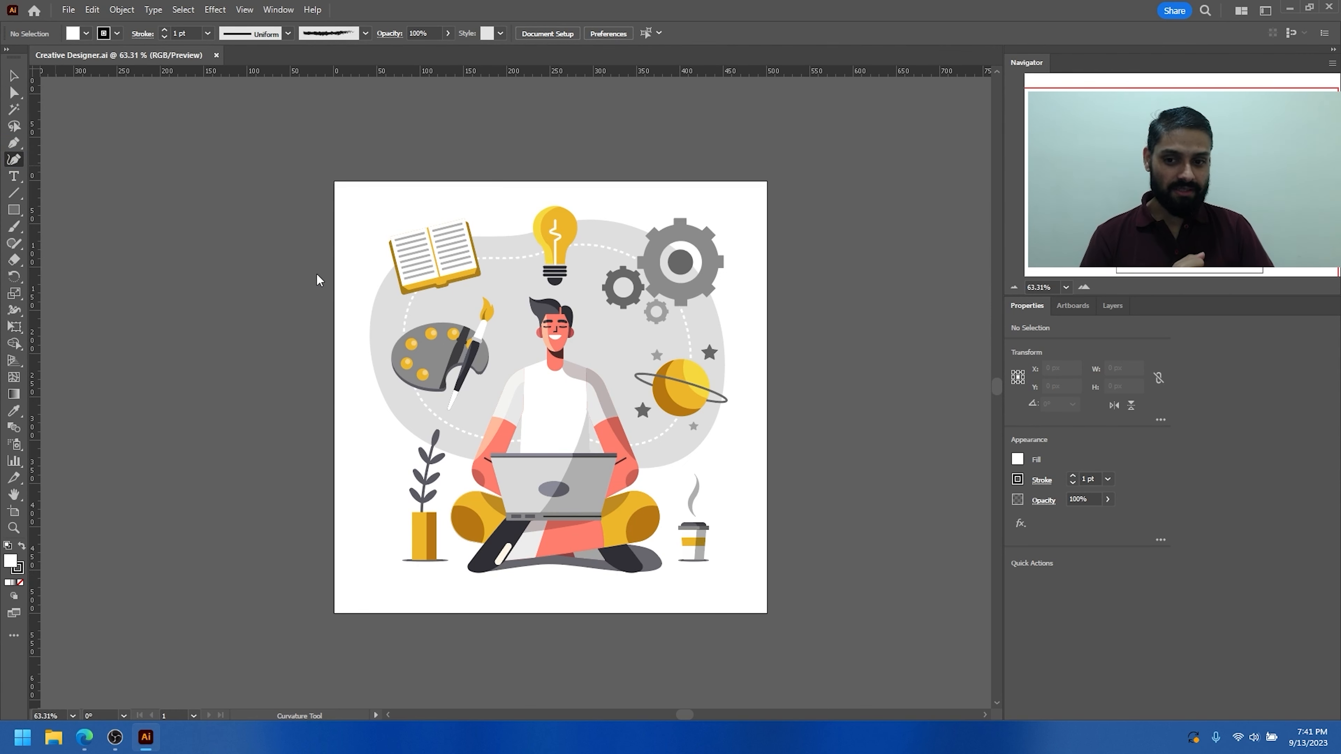
pyautogui.click(17, 143)
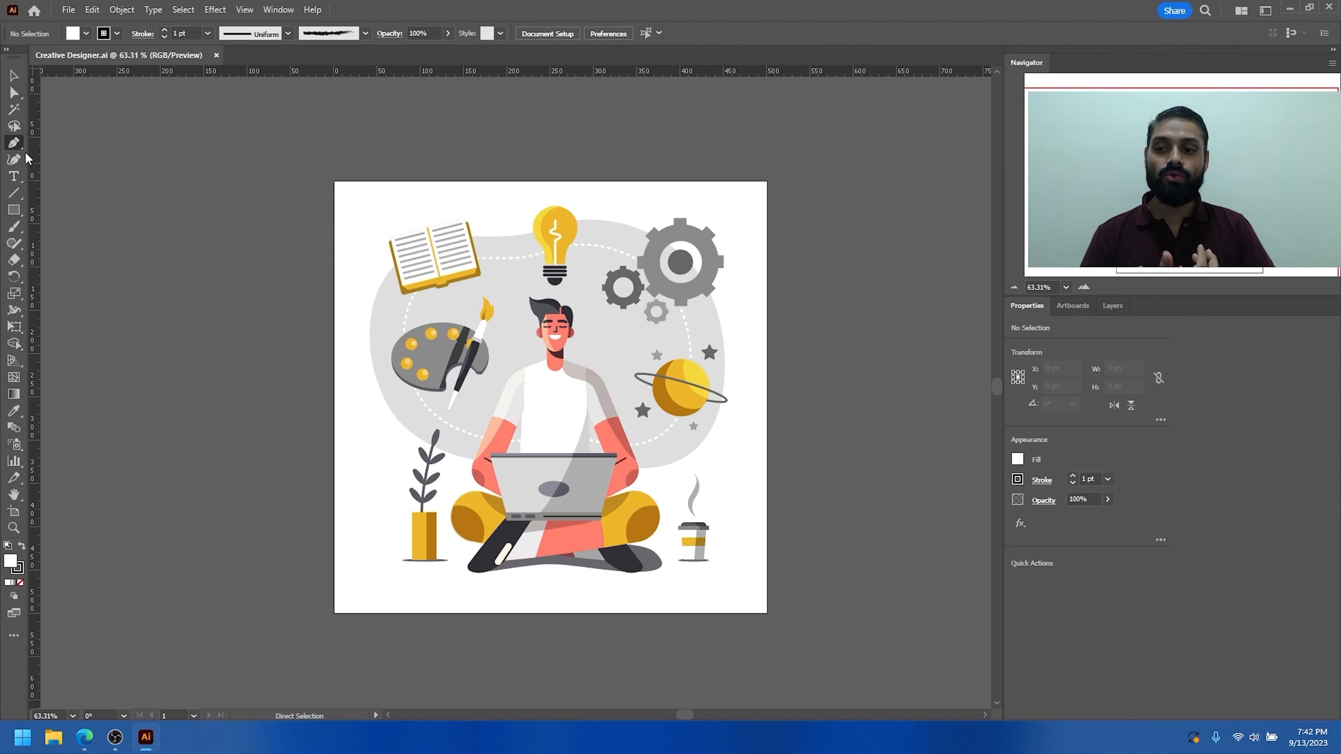
# Step: Move the grouped designer illustration off the artboard to its right side, at about X 797 px, Y 246 px
pyautogui.press('v')
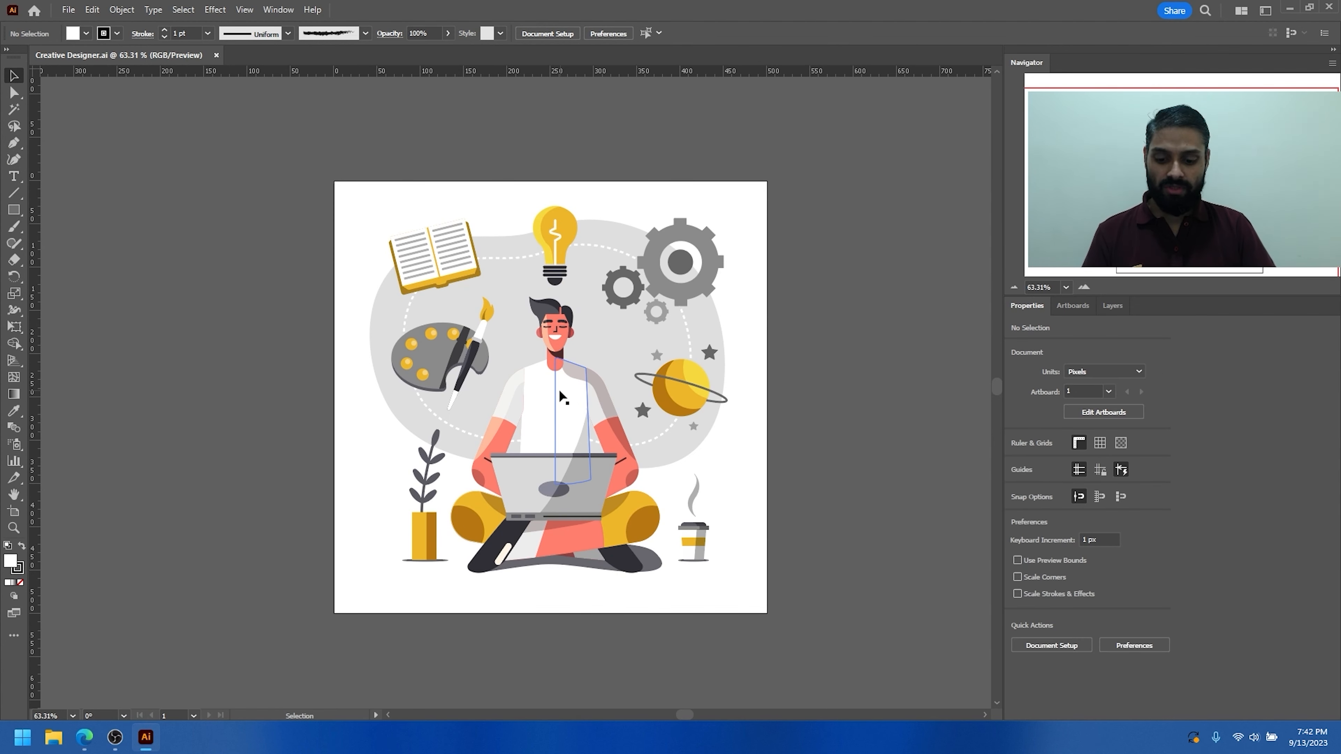
pyautogui.click(543, 437)
pyautogui.moveTo(544, 437); pyautogui.dragTo(863, 422)
pyautogui.moveTo(675, 380); pyautogui.dragTo(321, 339)
pyautogui.moveTo(496, 347); pyautogui.dragTo(654, 367)
pyautogui.moveTo(256, 366); pyautogui.dragTo(470, 386)
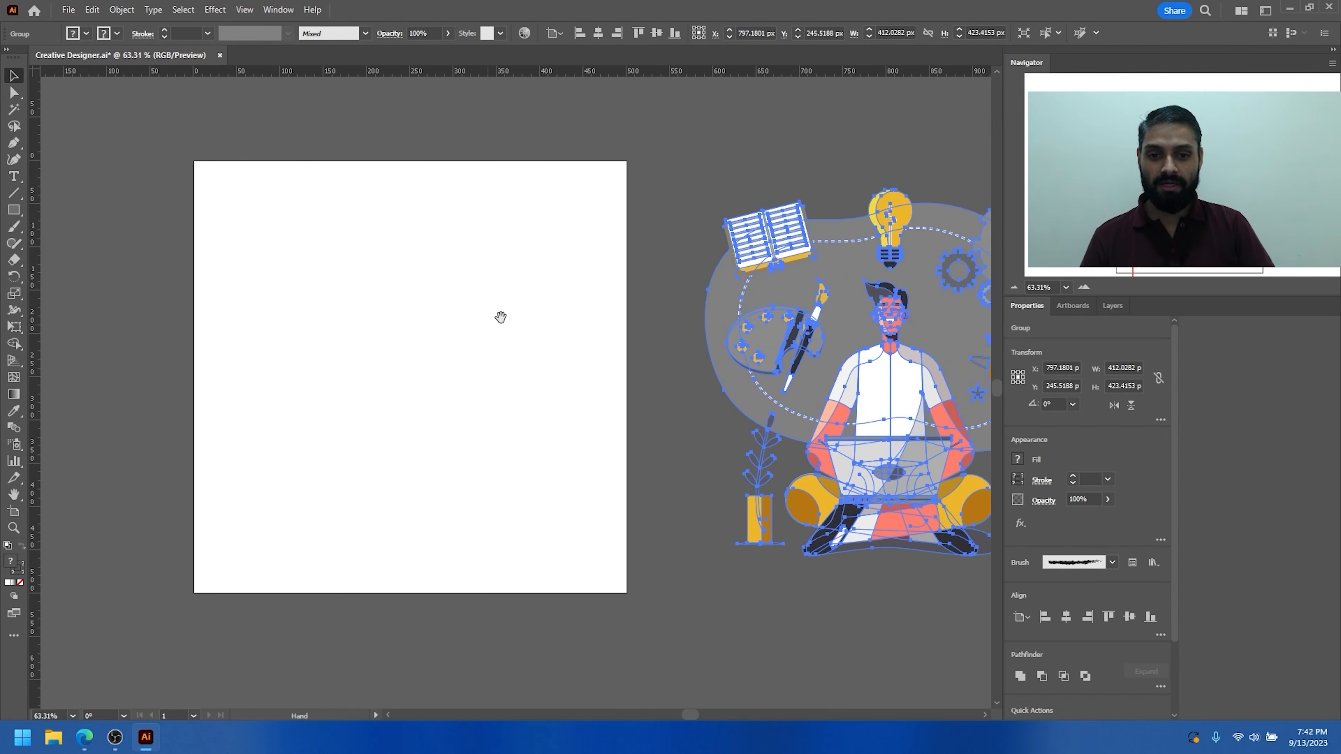
pyautogui.moveTo(655, 336); pyautogui.dragTo(437, 306)
pyautogui.moveTo(268, 340); pyautogui.dragTo(393, 332)
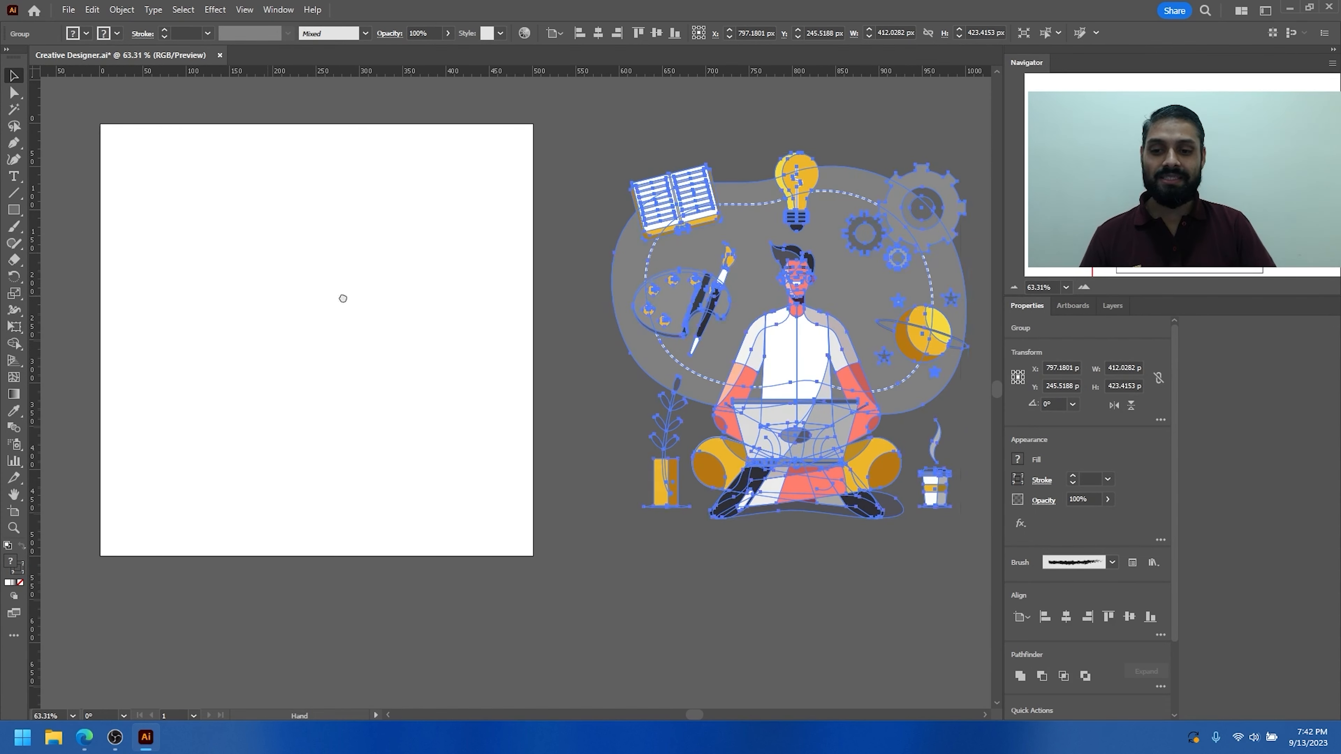
pyautogui.moveTo(287, 294); pyautogui.dragTo(425, 291)
pyautogui.moveTo(406, 347); pyautogui.dragTo(425, 317)
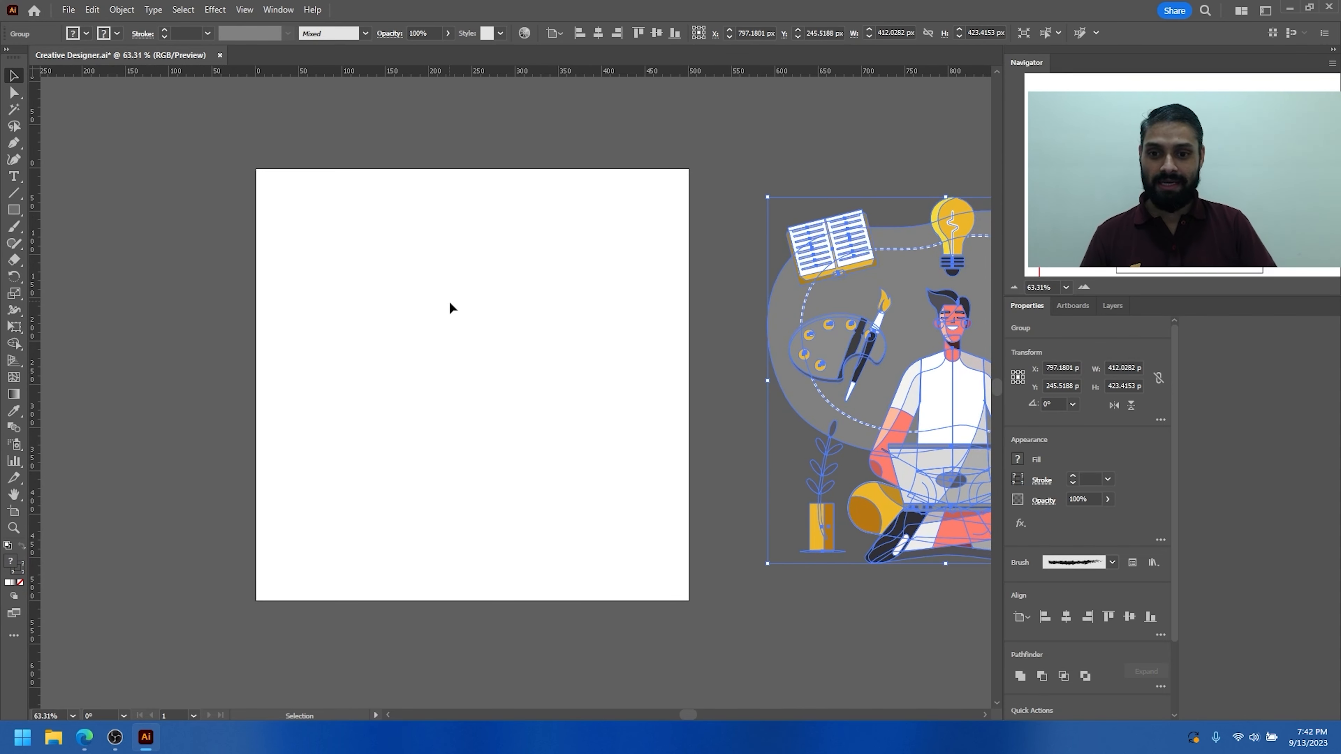
pyautogui.moveTo(461, 382); pyautogui.dragTo(505, 437)
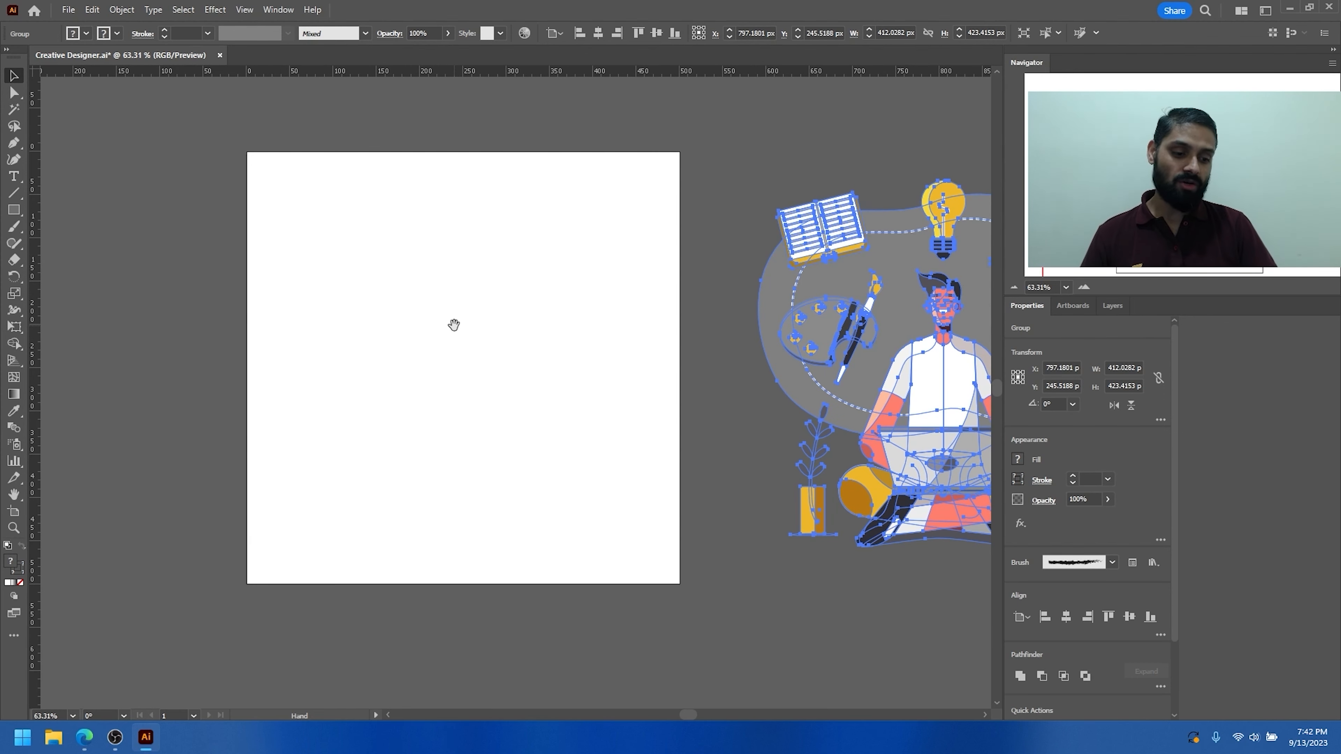
pyautogui.moveTo(461, 383); pyautogui.dragTo(448, 427)
pyautogui.moveTo(331, 353); pyautogui.dragTo(358, 292)
pyautogui.moveTo(508, 361); pyautogui.dragTo(524, 365)
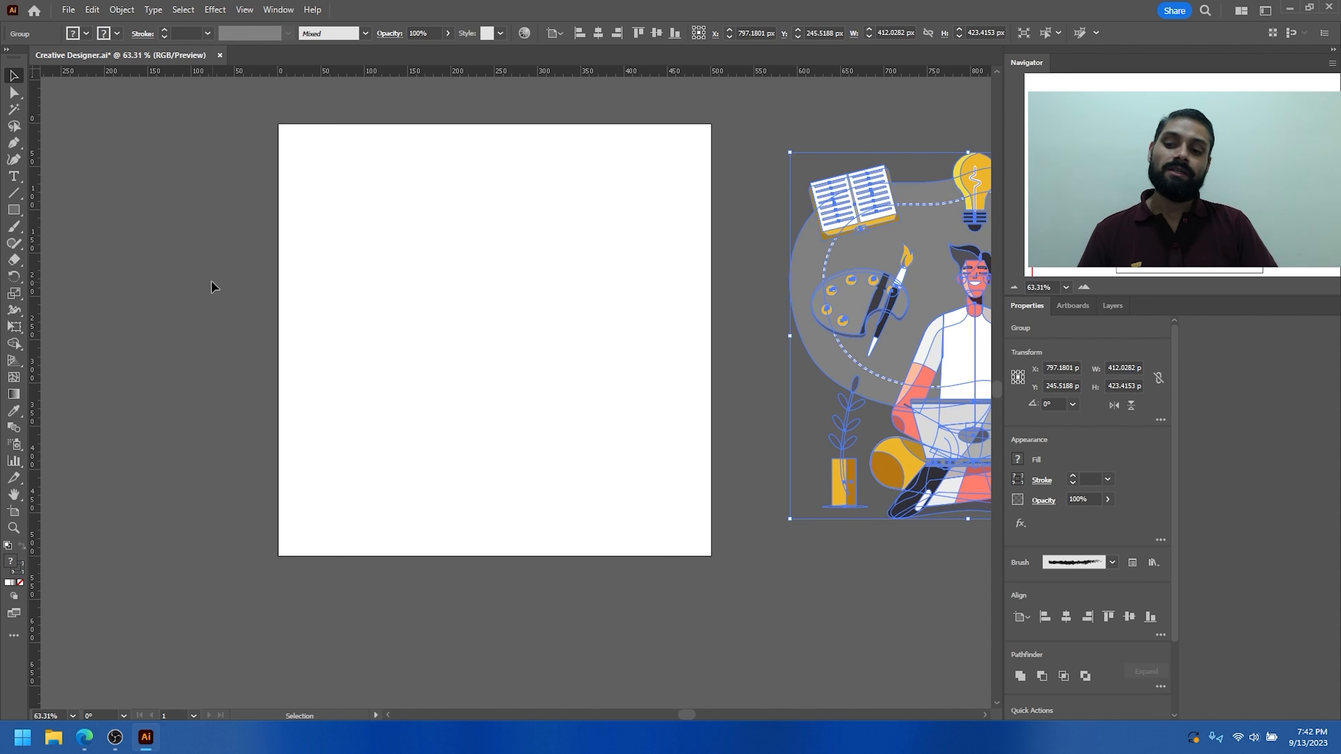
# Step: Draw a closed irregular practice shape with one curved segment using the Pen tool, and delete it
pyautogui.click(15, 143)
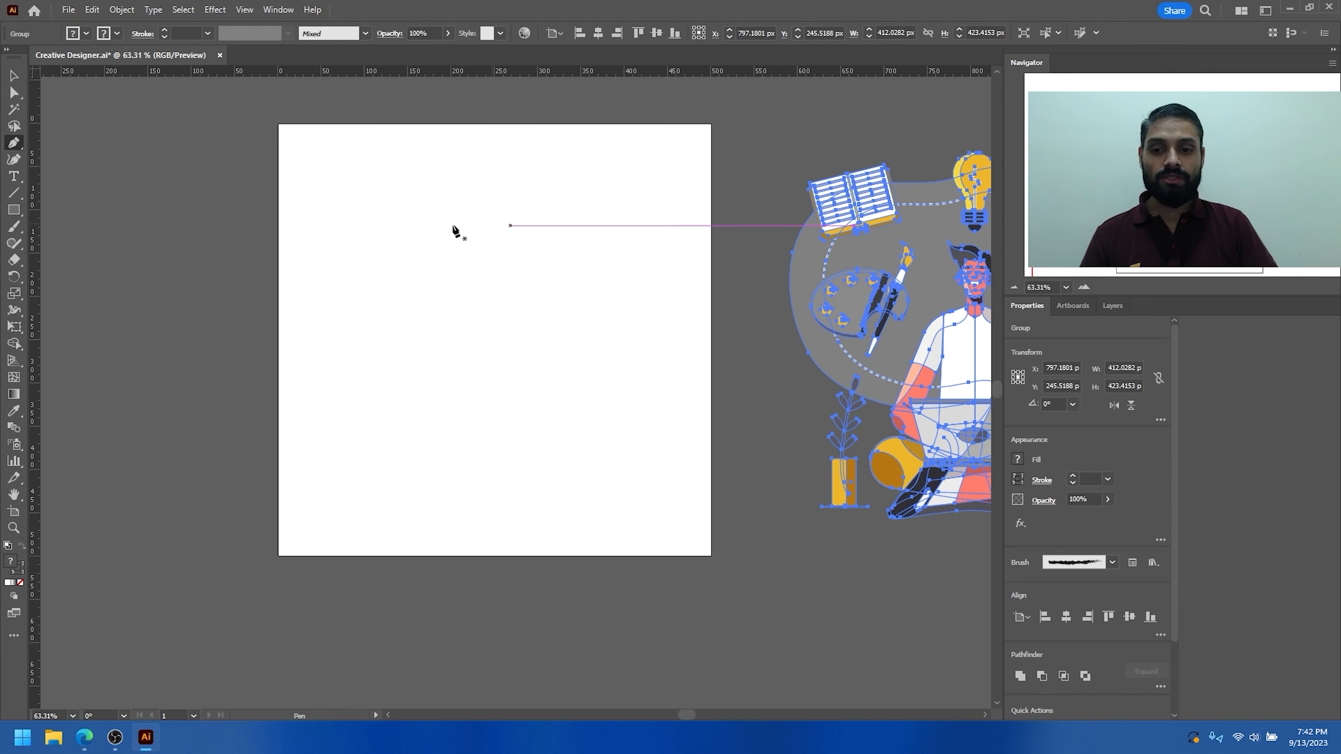
pyautogui.click(371, 179)
pyautogui.click(571, 220)
pyautogui.moveTo(542, 385); pyautogui.dragTo(532, 429)
pyautogui.moveTo(407, 433); pyautogui.dragTo(475, 279)
pyautogui.click(499, 389)
pyautogui.click(532, 272)
pyautogui.click(408, 221)
pyautogui.click(323, 201)
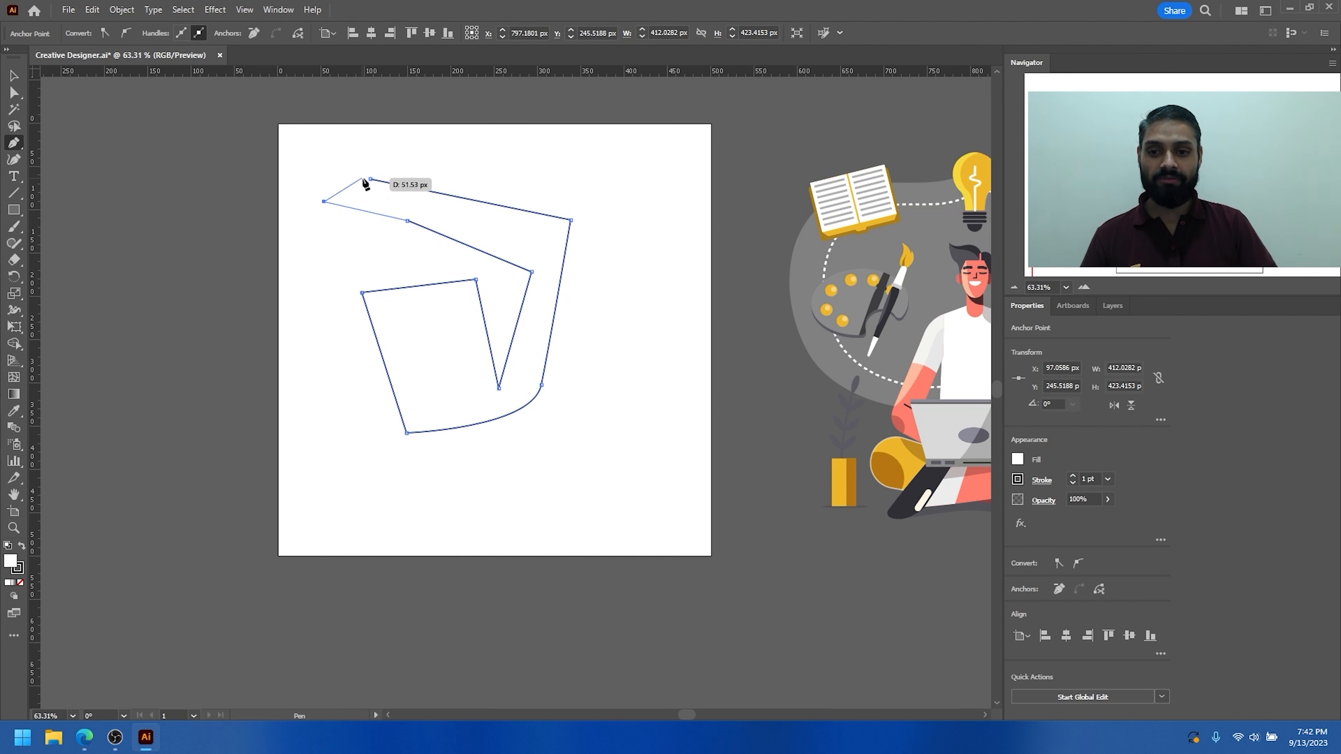
pyautogui.click(371, 179)
pyautogui.press('v')
pyautogui.press('Delete')
# Step: Draw a closed eleven-point polygon of straight segments with the Pen tool over the upper left part of the artboard
pyautogui.press('p')
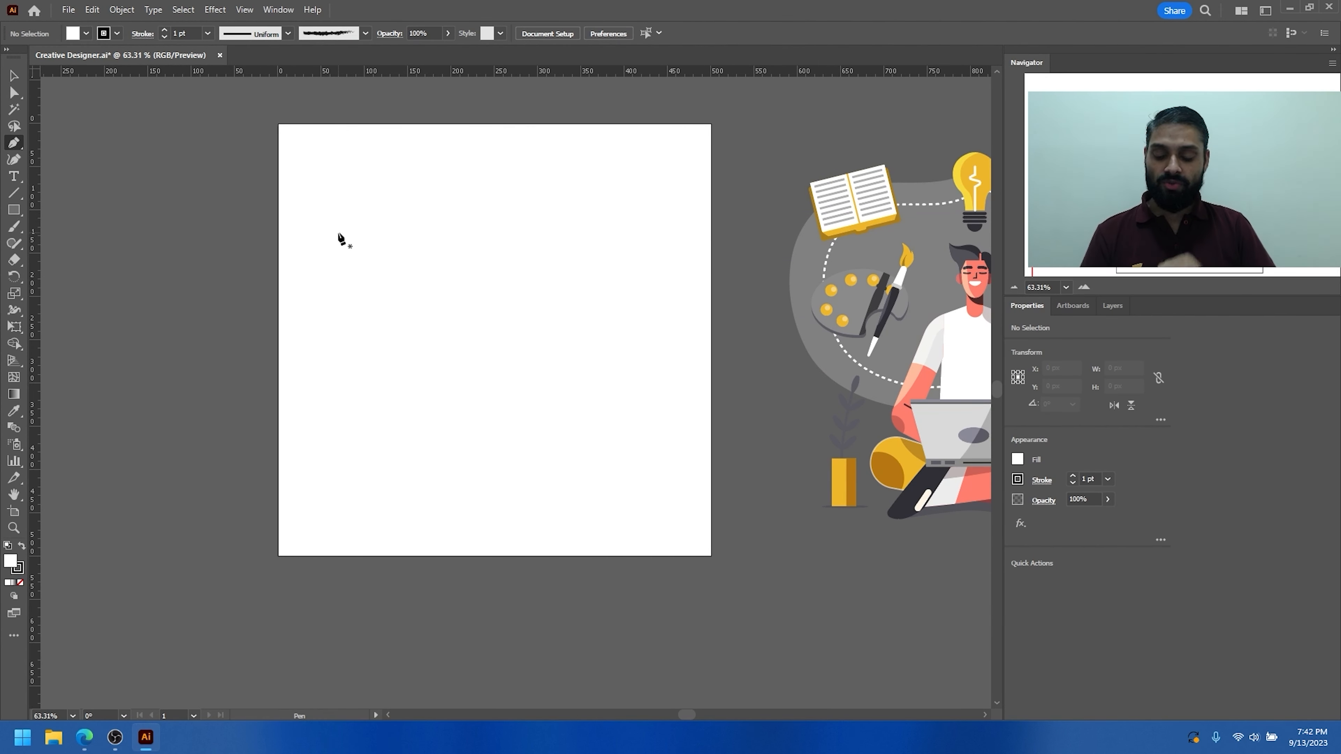
pyautogui.click(314, 193)
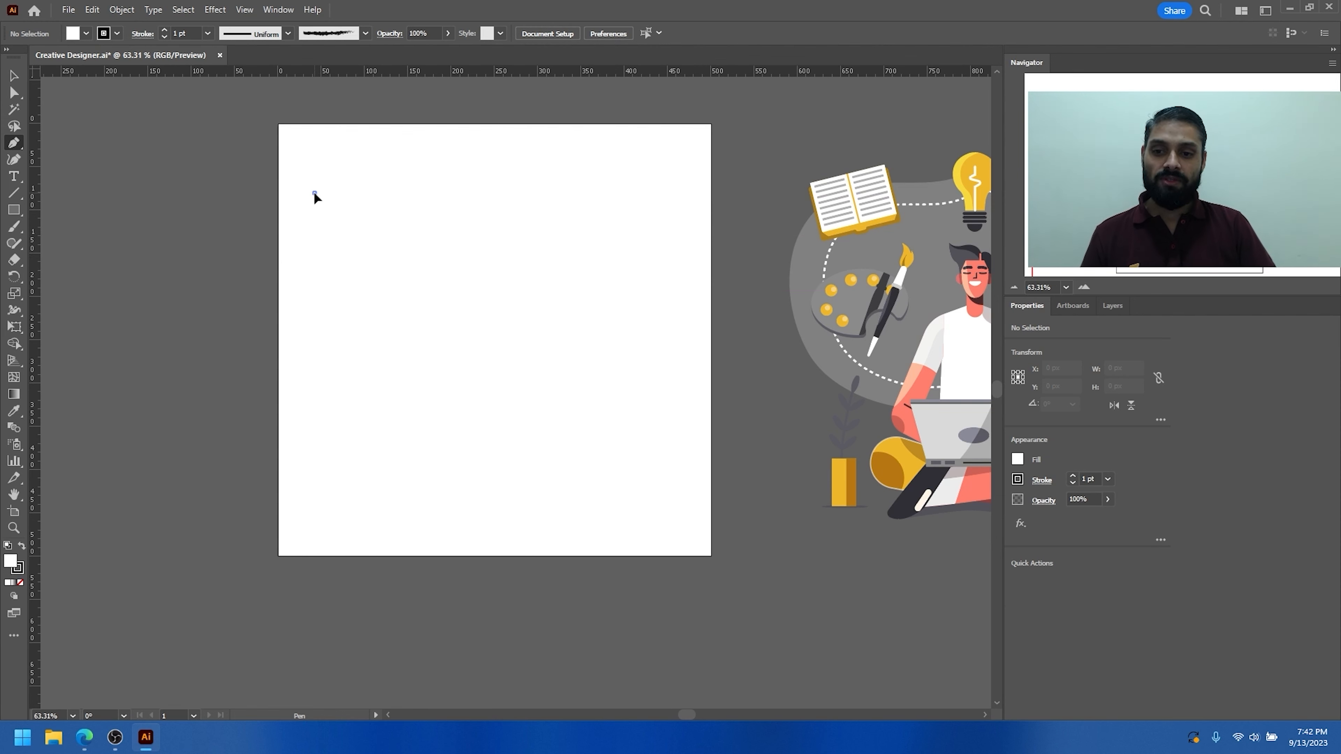
pyautogui.click(472, 161)
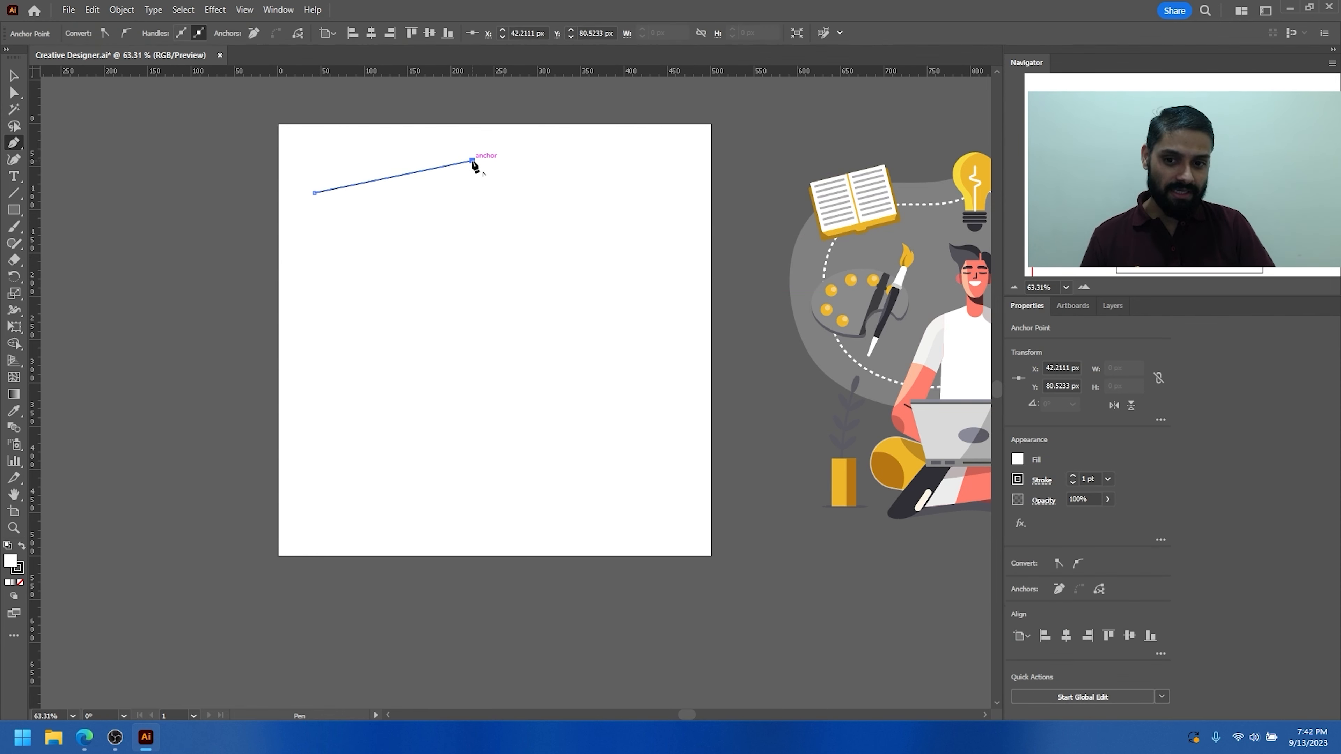
pyautogui.click(572, 236)
pyautogui.click(557, 385)
pyautogui.click(369, 442)
pyautogui.click(345, 364)
pyautogui.click(303, 298)
pyautogui.click(427, 277)
pyautogui.click(413, 235)
pyautogui.click(303, 241)
pyautogui.click(273, 183)
pyautogui.click(314, 193)
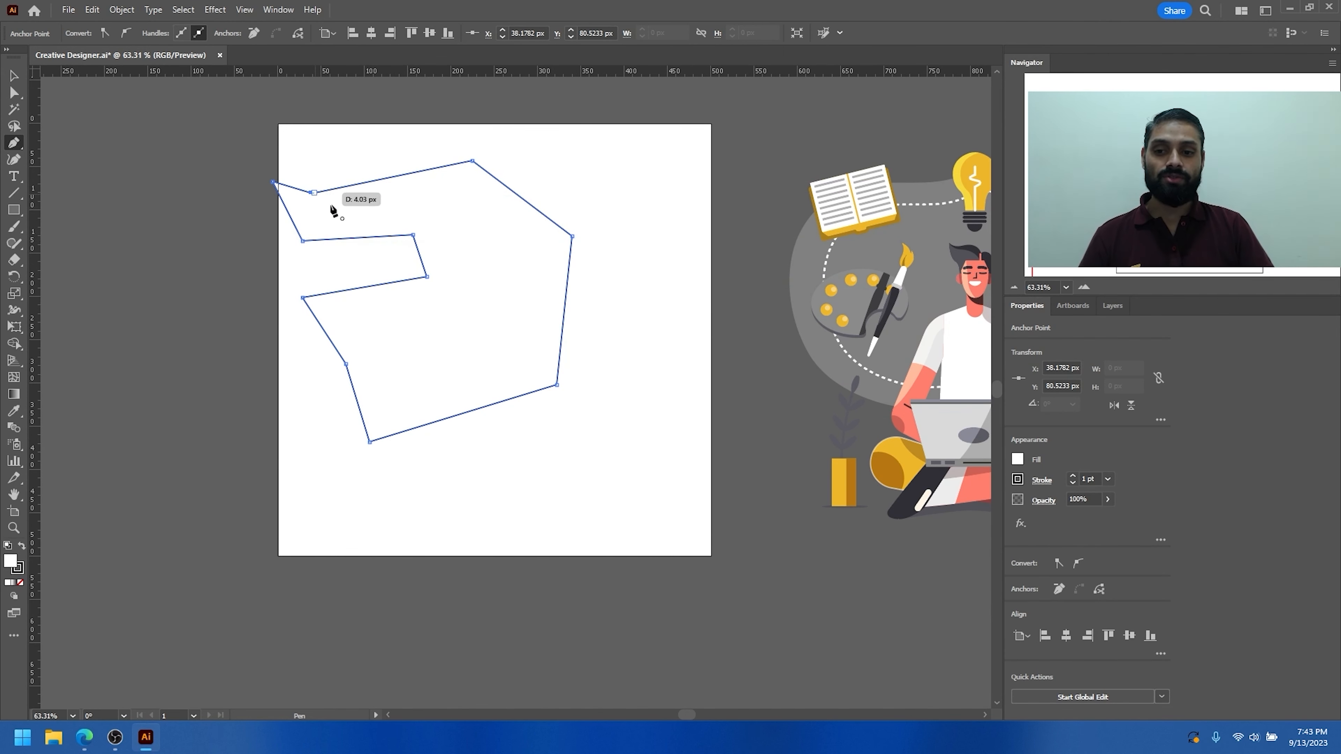
# Step: Draw a second closed shape of four straight segments overlapping the first polygon toward the artboard's lower right
pyautogui.hotkey('ctrl', 'z')
pyautogui.click(314, 192)
pyautogui.click(434, 346)
pyautogui.click(330, 505)
pyautogui.click(615, 467)
pyautogui.click(632, 181)
pyautogui.click(433, 347)
# Step: Select both overlapping straight-sided shapes and delete them from the artboard
pyautogui.press('v')
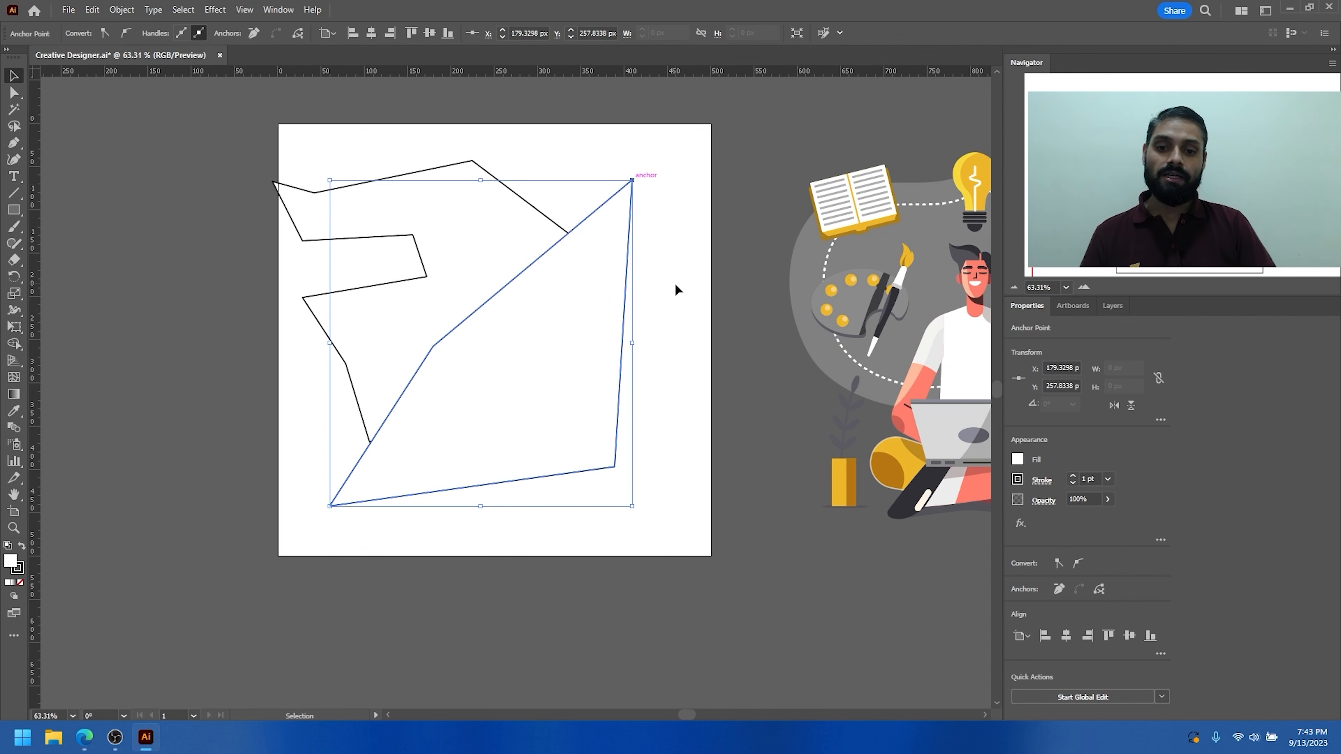
pyautogui.click(677, 287)
pyautogui.moveTo(667, 512)
pyautogui.mouseDown()
pyautogui.moveTo(374, 162)
pyautogui.moveTo(331, 135)
pyautogui.mouseUp()
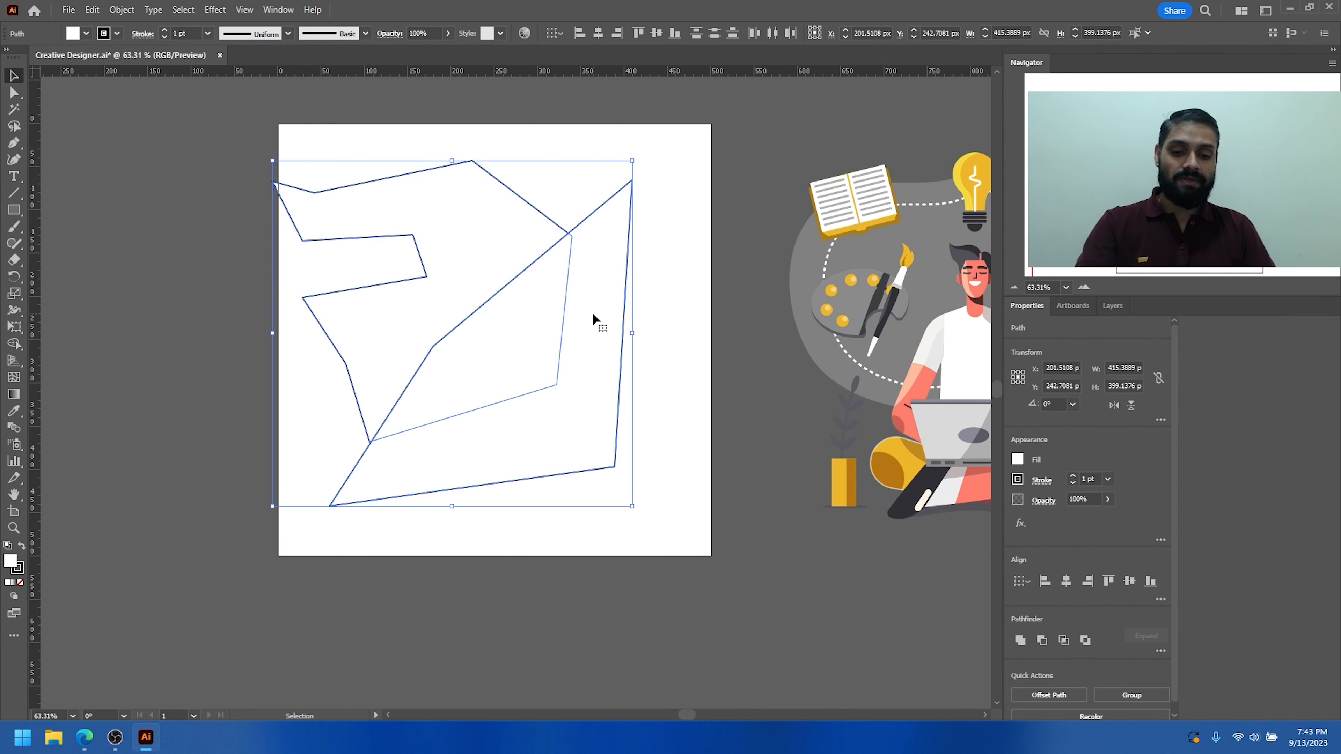
pyautogui.press('Delete')
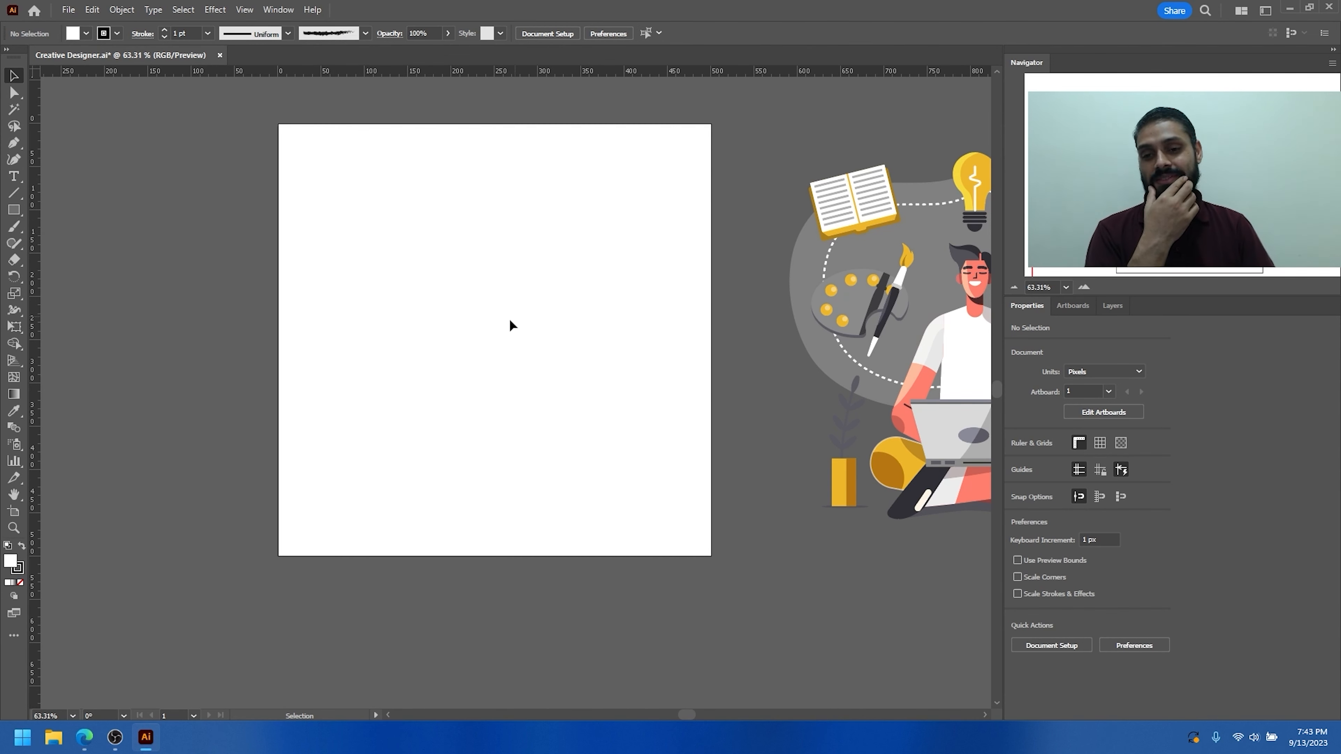
# Step: Draw a continuous looping path of smooth curves across the artboard with the Pen tool
pyautogui.click(14, 142)
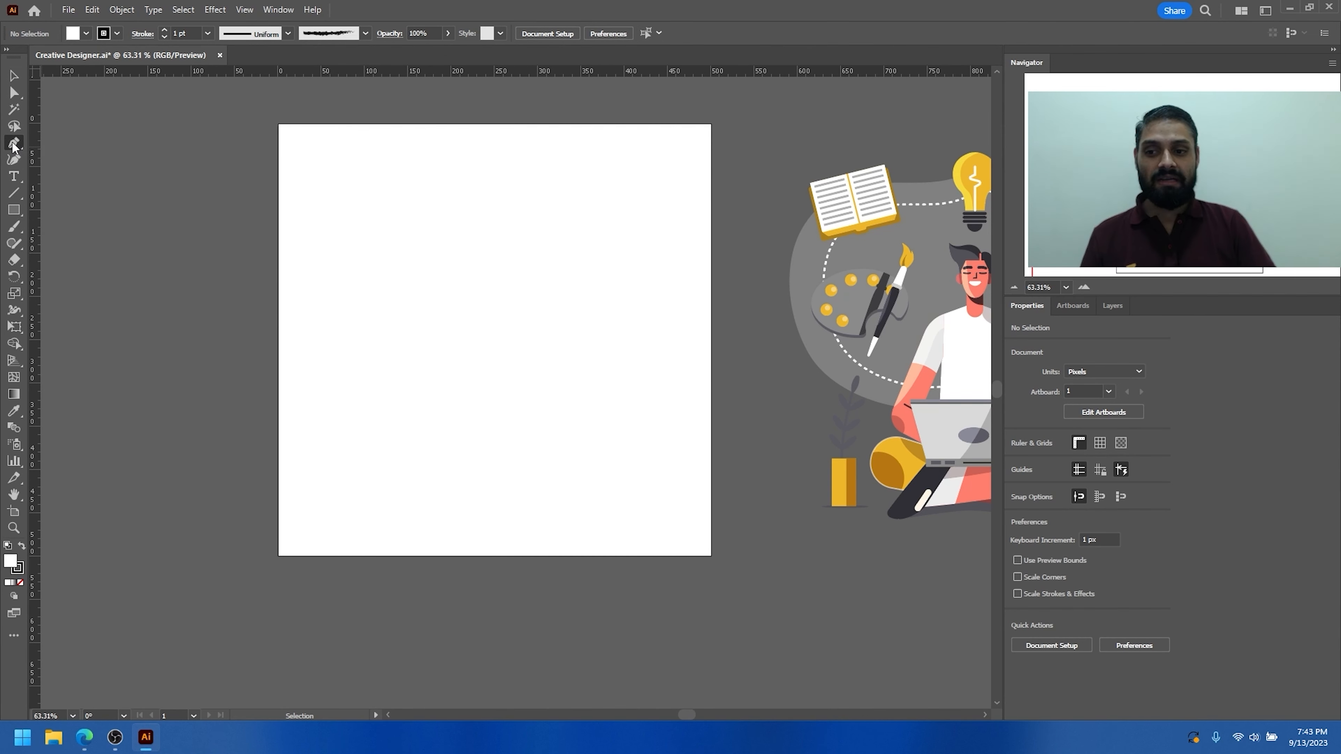
pyautogui.click(355, 147)
pyautogui.moveTo(593, 201); pyautogui.dragTo(650, 282)
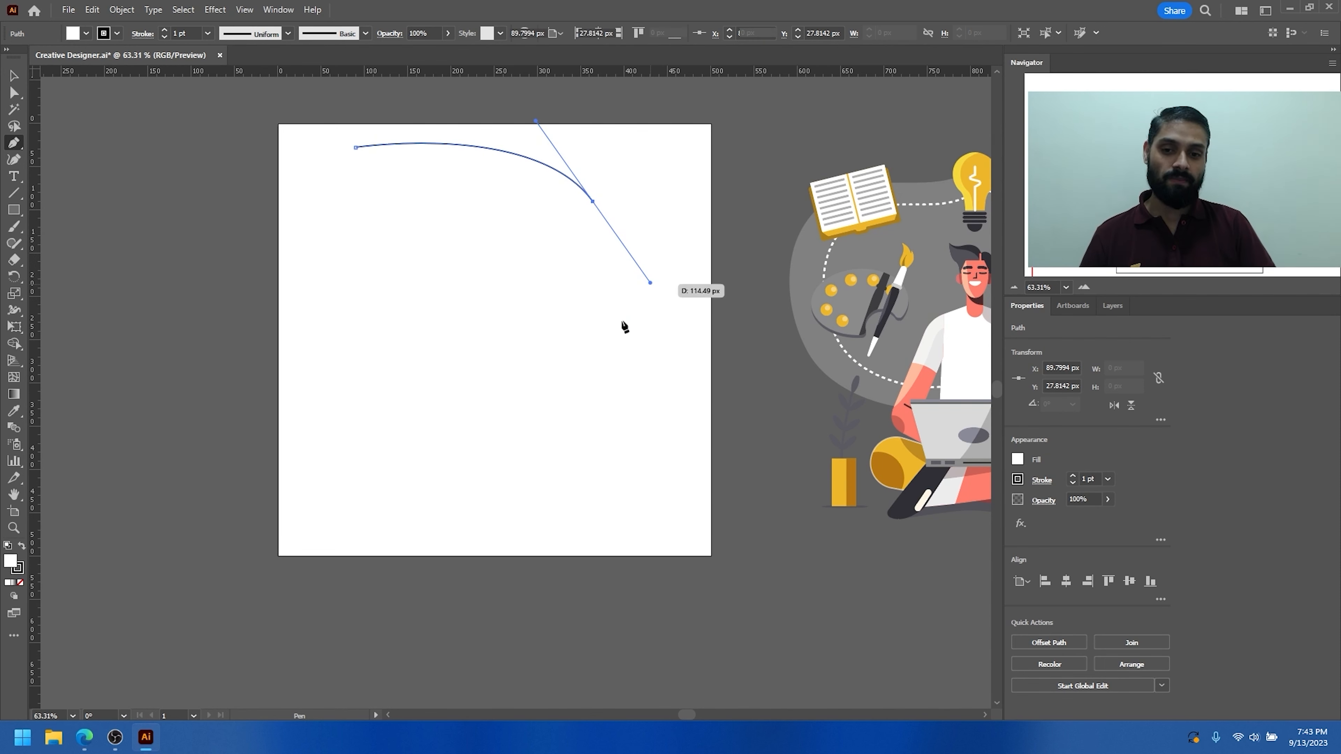
pyautogui.moveTo(508, 455); pyautogui.dragTo(440, 463)
pyautogui.moveTo(317, 483); pyautogui.dragTo(335, 284)
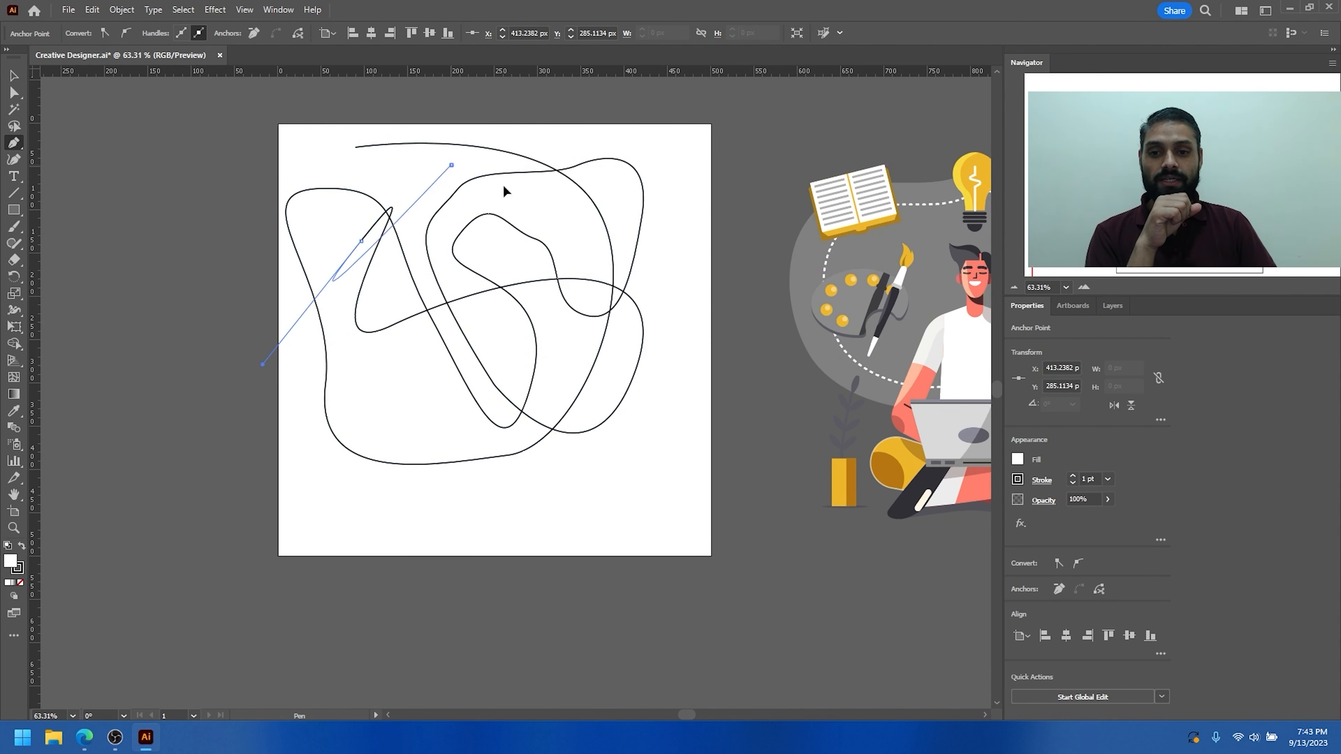
pyautogui.moveTo(503, 186); pyautogui.dragTo(742, 350)
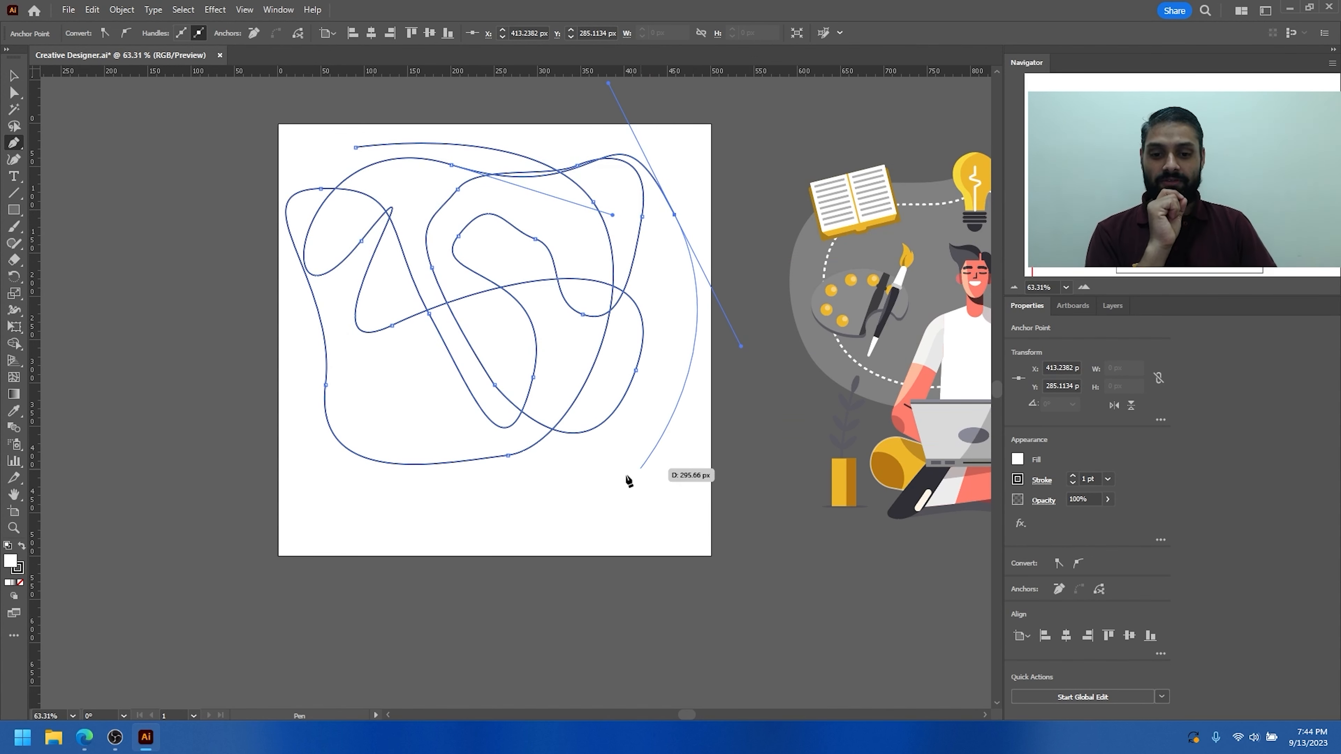
# Step: Extend the looping path with straight segments along the artboard's lower part and back to the middle, ending in a curve point
pyautogui.moveTo(587, 486); pyautogui.dragTo(510, 508)
pyautogui.click(510, 504)
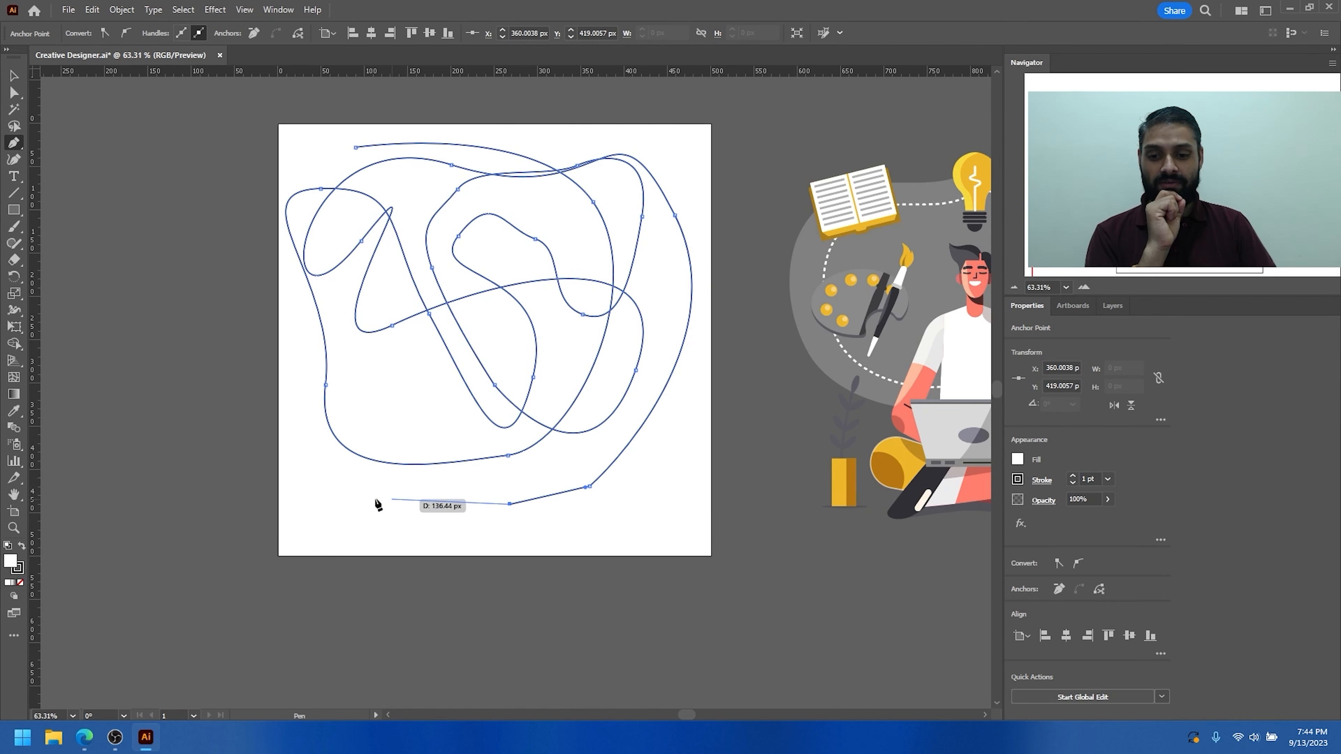
pyautogui.moveTo(310, 466); pyautogui.dragTo(329, 497)
pyautogui.click(392, 393)
pyautogui.click(489, 335)
pyautogui.moveTo(508, 342); pyautogui.dragTo(598, 233)
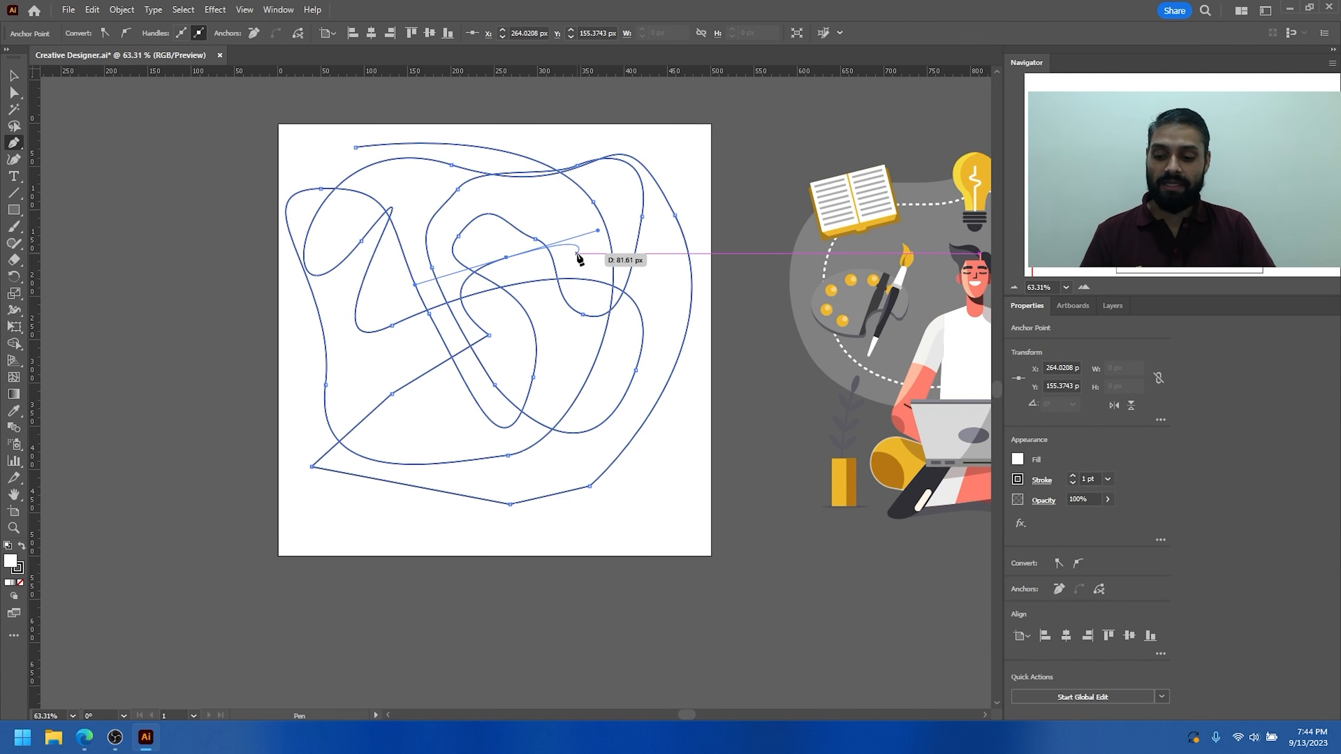
# Step: Select the whole looping path and delete it from the artboard
pyautogui.click(13, 77)
pyautogui.moveTo(278, 154)
pyautogui.mouseDown()
pyautogui.moveTo(665, 512)
pyautogui.moveTo(727, 539)
pyautogui.mouseUp()
pyautogui.press('Delete')
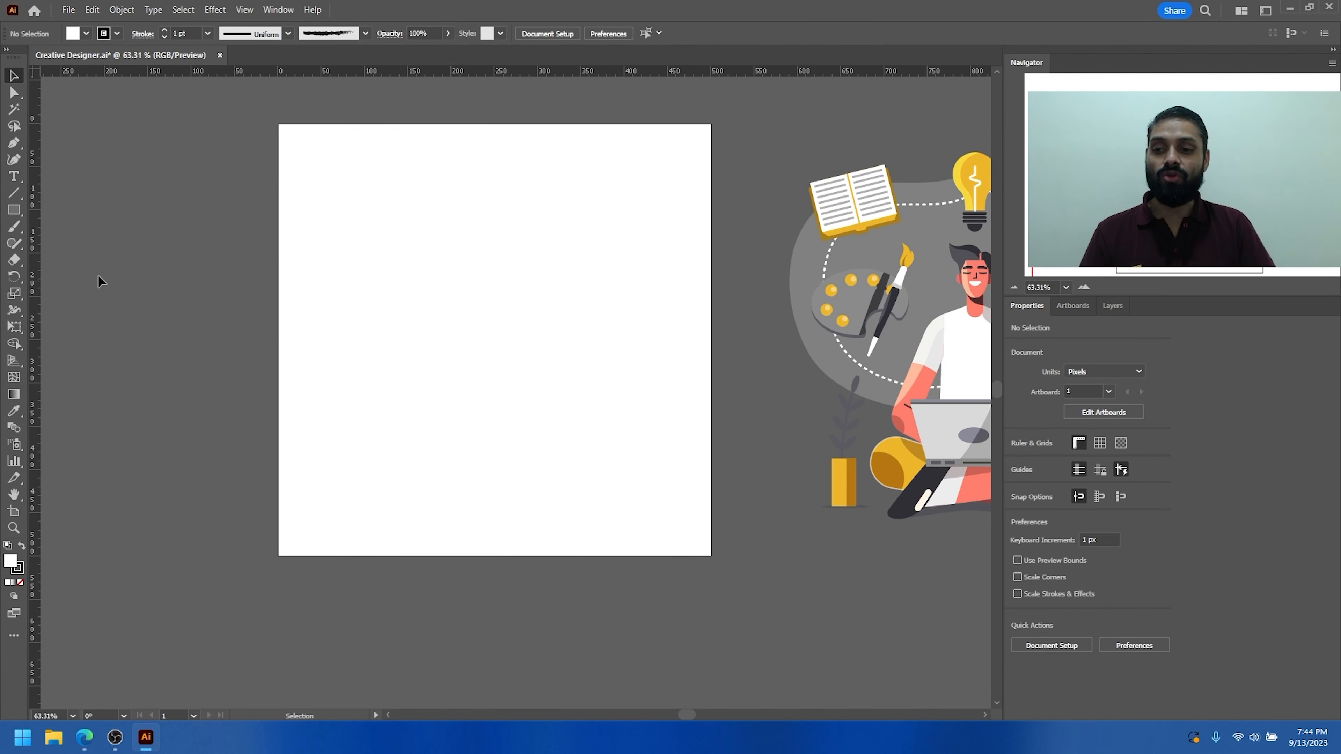
# Step: Draw a Pen tool arc starting at about X 50 px, Y 152 px, with its end handles constrained to a 45-degree diagonal
pyautogui.click(14, 143)
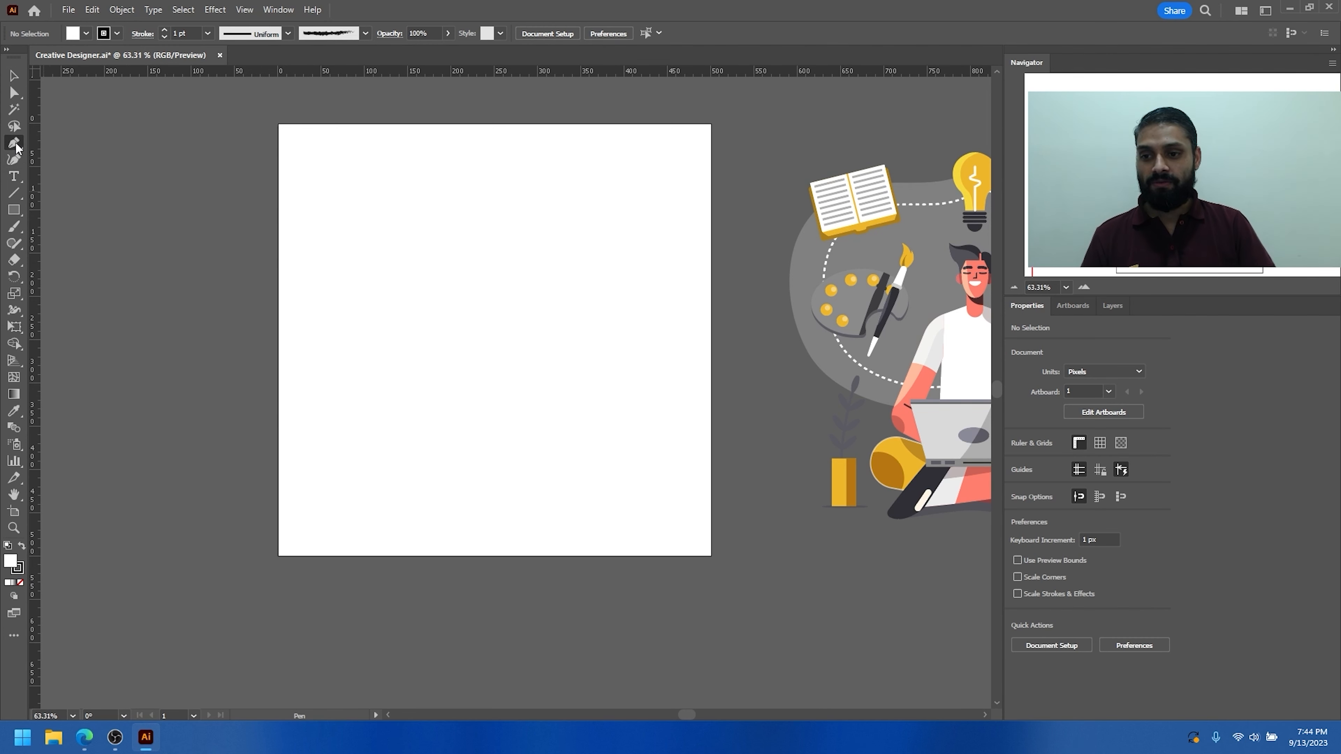
pyautogui.click(321, 254)
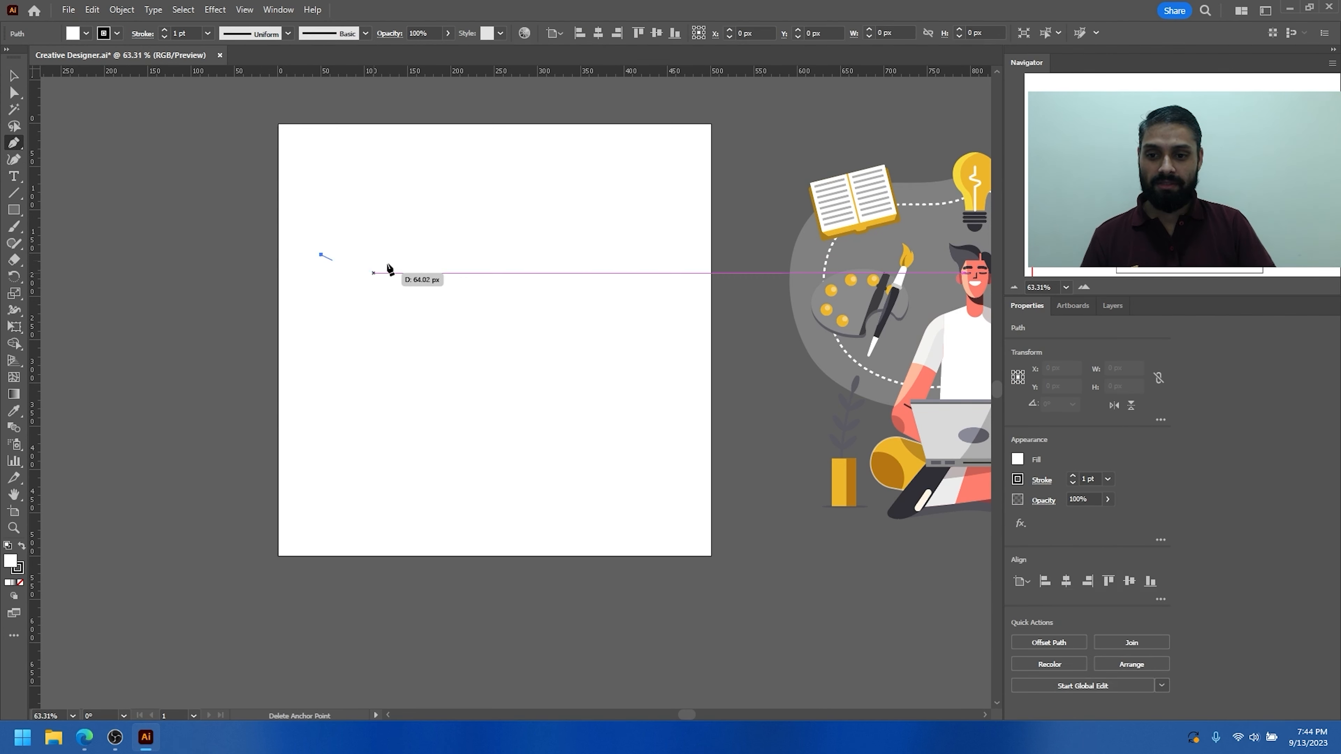
pyautogui.moveTo(563, 255); pyautogui.dragTo(694, 349)
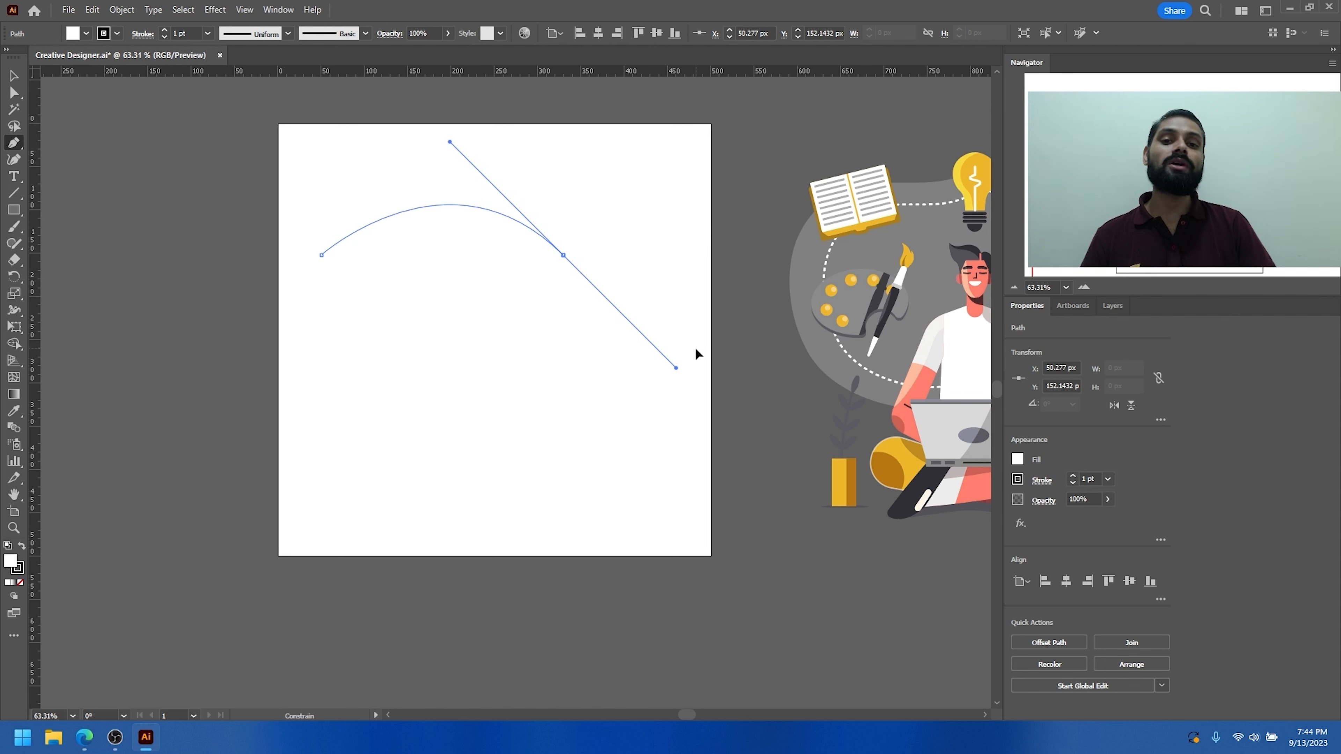
pyautogui.moveTo(696, 348); pyautogui.dragTo(615, 287)
pyautogui.moveTo(630, 354)
pyautogui.mouseDown()
pyautogui.moveTo(668, 300)
pyautogui.moveTo(652, 338)
pyautogui.moveTo(638, 273)
pyautogui.moveTo(600, 281)
pyautogui.moveTo(634, 258)
pyautogui.moveTo(590, 464)
pyautogui.moveTo(637, 254)
pyautogui.moveTo(606, 333)
pyautogui.moveTo(638, 279)
pyautogui.moveTo(656, 357)
pyautogui.moveTo(563, 317)
pyautogui.moveTo(608, 250)
pyautogui.moveTo(587, 387)
pyautogui.moveTo(580, 233)
pyautogui.moveTo(664, 308)
pyautogui.moveTo(646, 326)
pyautogui.moveTo(650, 306)
pyautogui.moveTo(596, 291)
pyautogui.moveTo(624, 342)
pyautogui.mouseUp()
pyautogui.press('shift')
pyautogui.press('shift')
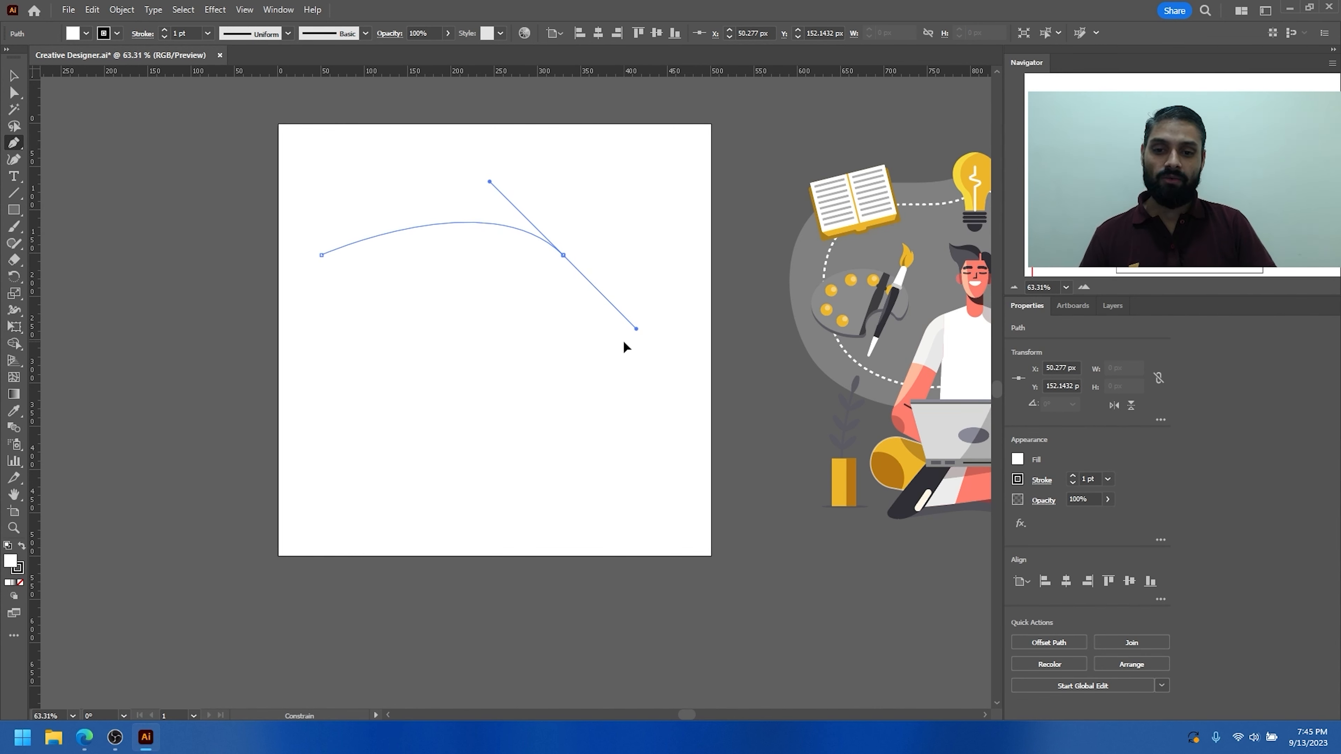
# Step: Swing the outgoing direction handle at the arc's end point independently of its incoming handle, settling it steeply upward
pyautogui.moveTo(624, 342); pyautogui.dragTo(622, 370)
pyautogui.moveTo(654, 254)
pyautogui.mouseDown()
pyautogui.moveTo(643, 201)
pyautogui.moveTo(655, 239)
pyautogui.mouseUp()
pyautogui.moveTo(652, 301); pyautogui.dragTo(612, 338)
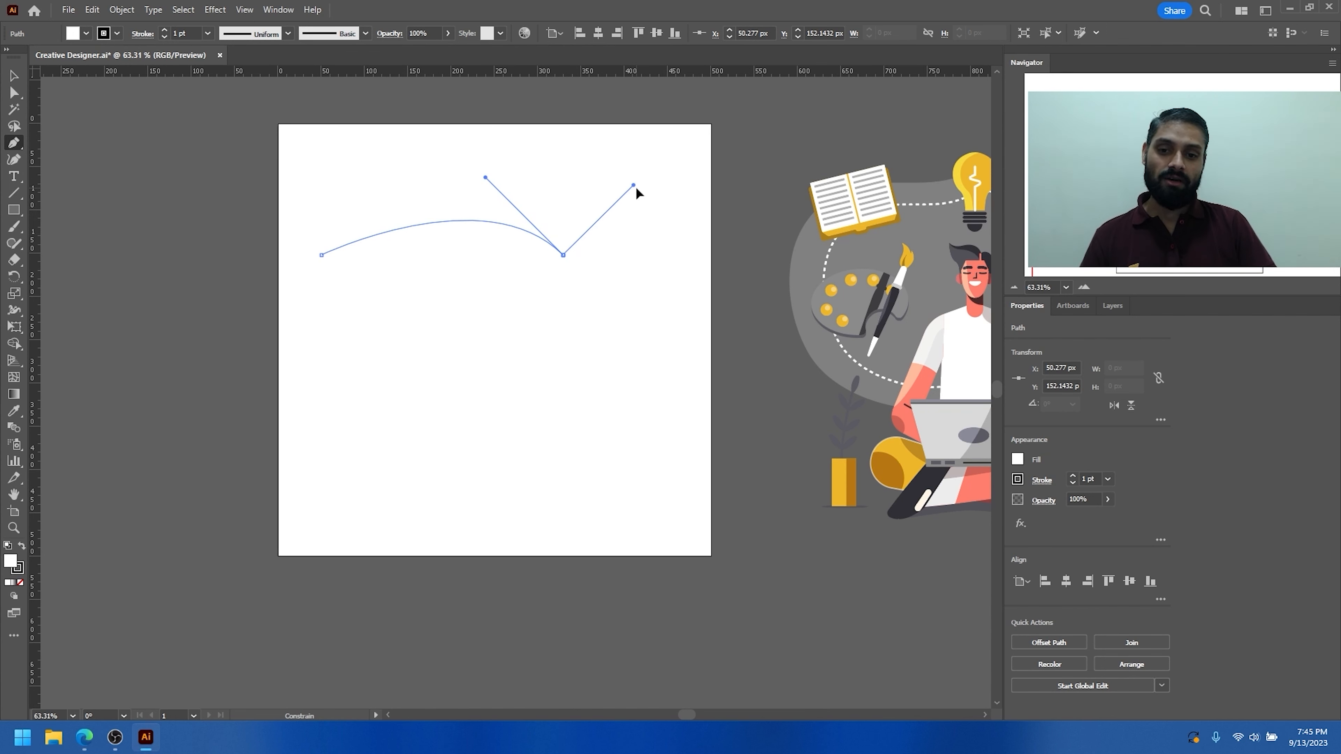
pyautogui.click(598, 180)
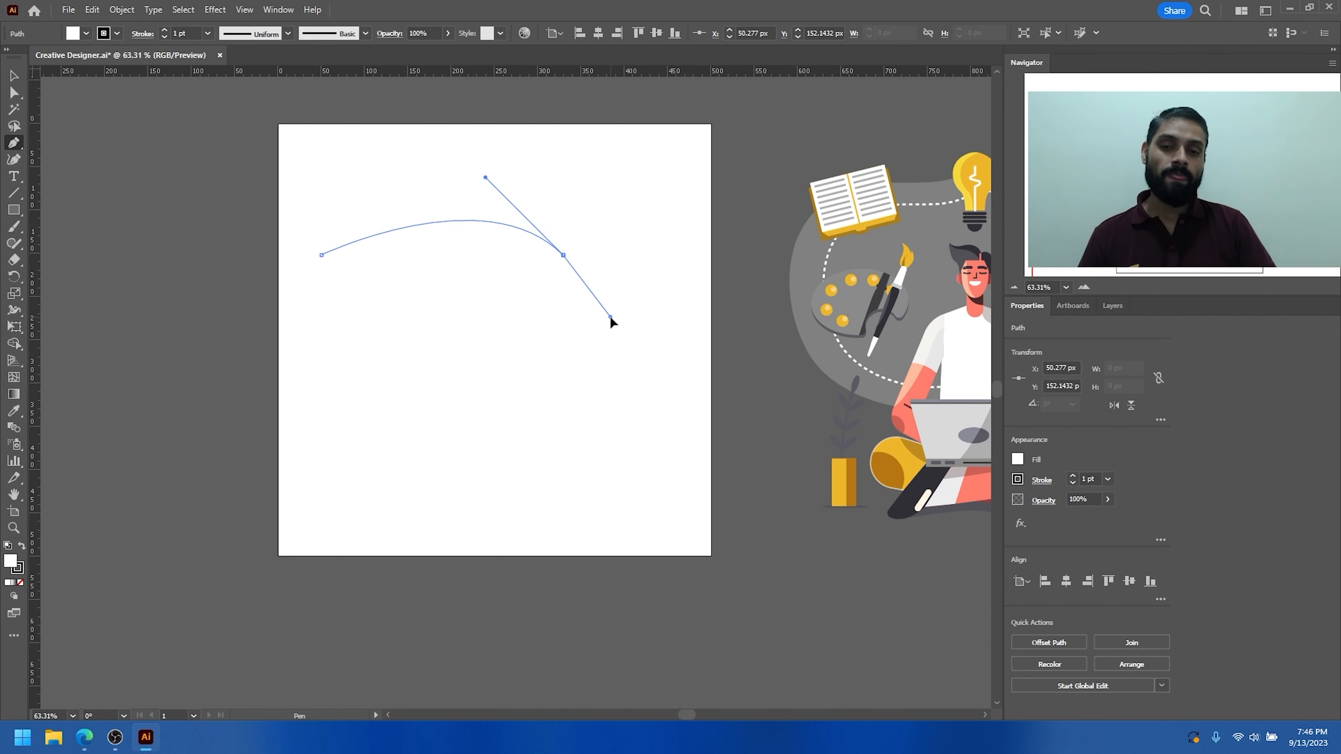
pyautogui.moveTo(611, 277)
pyautogui.mouseDown()
pyautogui.moveTo(611, 208)
pyautogui.moveTo(602, 287)
pyautogui.mouseUp()
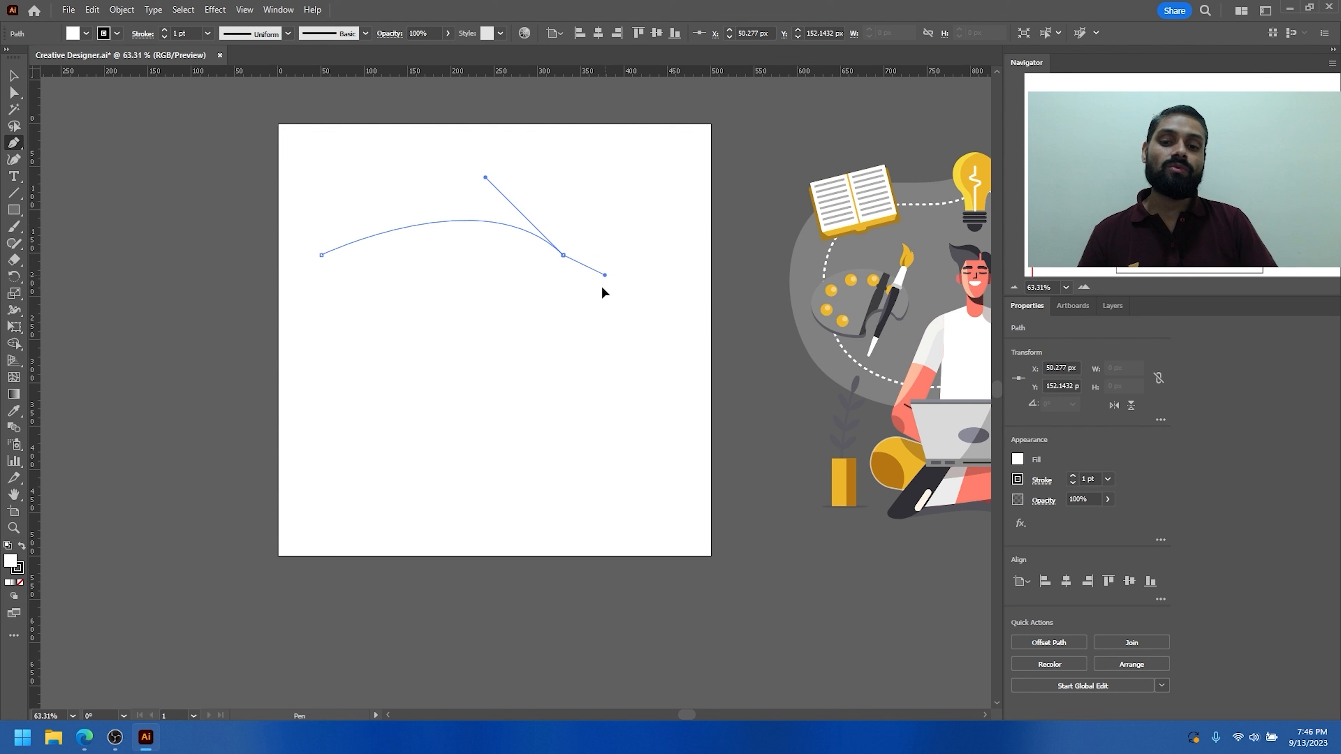
pyautogui.moveTo(485, 268); pyautogui.dragTo(621, 326)
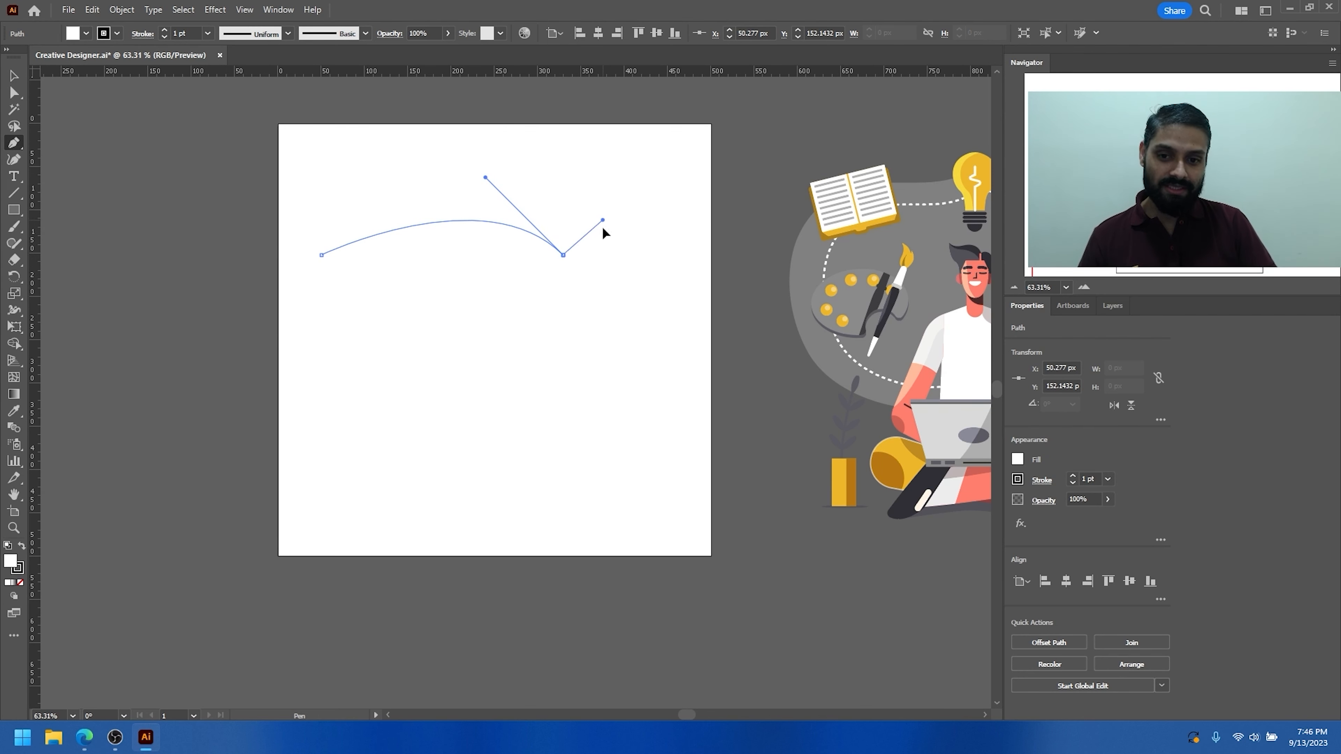
pyautogui.moveTo(603, 210); pyautogui.dragTo(606, 299)
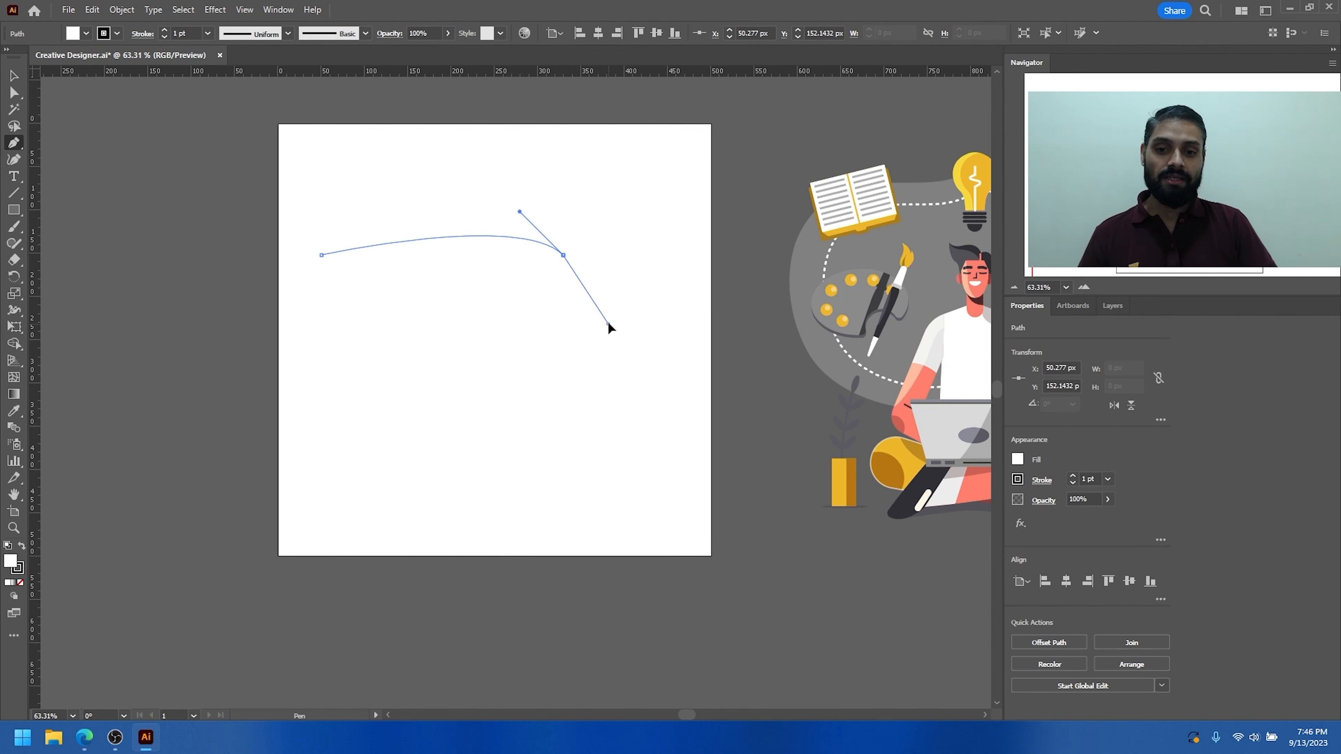
pyautogui.moveTo(486, 291); pyautogui.dragTo(543, 177)
# Step: Try a follow-on curved segment ending at about X 419 px, Y 34 px, and undo it together with the arc
pyautogui.click(641, 153)
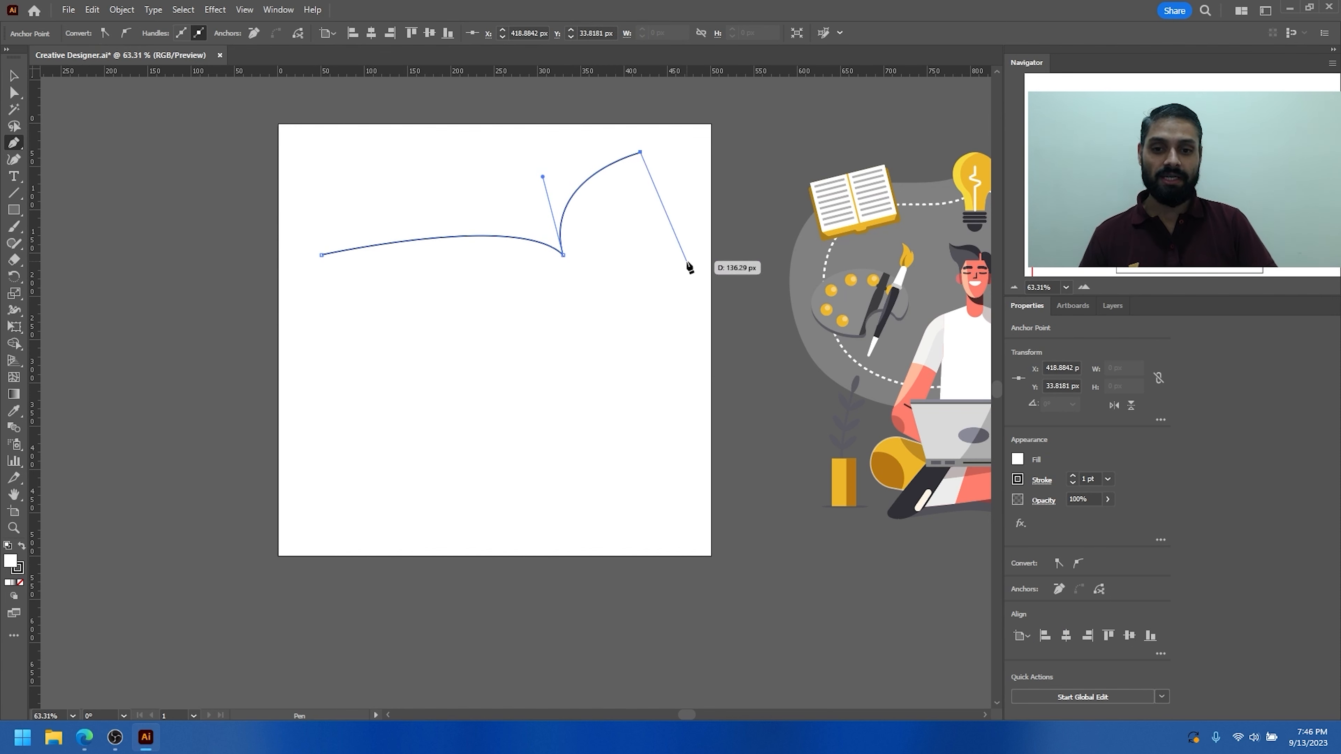
pyautogui.hotkey('ctrl', 'z')
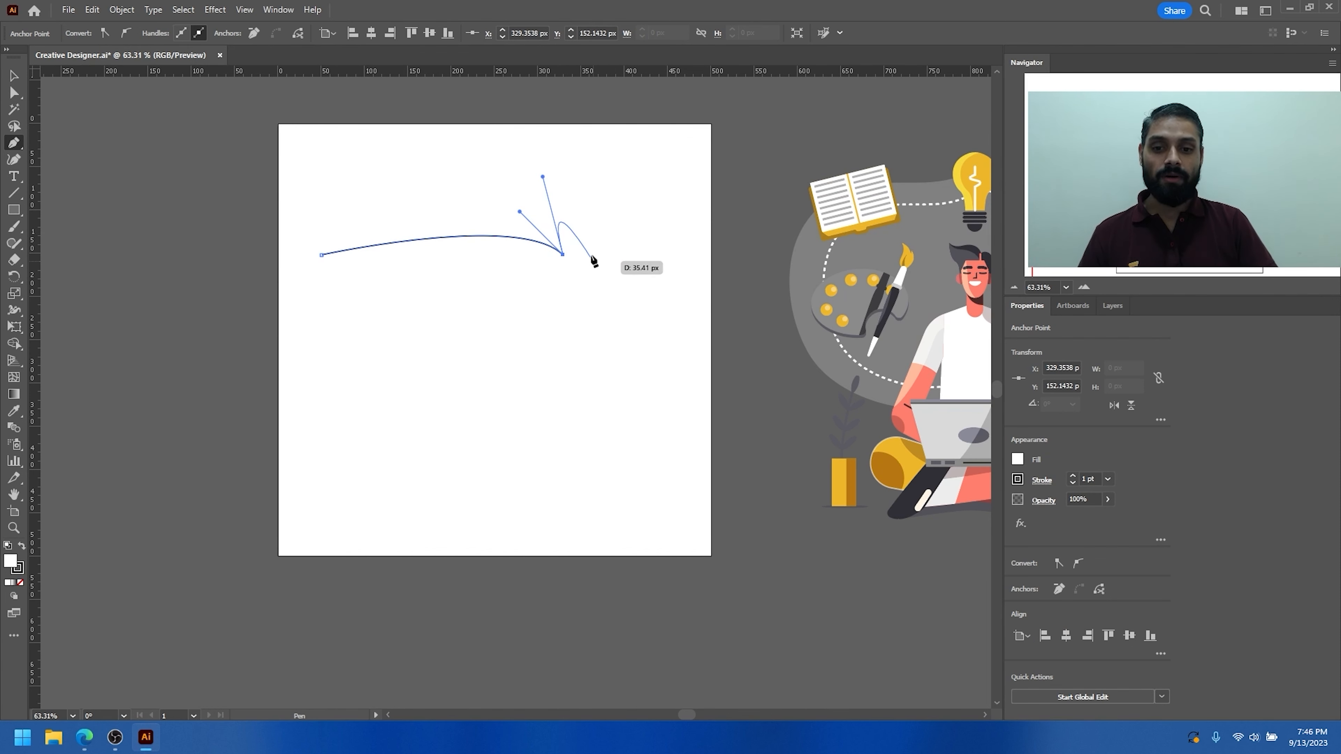
pyautogui.hotkey('ctrl', 'z')
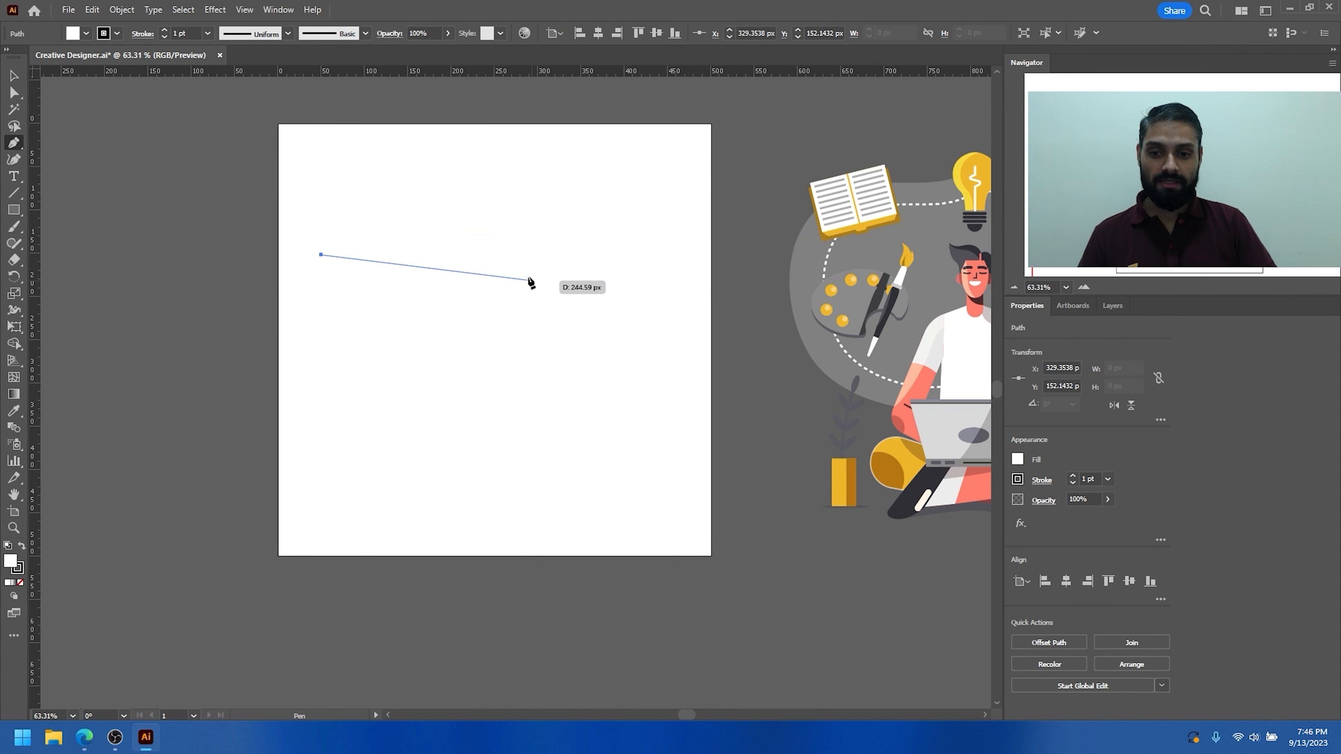
pyautogui.hotkey('ctrl', 'z')
# Step: Draw an arc from the existing start point to about X 267 px, Y 93 px, and try a follow-on curve
pyautogui.moveTo(510, 204); pyautogui.dragTo(410, 266)
pyautogui.moveTo(521, 300); pyautogui.dragTo(604, 292)
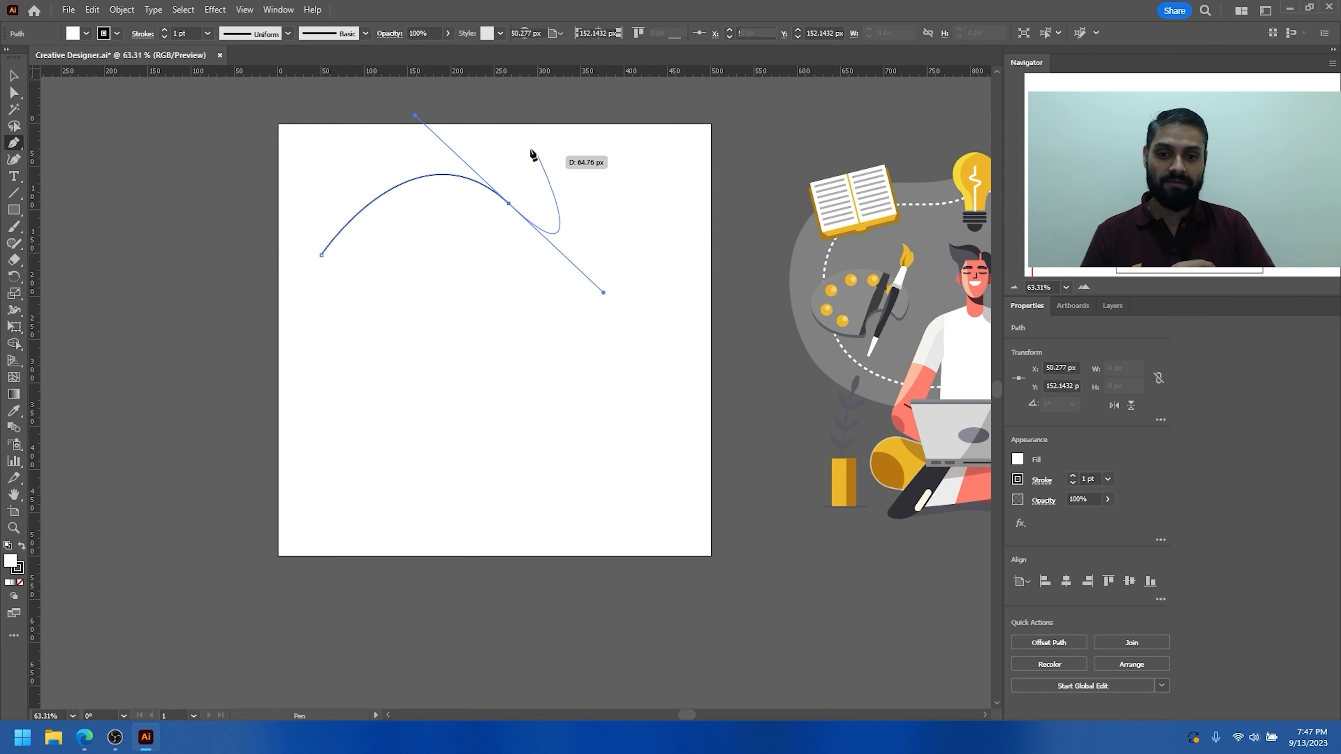
pyautogui.click(559, 139)
pyautogui.moveTo(568, 169); pyautogui.dragTo(517, 186)
# Step: Undo the follow-on curve, the arc and its start point to clear the artboard
pyautogui.hotkey('ctrl', 'z')
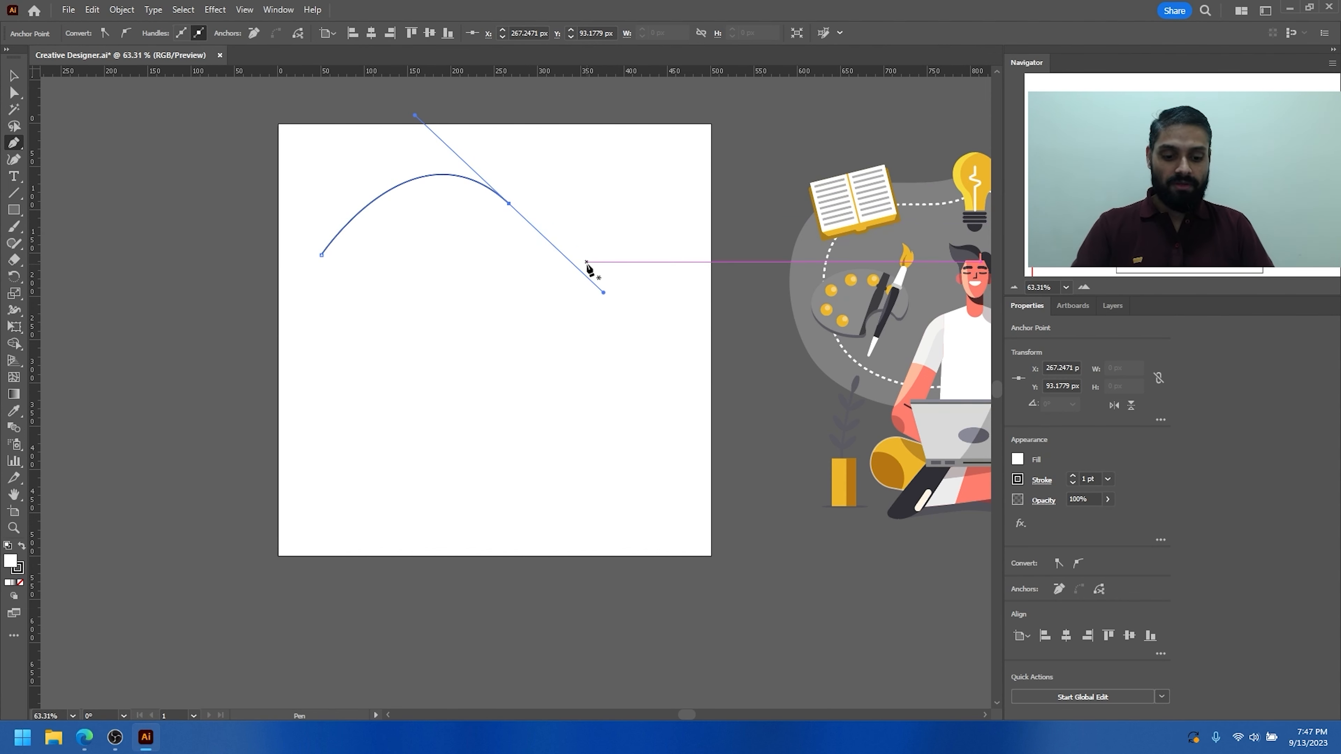
pyautogui.hotkey('ctrl', 'z')
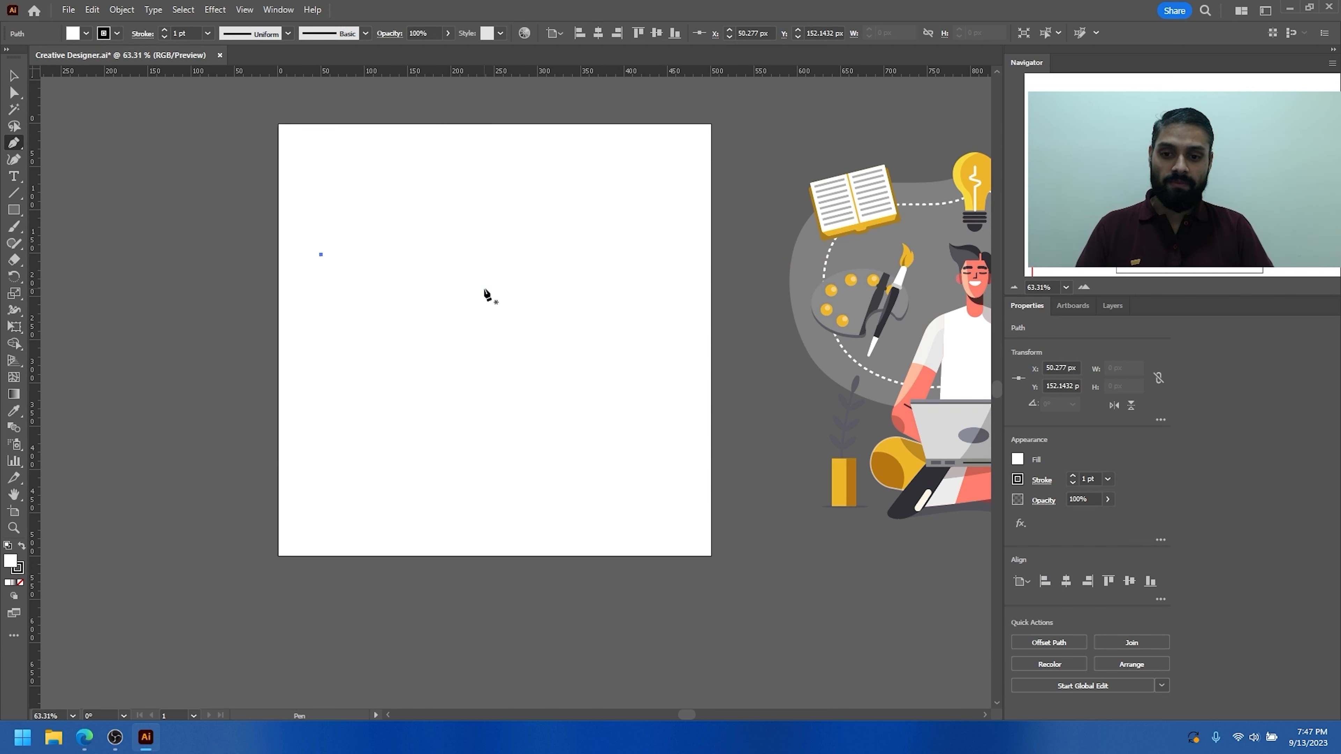
pyautogui.hotkey('ctrl', 'z')
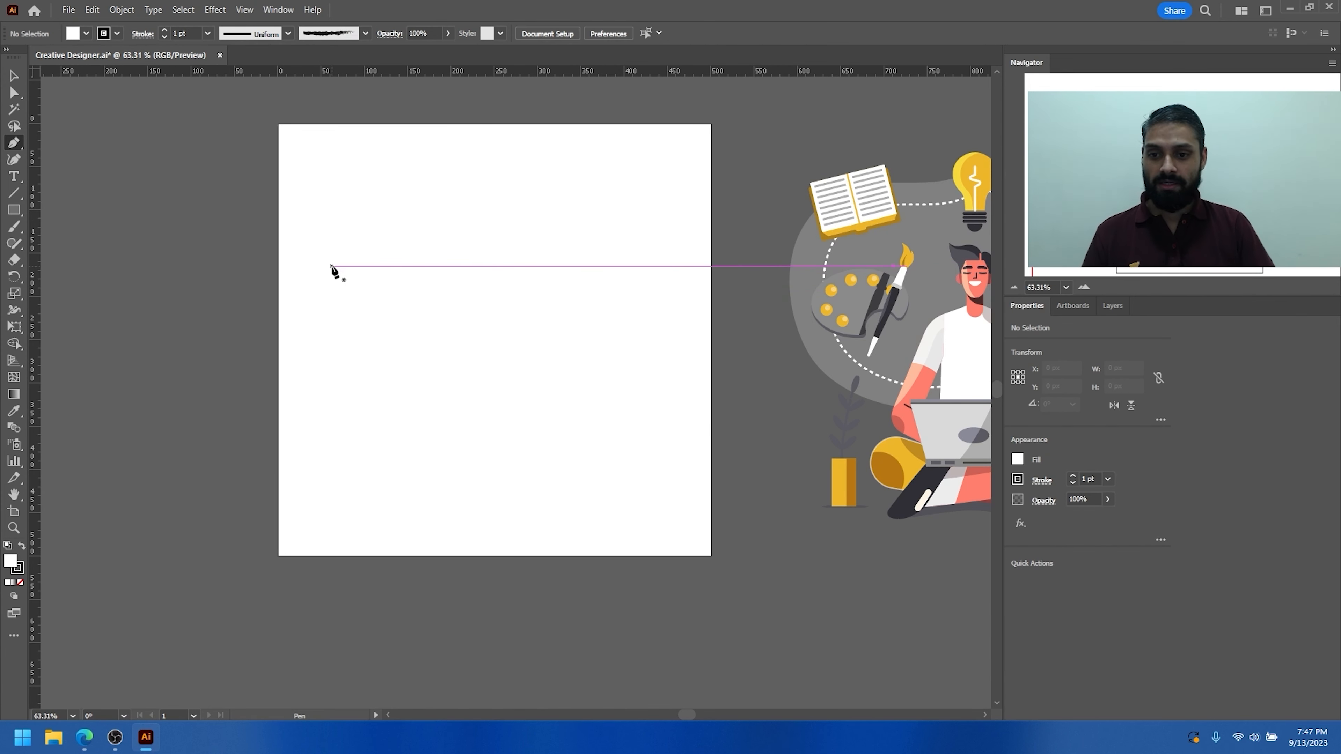
# Step: Draw an arc from about X 57, Y 146 px to X 258, Y 145 px and redirect its outgoing handle upward independently
pyautogui.click(327, 248)
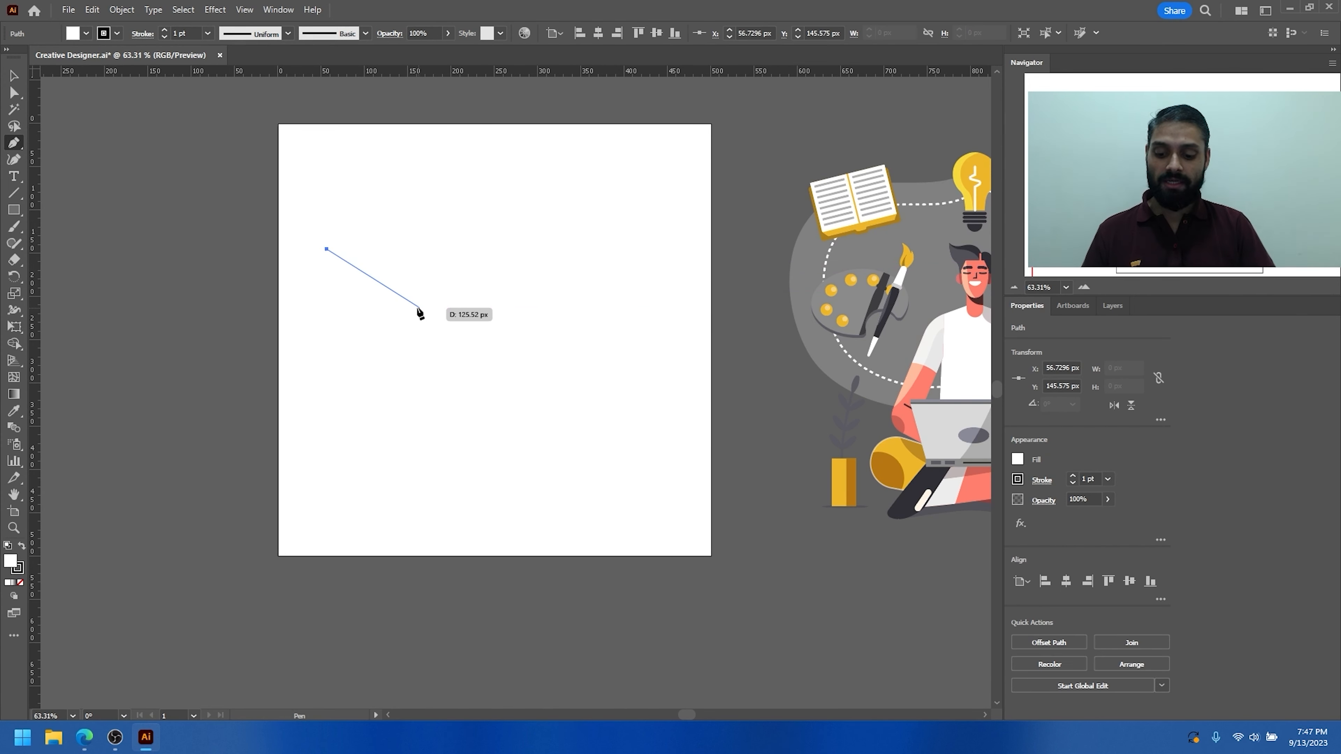
pyautogui.moveTo(501, 248); pyautogui.dragTo(579, 288)
pyautogui.moveTo(561, 210); pyautogui.dragTo(502, 154)
pyautogui.moveTo(531, 223); pyautogui.dragTo(515, 219)
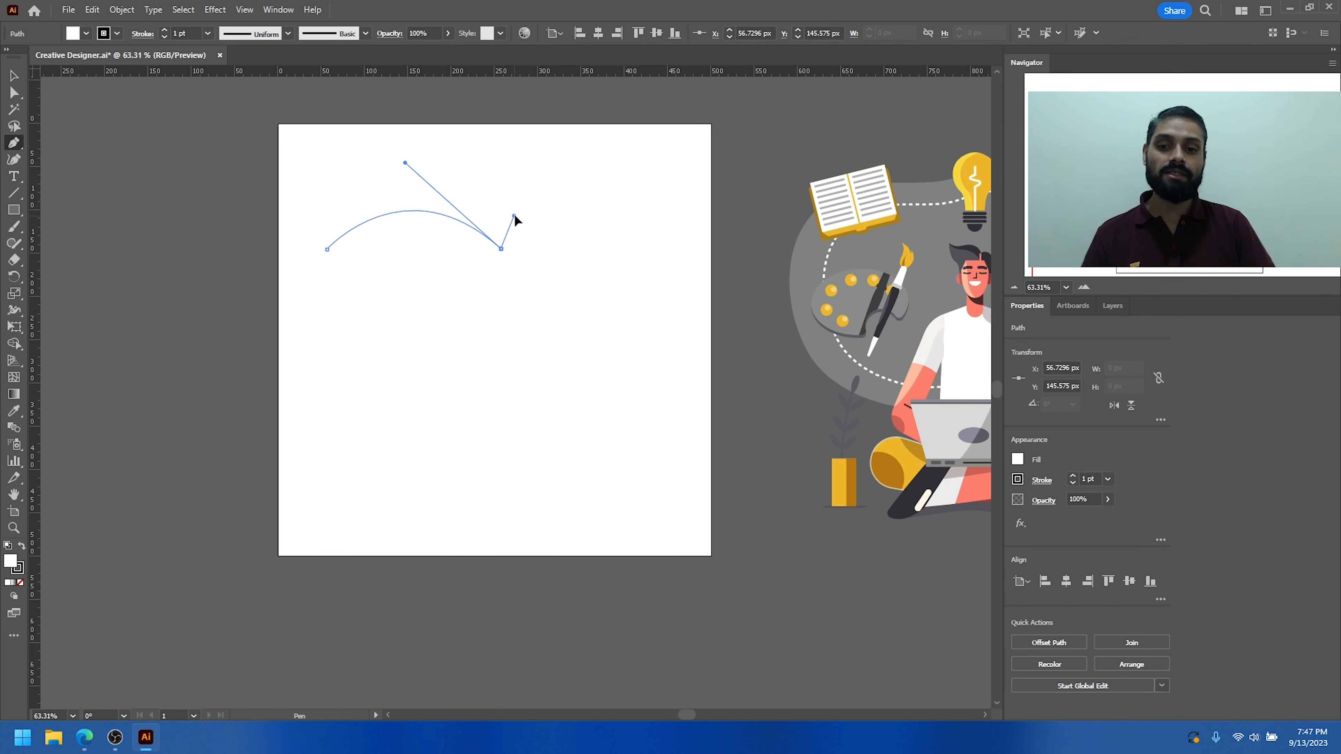
pyautogui.moveTo(495, 166); pyautogui.dragTo(486, 163)
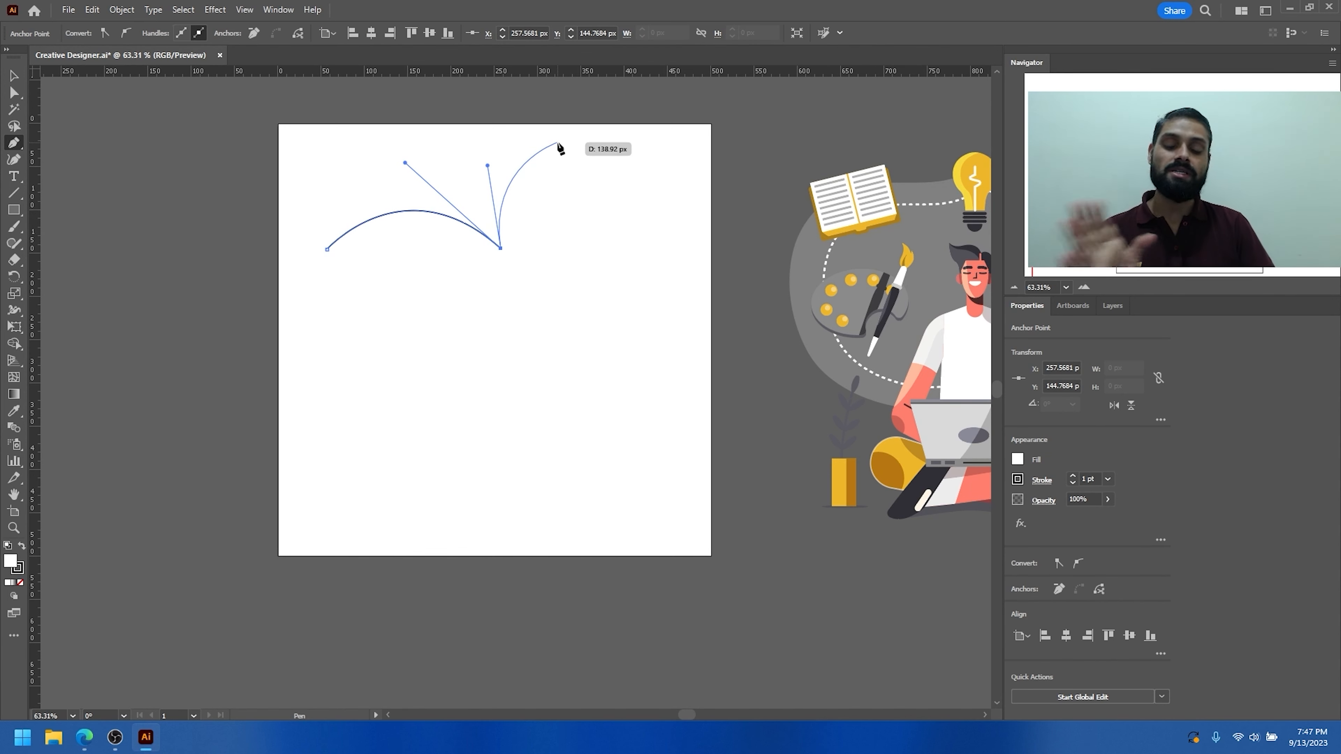
# Step: Continue the path through about X 340, Y 20 px and X 409, Y 194 px, closing it with a curve at its start
pyautogui.click(572, 140)
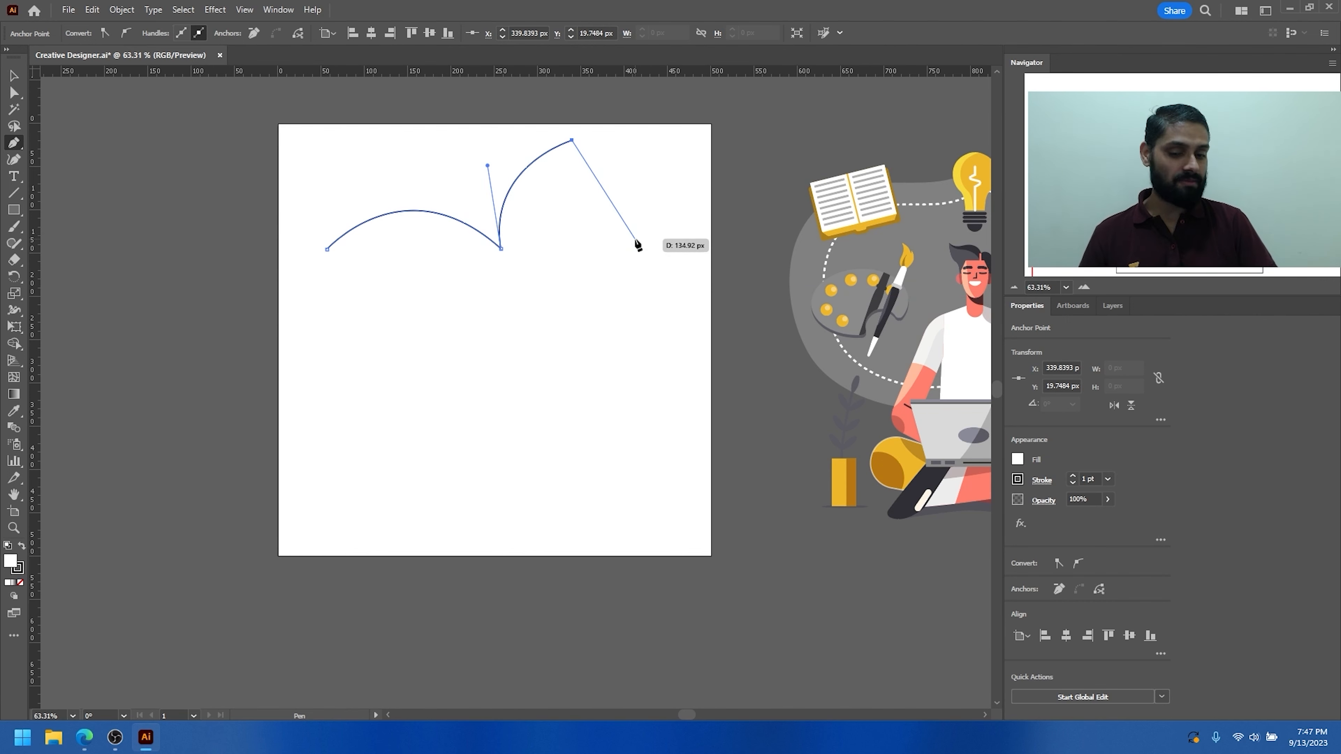
pyautogui.moveTo(633, 291); pyautogui.dragTo(548, 426)
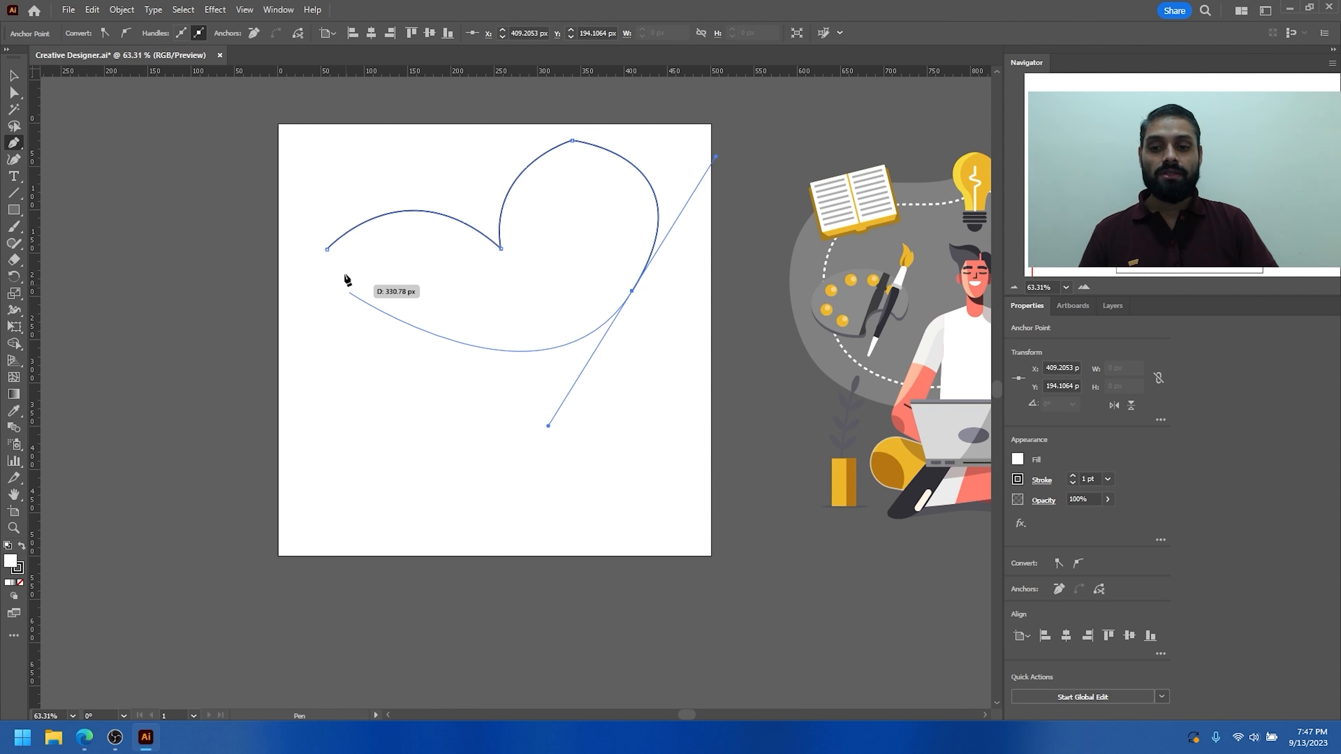
pyautogui.moveTo(328, 250); pyautogui.dragTo(180, 104)
# Step: Select the closed heart-like shape and delete it from the artboard
pyautogui.press('v')
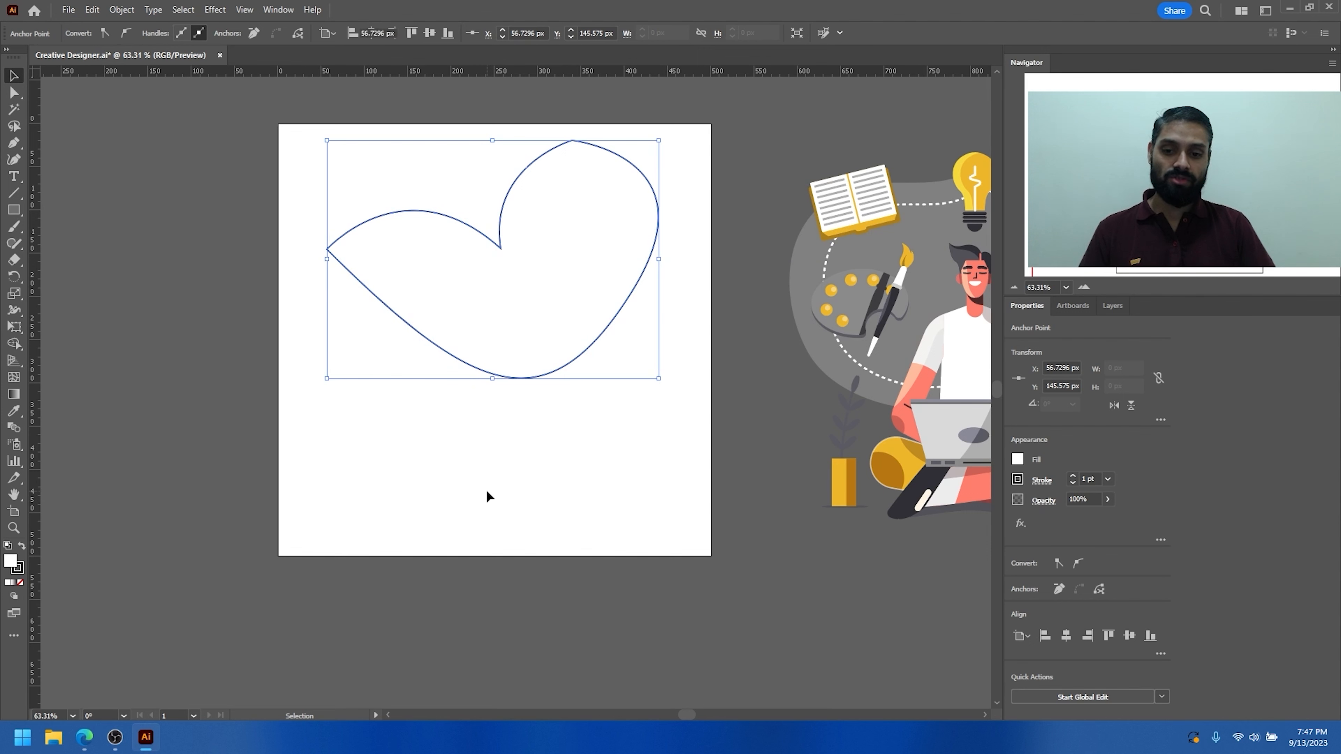
pyautogui.click(487, 491)
pyautogui.moveTo(497, 195); pyautogui.dragTo(438, 406)
pyautogui.press('Delete')
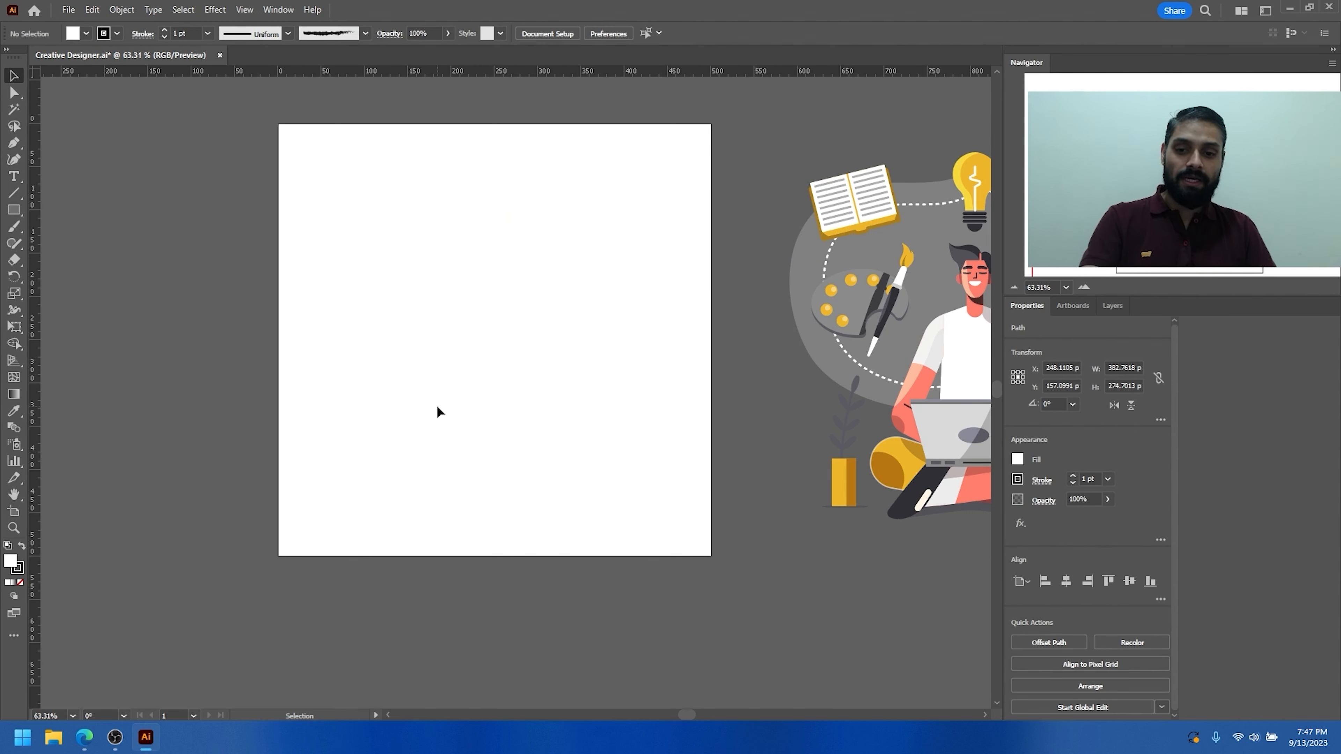
# Step: Draw a closed five-sided polygon of straight Pen tool segments, starting at about X 40 px, Y 224 px
pyautogui.click(14, 143)
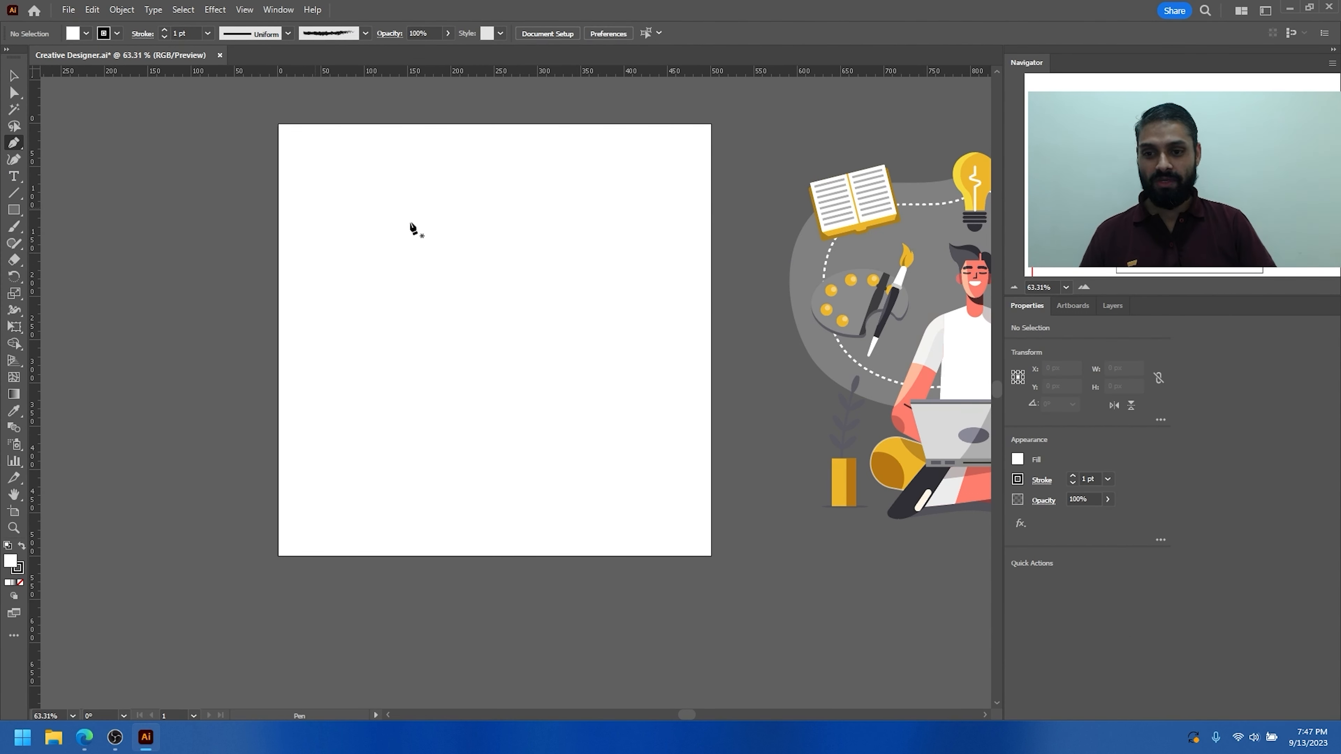
pyautogui.click(312, 316)
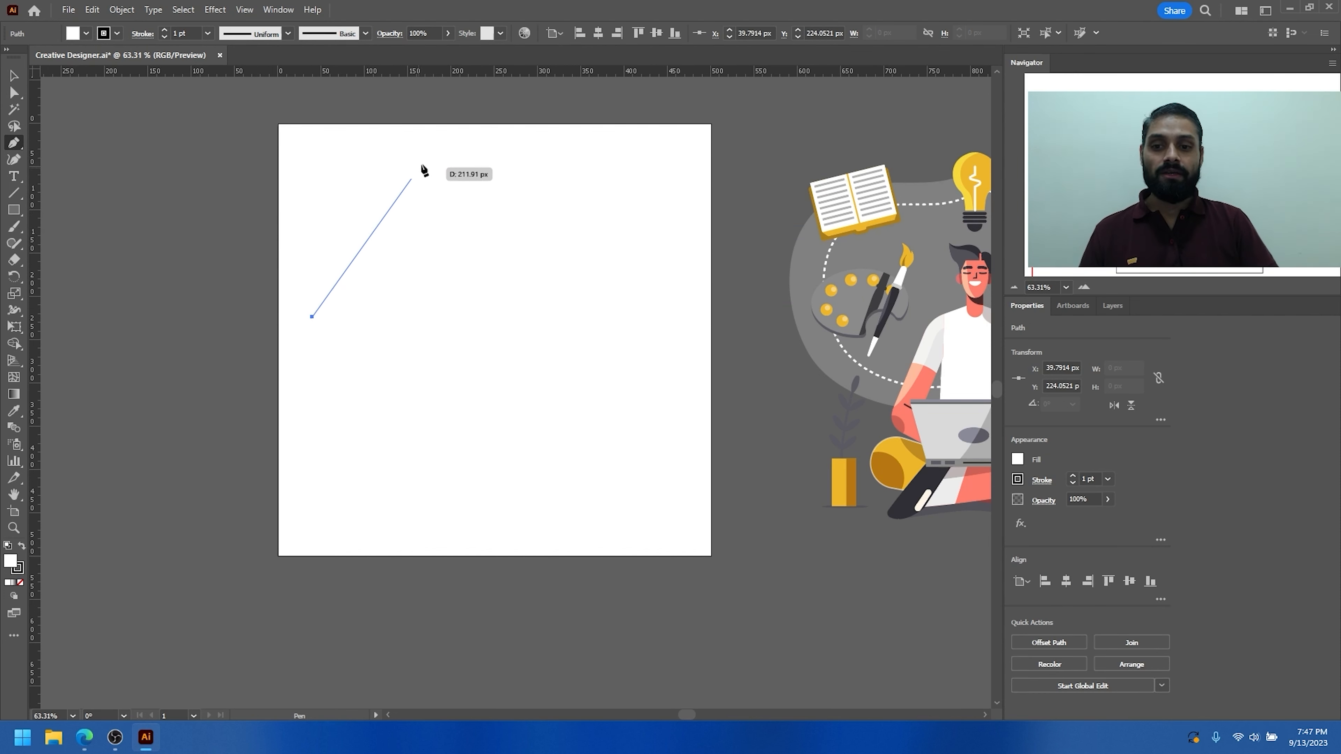
pyautogui.click(429, 153)
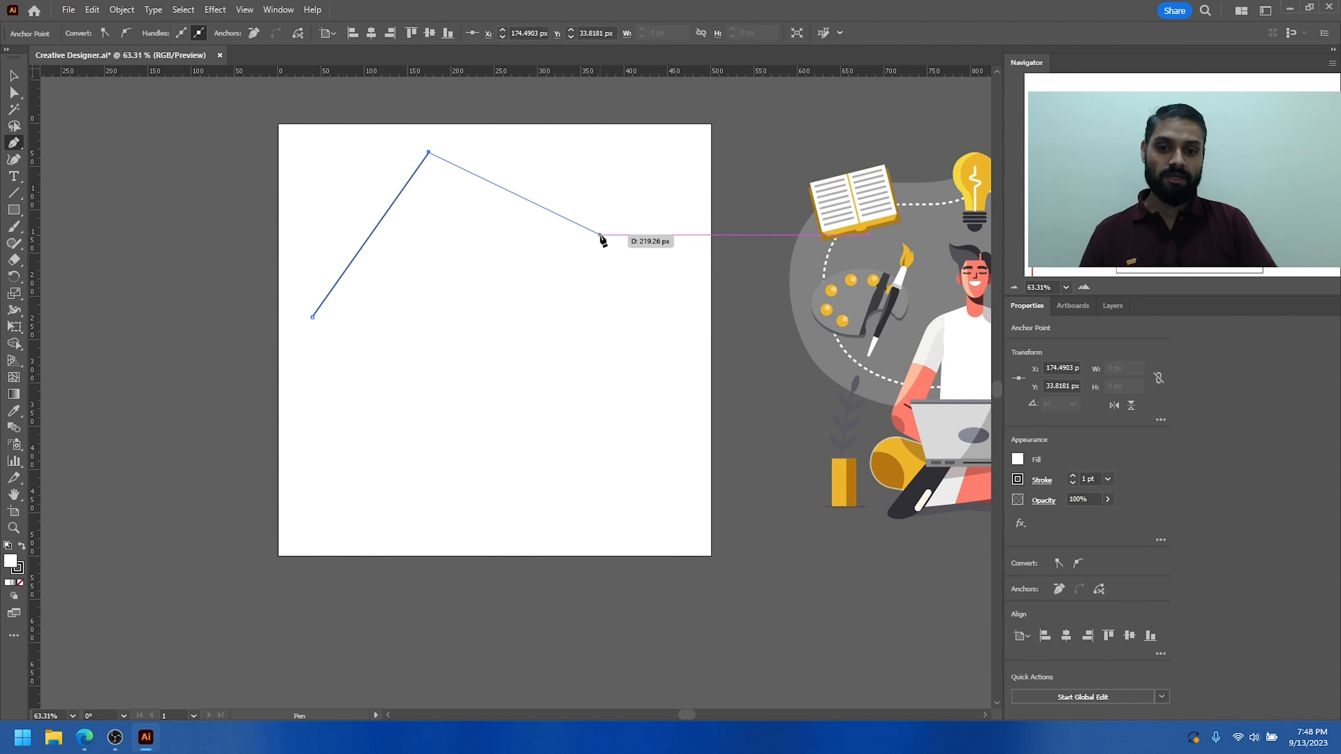
pyautogui.click(600, 235)
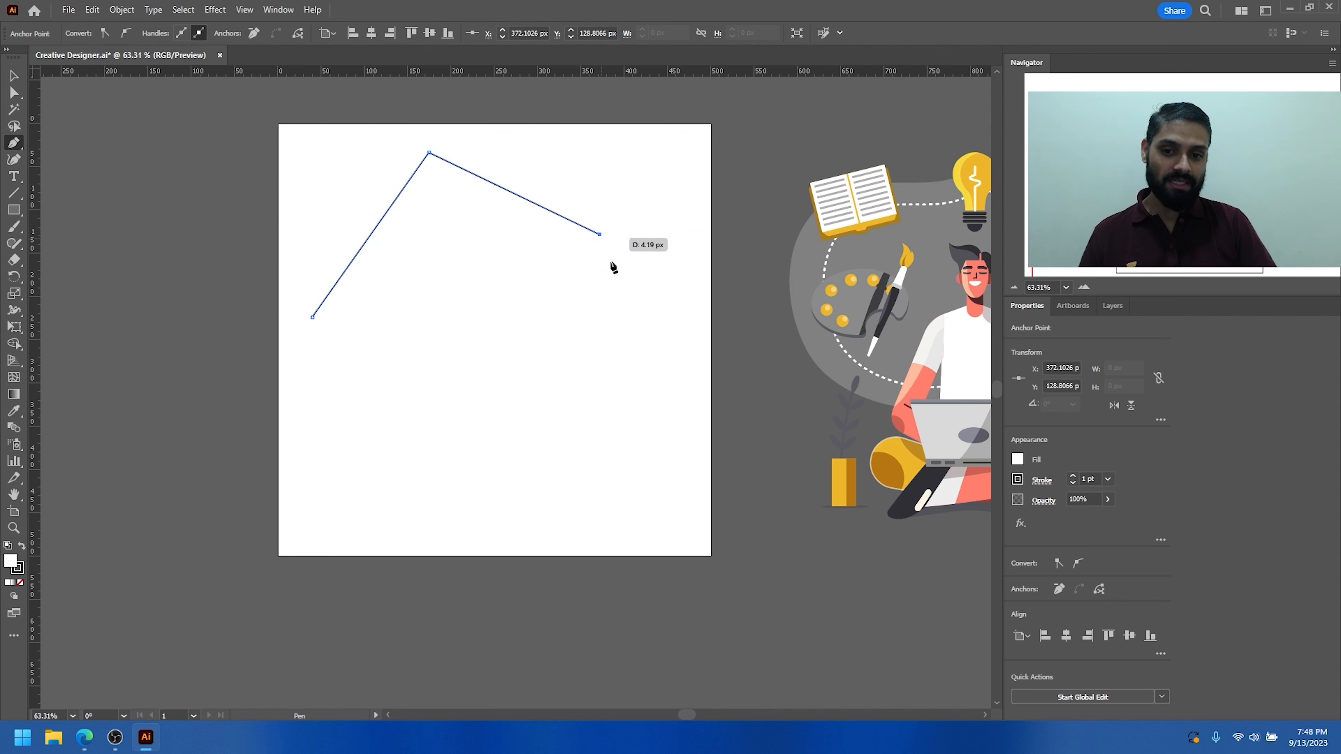
pyautogui.click(592, 480)
pyautogui.click(361, 484)
pyautogui.click(312, 317)
# Step: Scale the five-sided polygon down to about 116 by 134 px and place it in the artboard's upper-left corner
pyautogui.press('v')
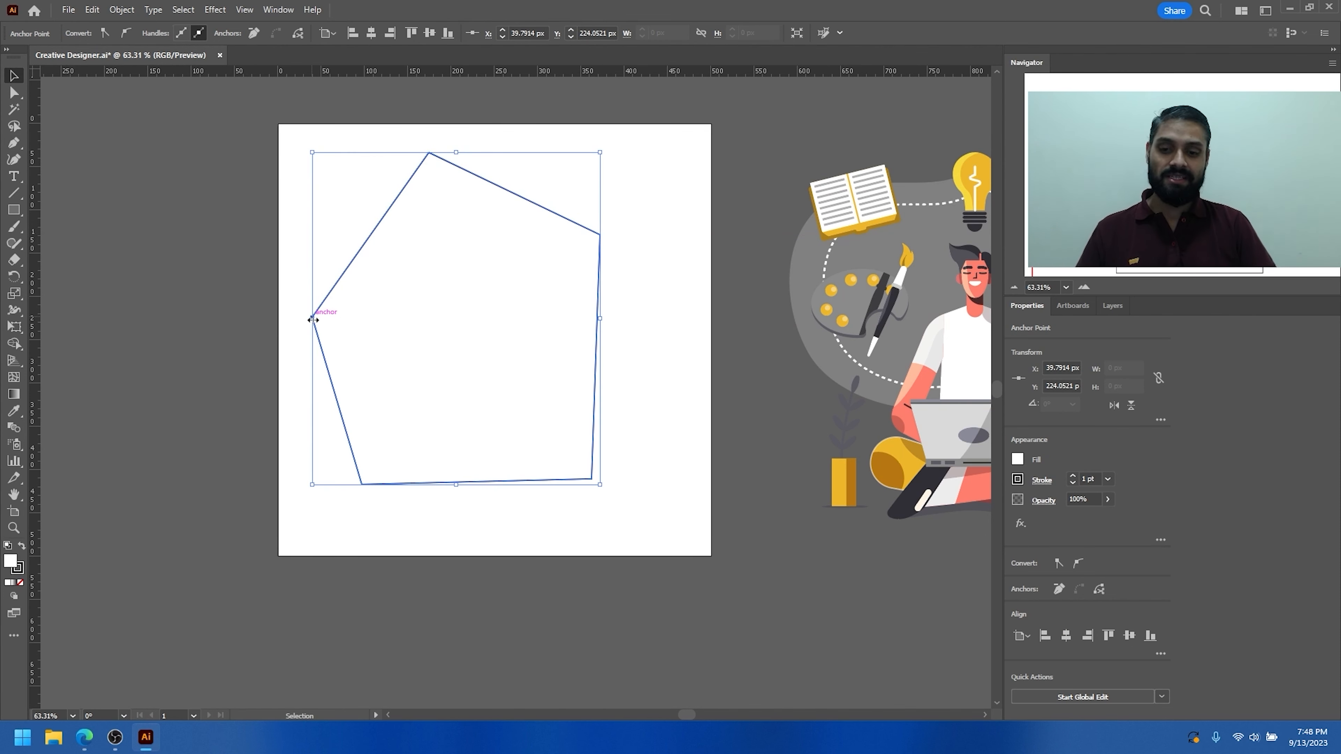
pyautogui.click(365, 183)
pyautogui.click(432, 224)
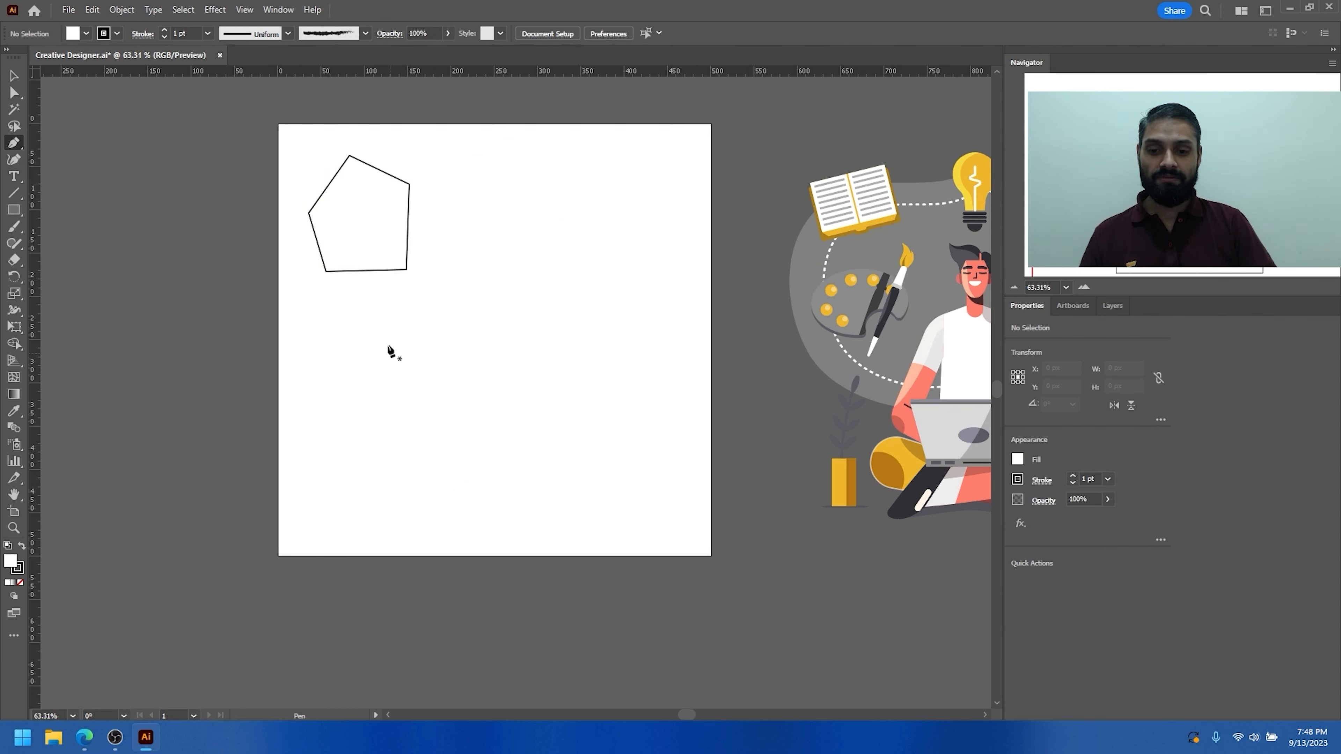
# Step: Draw a closed rounded shape of smooth Pen tool curves, about 304 by 344 px, below and beside the polygon
pyautogui.click(386, 343)
pyautogui.moveTo(488, 232); pyautogui.dragTo(549, 254)
pyautogui.moveTo(602, 318); pyautogui.dragTo(609, 403)
pyautogui.moveTo(557, 493); pyautogui.dragTo(346, 455)
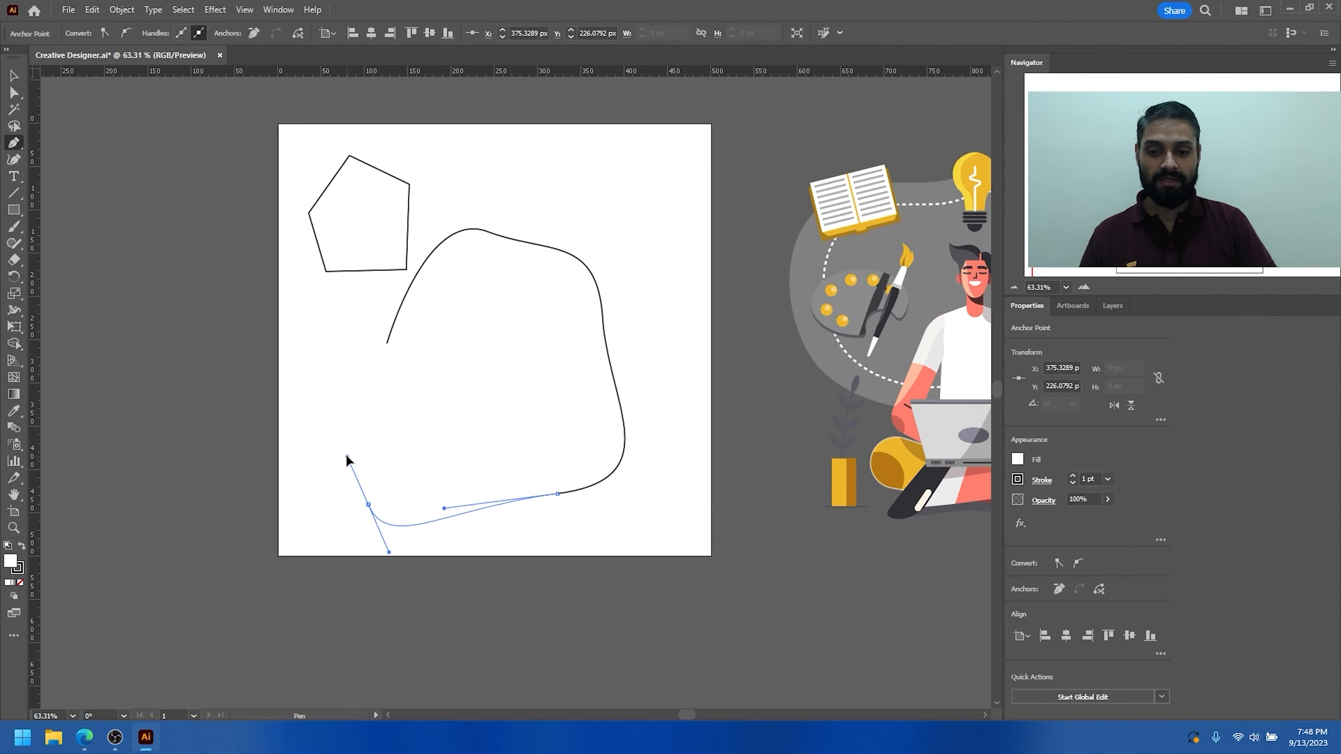
pyautogui.click(386, 344)
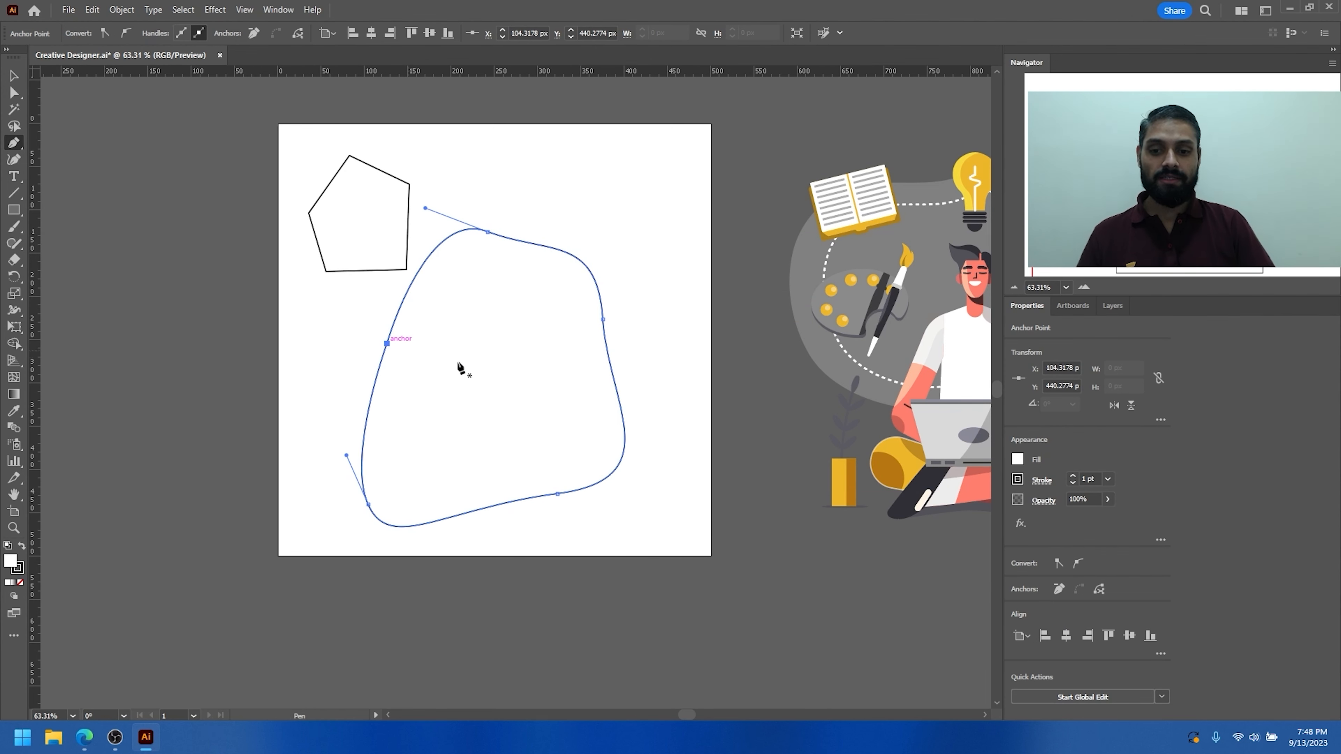
pyautogui.press('v')
pyautogui.click(629, 336)
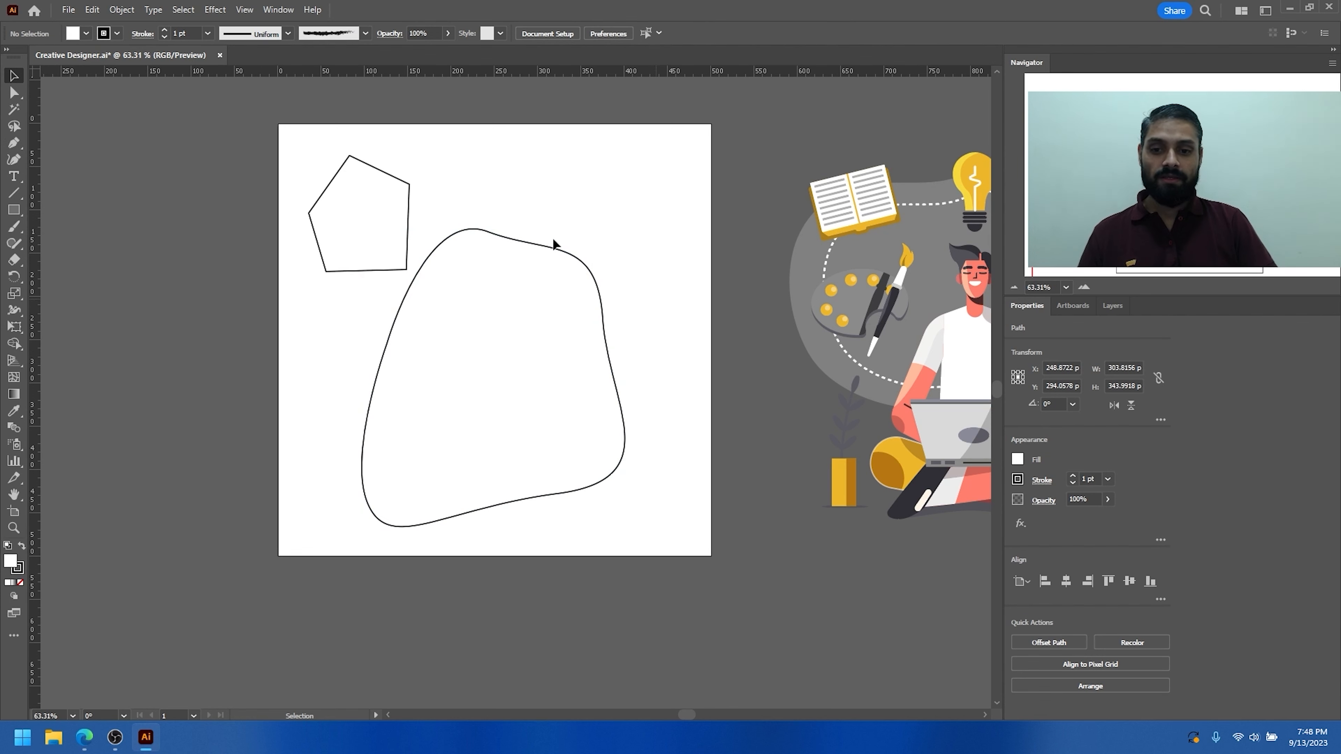
# Step: Examine the rounded shape's anchor points and direction handles with Direct Selection
pyautogui.click(500, 236)
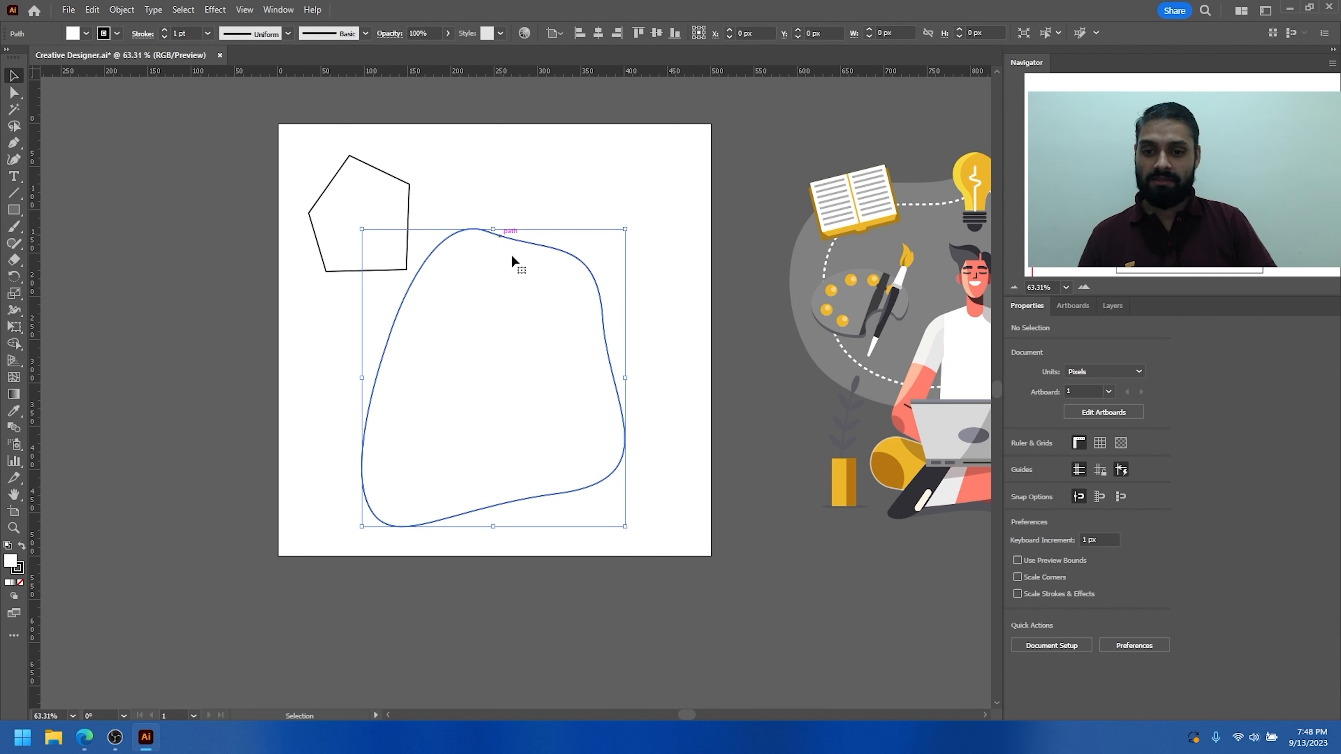
pyautogui.click(312, 333)
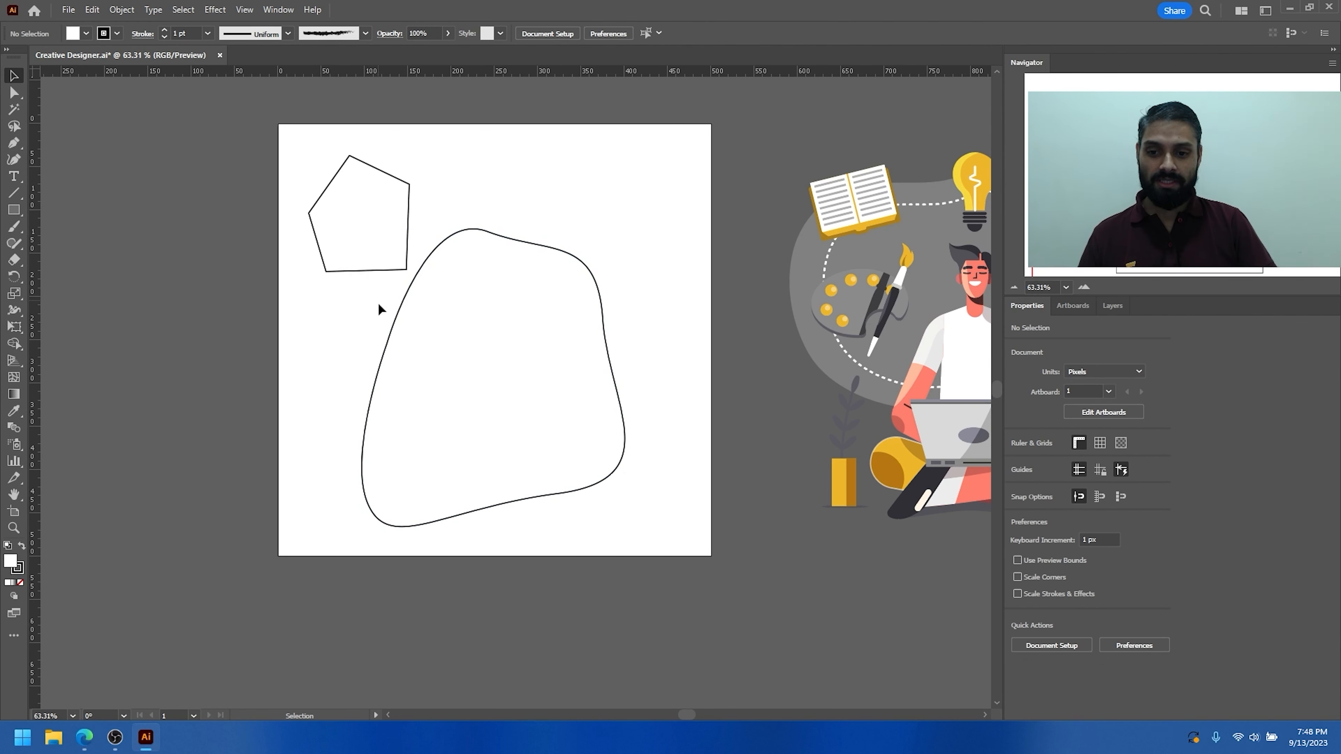
pyautogui.click(395, 318)
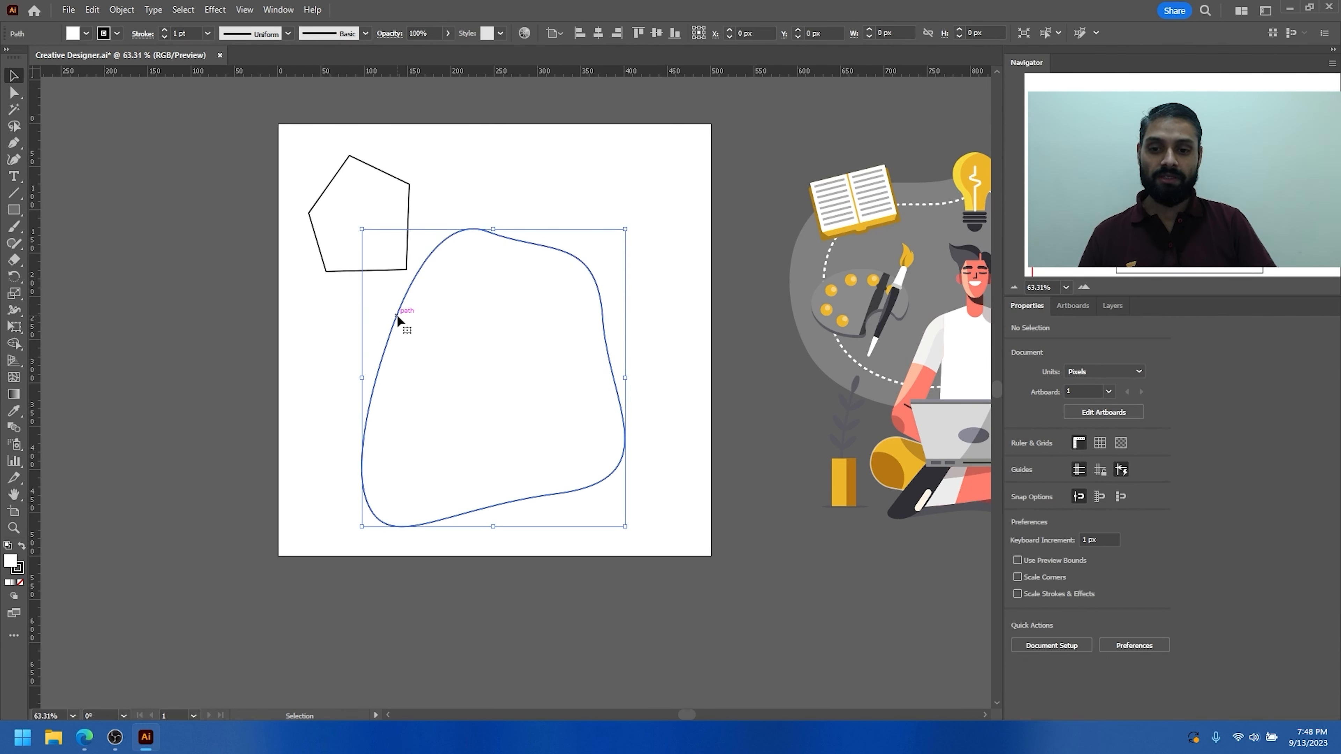
pyautogui.click(14, 93)
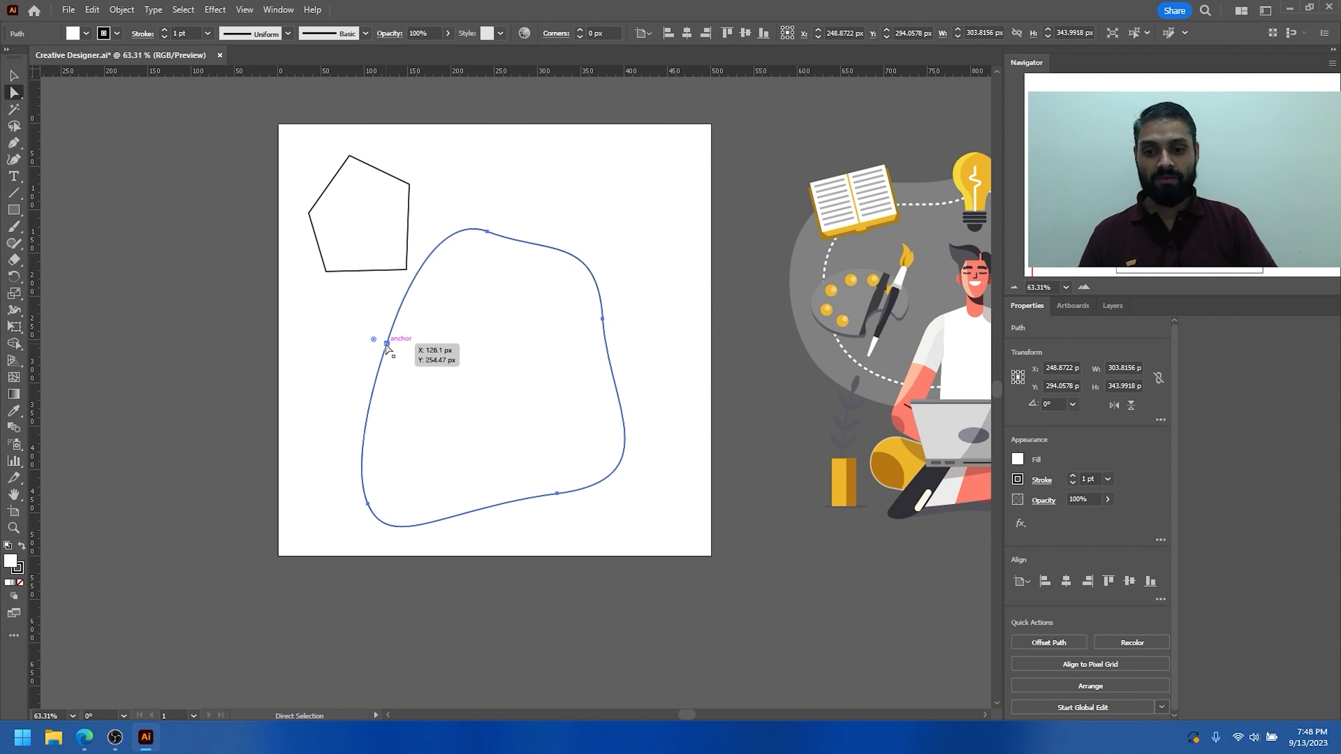
pyautogui.click(487, 233)
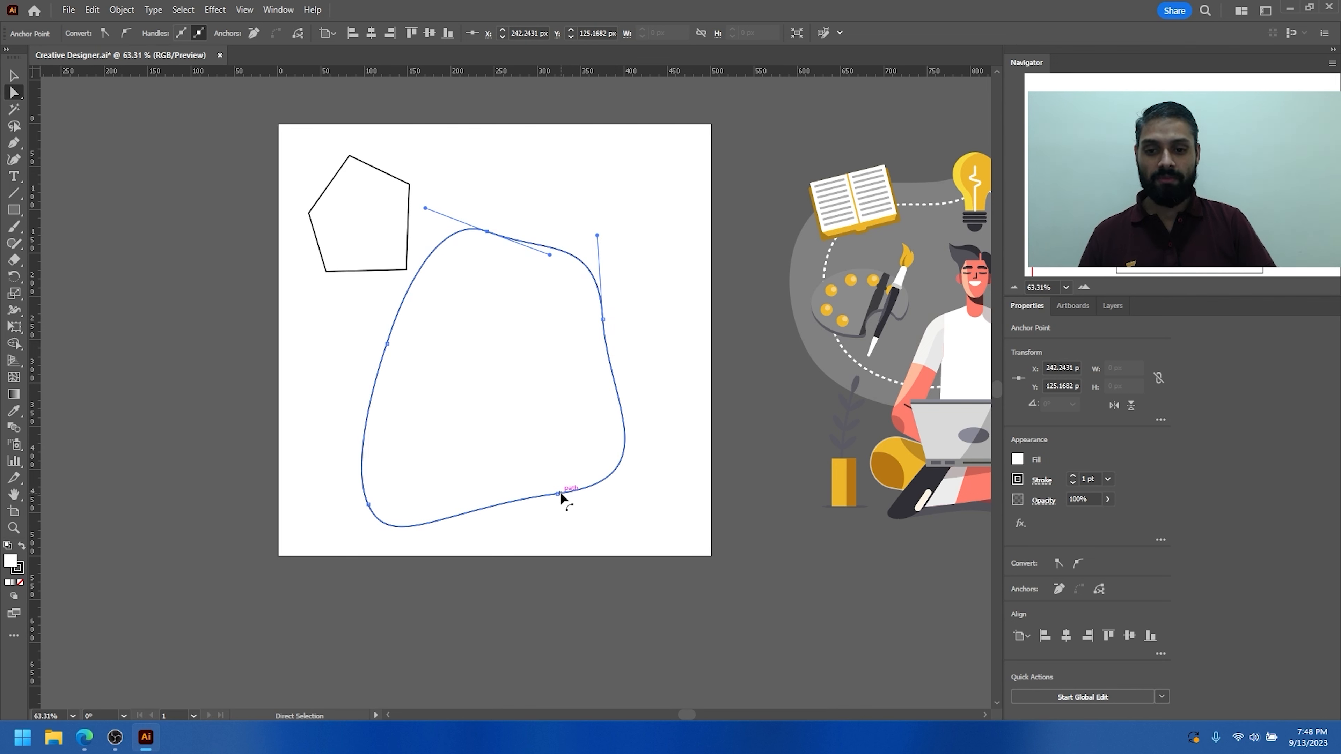
# Step: Move the rounded shape up beside the polygon, centred at about X 325 px, Y 213 px, and leave it selected
pyautogui.press('v')
pyautogui.click(614, 298)
pyautogui.moveTo(601, 300); pyautogui.dragTo(674, 226)
pyautogui.click(411, 195)
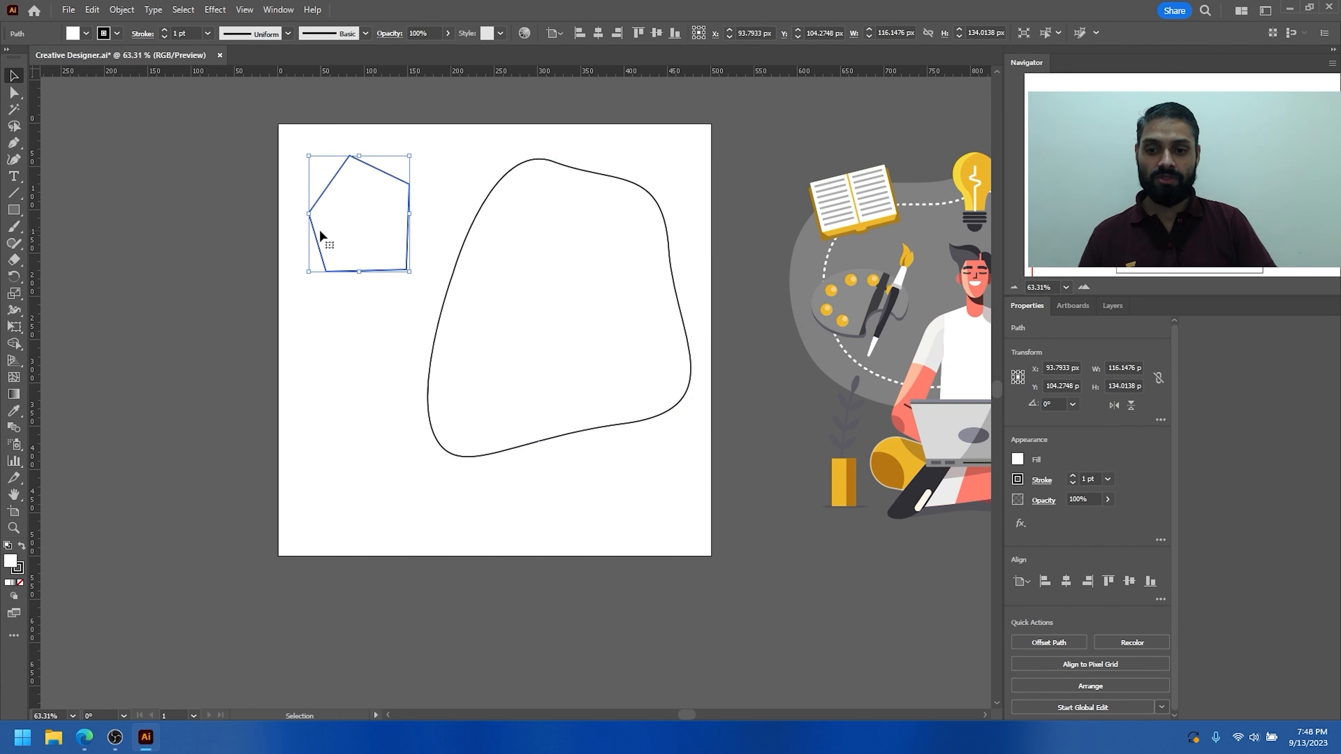
pyautogui.click(486, 201)
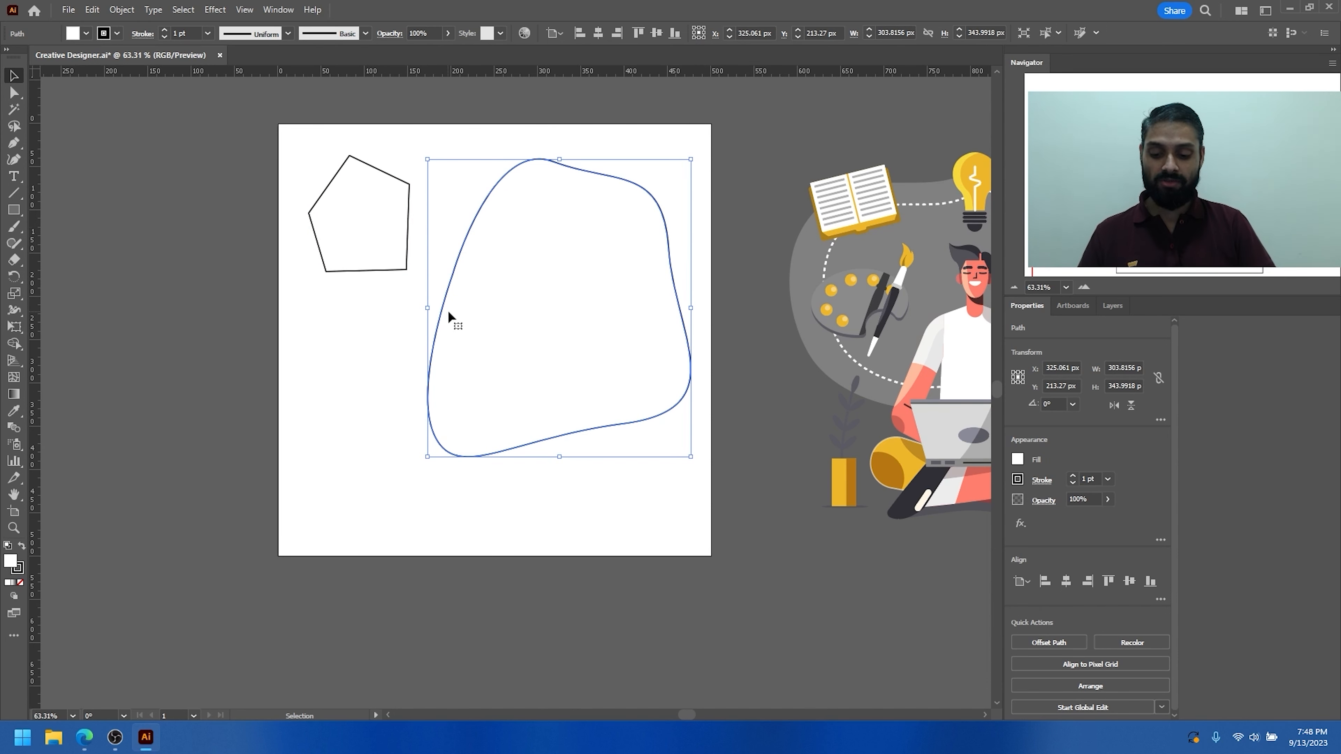
# Step: Display the large rounded shape's anchor points with Direct Selection, and clear the selection
pyautogui.press('a')
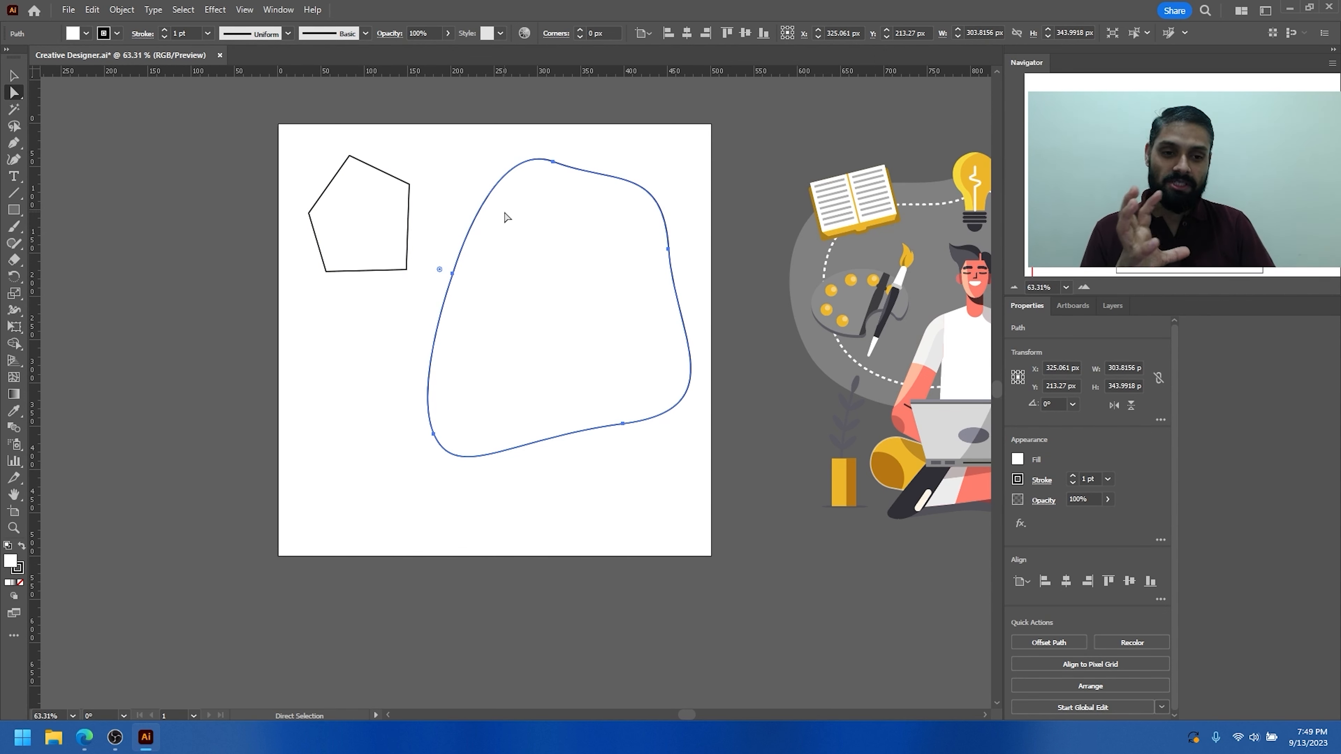
pyautogui.click(369, 386)
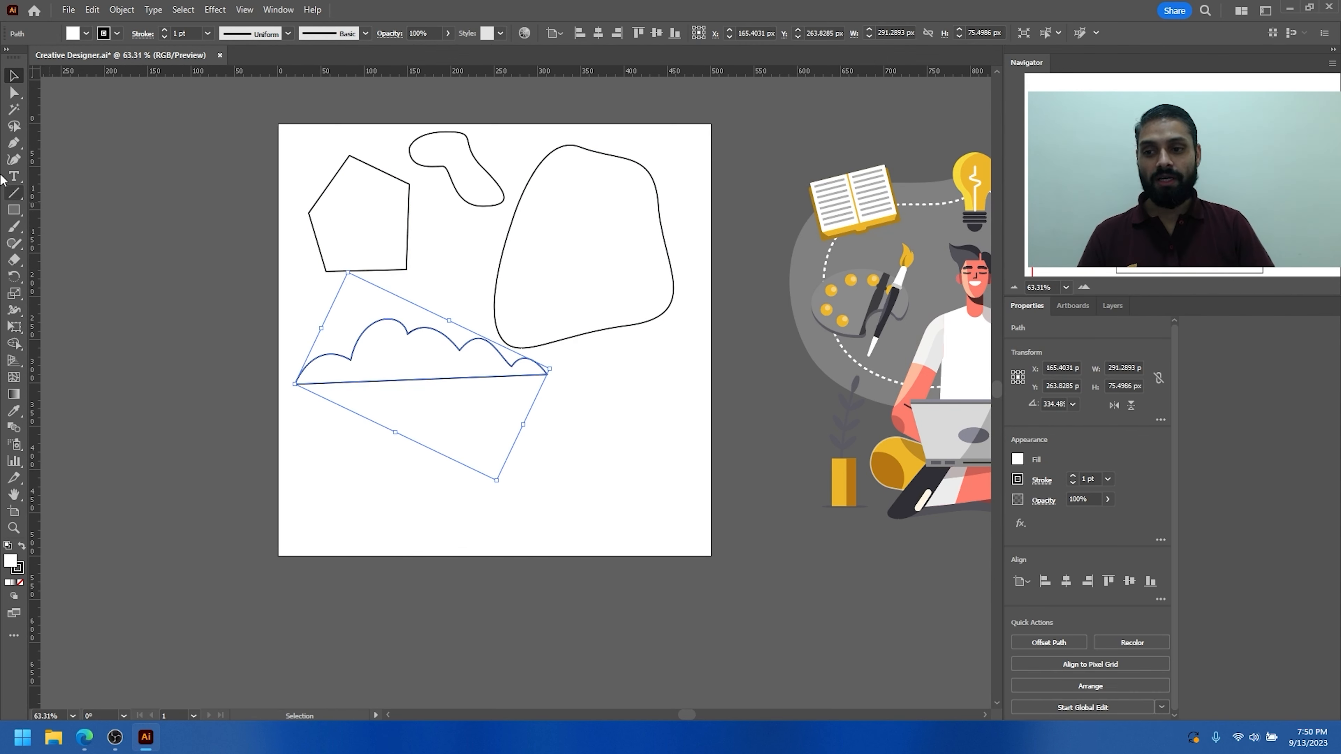
# Step: Select the large rounded shape and add an anchor point on its left edge at about X 253 px, Y 182 px
pyautogui.click(13, 143)
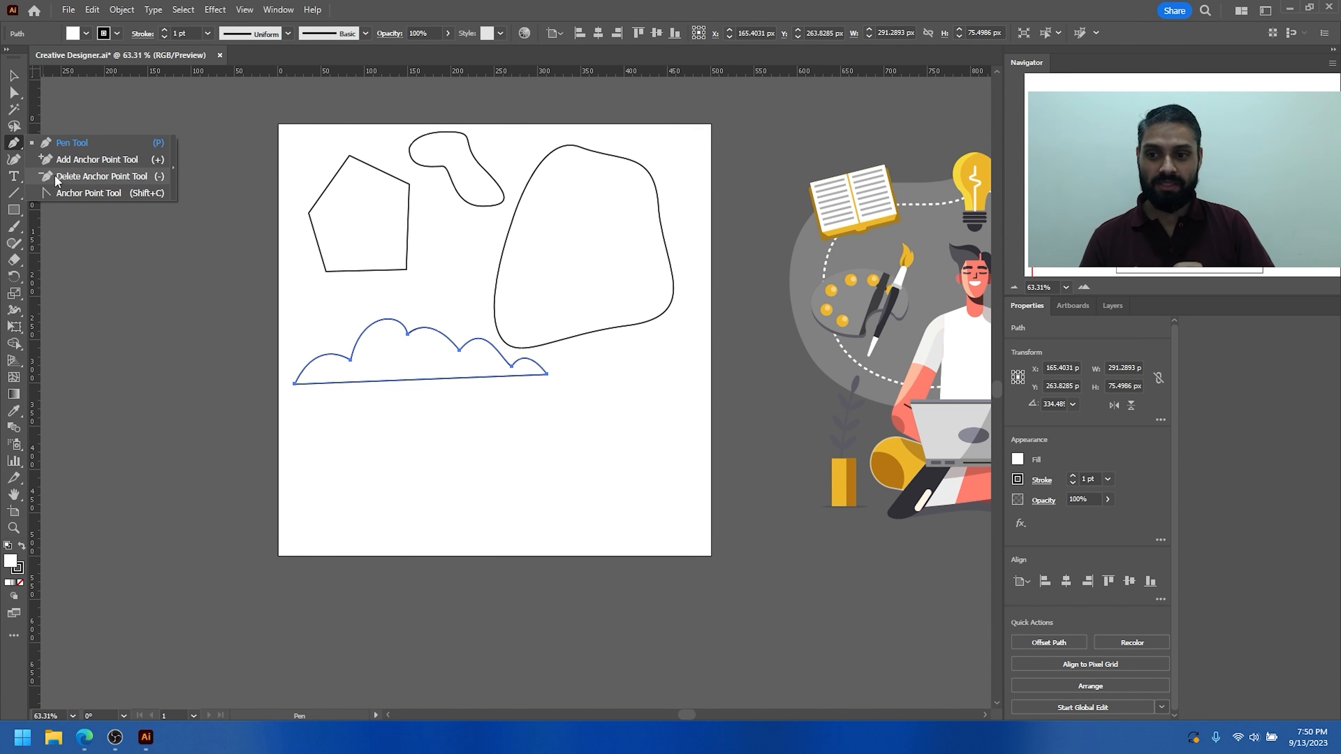
pyautogui.click(63, 158)
pyautogui.press('v')
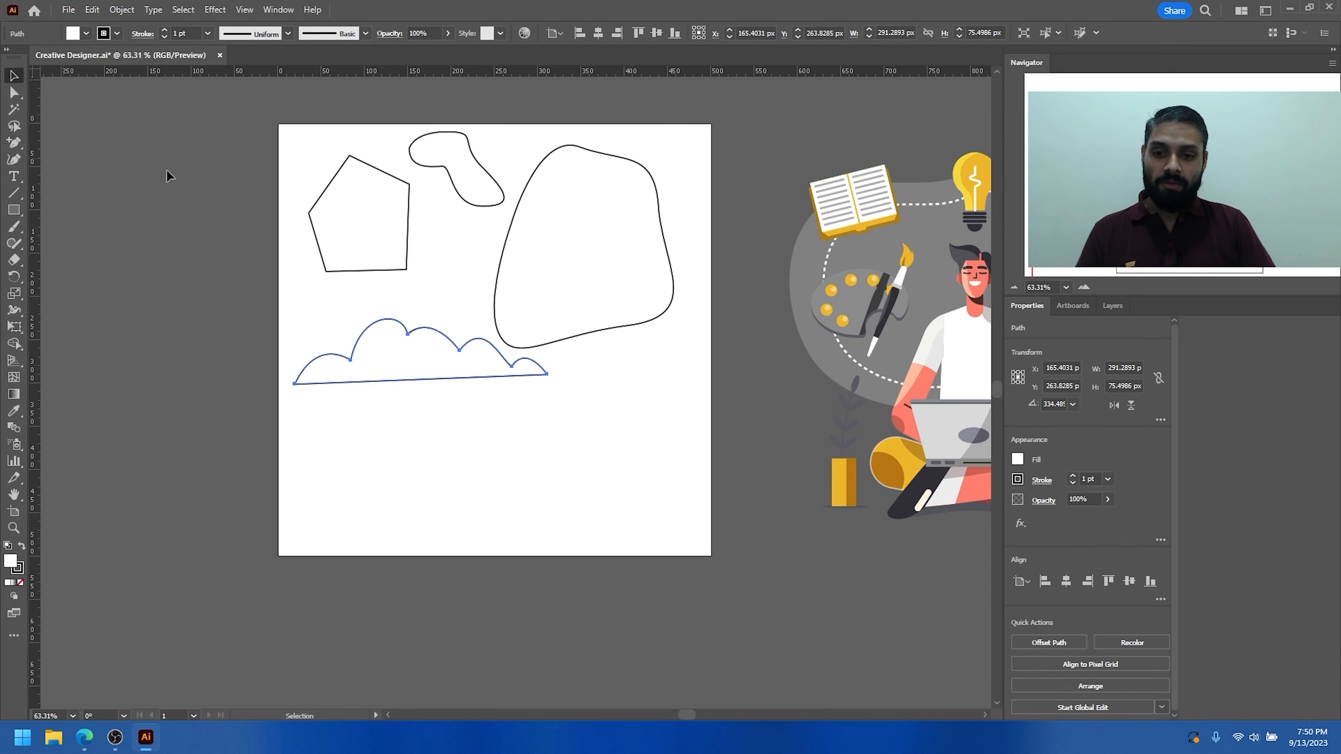
pyautogui.click(545, 158)
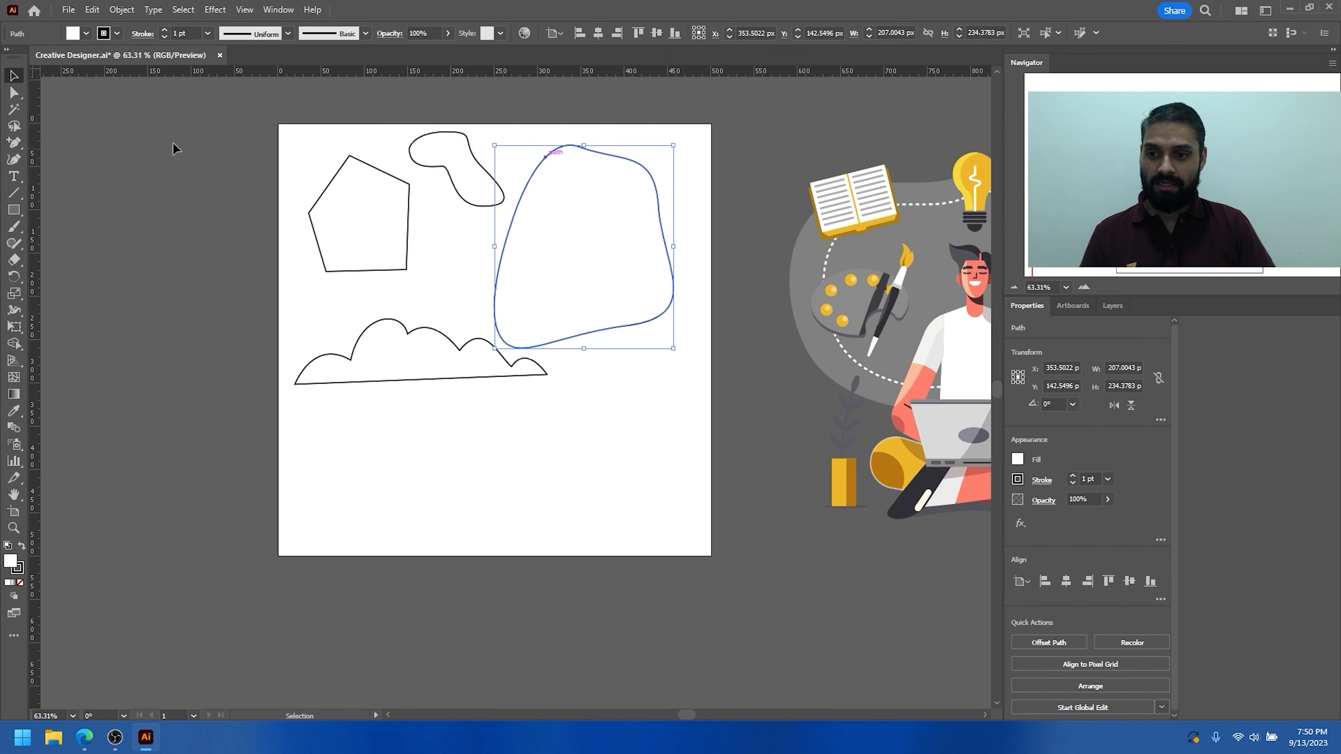
pyautogui.press('a')
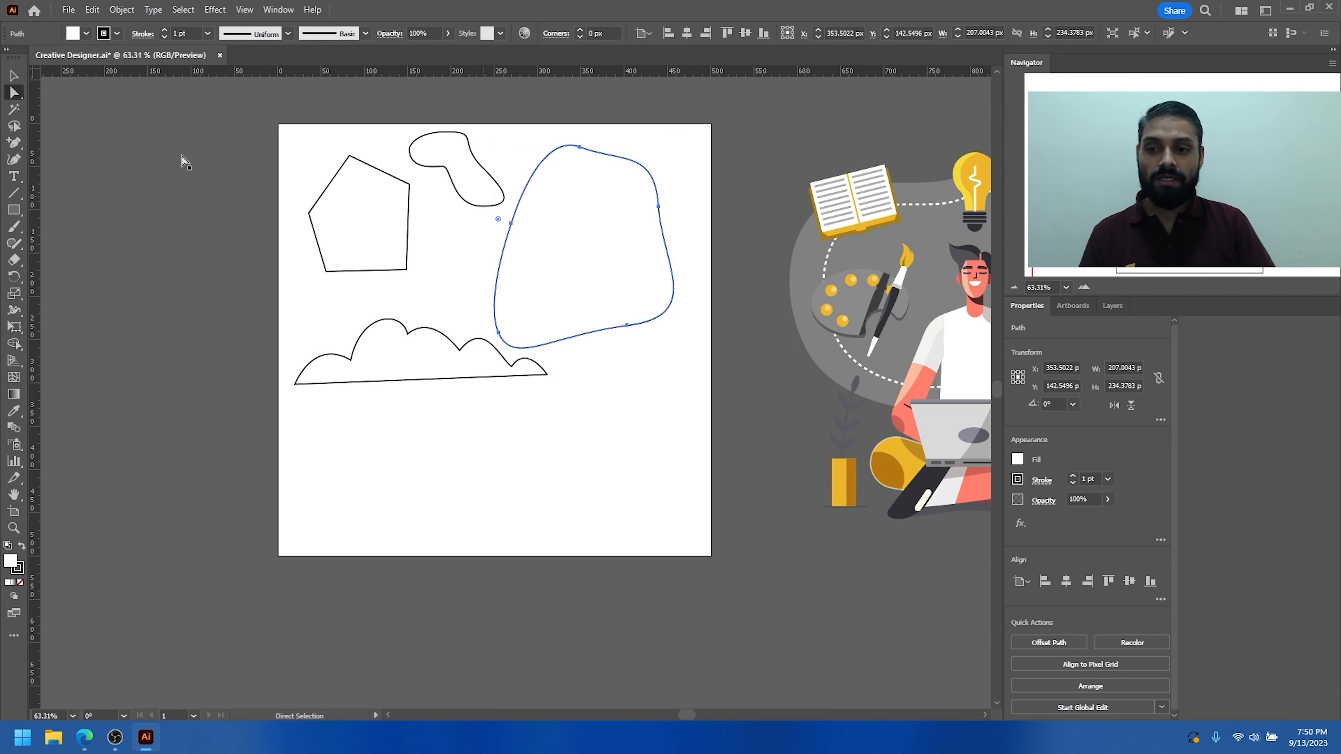
pyautogui.moveTo(16, 96); pyautogui.dragTo(47, 101)
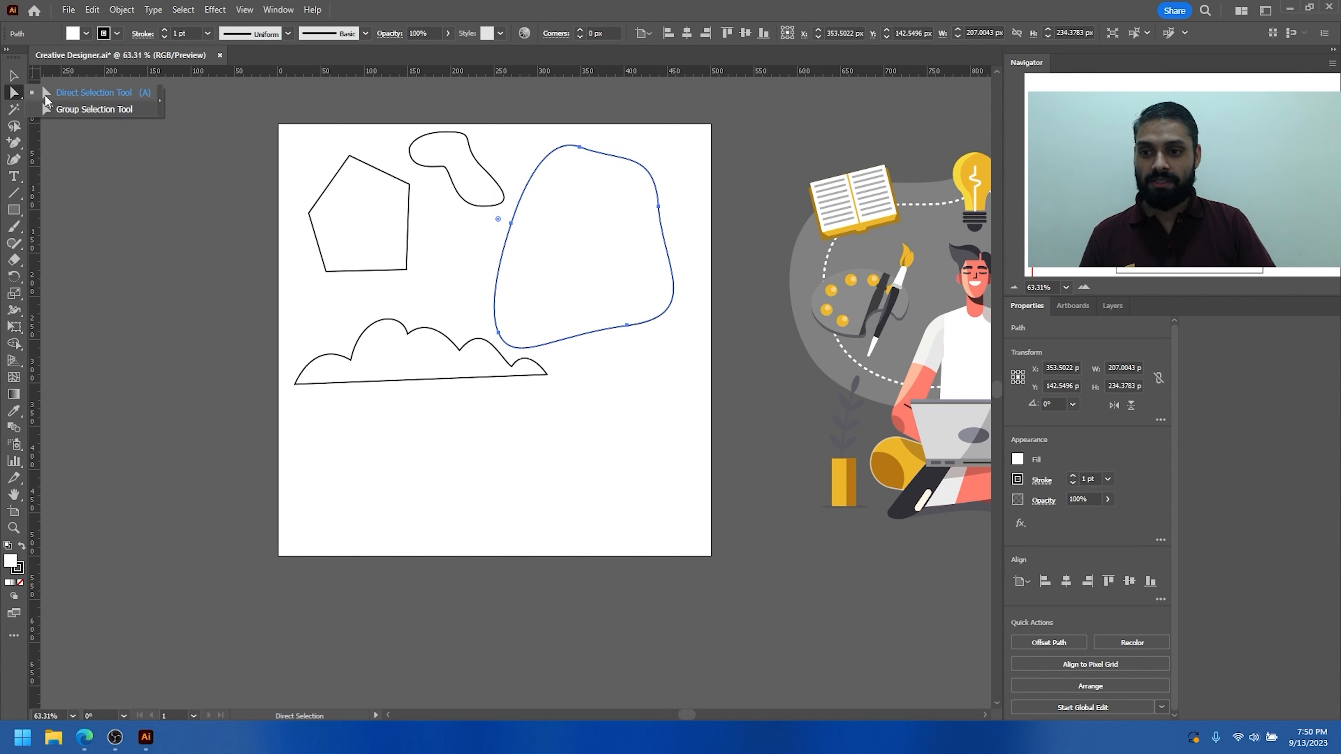
pyautogui.click(81, 96)
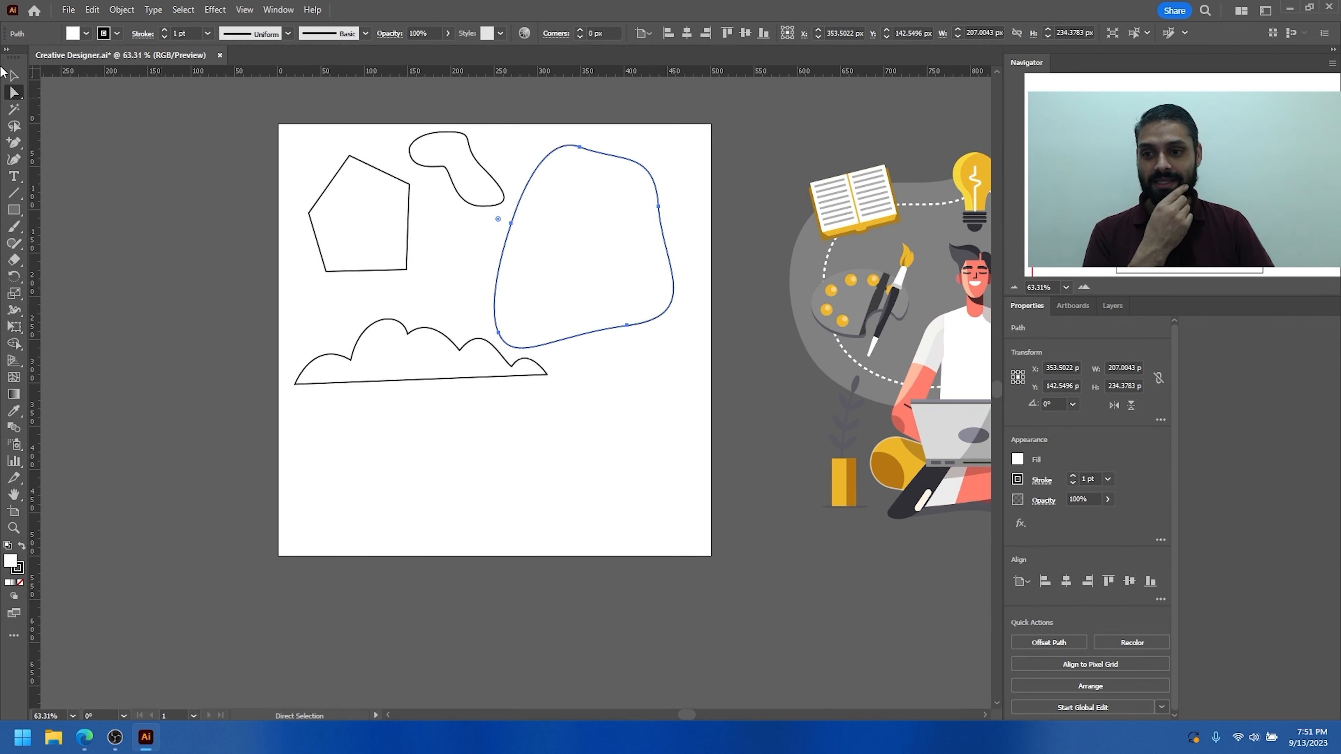
pyautogui.rightClick(14, 93)
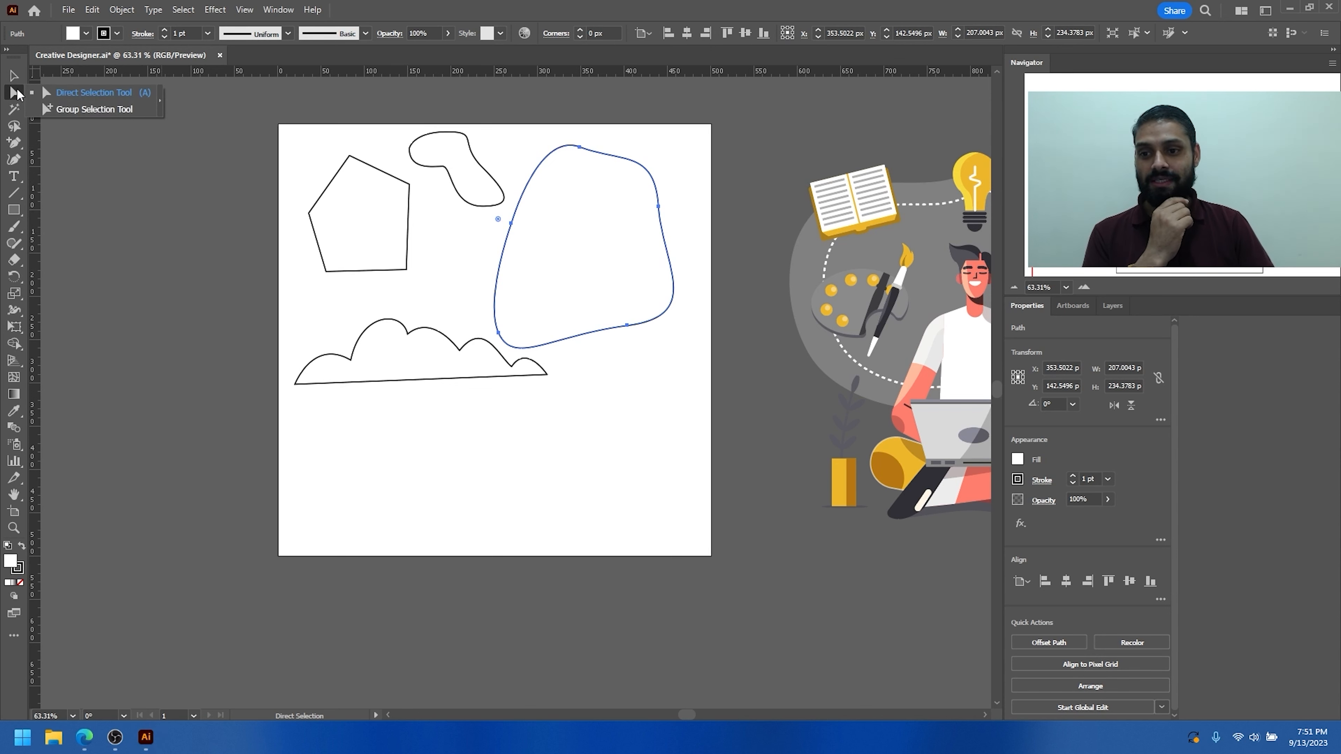
pyautogui.click(107, 95)
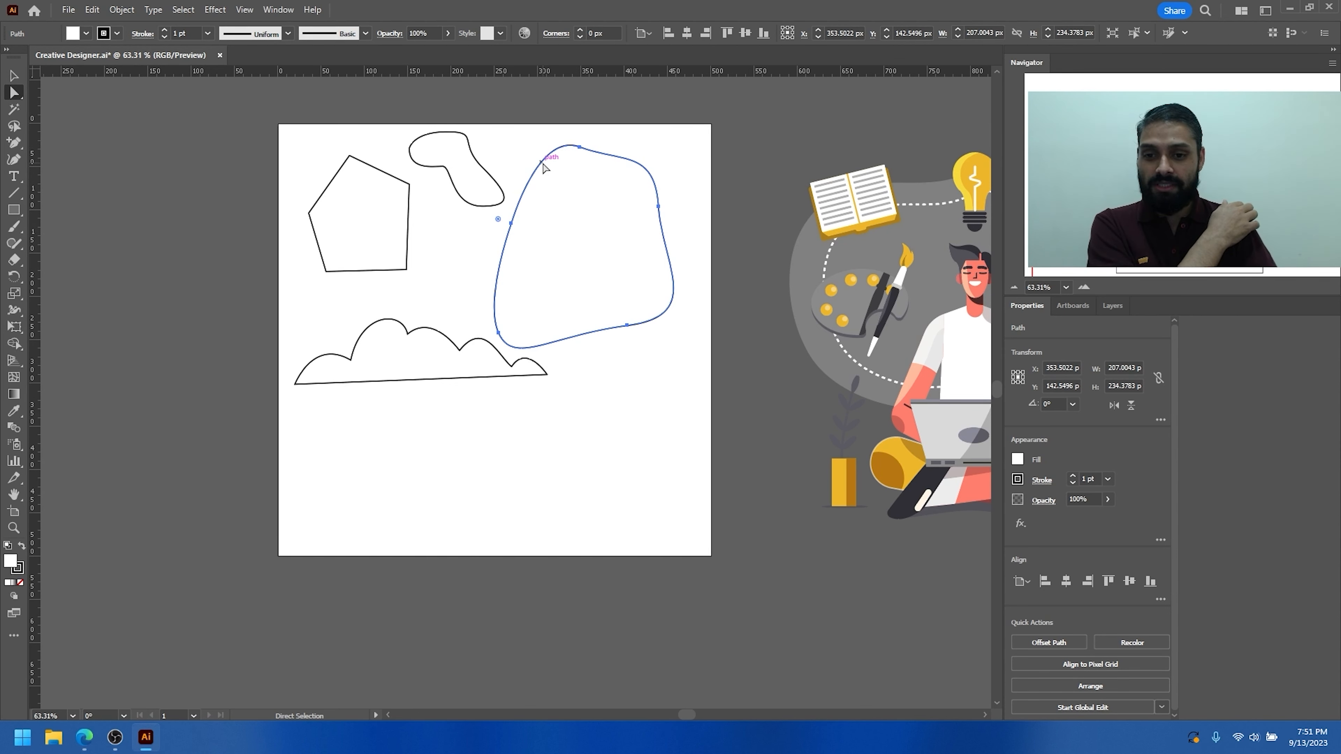
pyautogui.click(12, 143)
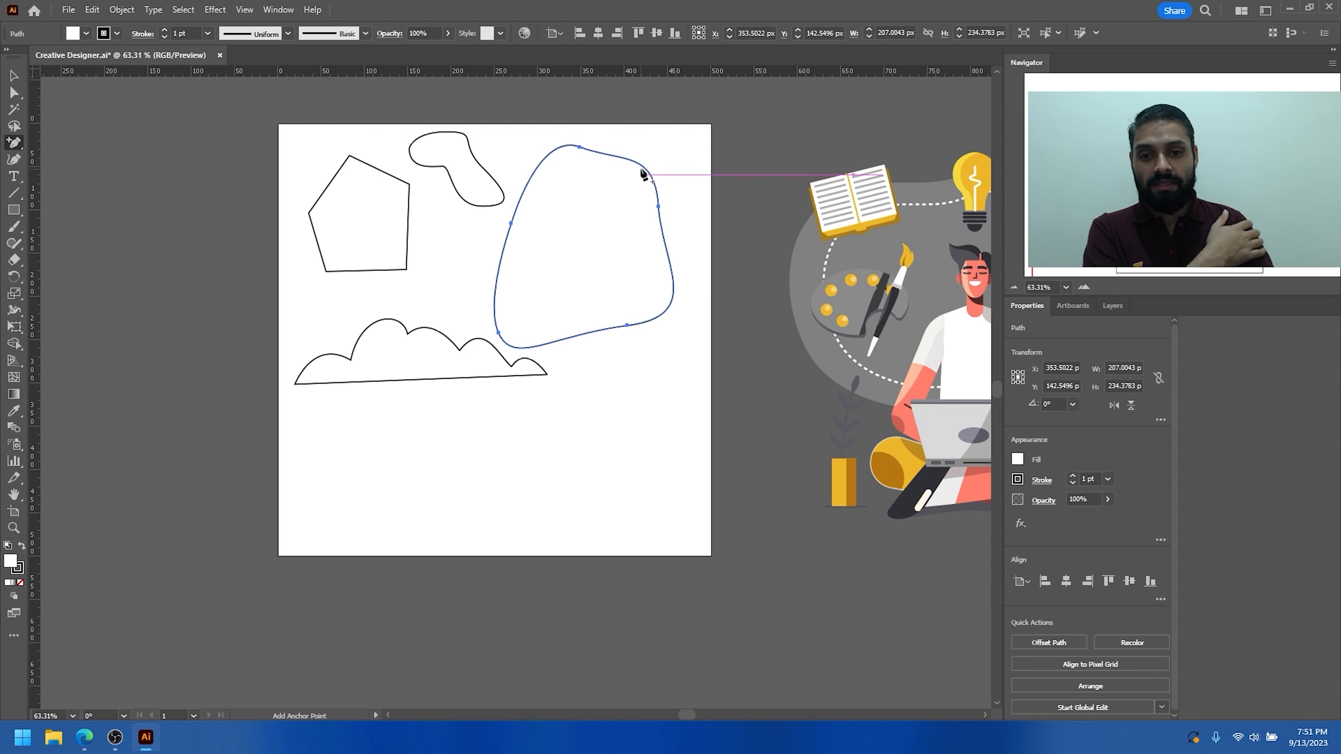
pyautogui.click(496, 281)
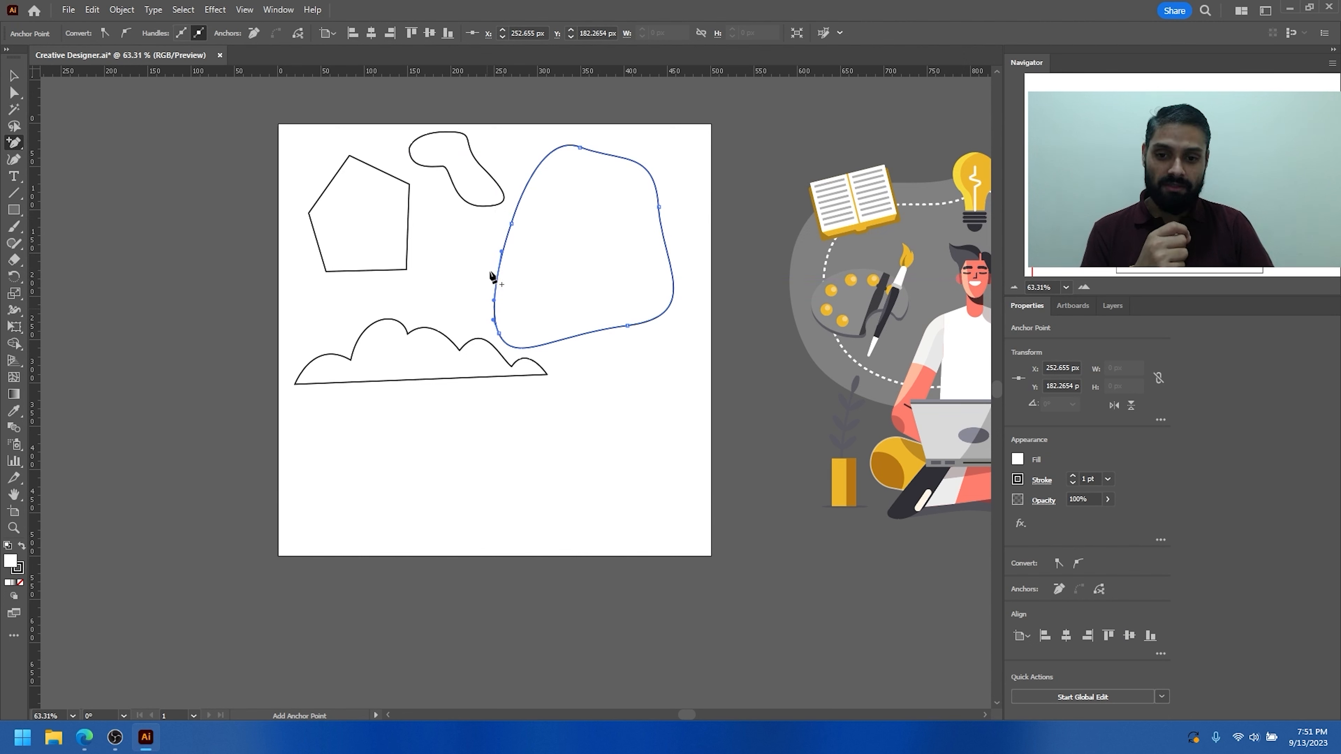
# Step: Reshape the rounded shape's left side with Direct Selection, pulling the added anchor inward into a notch and shifting the lower-left anchor slightly
pyautogui.click(11, 97)
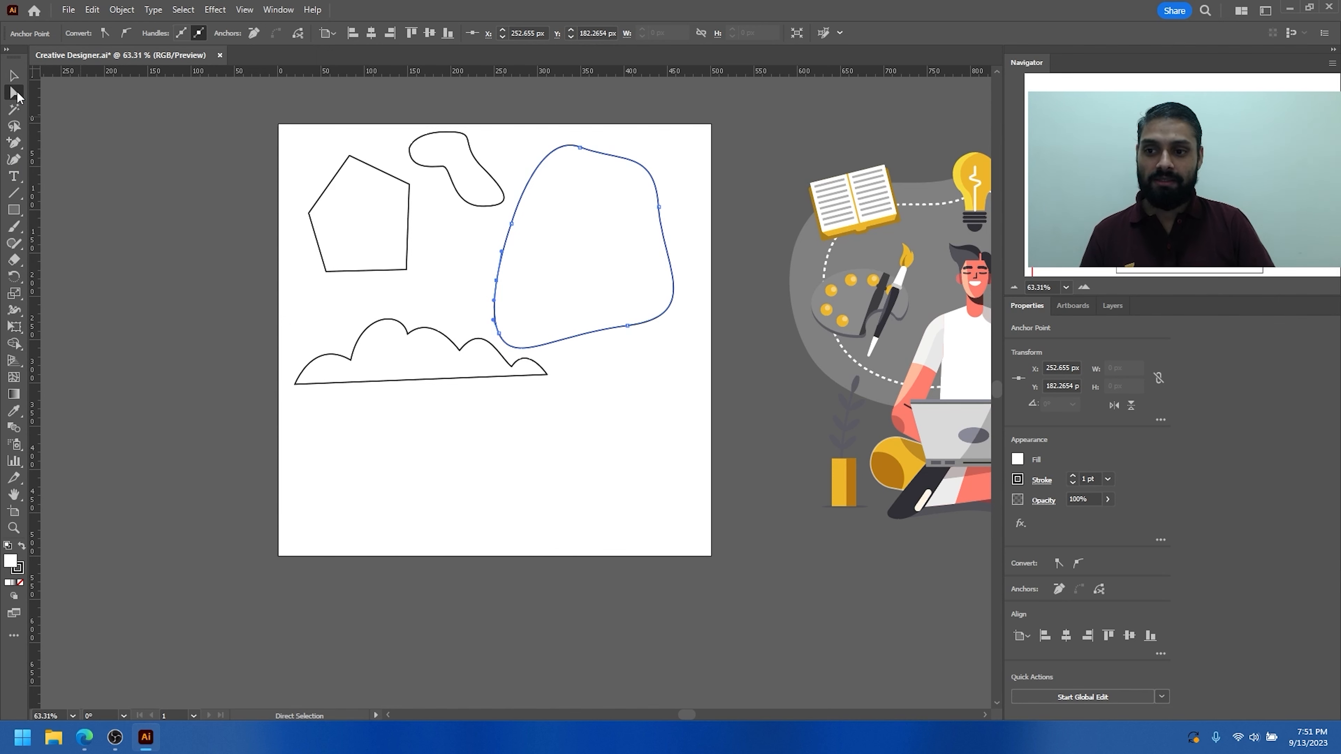
pyautogui.rightClick(15, 93)
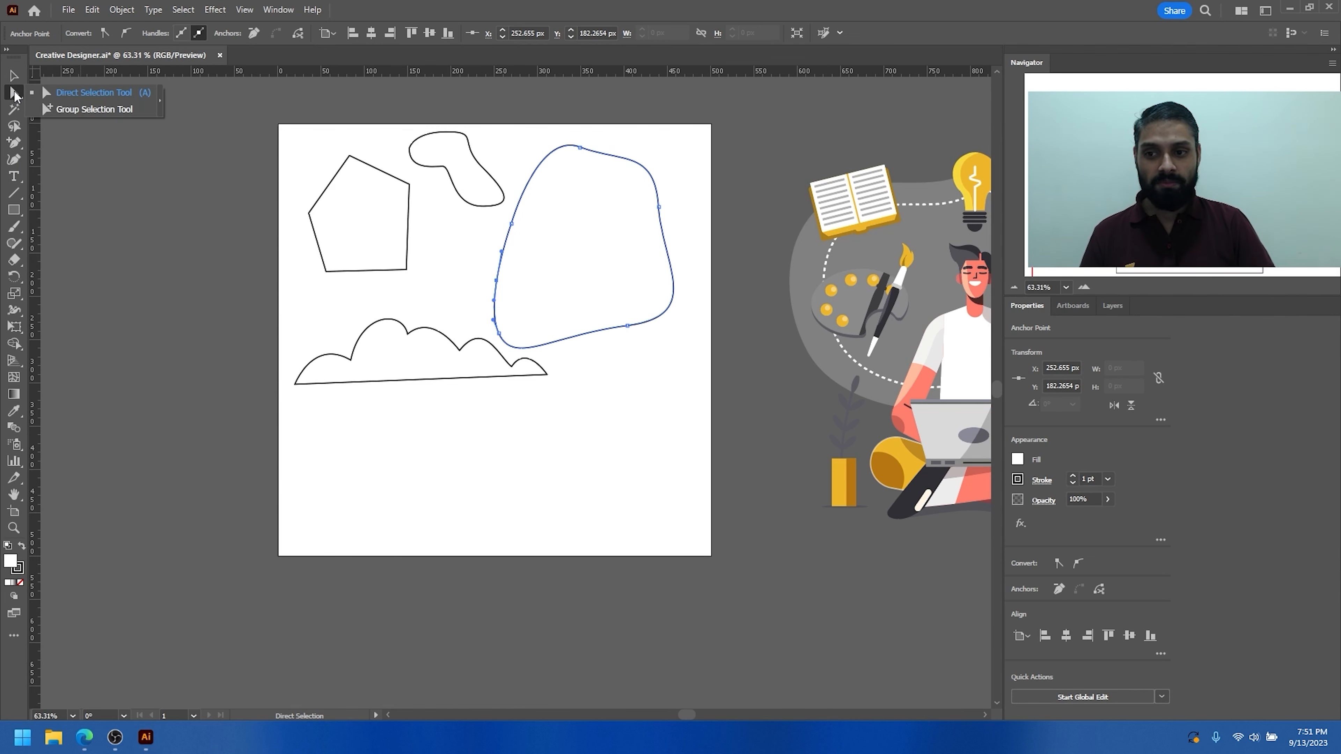
pyautogui.click(105, 96)
pyautogui.click(479, 291)
pyautogui.click(494, 301)
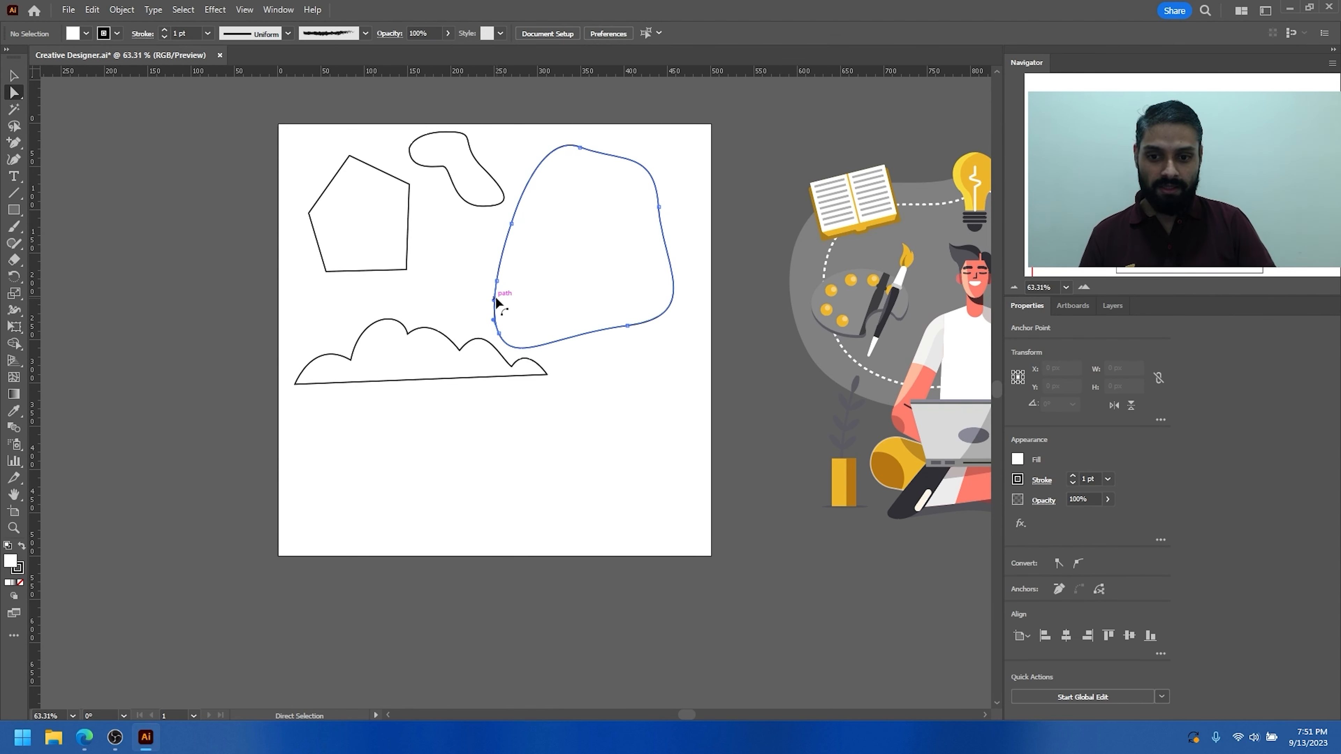
pyautogui.moveTo(494, 301); pyautogui.dragTo(496, 280)
pyautogui.click(497, 283)
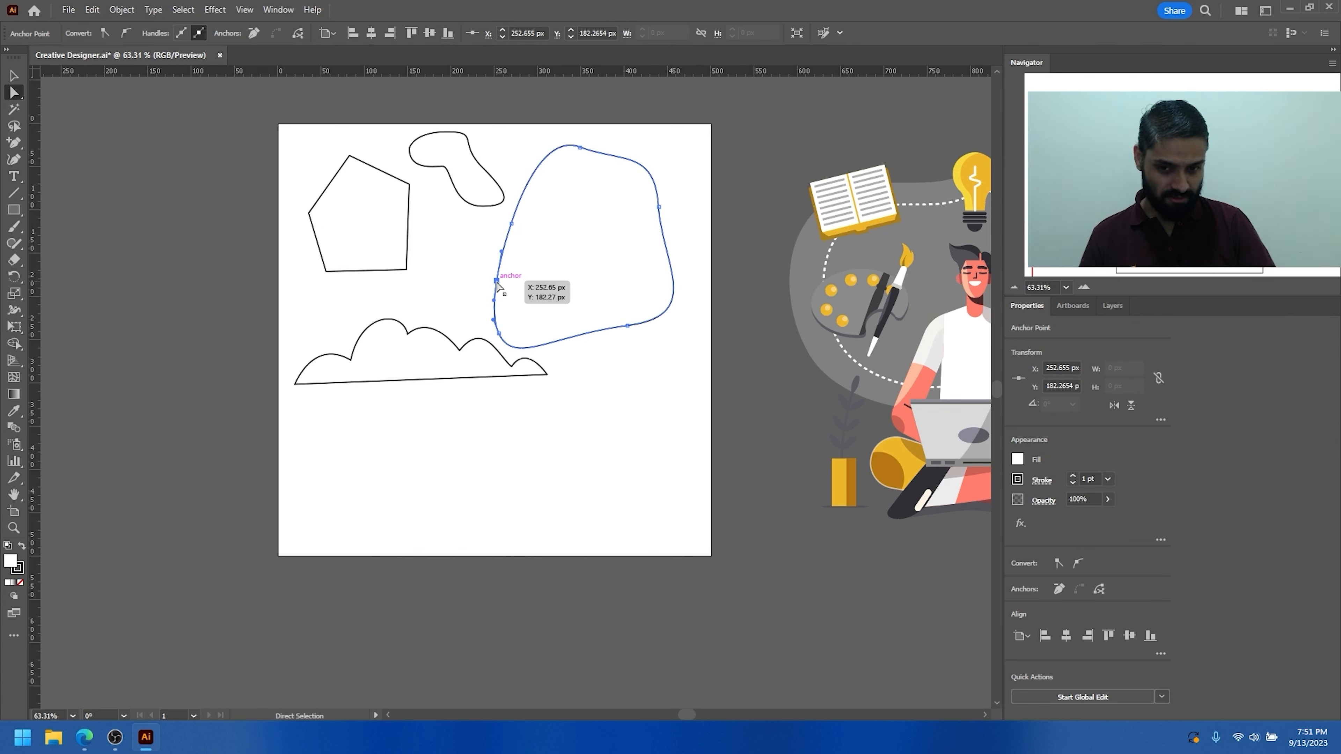
pyautogui.moveTo(498, 285); pyautogui.dragTo(578, 236)
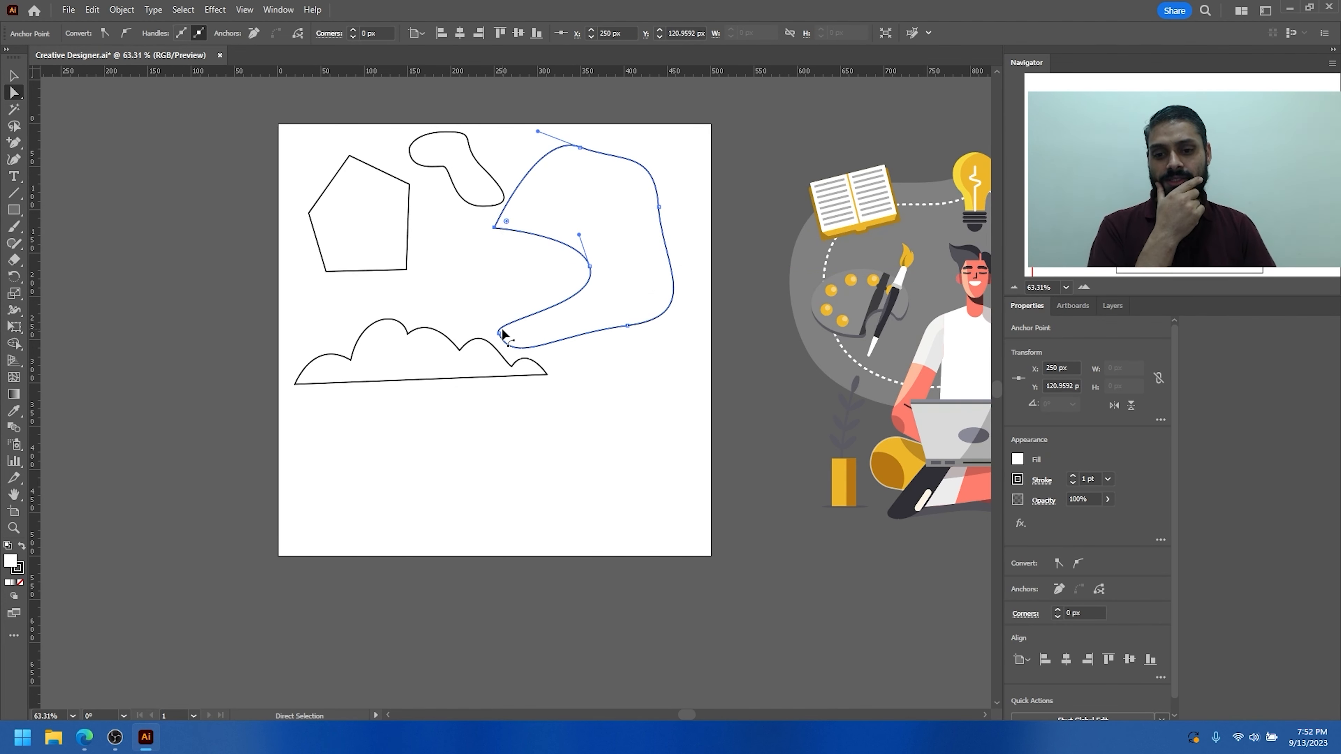
pyautogui.moveTo(499, 333); pyautogui.dragTo(501, 338)
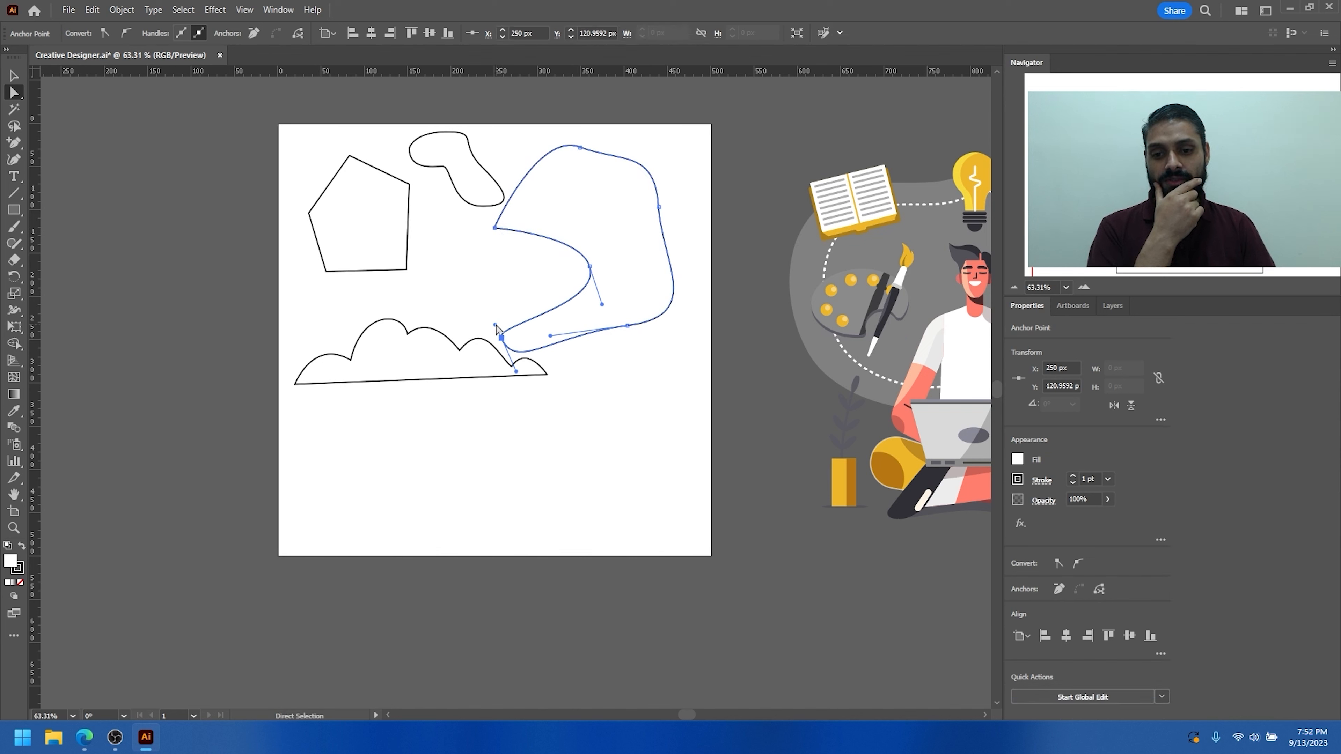
pyautogui.click(494, 228)
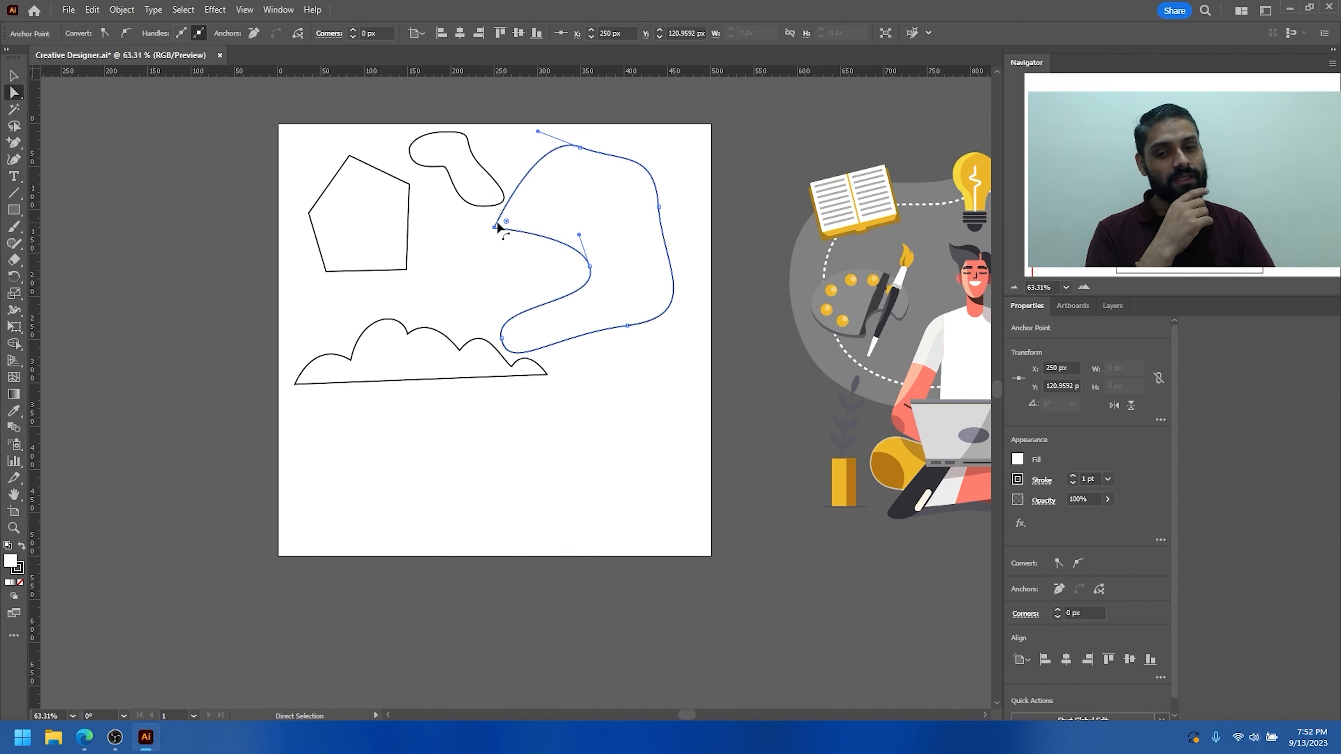
# Step: Convert the sharp anchor above the notch into a smooth point with the Anchor Point tool, pulling its handle slightly upward
pyautogui.click(13, 142)
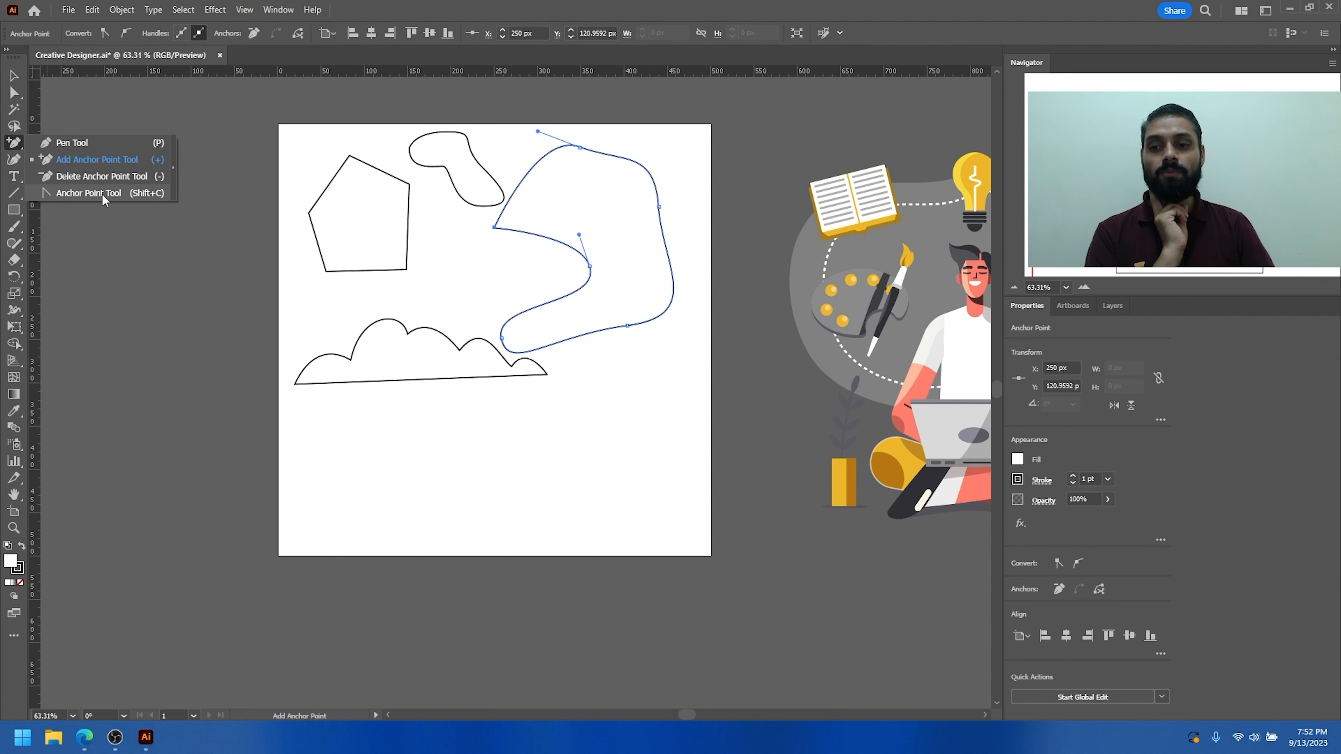
pyautogui.click(80, 194)
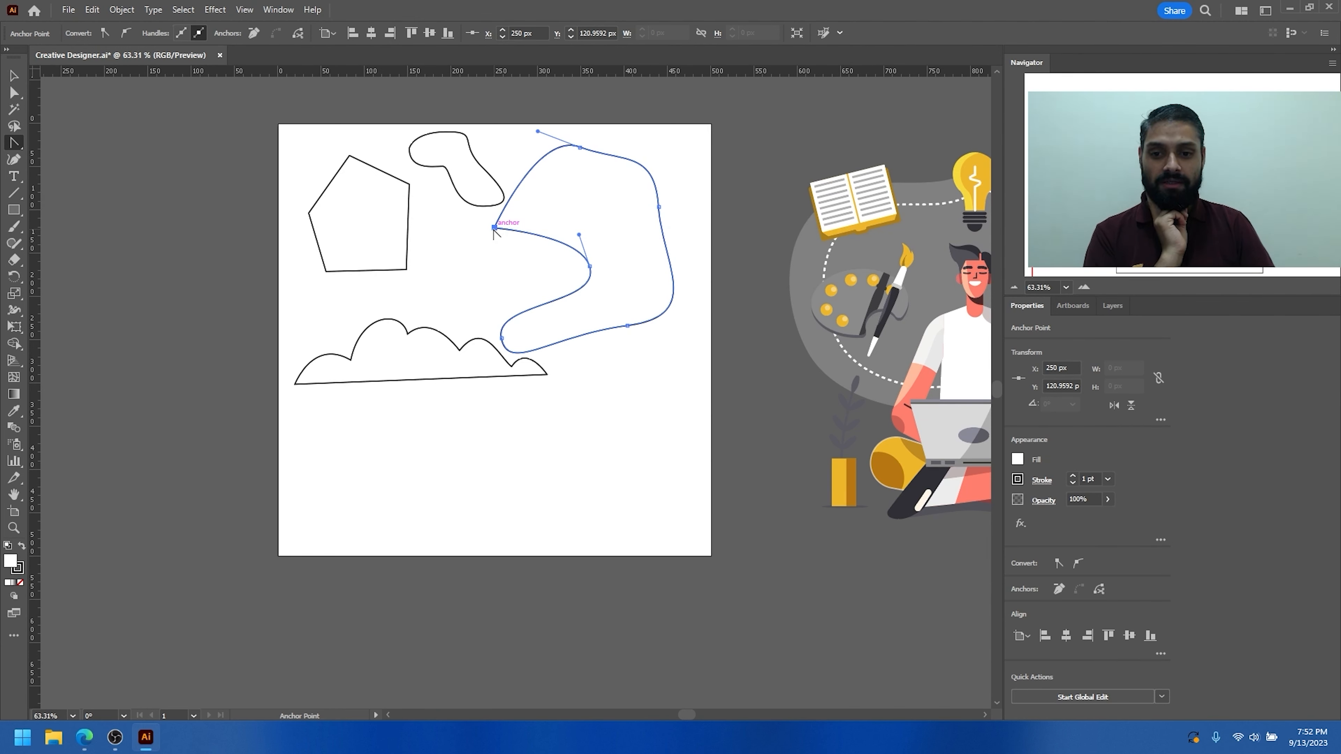
pyautogui.moveTo(494, 228); pyautogui.dragTo(486, 203)
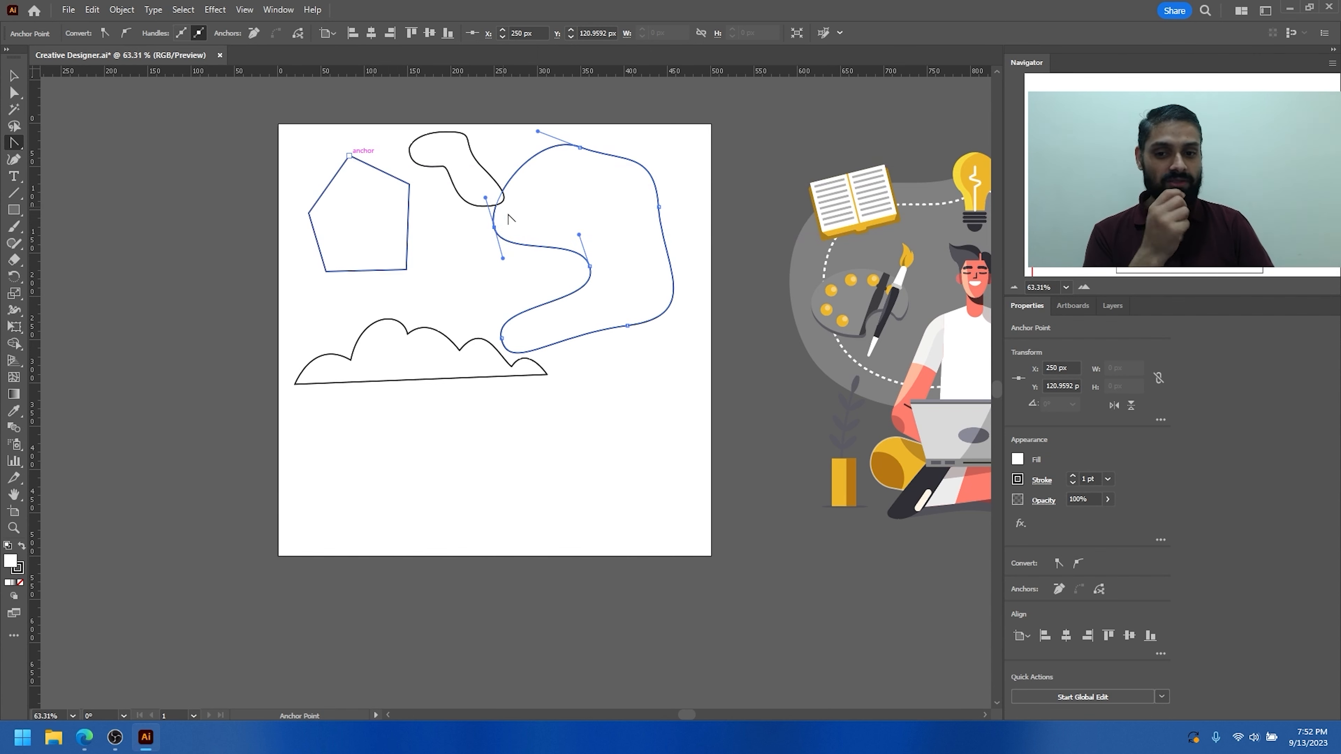
# Step: Convert all anchors of the notched shape into corner points with the Anchor Point tool so every segment is straight
pyautogui.click(14, 143)
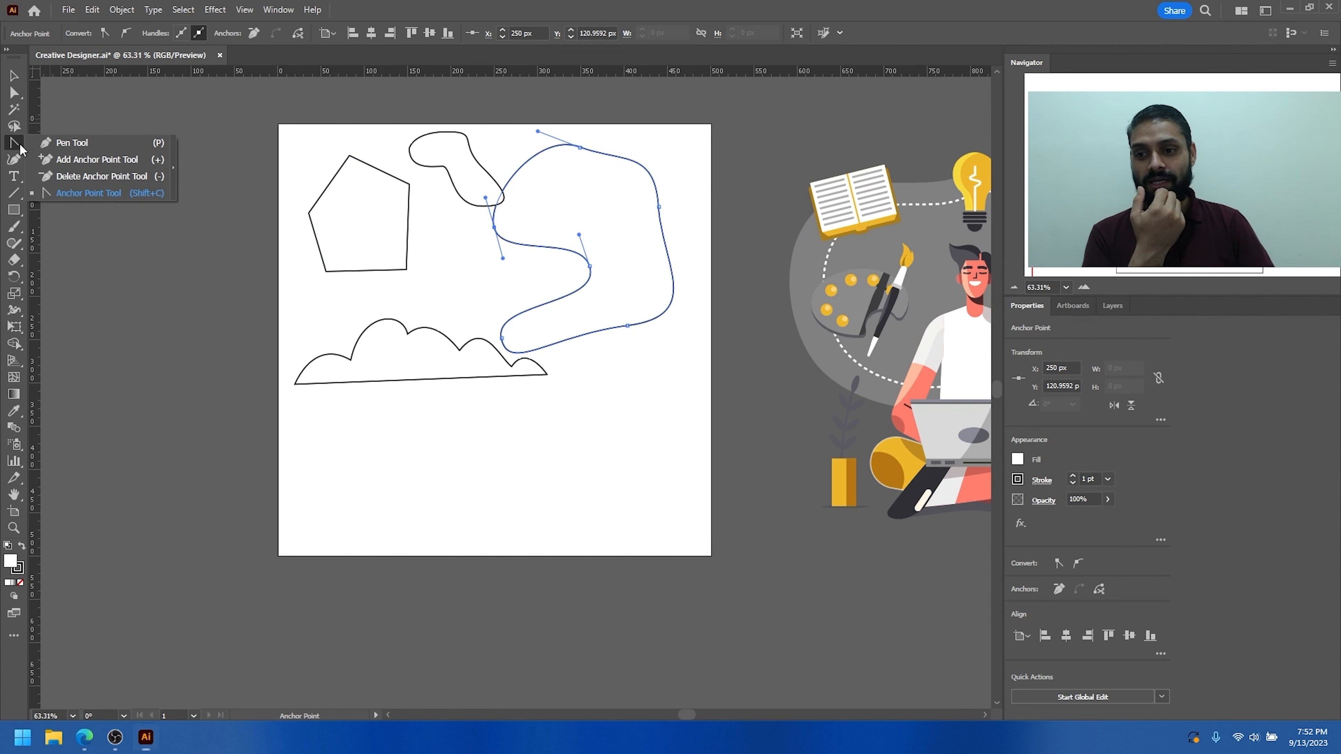
pyautogui.click(75, 188)
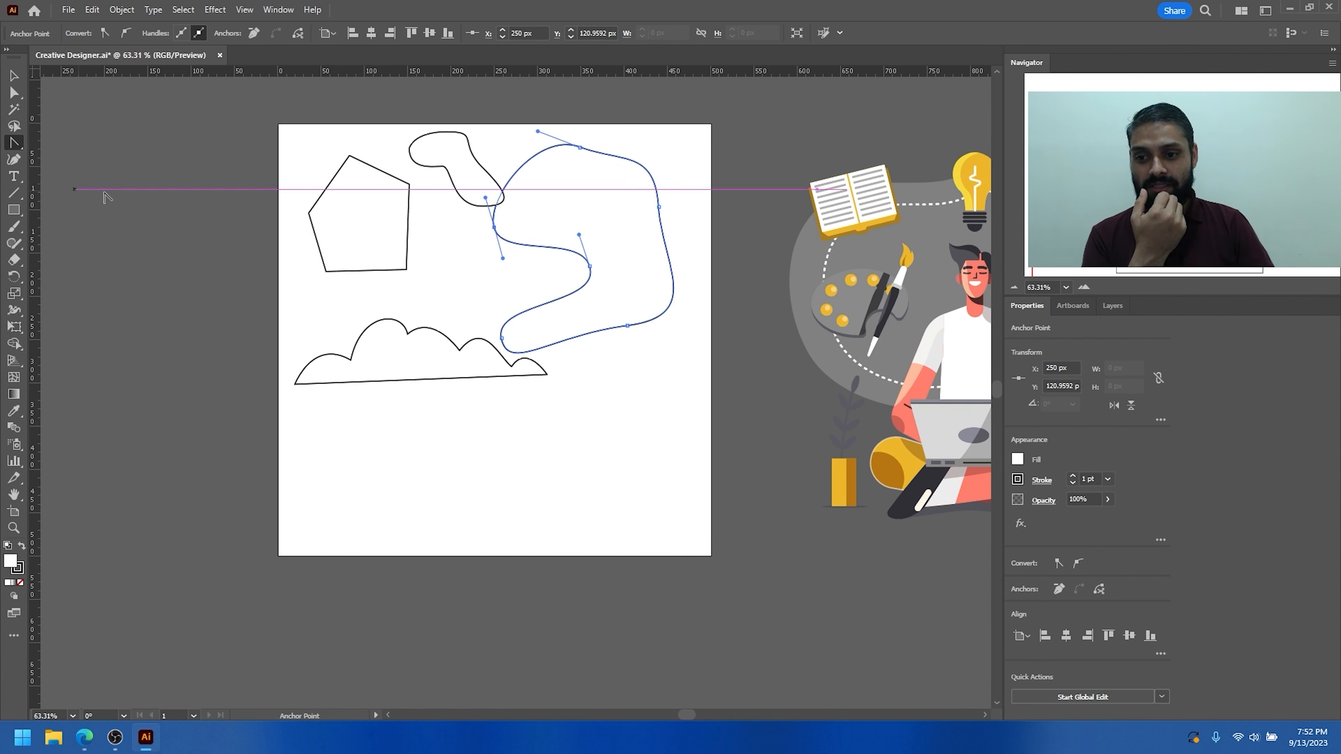
pyautogui.click(494, 228)
pyautogui.click(579, 147)
pyautogui.click(659, 206)
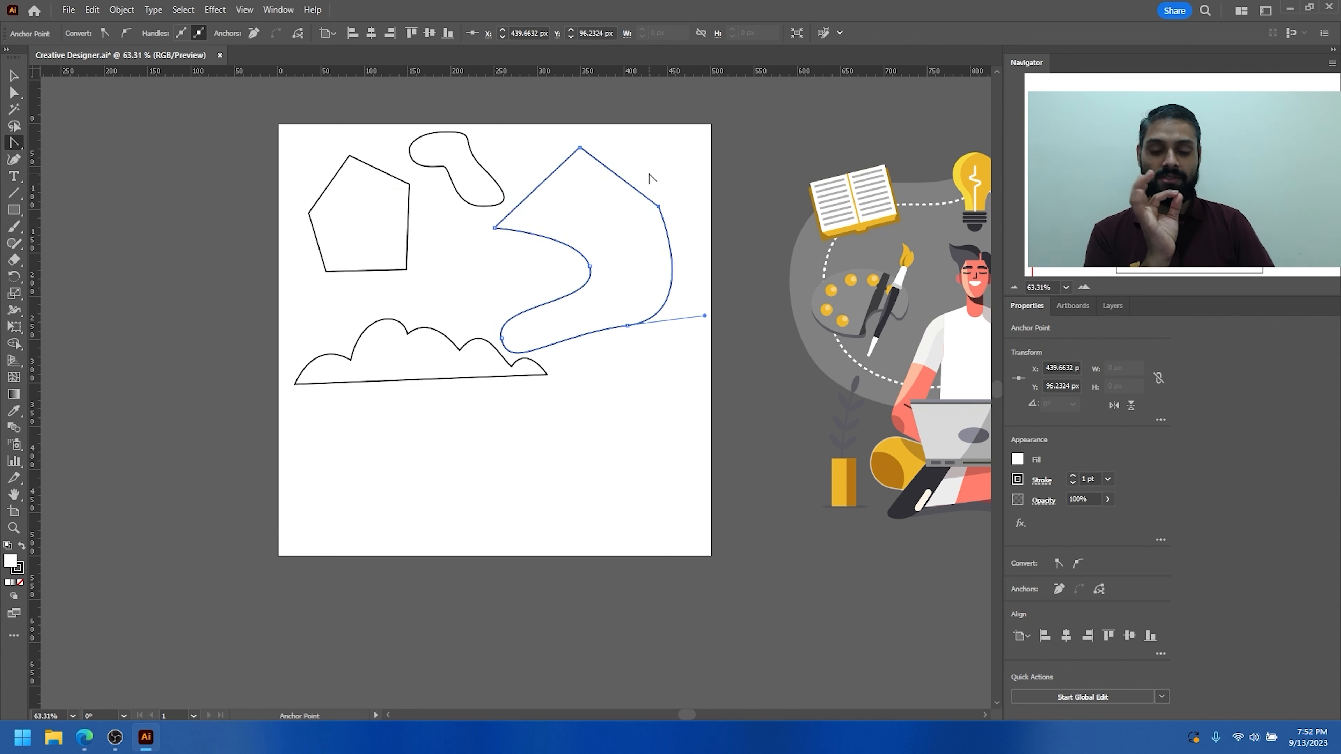
pyautogui.click(590, 266)
pyautogui.click(502, 338)
pyautogui.click(501, 338)
pyautogui.click(628, 326)
pyautogui.click(659, 206)
pyautogui.click(659, 207)
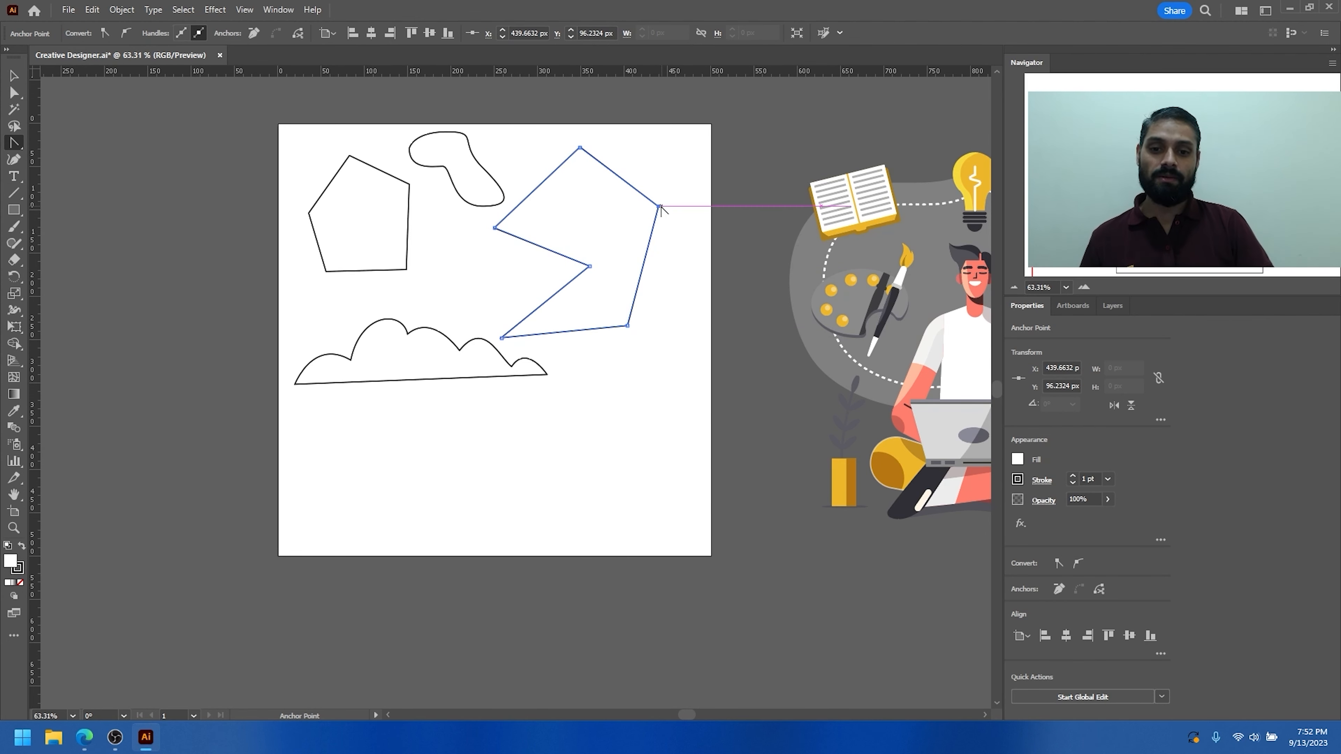
# Step: Pull direction handles out of all six anchors of the notched shape with the Anchor Point tool, turning its straight segments into curves
pyautogui.moveTo(659, 207); pyautogui.dragTo(679, 255)
pyautogui.moveTo(581, 147); pyautogui.dragTo(630, 143)
pyautogui.moveTo(590, 269); pyautogui.dragTo(582, 230)
pyautogui.moveTo(628, 327); pyautogui.dragTo(599, 344)
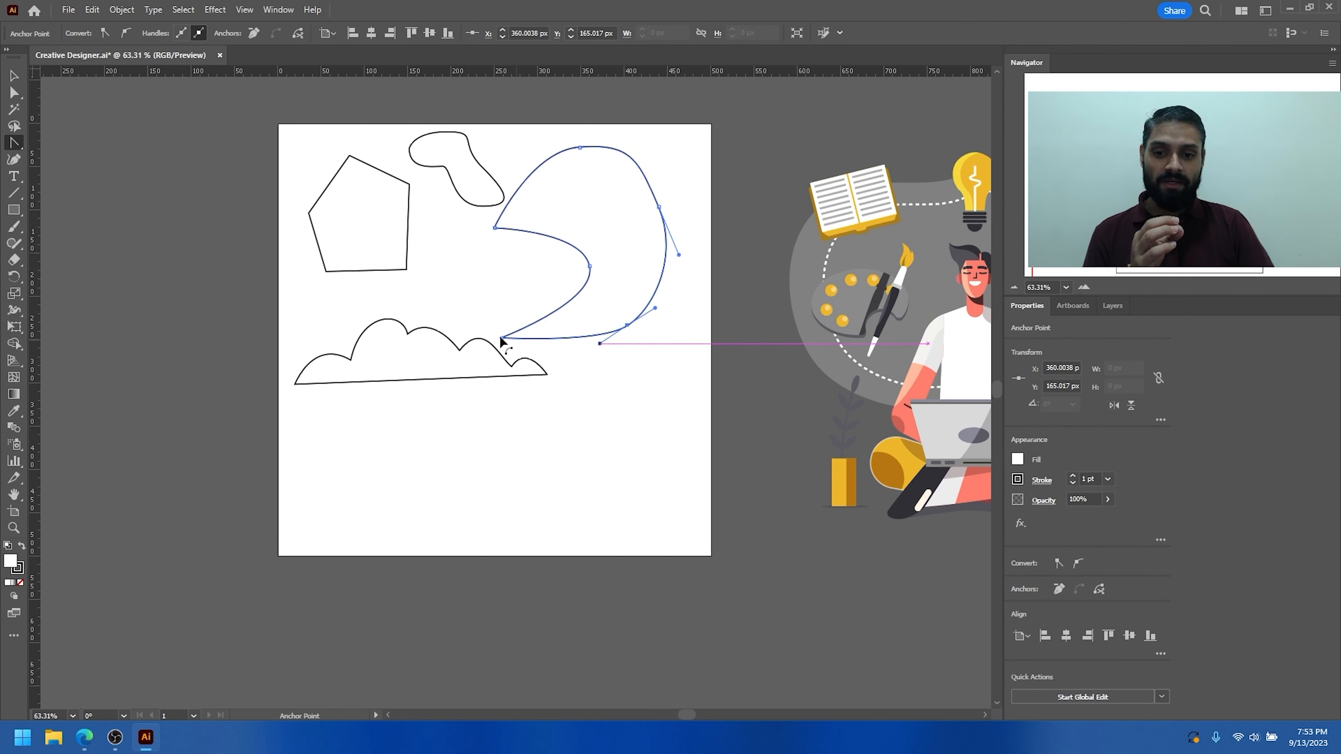
pyautogui.moveTo(501, 338); pyautogui.dragTo(491, 306)
pyautogui.moveTo(494, 228); pyautogui.dragTo(485, 196)
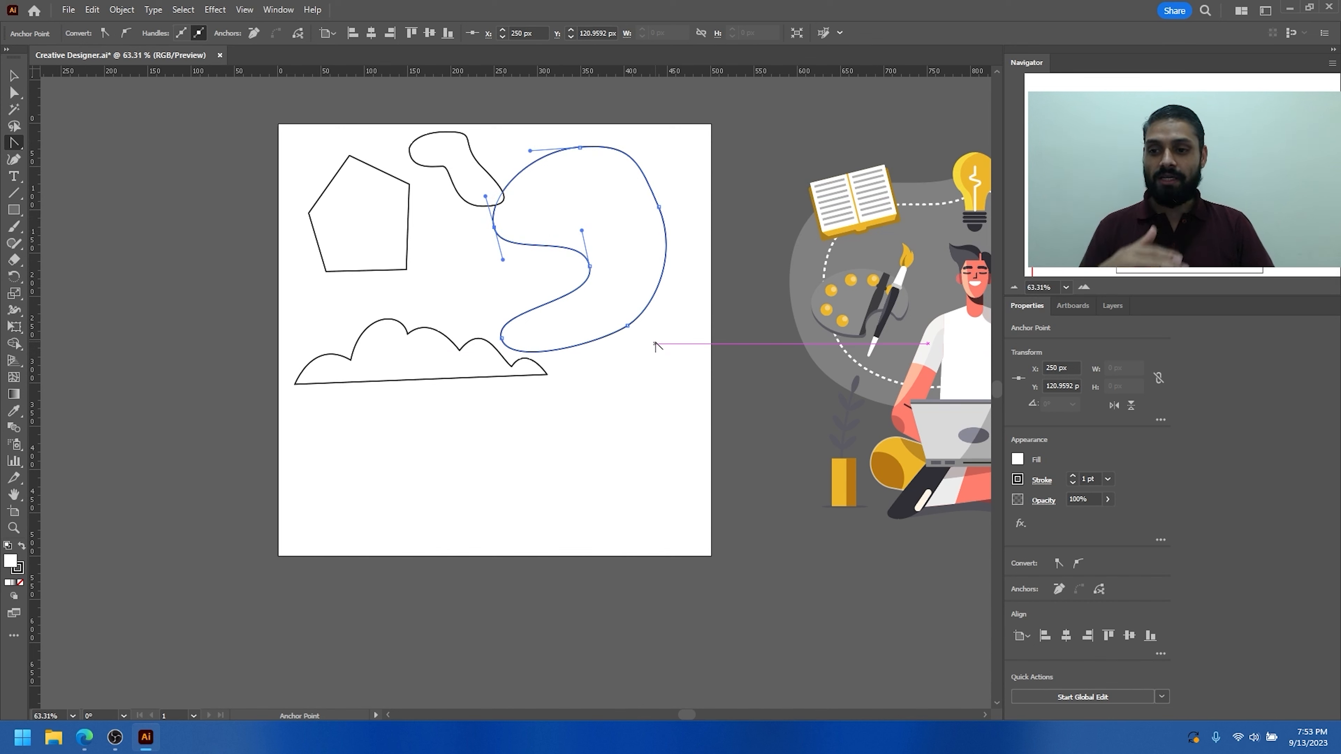
# Step: Delete the anchor point at the innermost part of the curved shape's notch with the Delete Anchor Point tool
pyautogui.click(14, 144)
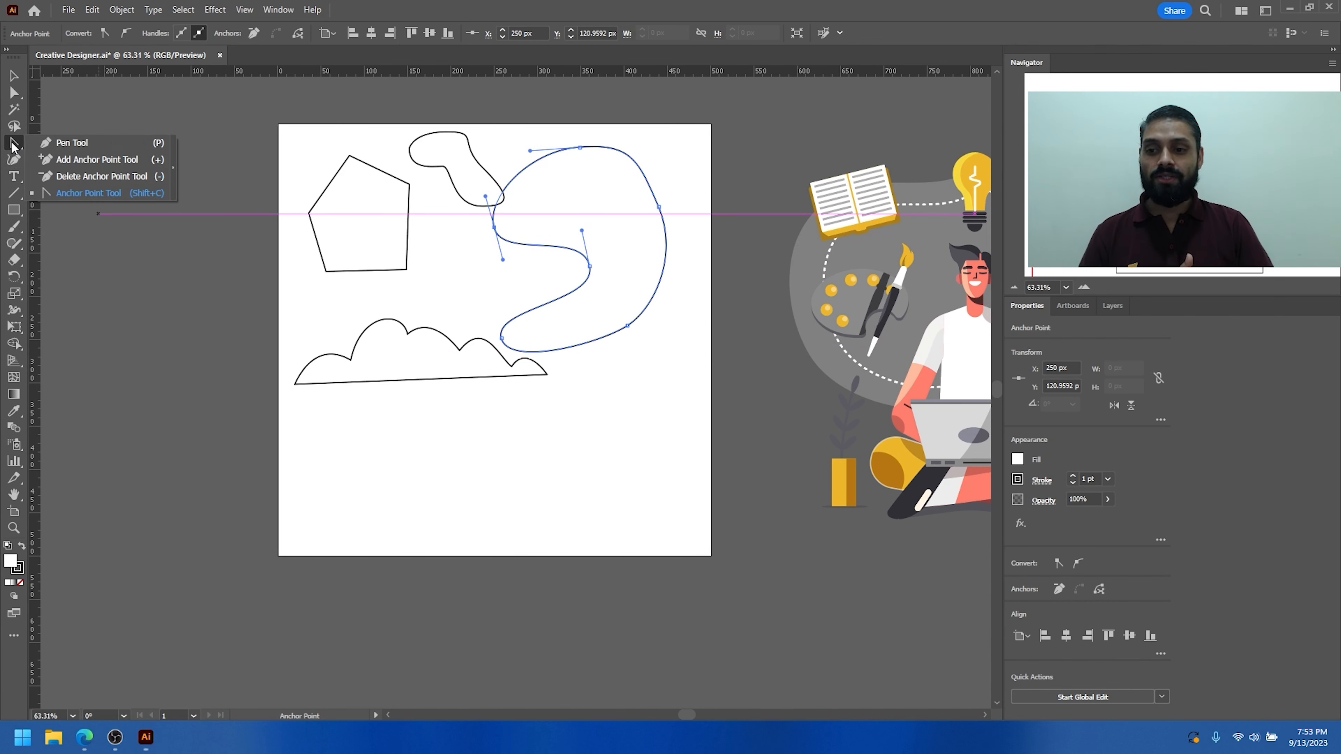
pyautogui.click(91, 176)
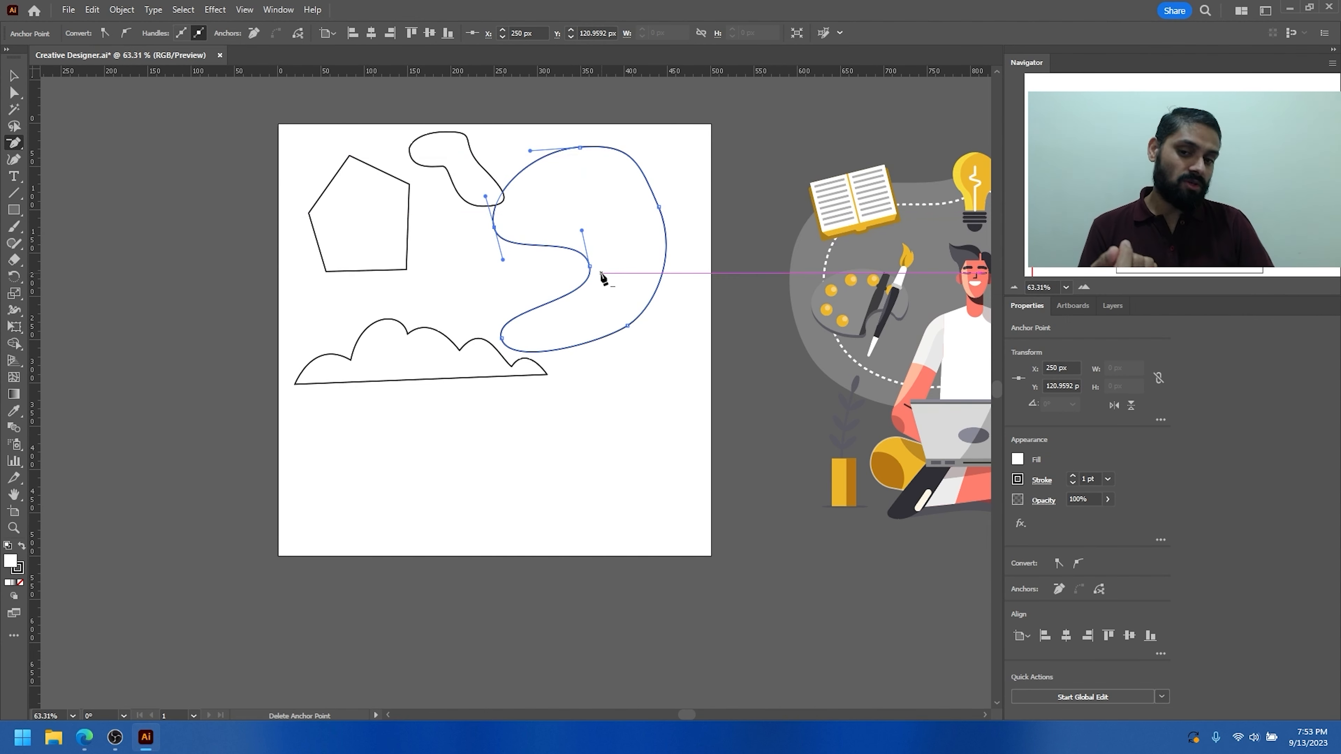
pyautogui.click(590, 265)
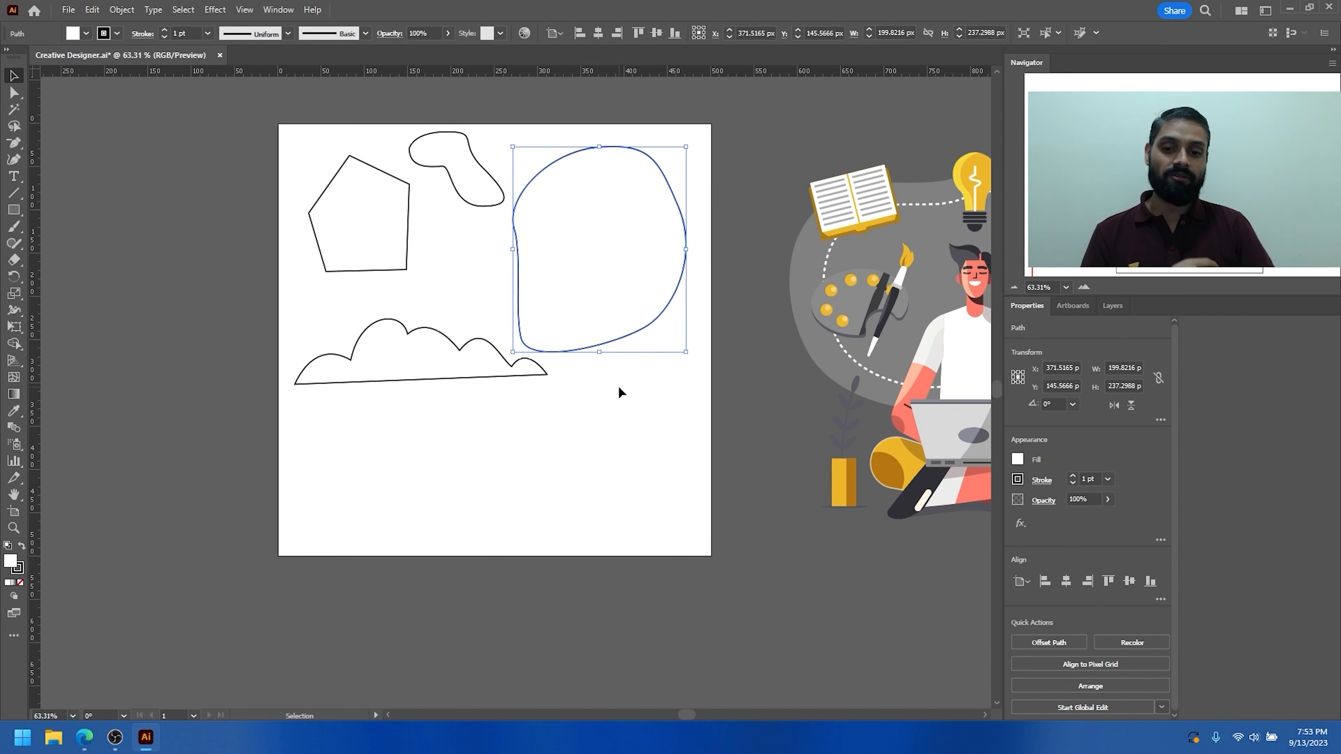
# Step: Add an anchor point on the rounded shape's upper-left curve at about X 309 px, Y 52 px
pyautogui.click(14, 143)
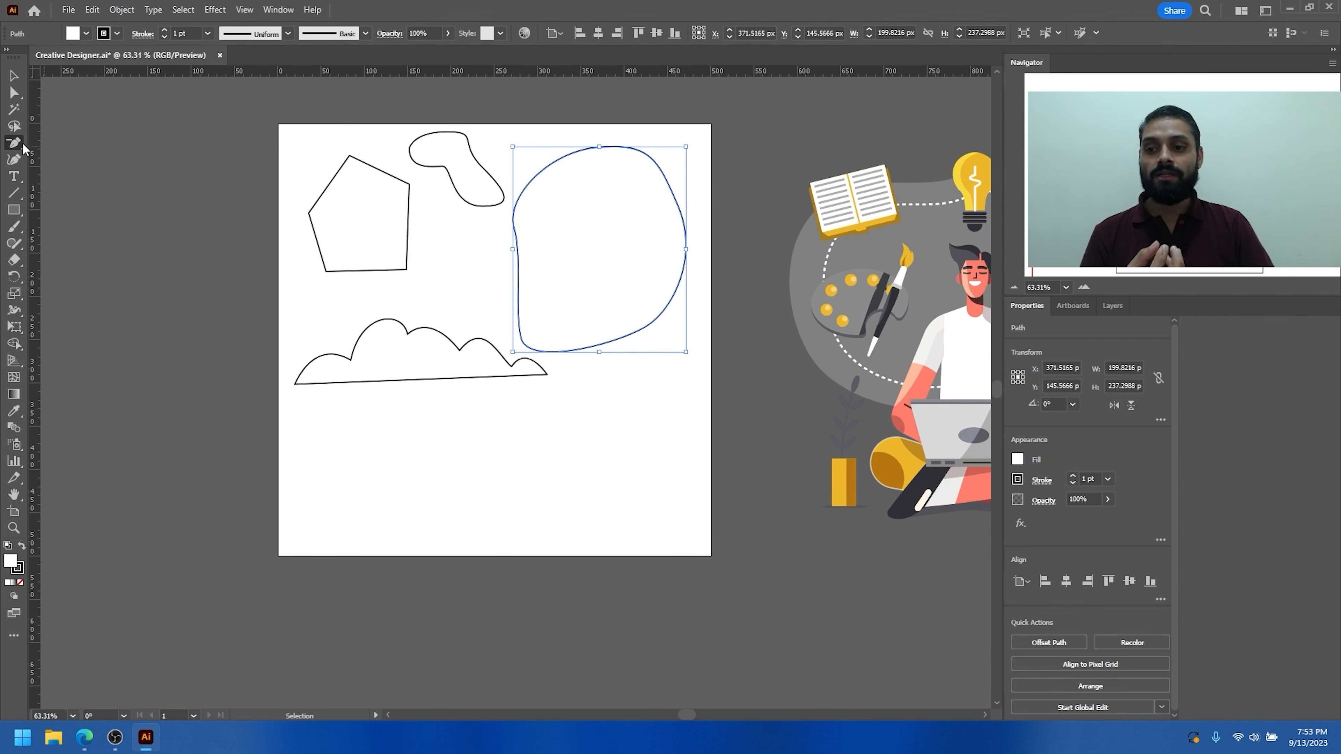
pyautogui.click(65, 161)
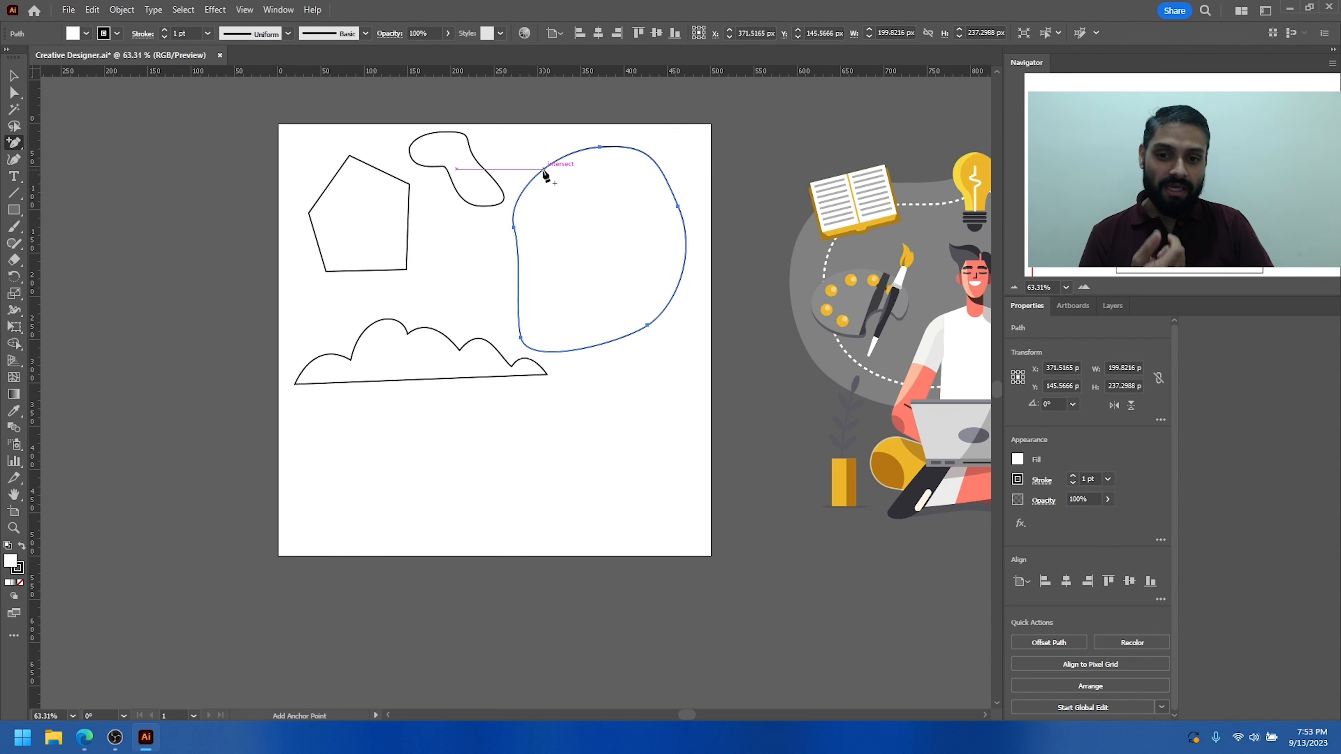
pyautogui.click(545, 169)
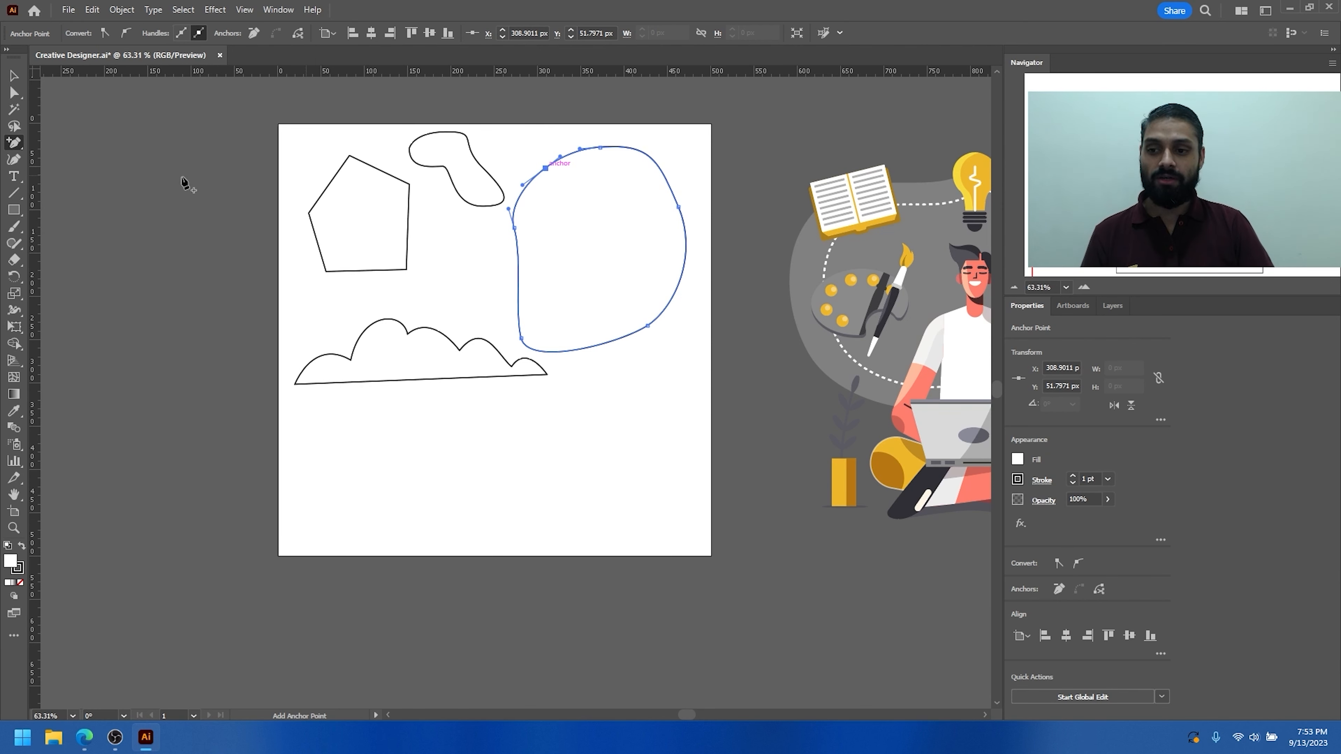
# Step: Delete the newly added anchor point on the rounded shape's upper-left curve with the Delete Anchor Point tool
pyautogui.click(11, 143)
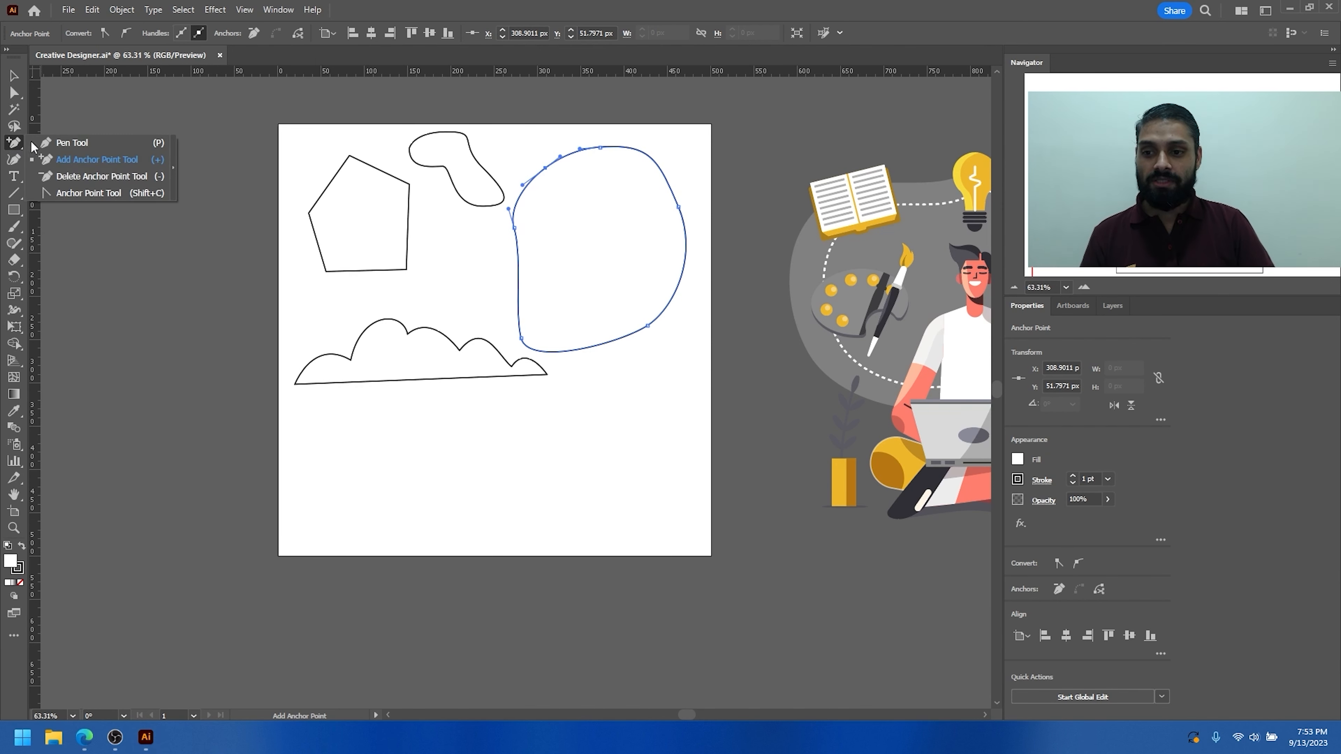
pyautogui.click(74, 177)
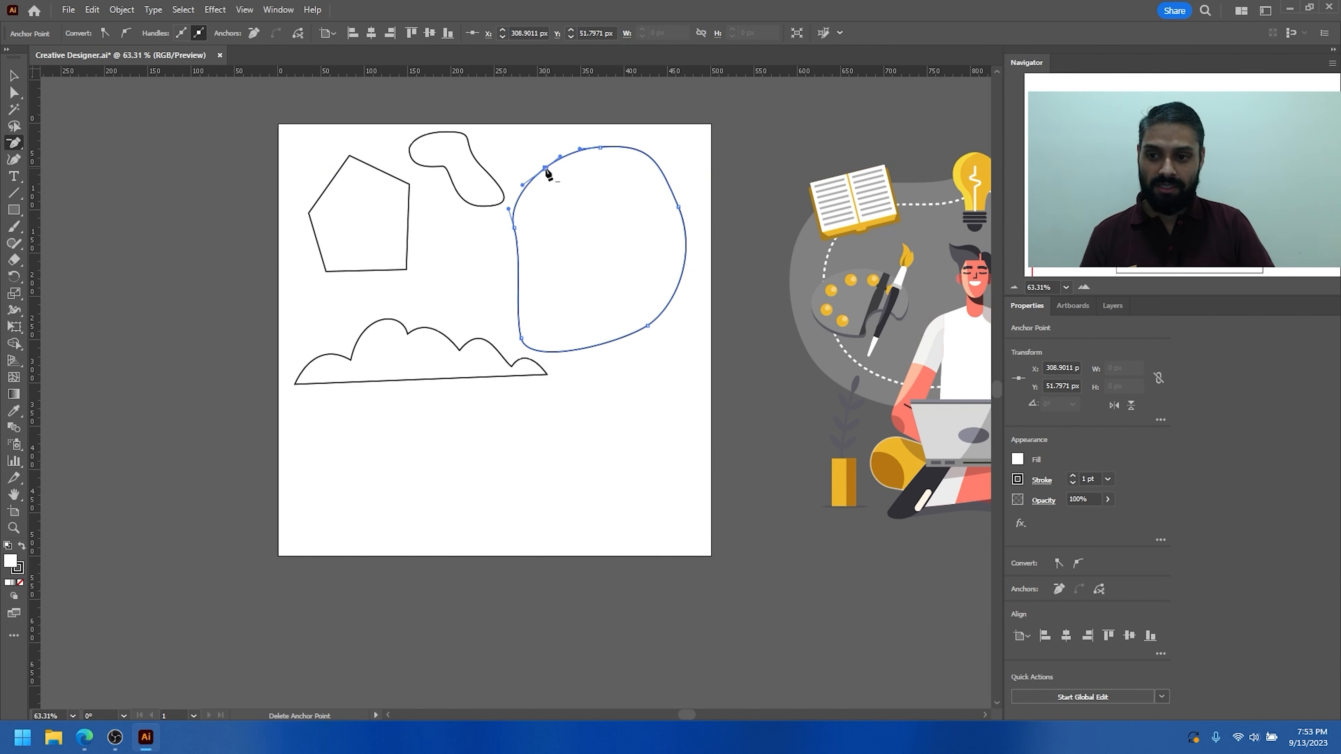
pyautogui.click(15, 144)
pyautogui.click(105, 176)
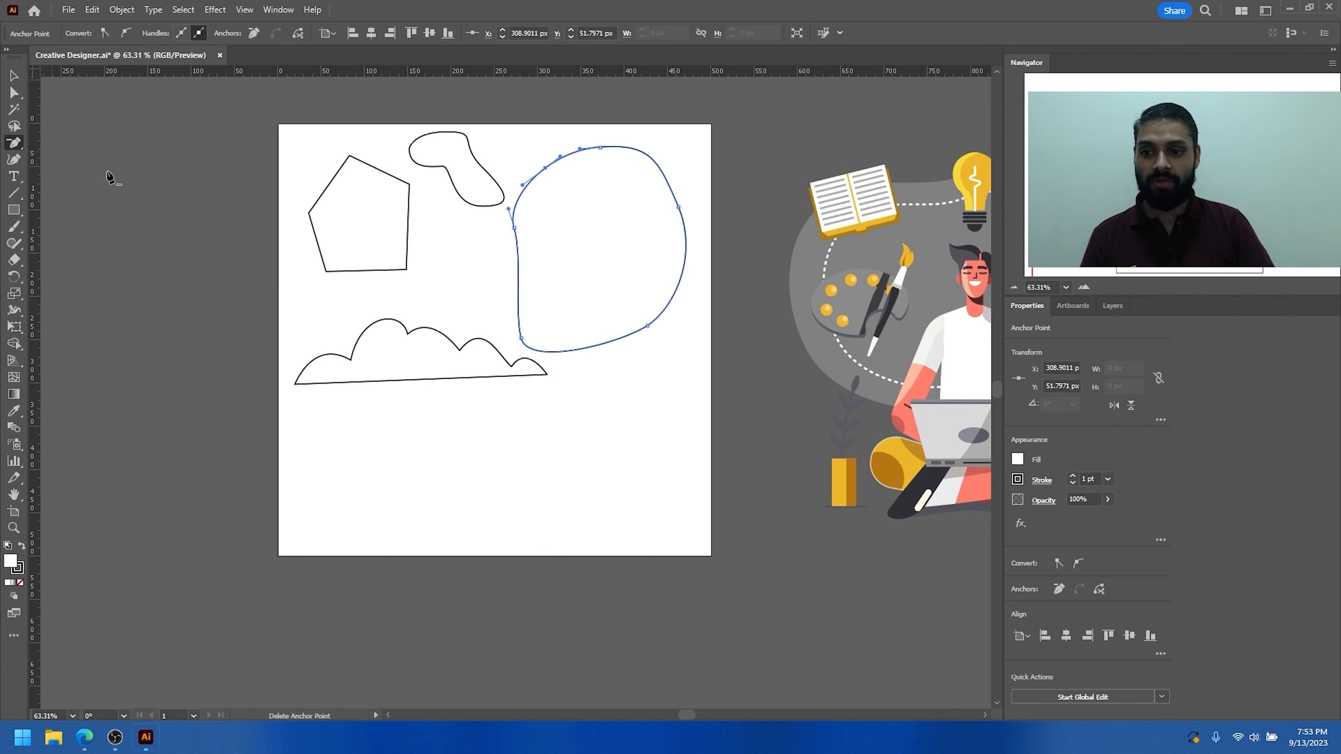
pyautogui.click(546, 169)
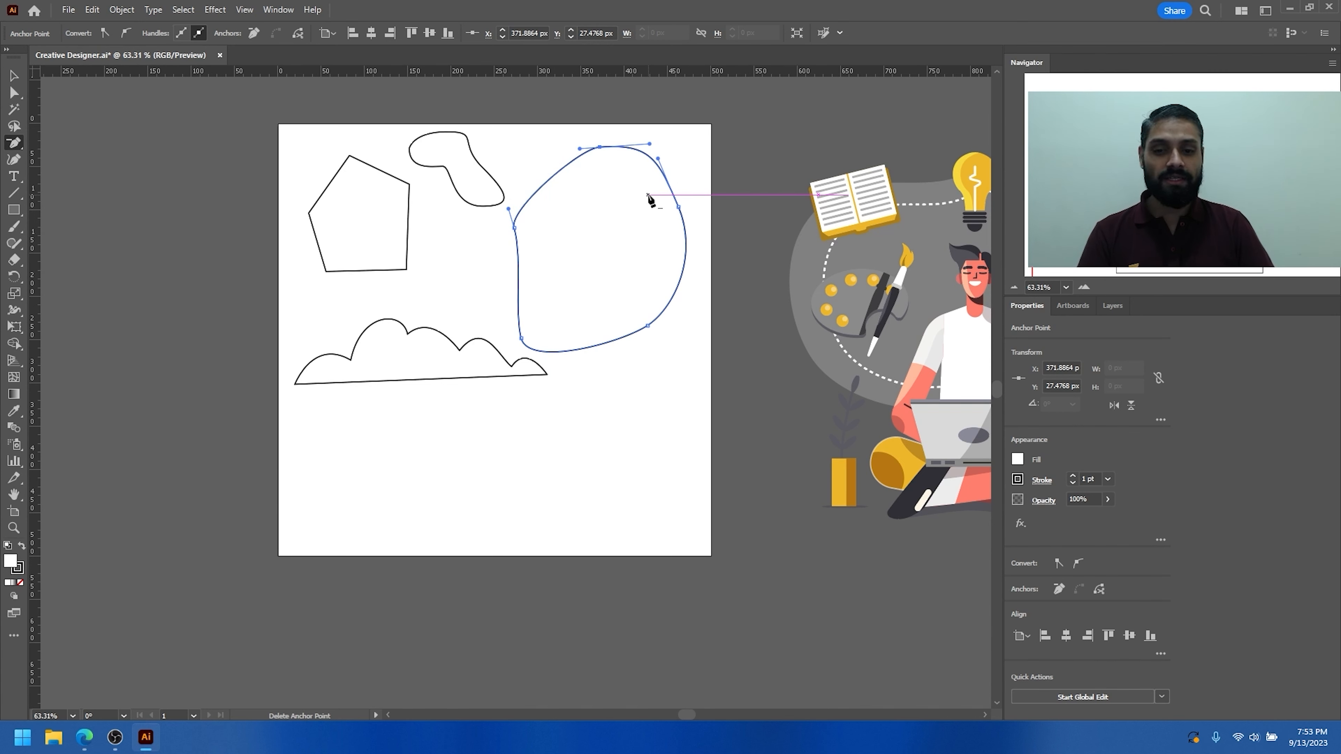
# Step: Convert all five anchors of the rounded shape into corner points with the Anchor Point tool, making a straight-sided pentagon
pyautogui.moveTo(17, 148); pyautogui.dragTo(75, 197)
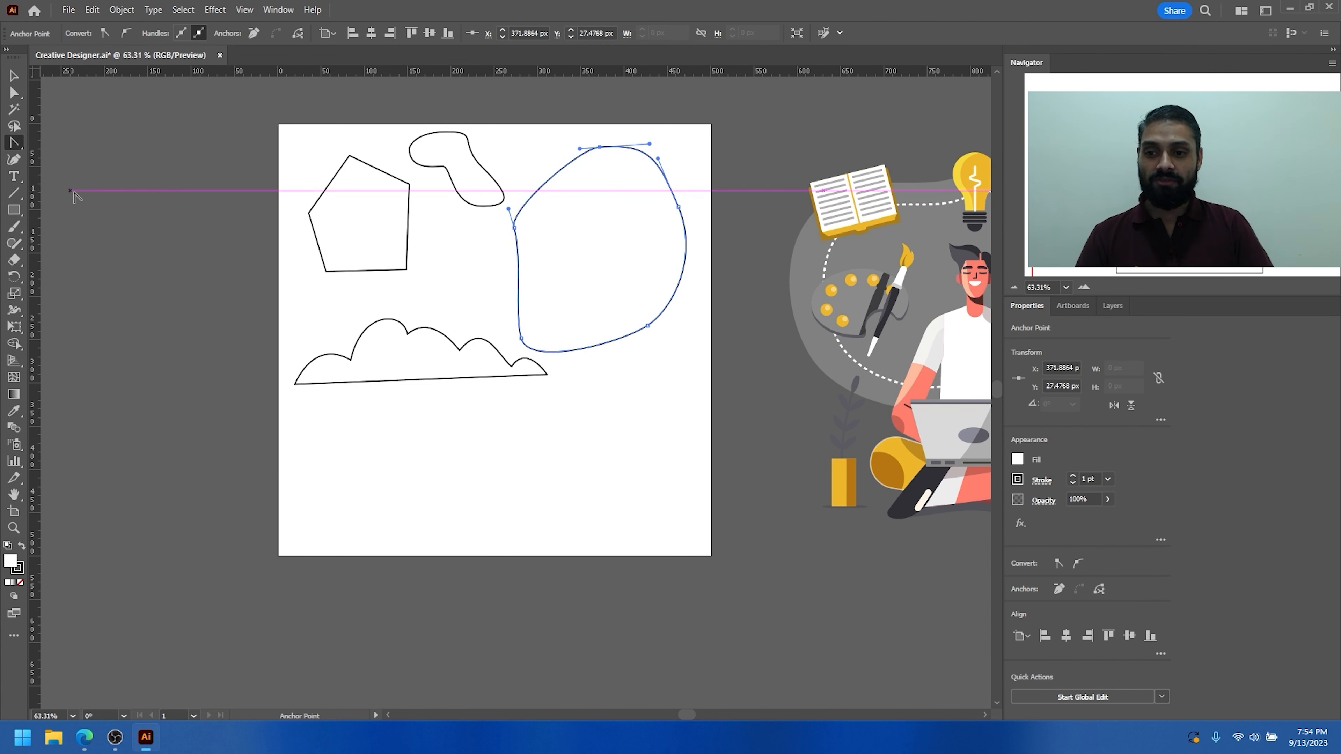
pyautogui.click(514, 228)
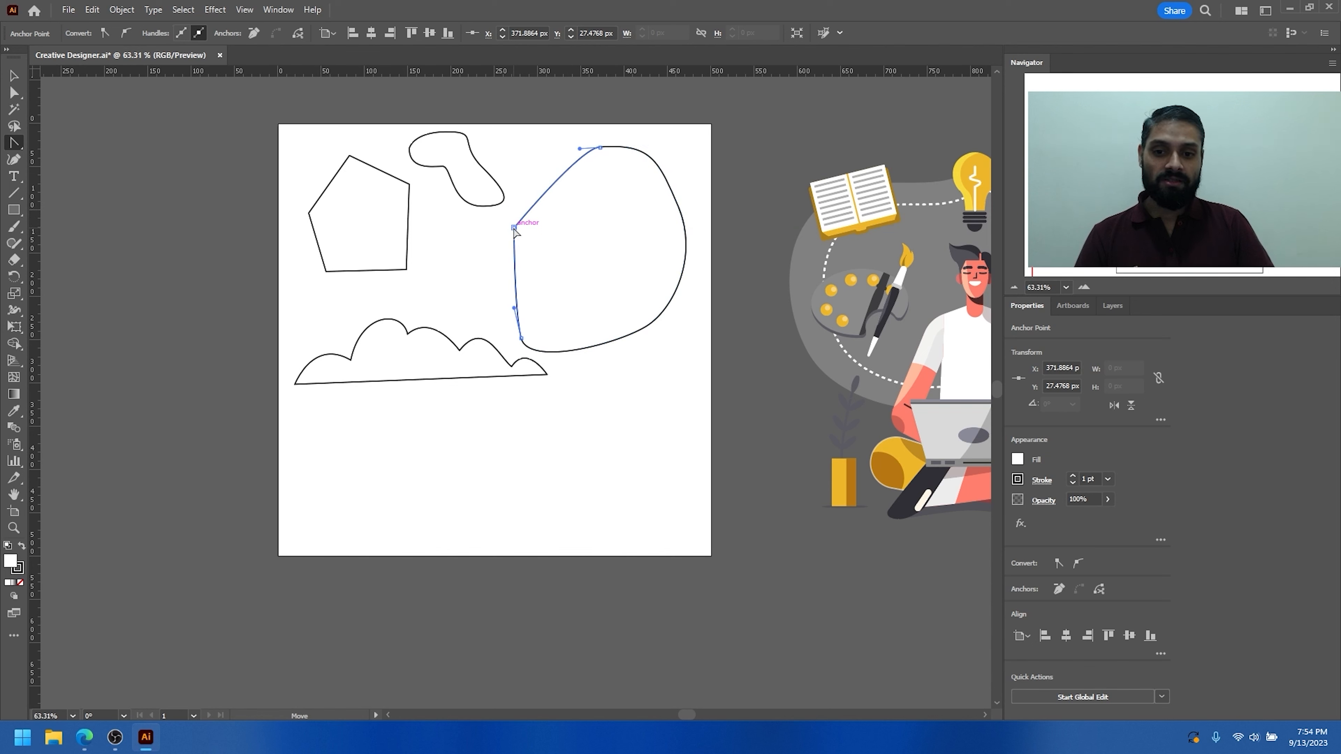
pyautogui.click(599, 148)
pyautogui.click(678, 206)
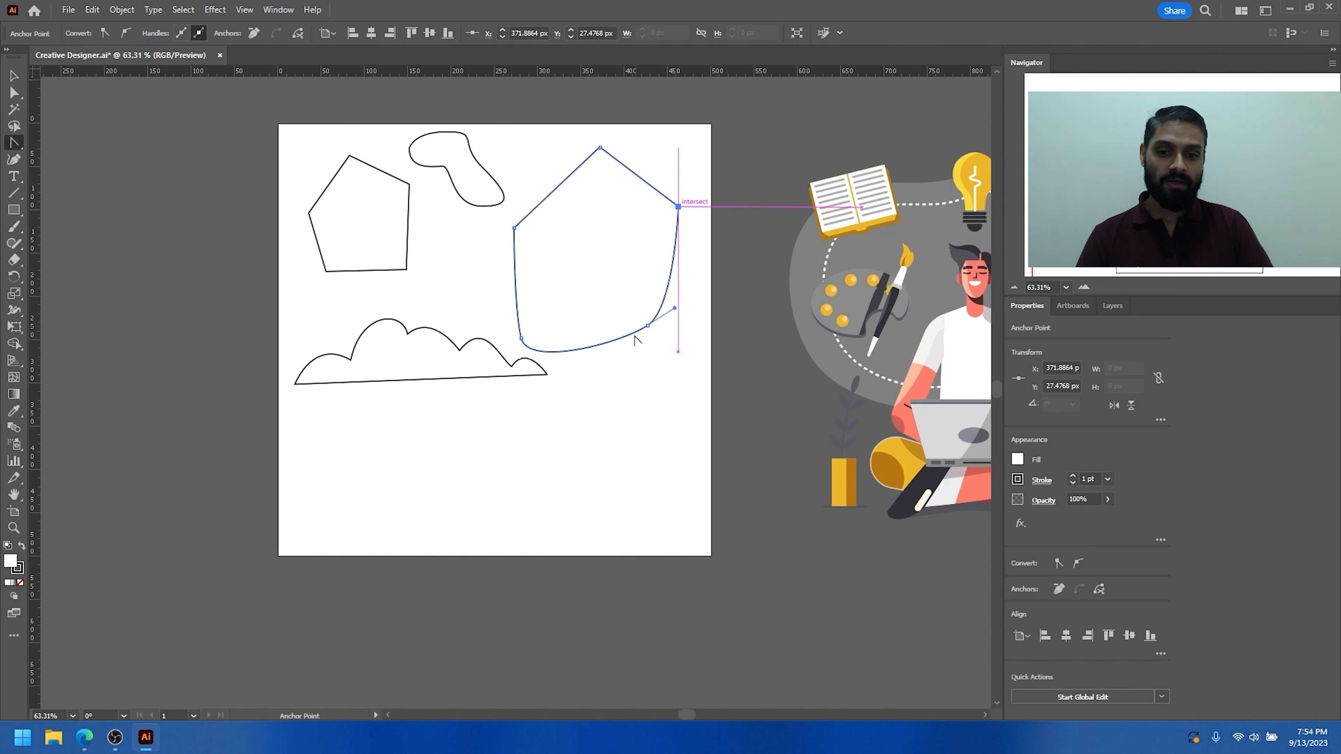
pyautogui.click(648, 326)
pyautogui.click(522, 338)
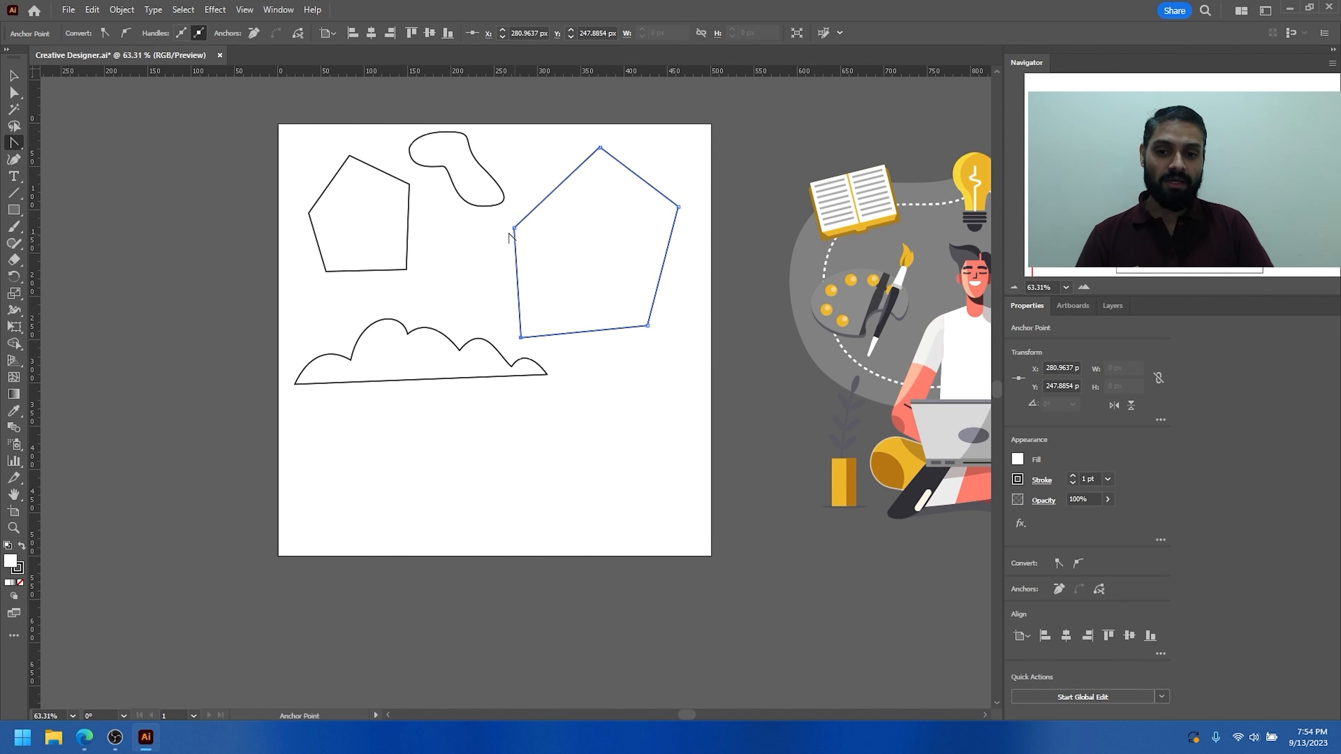
# Step: Pull direction handles out of all five anchors of the large pentagon with the Anchor Point tool, turning its sides into curves
pyautogui.moveTo(514, 228); pyautogui.dragTo(698, 153)
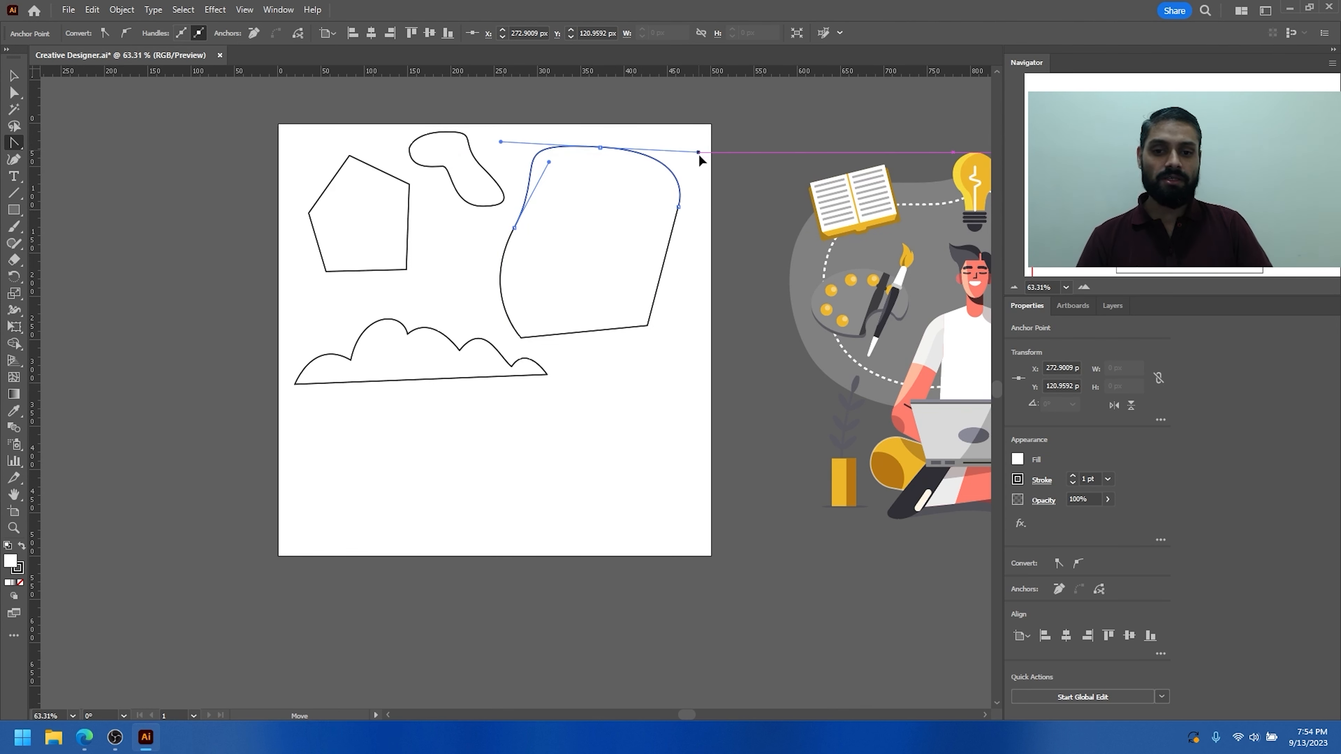
pyautogui.moveTo(678, 210); pyautogui.dragTo(812, 186)
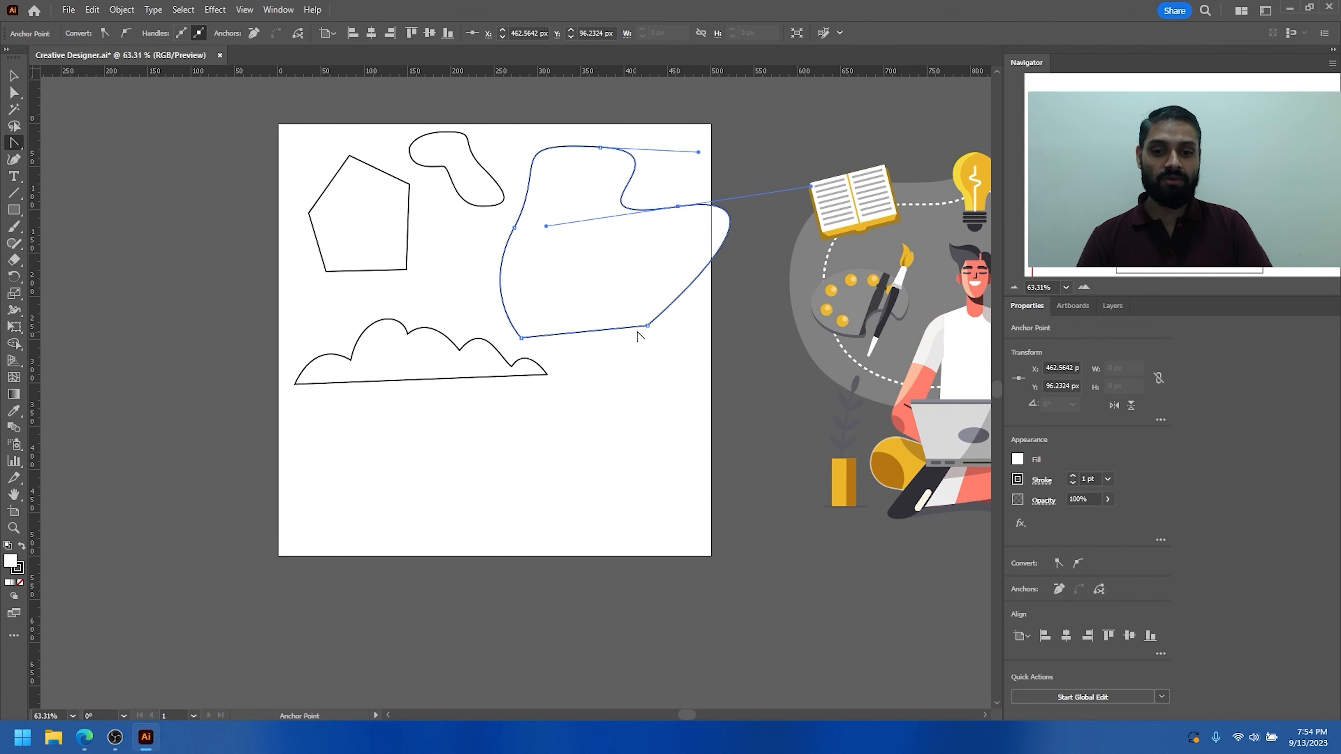
pyautogui.moveTo(646, 326); pyautogui.dragTo(677, 396)
pyautogui.moveTo(522, 338); pyautogui.dragTo(560, 226)
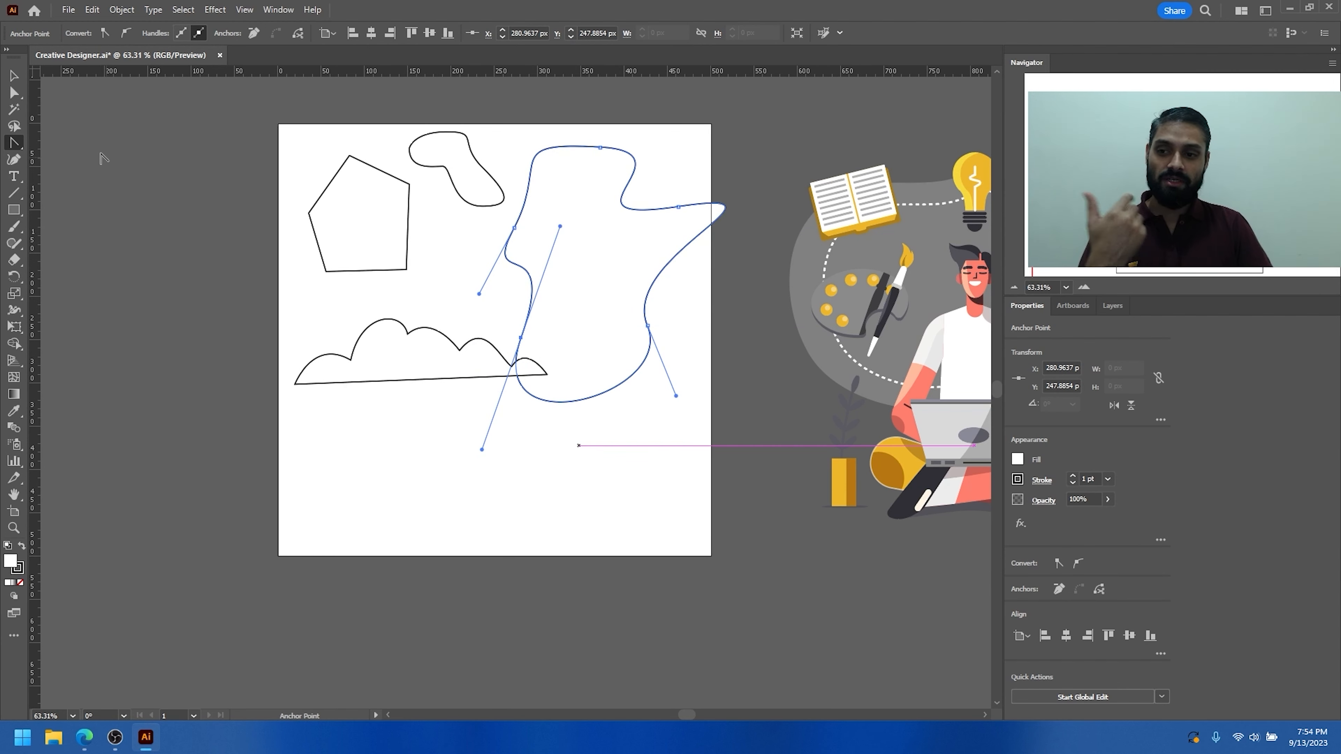
# Step: Move the large curved shape lower on the artboard and shift the cloud, pentagon and small blob off towards the upper left
pyautogui.click(15, 77)
pyautogui.moveTo(458, 347); pyautogui.dragTo(303, 353)
pyautogui.moveTo(632, 216); pyautogui.dragTo(554, 310)
pyautogui.click(675, 185)
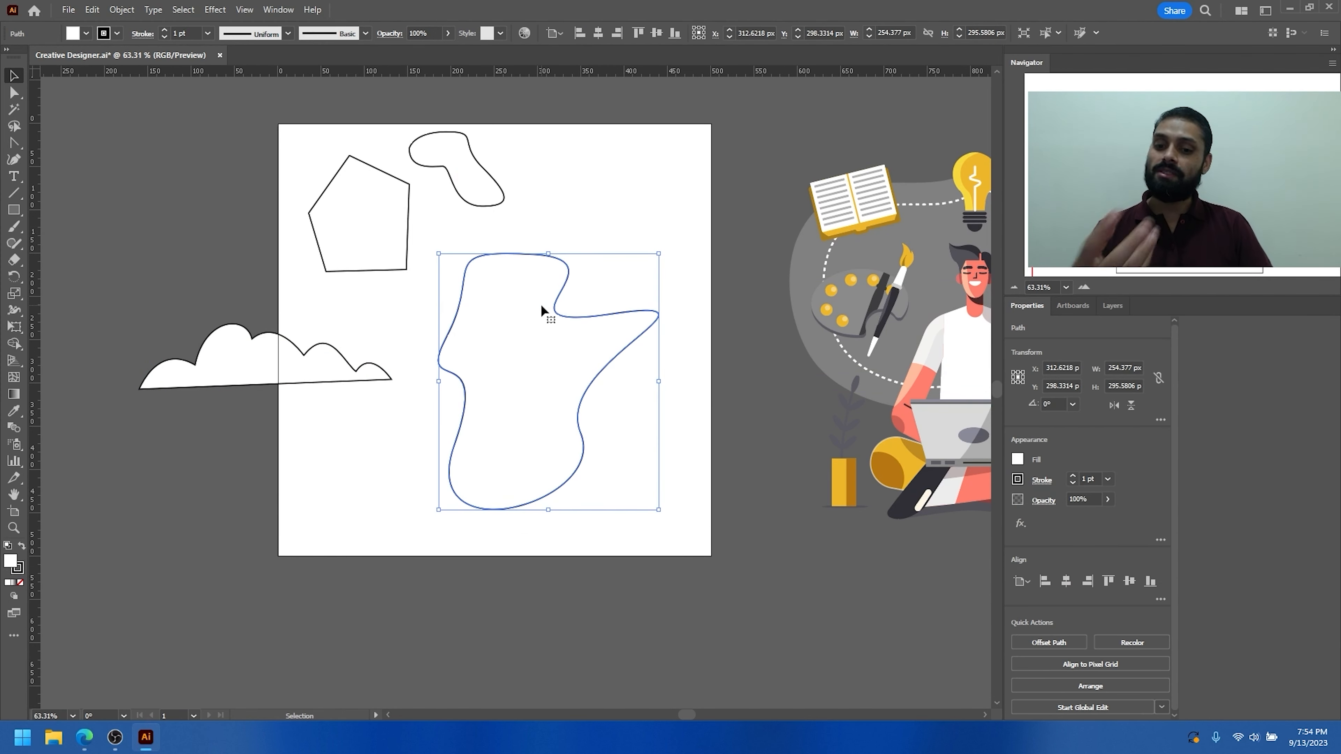
pyautogui.moveTo(520, 135); pyautogui.dragTo(325, 200)
pyautogui.keyDown('shift'); pyautogui.click(338, 353); pyautogui.keyUp('shift')
pyautogui.moveTo(344, 355); pyautogui.dragTo(197, 283)
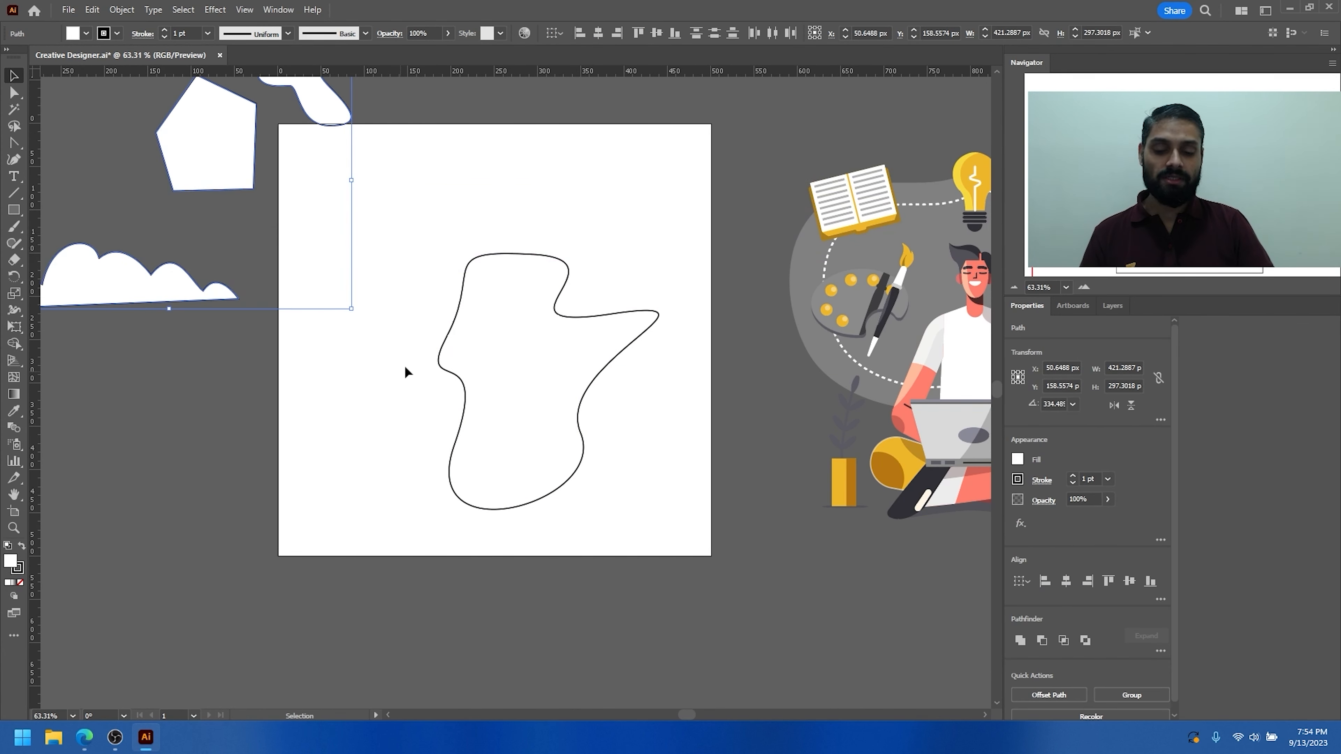
# Step: Move the curved shape to the artboard's middle and place a duplicate over it, offset slightly left at about X 237 px, Y 264 px
pyautogui.moveTo(536, 258); pyautogui.dragTo(488, 231)
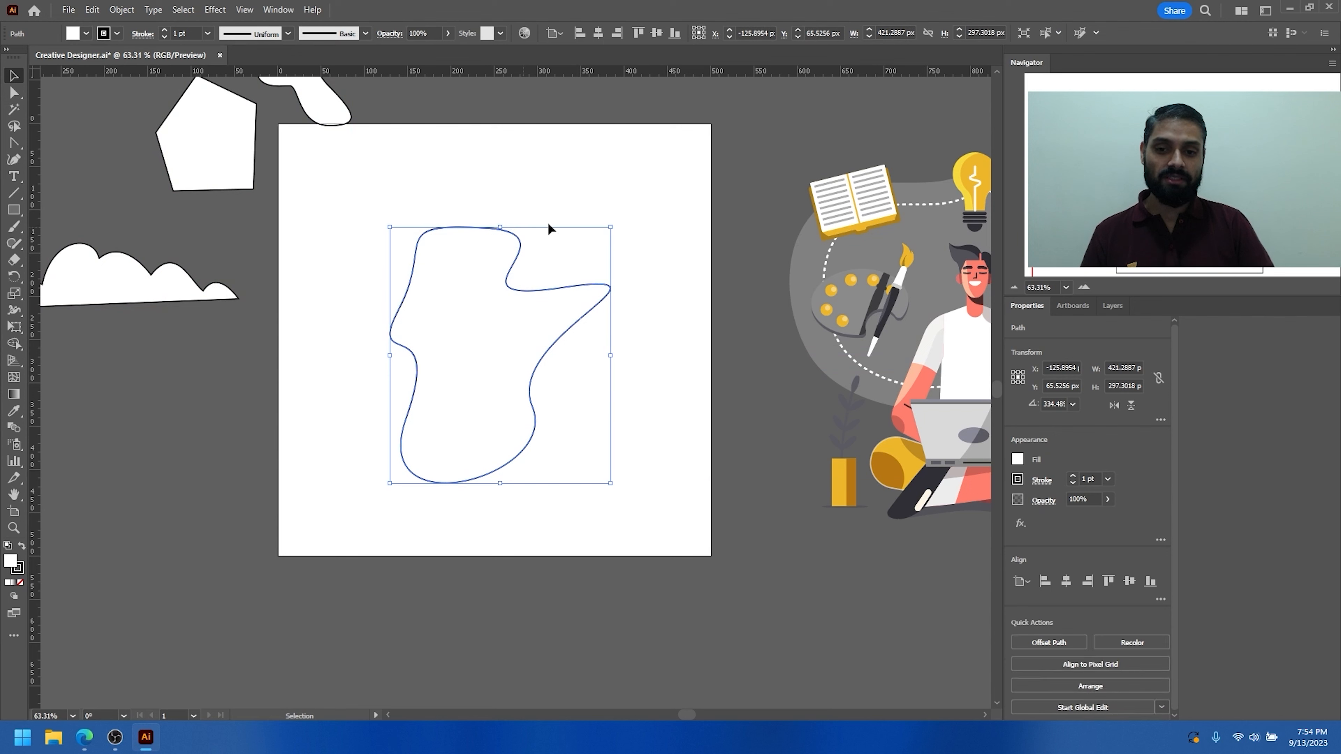
pyautogui.click(575, 208)
pyautogui.click(494, 227)
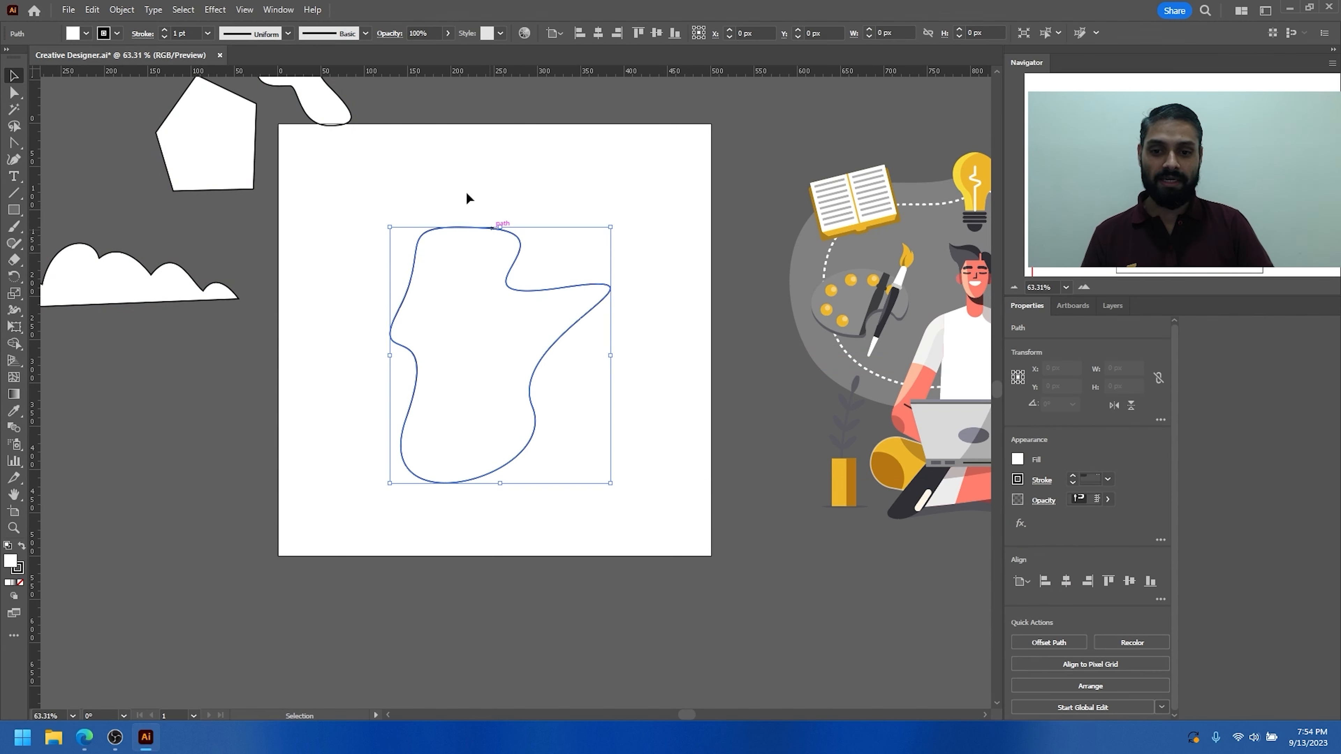
pyautogui.moveTo(516, 290)
pyautogui.mouseDown()
pyautogui.moveTo(538, 291)
pyautogui.moveTo(526, 278)
pyautogui.mouseUp()
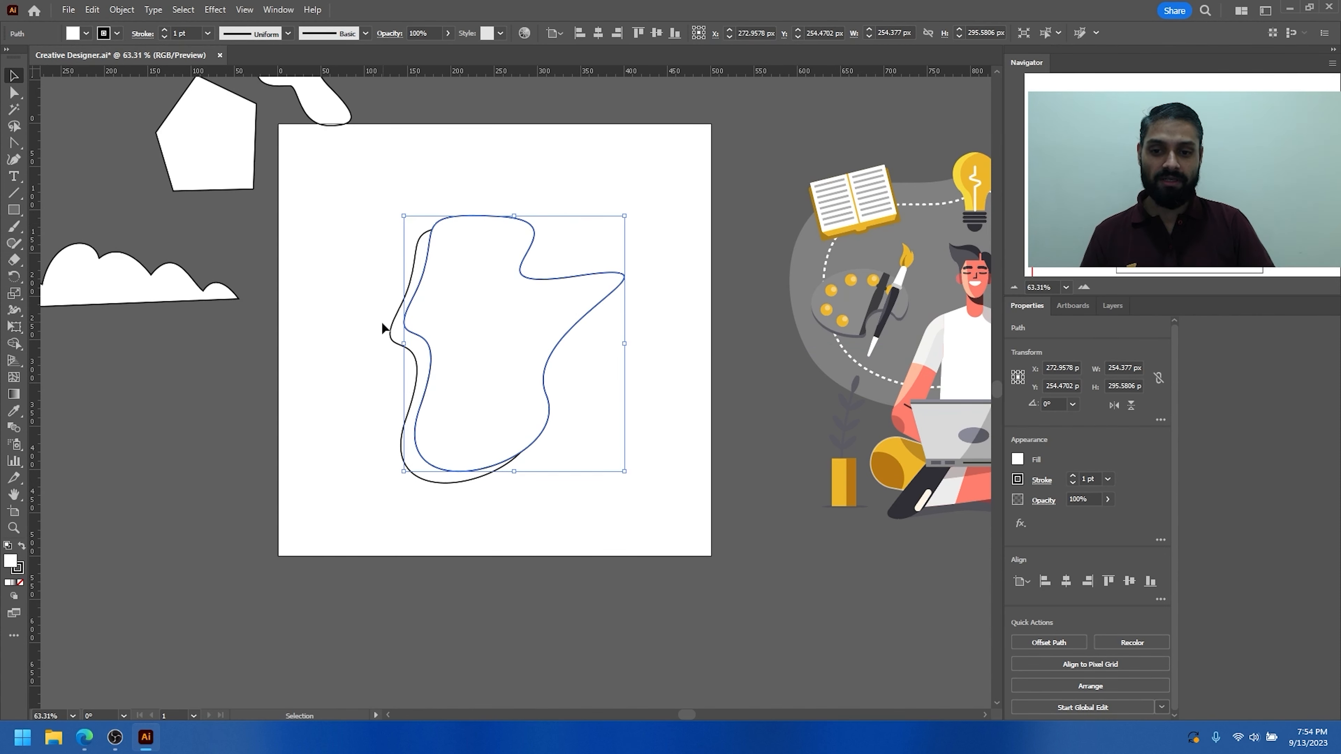
pyautogui.moveTo(537, 278); pyautogui.dragTo(510, 285)
pyautogui.click(633, 215)
pyautogui.moveTo(509, 331); pyautogui.dragTo(495, 320)
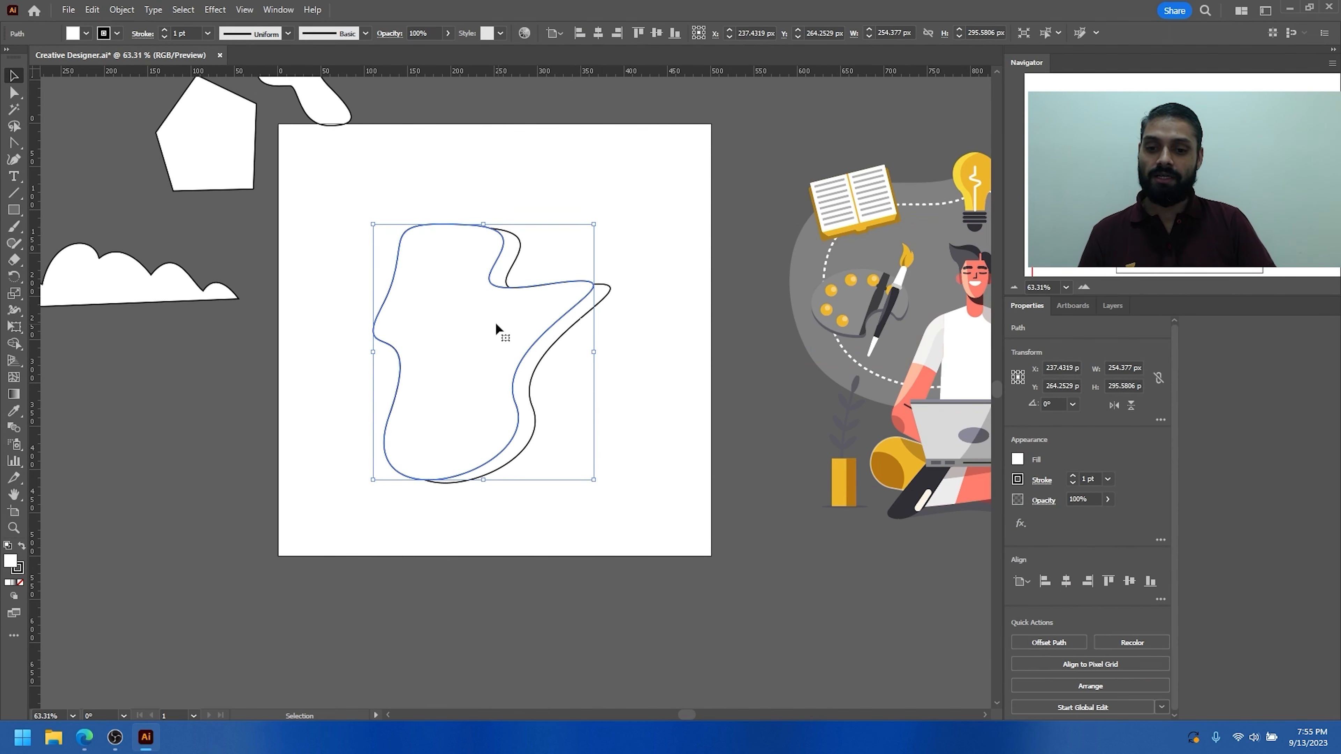
pyautogui.click(623, 327)
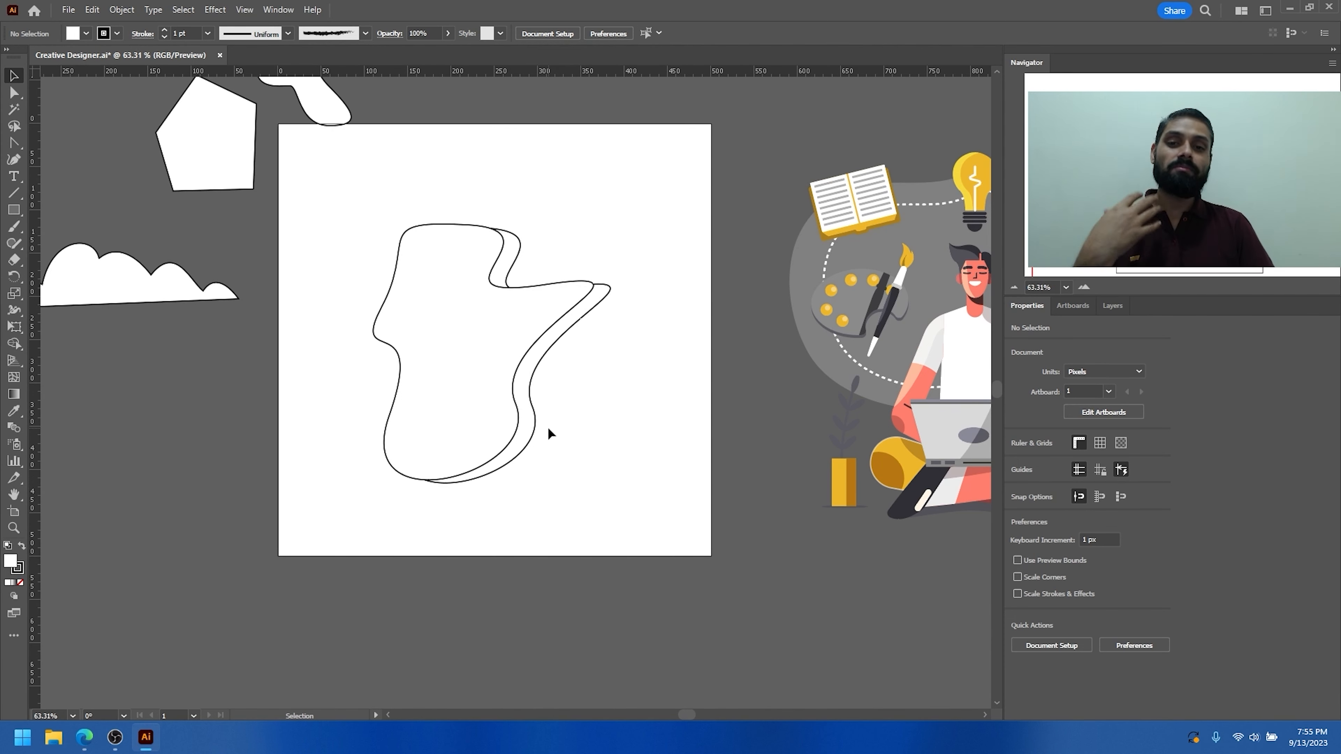
# Step: Scale down the two overlapping curved shapes together and move them off the artboard, below the cloud
pyautogui.moveTo(421, 172); pyautogui.dragTo(623, 439)
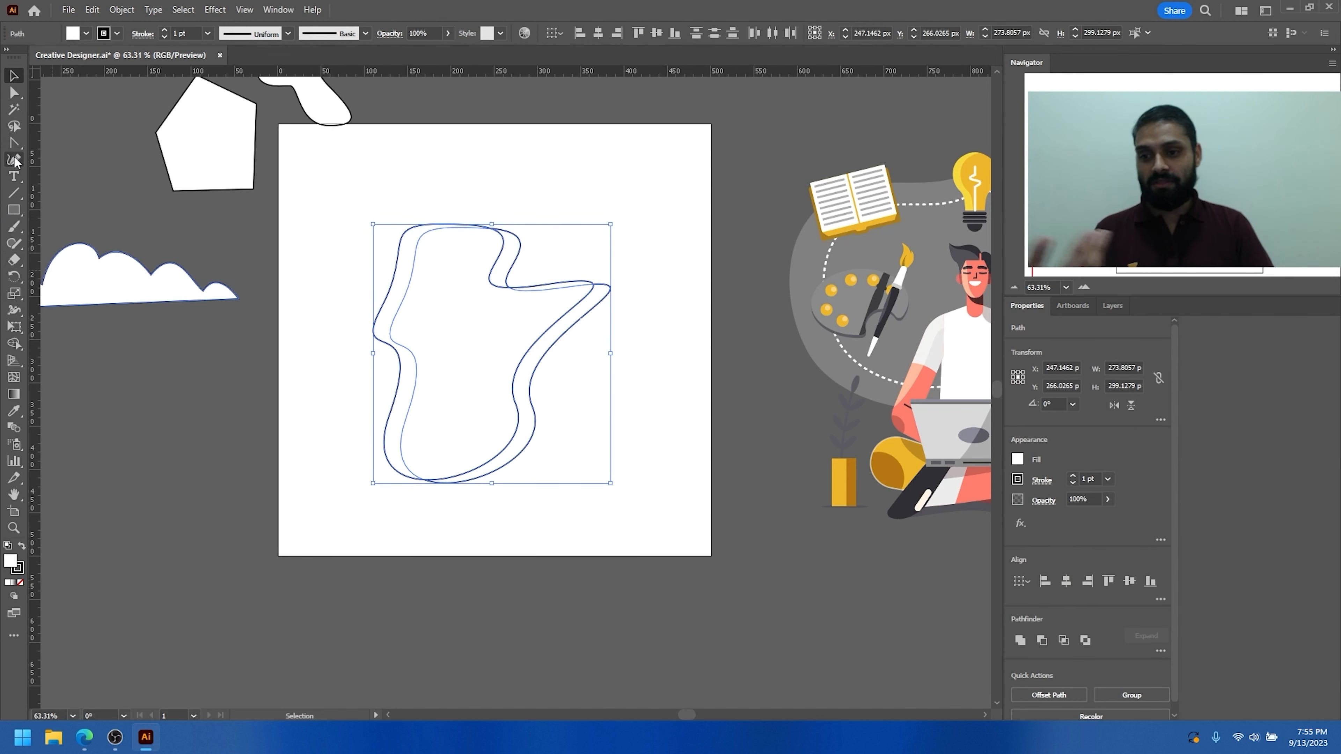
pyautogui.moveTo(336, 199); pyautogui.dragTo(659, 505)
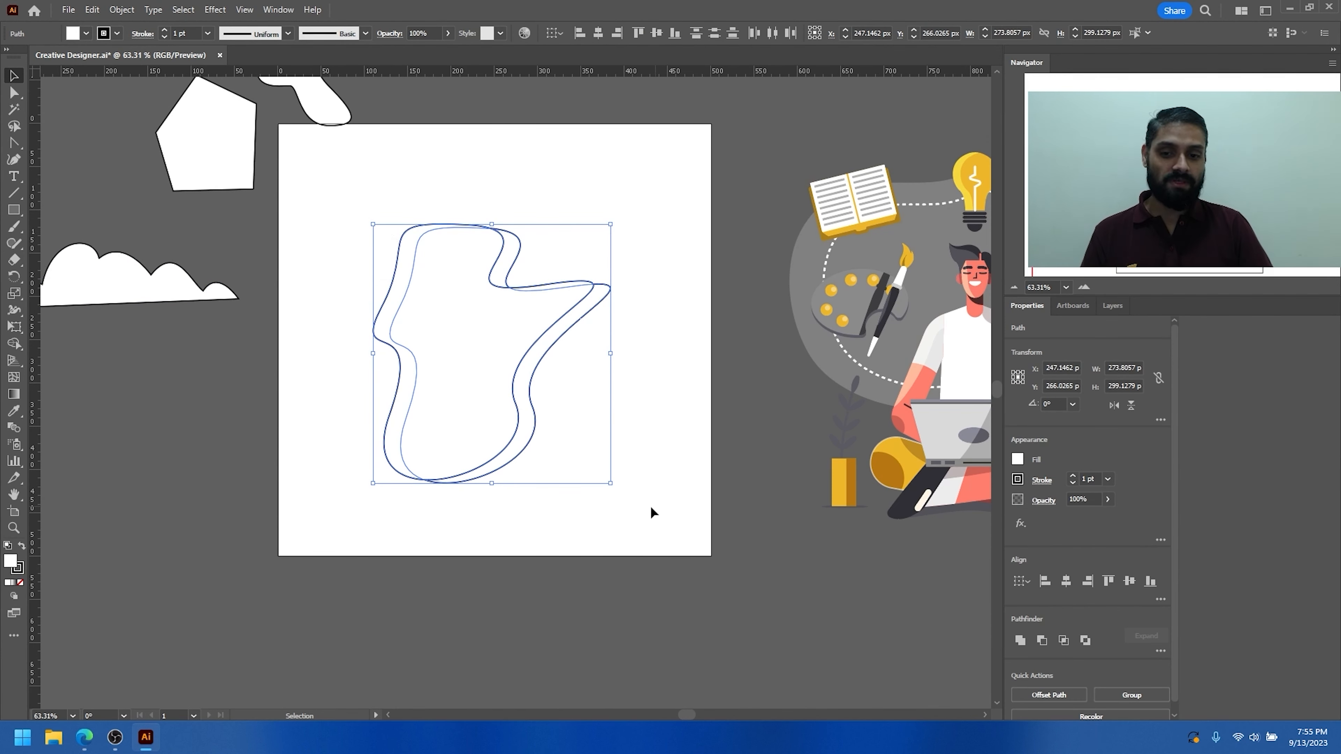
pyautogui.click(650, 505)
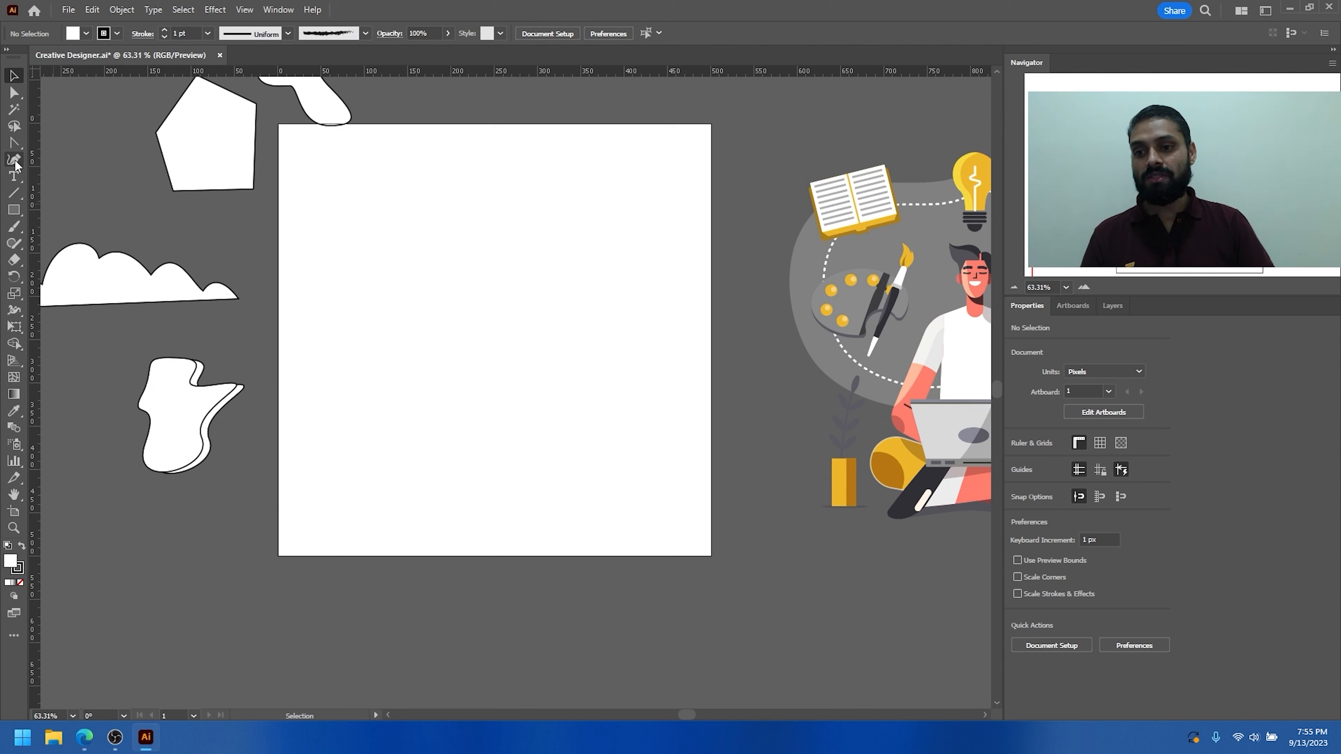
# Step: Draw a closed, roughly circular shape through four points in the artboard's upper-left area with the Curvature tool
pyautogui.click(15, 160)
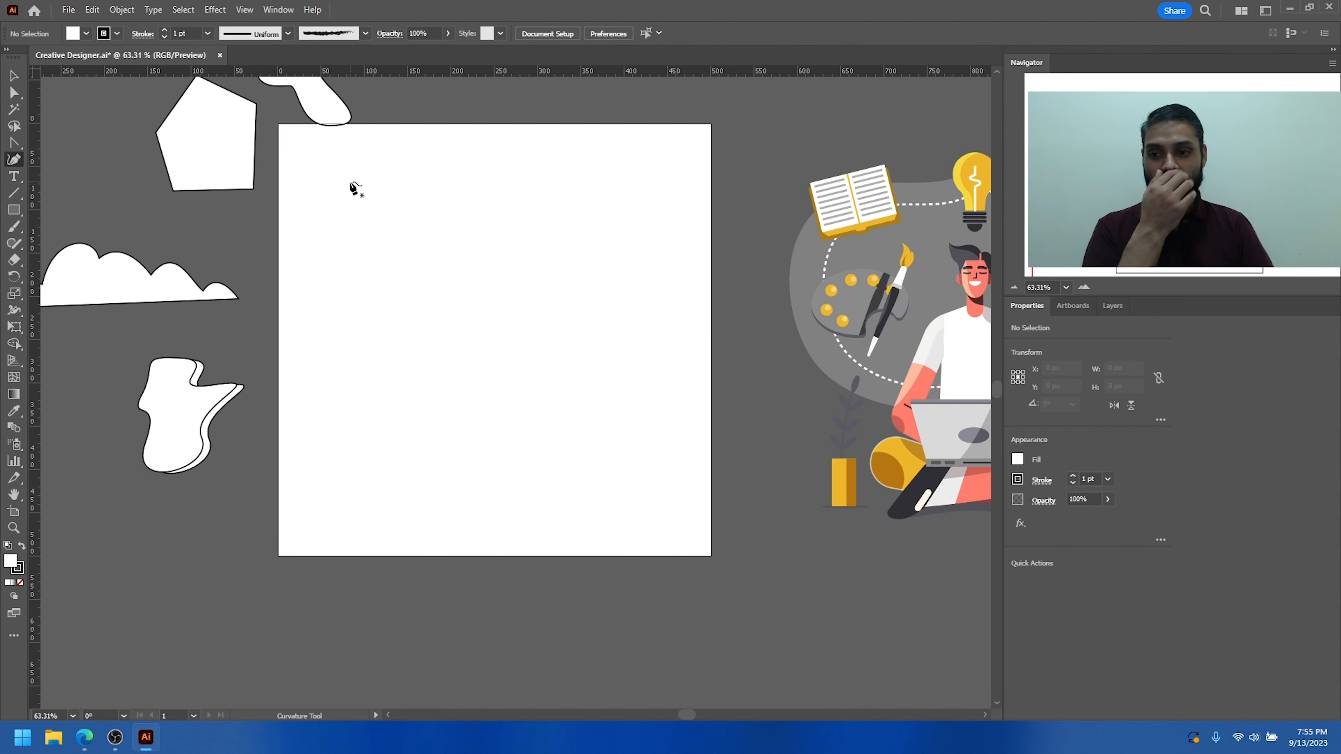
pyautogui.click(322, 152)
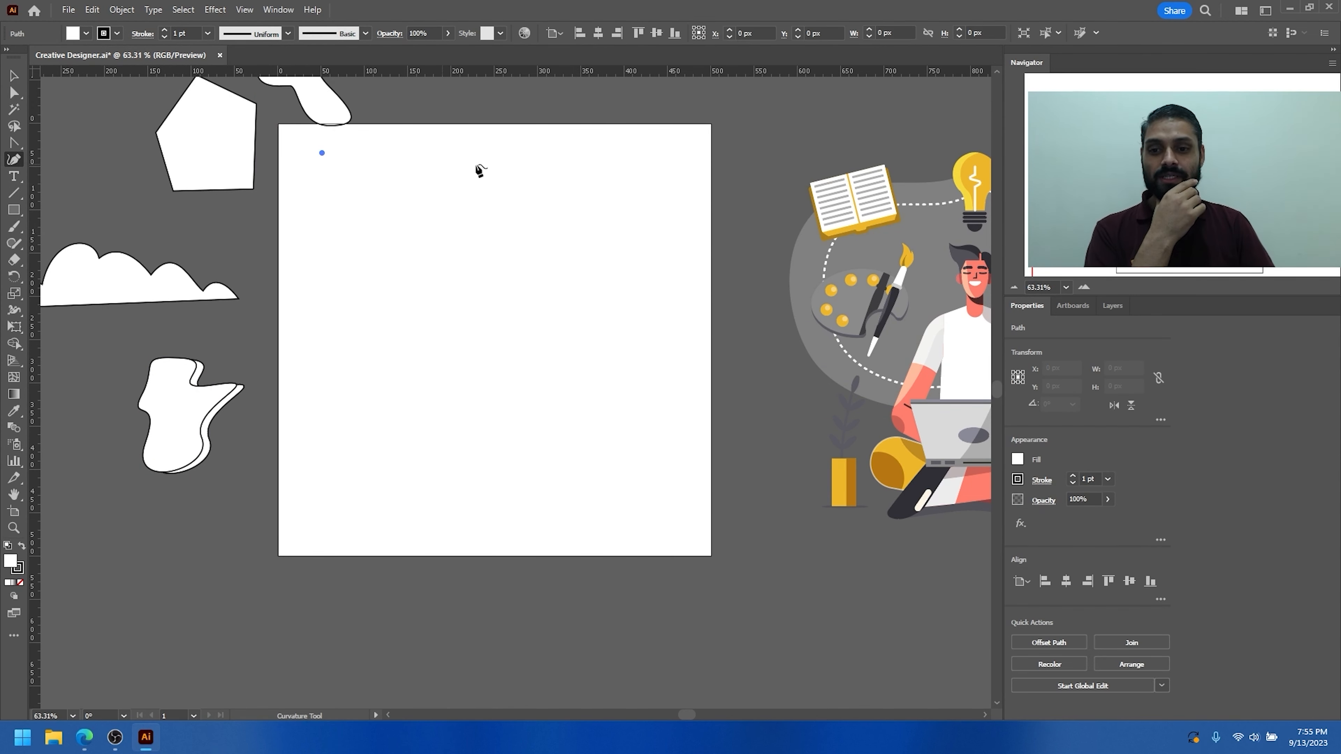
pyautogui.click(459, 173)
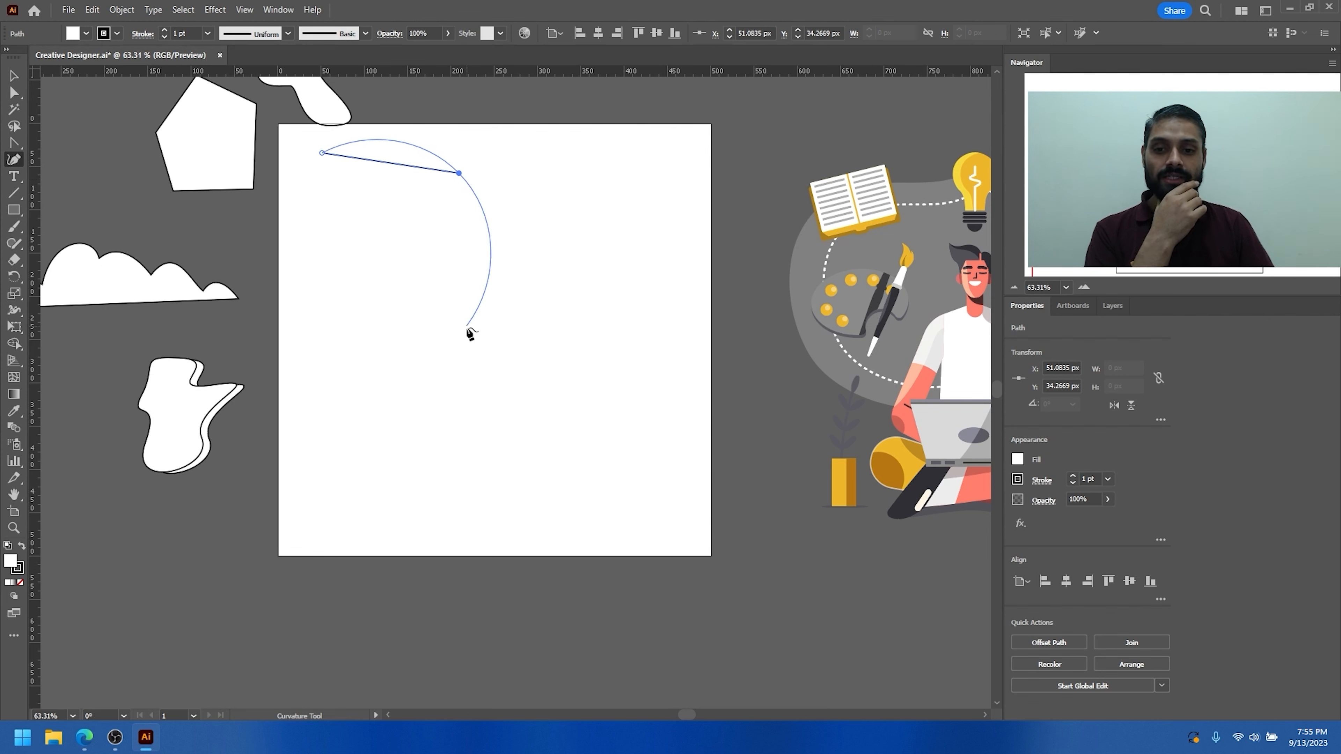
pyautogui.click(474, 301)
pyautogui.click(301, 286)
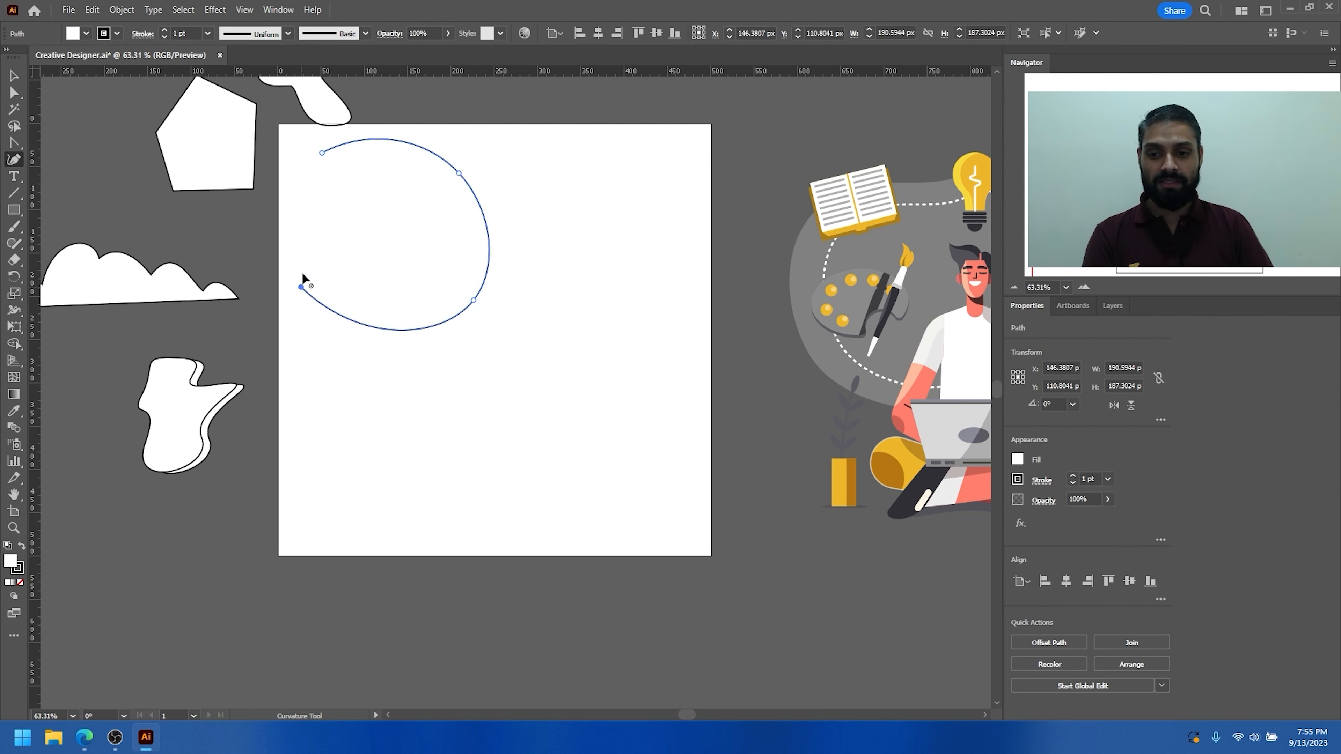
pyautogui.click(323, 153)
# Step: Draw an open looping path of twelve points, about 251 by 315 px, on the artboard's right half with the Curvature tool
pyautogui.click(642, 159)
pyautogui.click(551, 269)
pyautogui.click(588, 420)
pyautogui.click(662, 386)
pyautogui.click(690, 251)
pyautogui.click(653, 201)
pyautogui.click(545, 172)
pyautogui.click(495, 303)
pyautogui.click(489, 421)
pyautogui.click(610, 382)
pyautogui.click(610, 320)
pyautogui.click(602, 261)
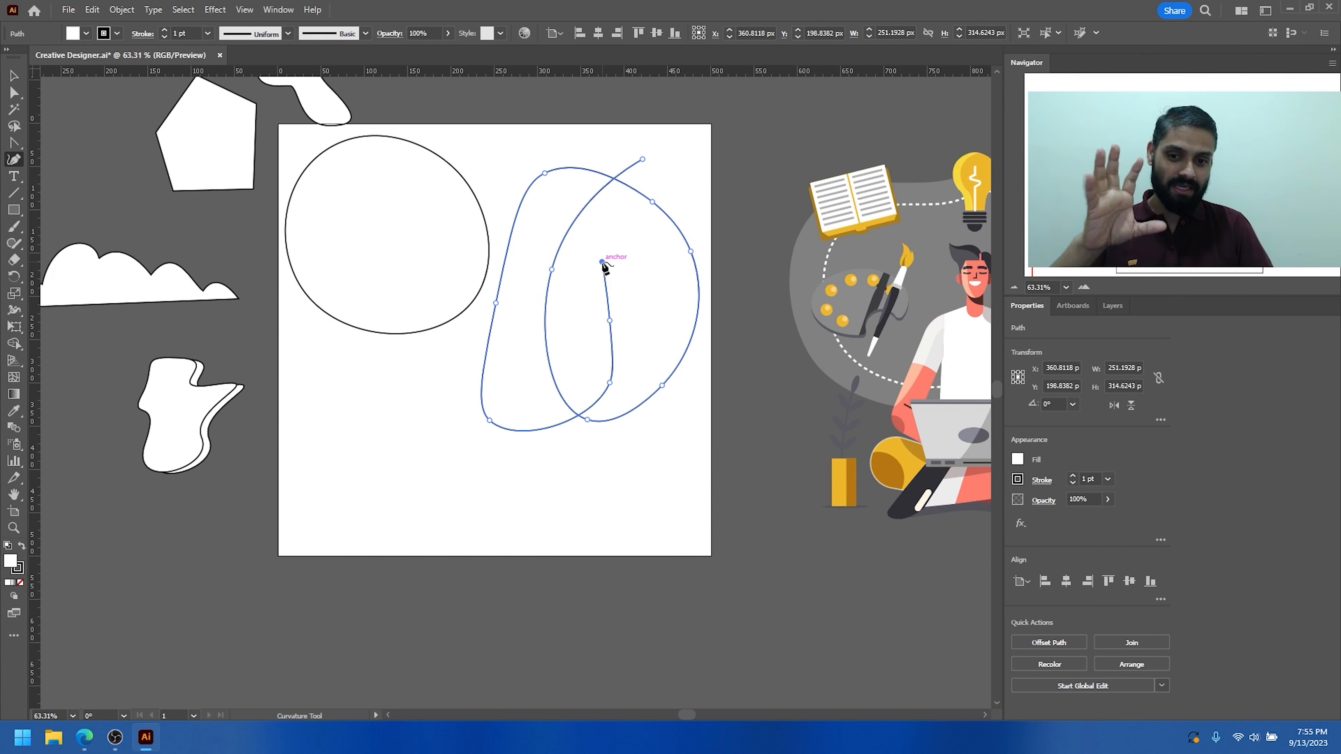
# Step: Extend the looping path down the artboard's right side, along the bottom and up into the round shape with the Curvature tool
pyautogui.click(655, 290)
pyautogui.click(680, 455)
pyautogui.click(488, 491)
pyautogui.click(344, 443)
pyautogui.press('Escape')
pyautogui.click(344, 443)
pyautogui.click(549, 246)
pyautogui.moveTo(444, 210); pyautogui.dragTo(404, 268)
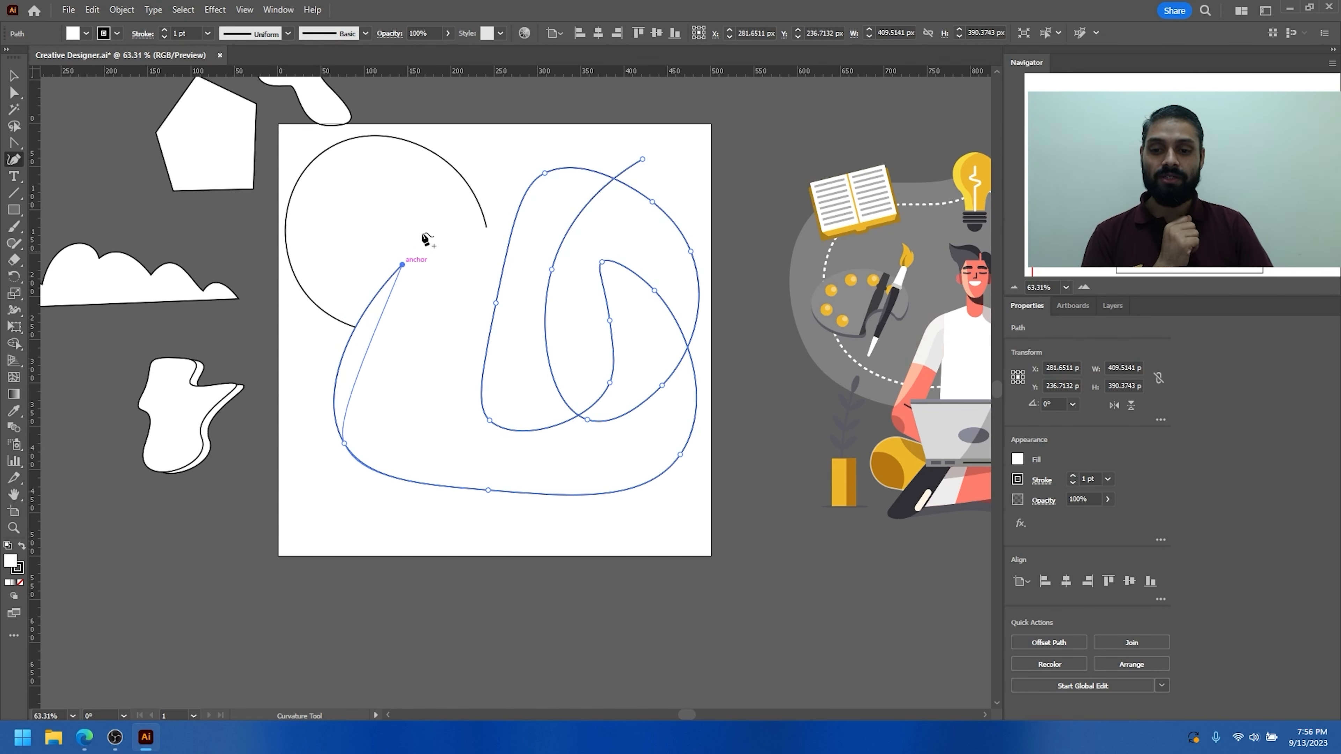
# Step: Continue the path with curvature points that loop over the round shape and spiral inward to its centre
pyautogui.click(328, 168)
pyautogui.click(299, 374)
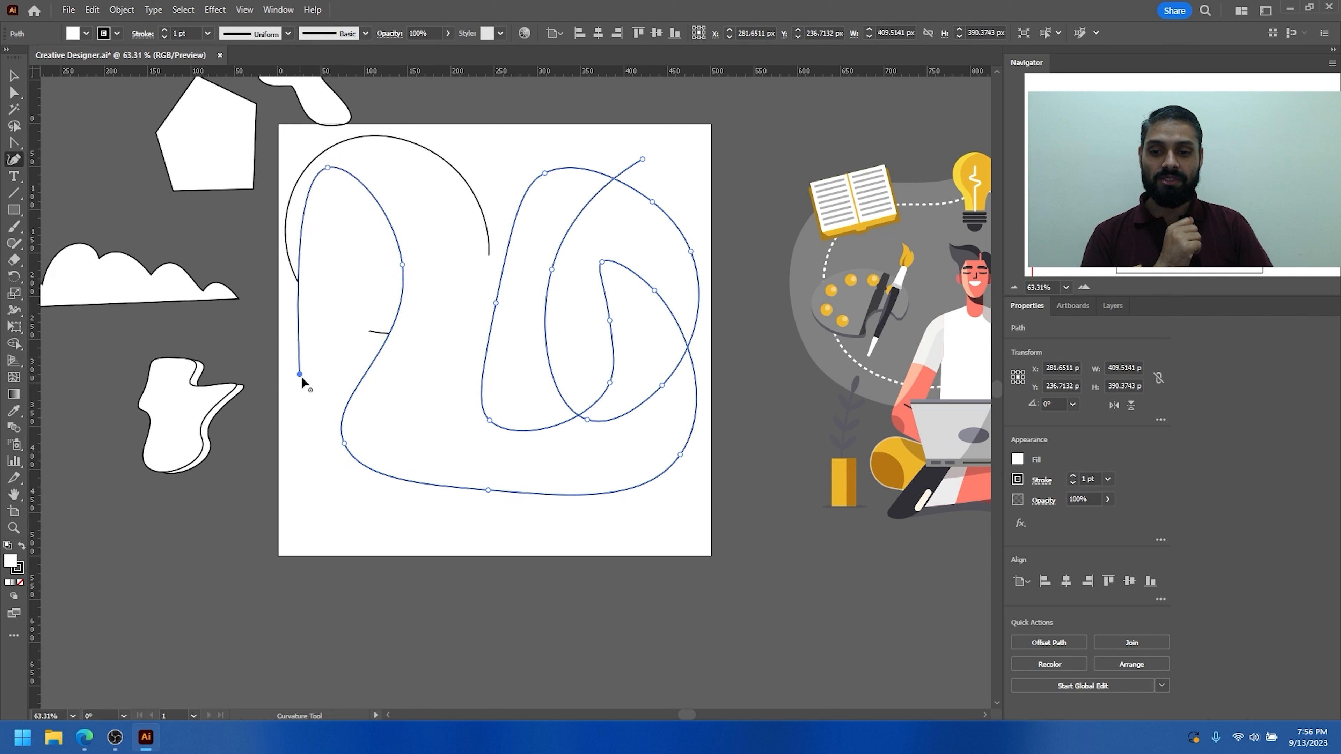
pyautogui.click(518, 326)
pyautogui.click(495, 170)
pyautogui.click(349, 246)
pyautogui.click(334, 327)
pyautogui.click(441, 377)
pyautogui.click(502, 304)
pyautogui.click(479, 240)
pyautogui.click(427, 236)
pyautogui.click(405, 319)
pyautogui.click(425, 327)
pyautogui.click(450, 317)
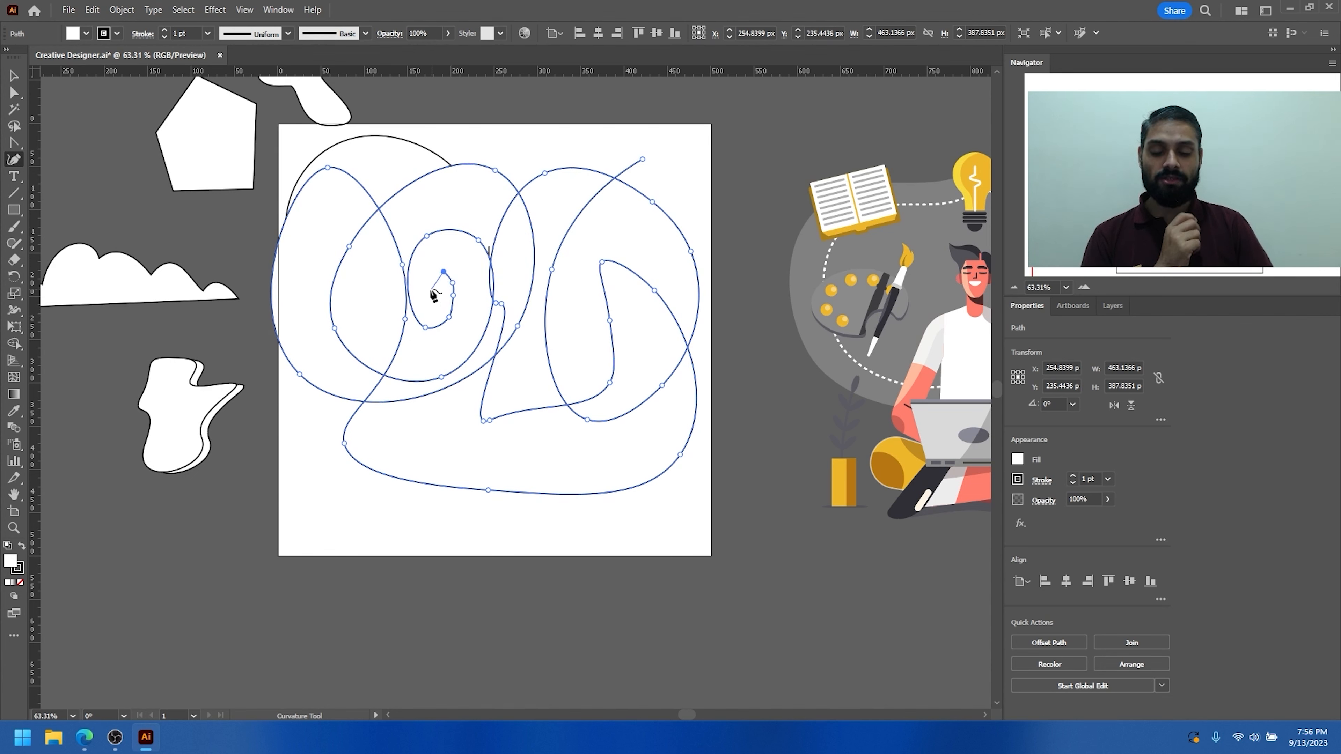
# Step: Extend the path from the spiral's centre with a wide loop along the artboard's bottom, ending near its lower-left edge
pyautogui.click(436, 525)
pyautogui.click(598, 524)
pyautogui.click(301, 466)
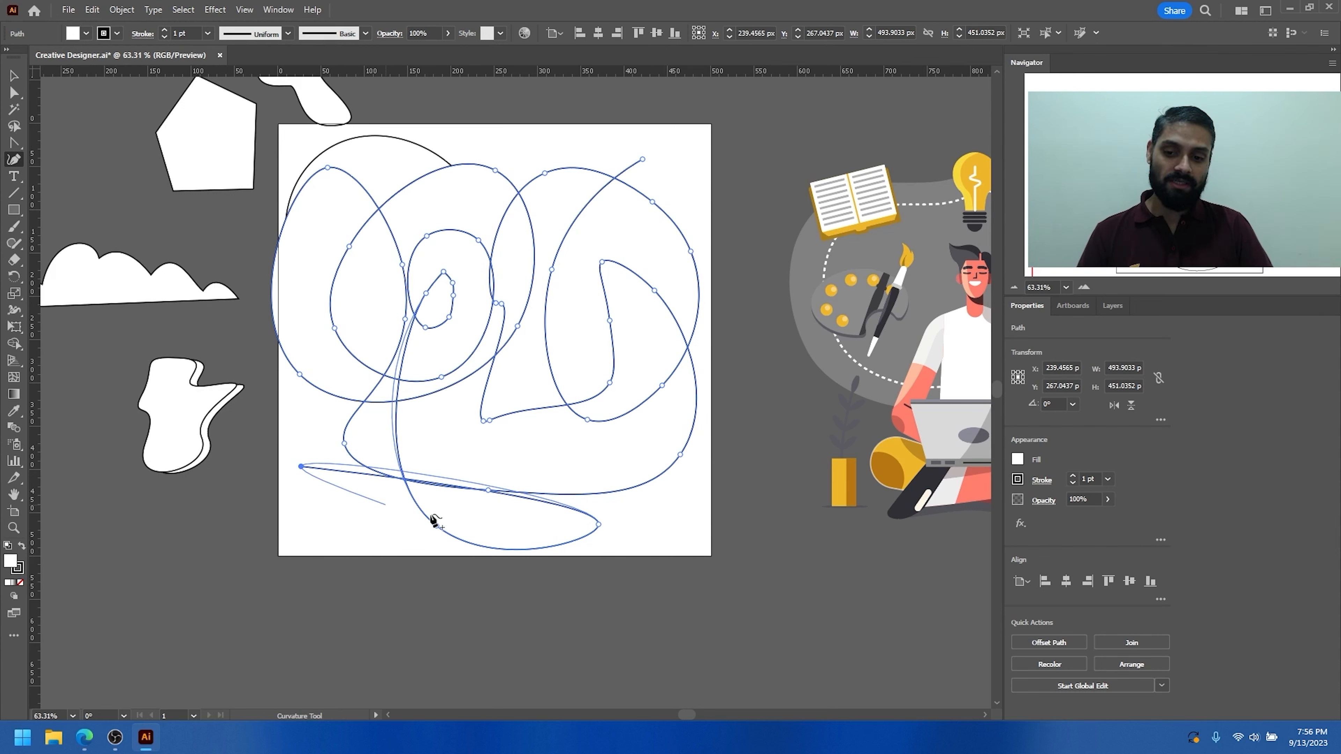
pyautogui.press('Escape')
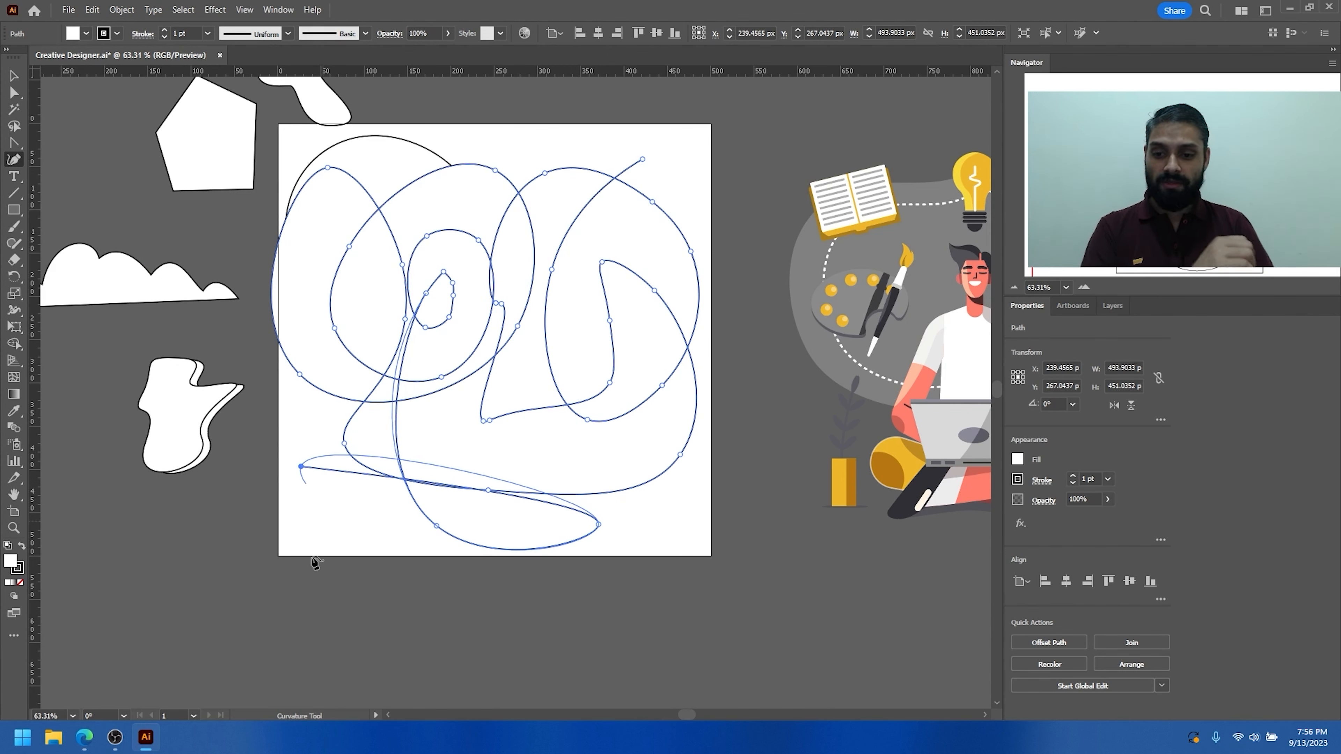
# Step: Move the whole looping path slightly right and down to about X 263 px, Y 278 px with the Selection tool
pyautogui.press('p')
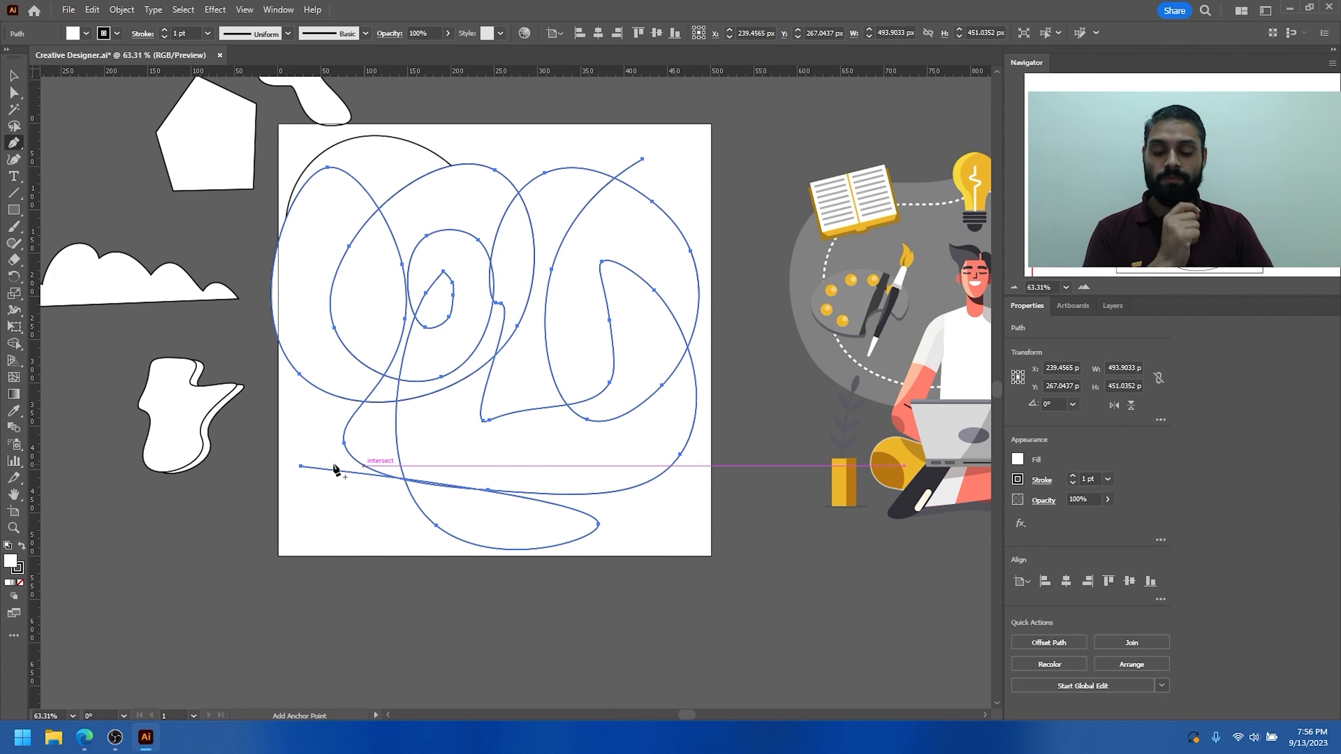
pyautogui.click(14, 78)
pyautogui.moveTo(489, 281)
pyautogui.mouseDown()
pyautogui.moveTo(520, 299)
pyautogui.moveTo(510, 289)
pyautogui.mouseUp()
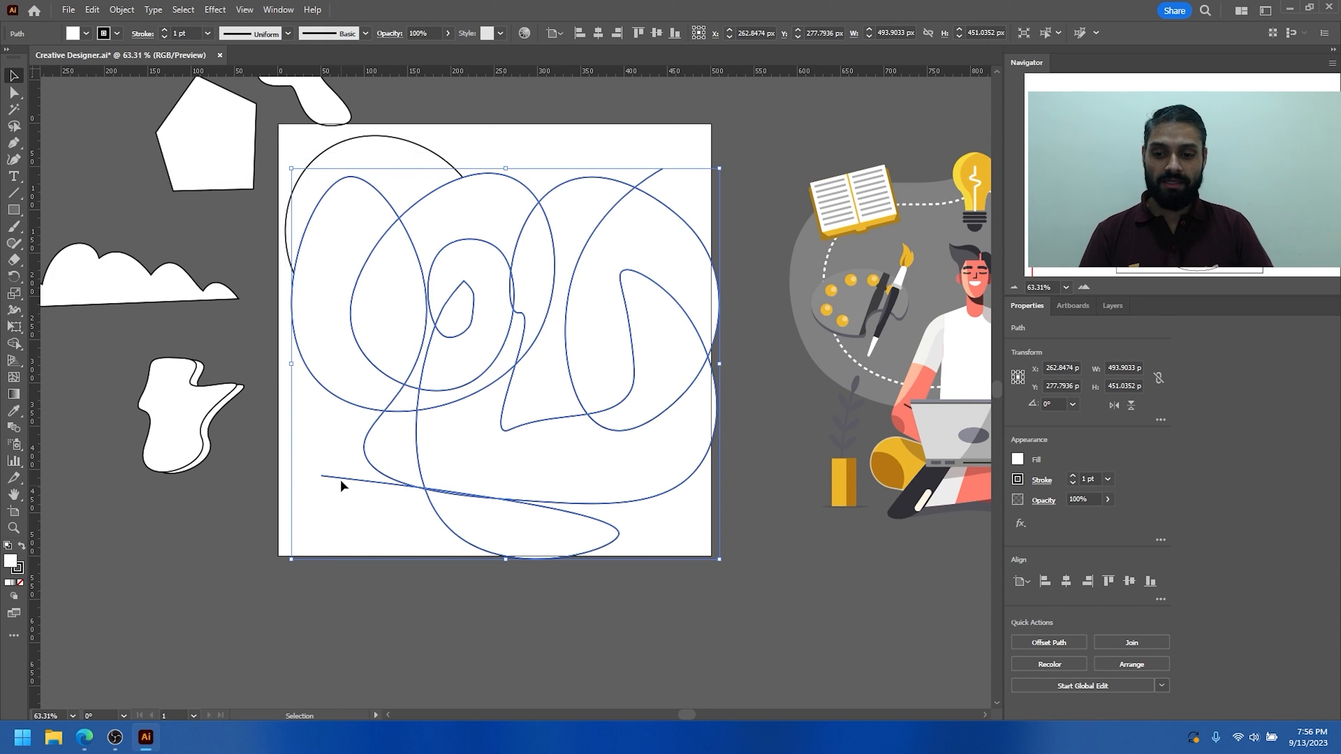
# Step: Close the looping path with the Curvature tool by joining its lower-left end to its starting point at the upper right
pyautogui.click(15, 158)
pyautogui.click(321, 475)
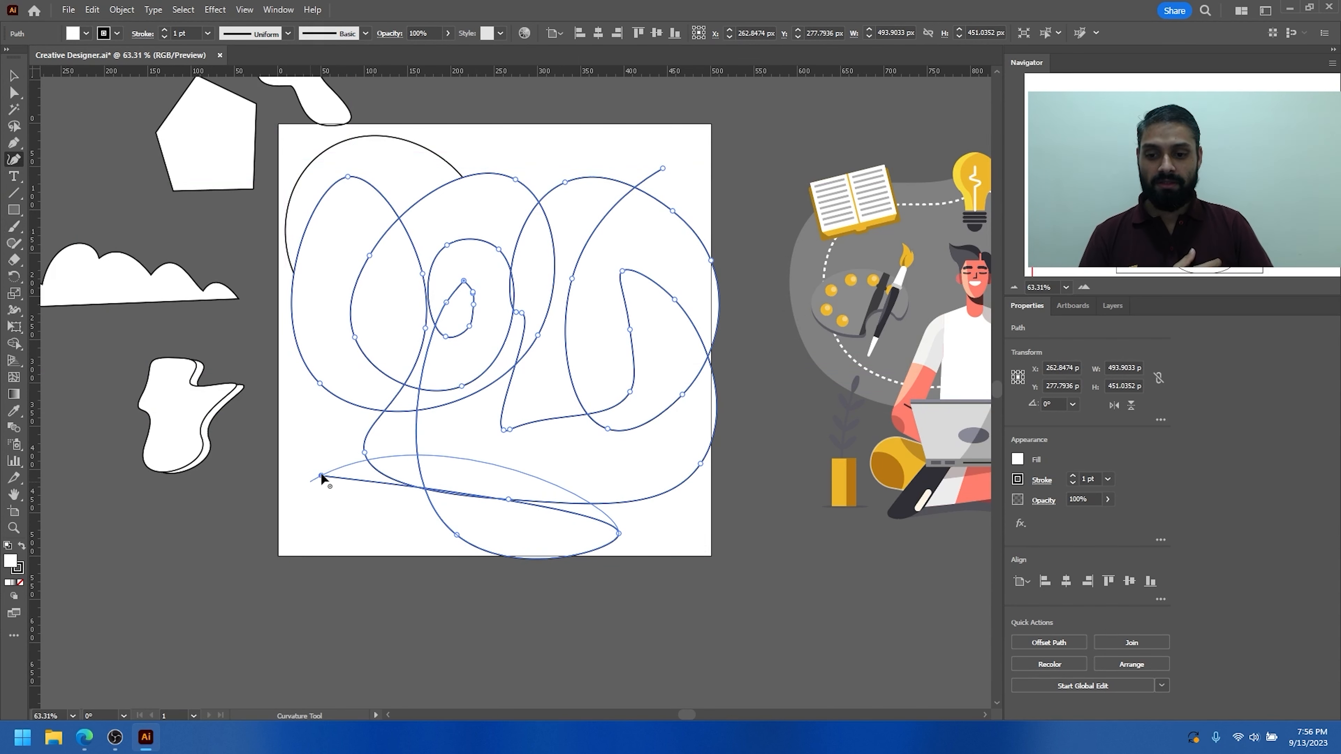
pyautogui.click(664, 170)
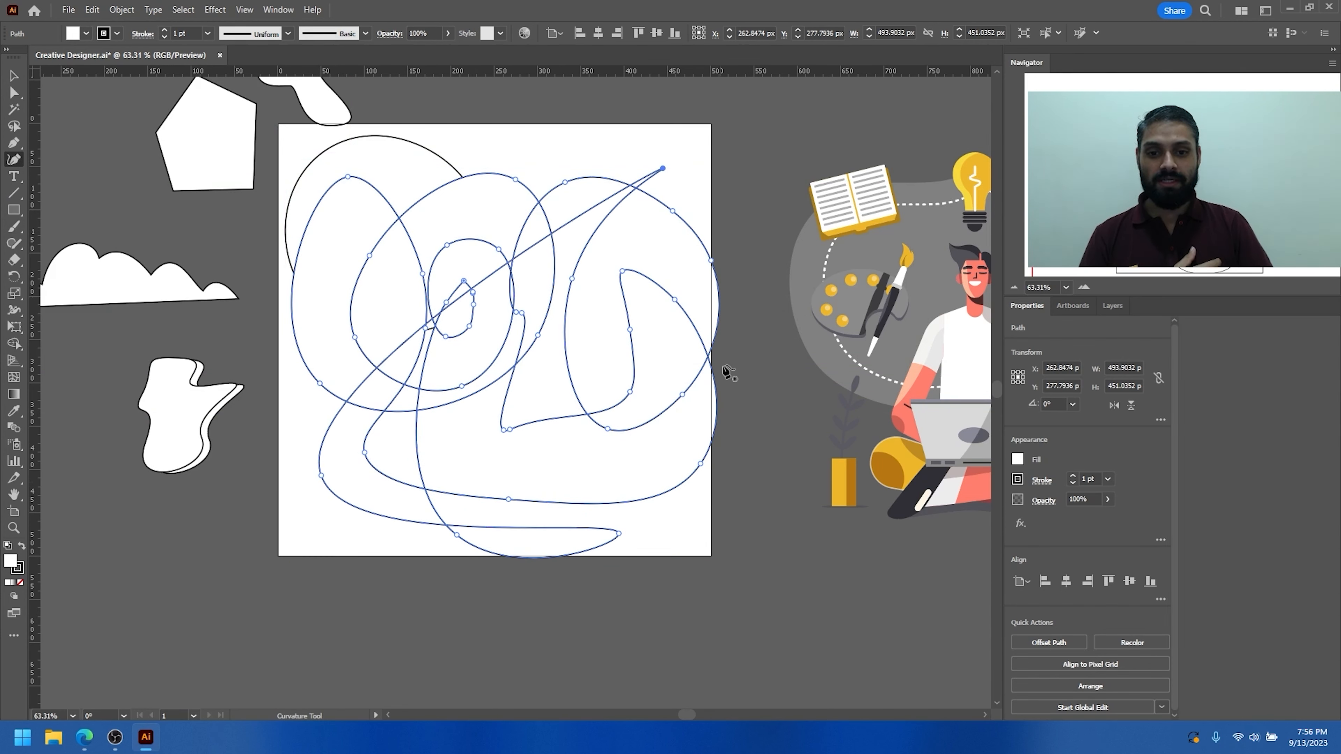
# Step: Draw a closed leaf-like shape about 319 by 464 px over the artboard's right half with the Curvature tool
pyautogui.click(588, 144)
pyautogui.click(503, 140)
pyautogui.click(478, 173)
pyautogui.click(455, 376)
pyautogui.click(597, 514)
pyautogui.click(677, 526)
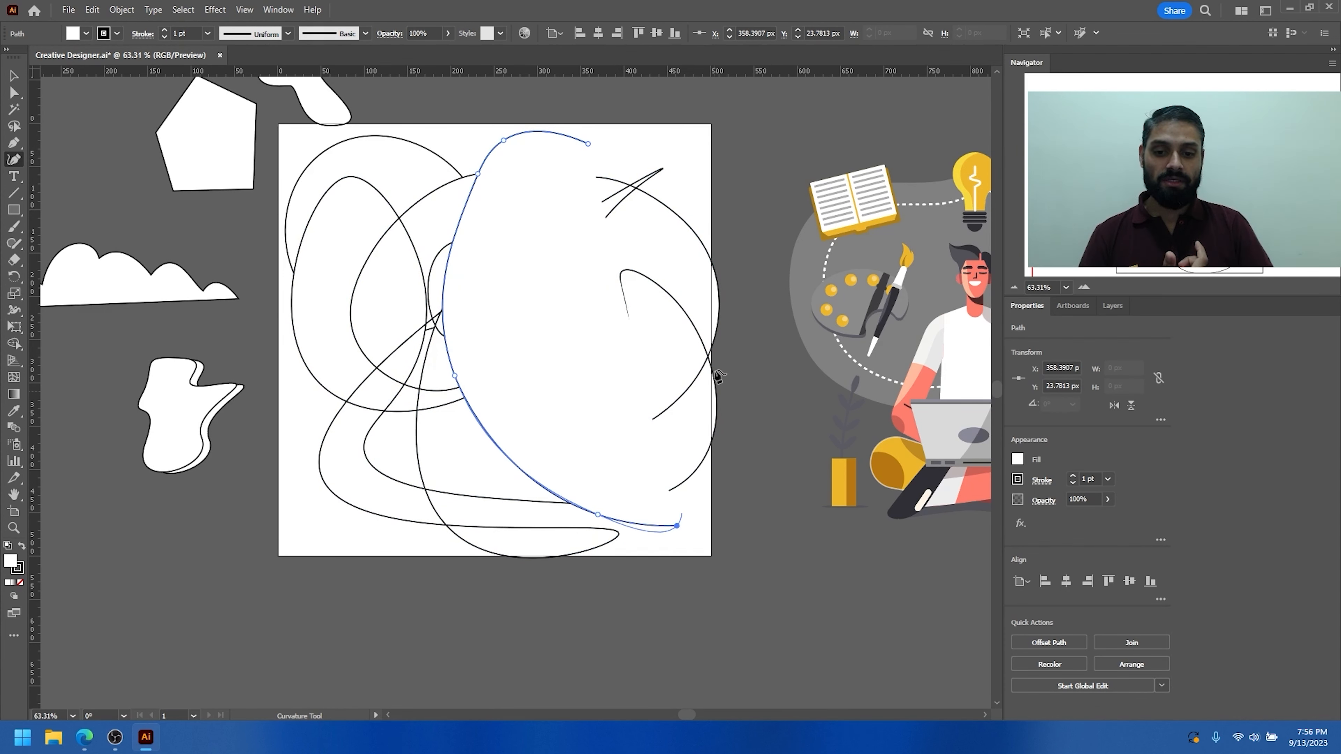
pyautogui.click(714, 369)
pyautogui.click(654, 257)
pyautogui.click(581, 212)
pyautogui.click(483, 198)
pyautogui.click(588, 144)
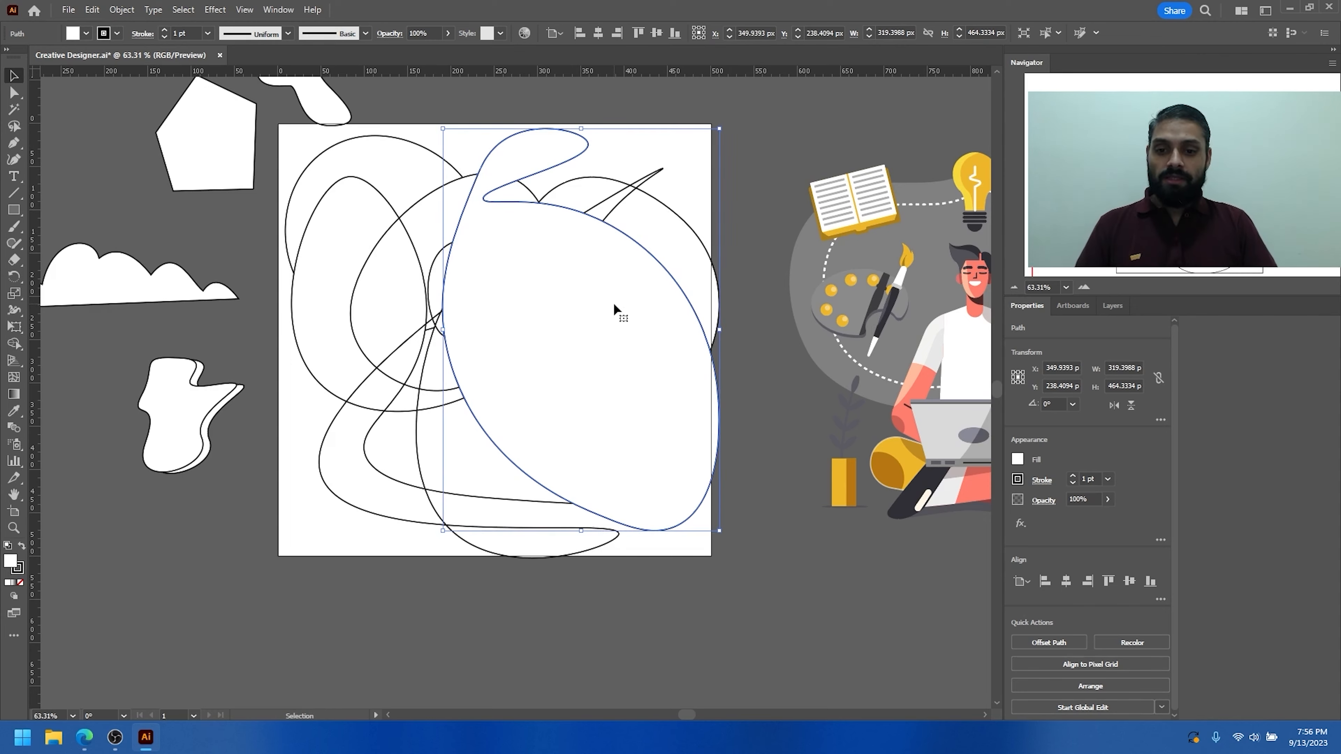
# Step: Select all the overlapping curved shapes on the artboard and delete them
pyautogui.moveTo(613, 306); pyautogui.dragTo(478, 297)
pyautogui.moveTo(652, 189); pyautogui.dragTo(544, 420)
pyautogui.moveTo(550, 357); pyautogui.dragTo(615, 199)
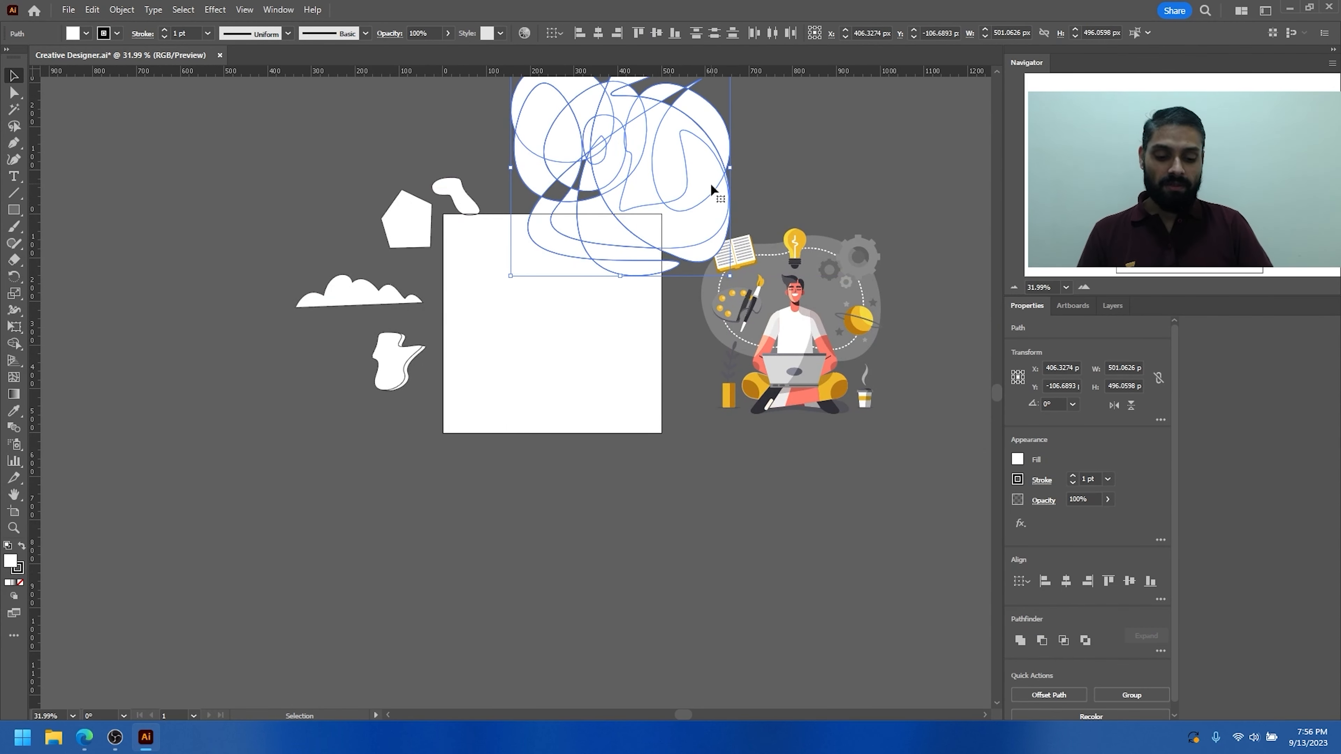
pyautogui.press('Delete')
# Step: Move the white cloud shape away from the other shapes to about X -319 px, Y 172 px
pyautogui.moveTo(504, 262); pyautogui.dragTo(673, 268)
pyautogui.moveTo(446, 313); pyautogui.dragTo(340, 271)
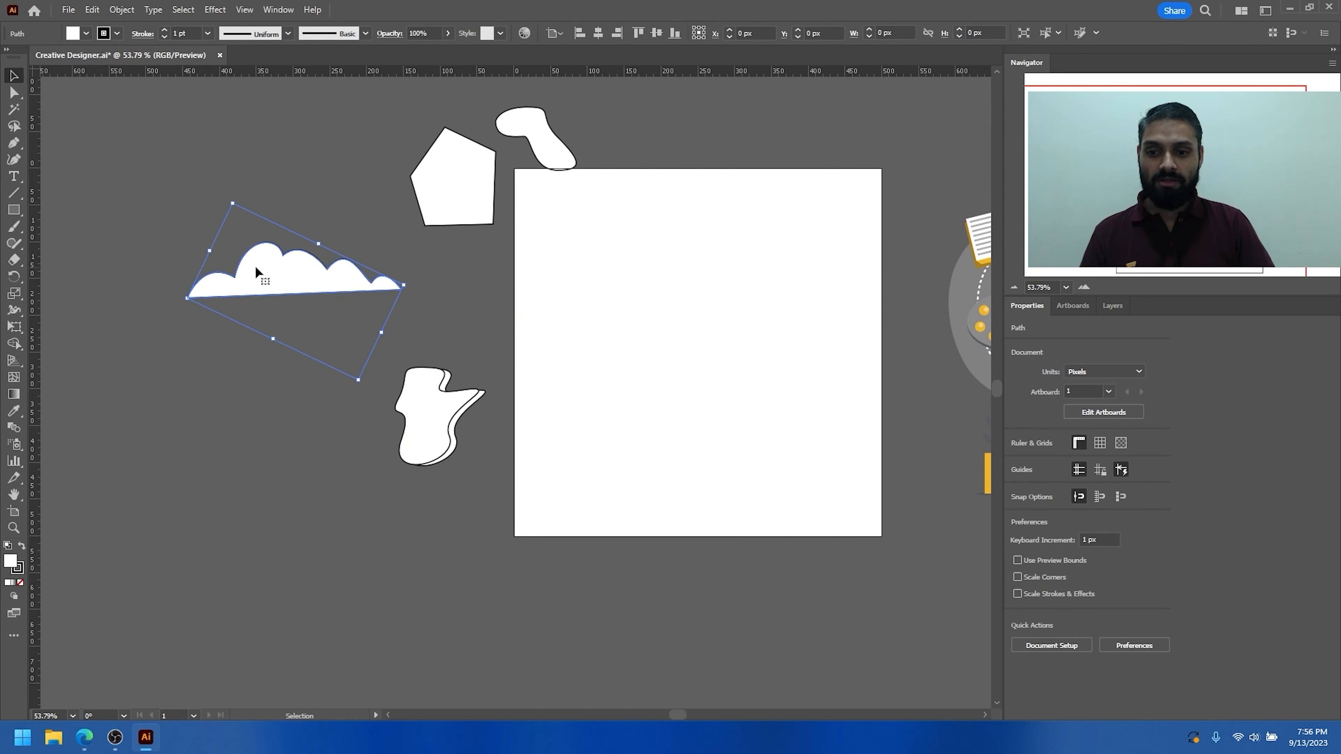
pyautogui.scroll(4, 255, 264)
pyautogui.moveTo(345, 350); pyautogui.dragTo(336, 311)
pyautogui.scroll(-3, 443, 306)
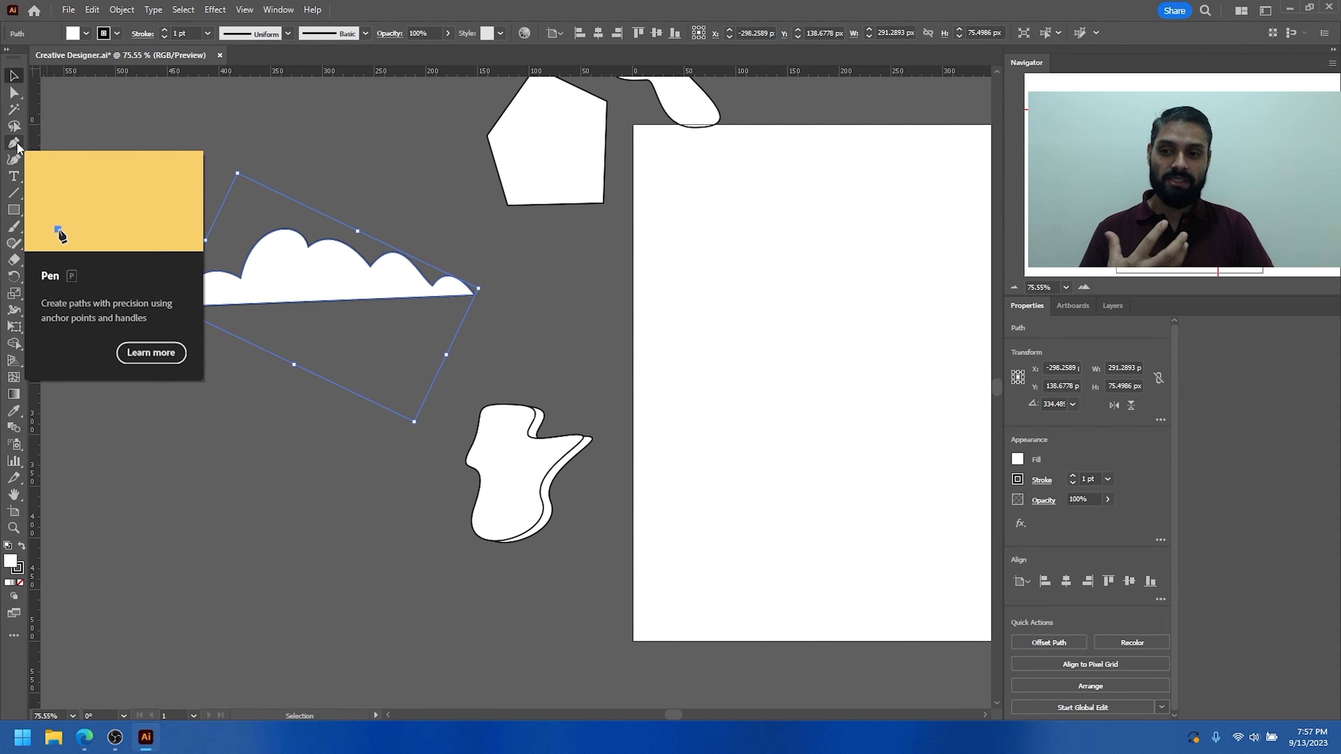
pyautogui.moveTo(320, 257); pyautogui.dragTo(263, 273)
pyautogui.click(164, 383)
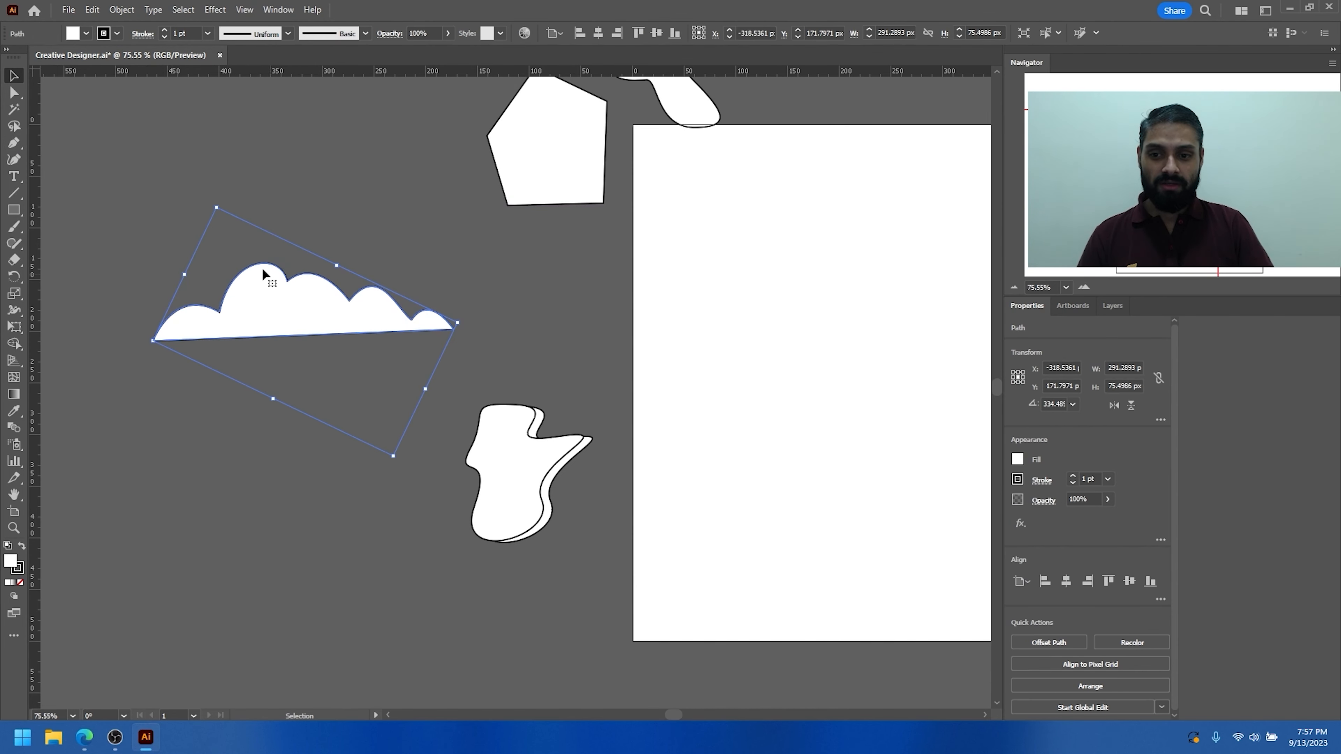
# Step: Change the cloud shape's stroke colour to the golden yellow swatch
pyautogui.scroll(5, 278, 293)
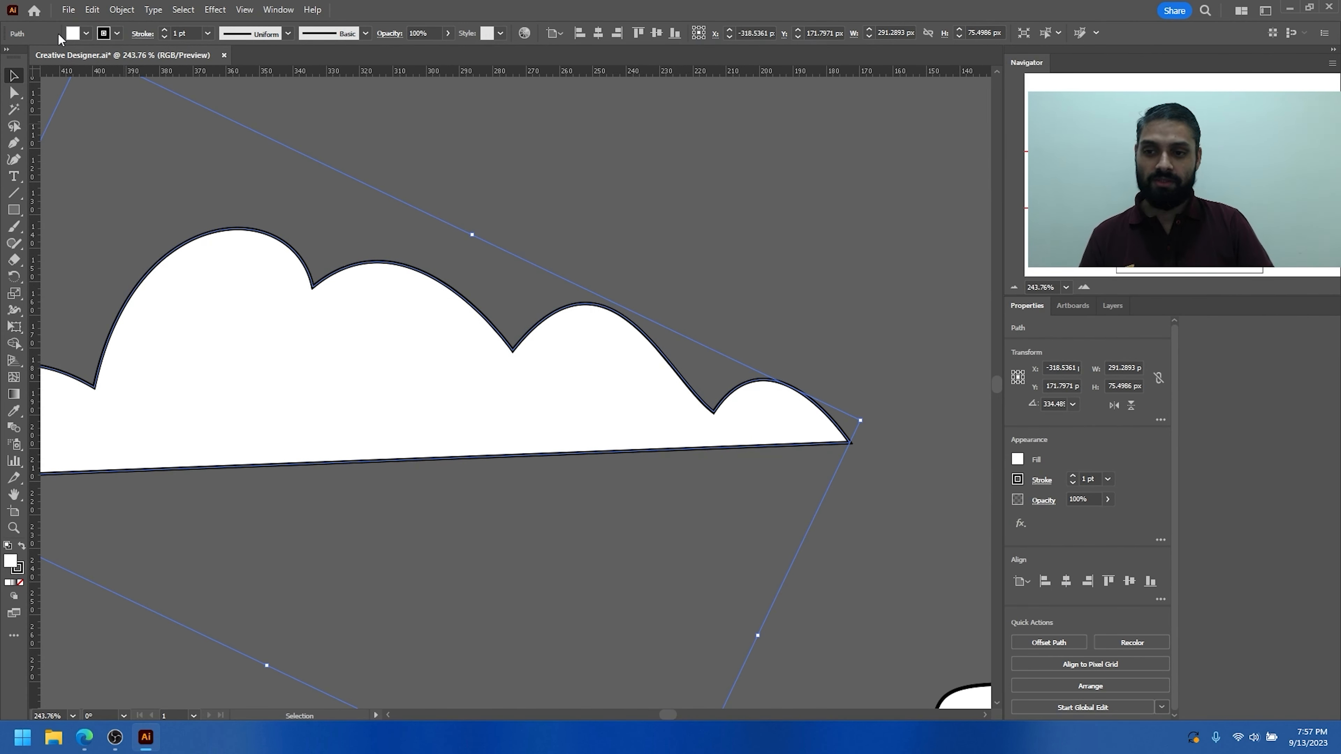
pyautogui.click(113, 33)
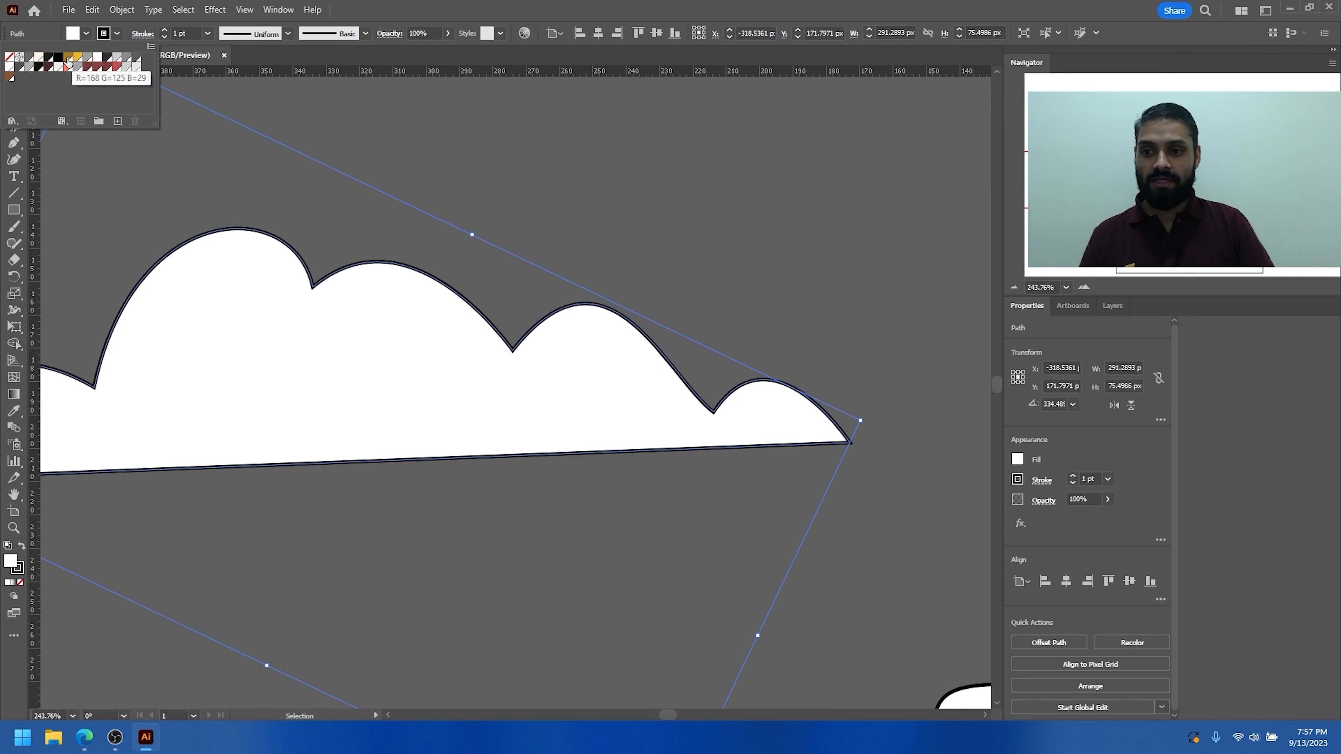
pyautogui.click(57, 59)
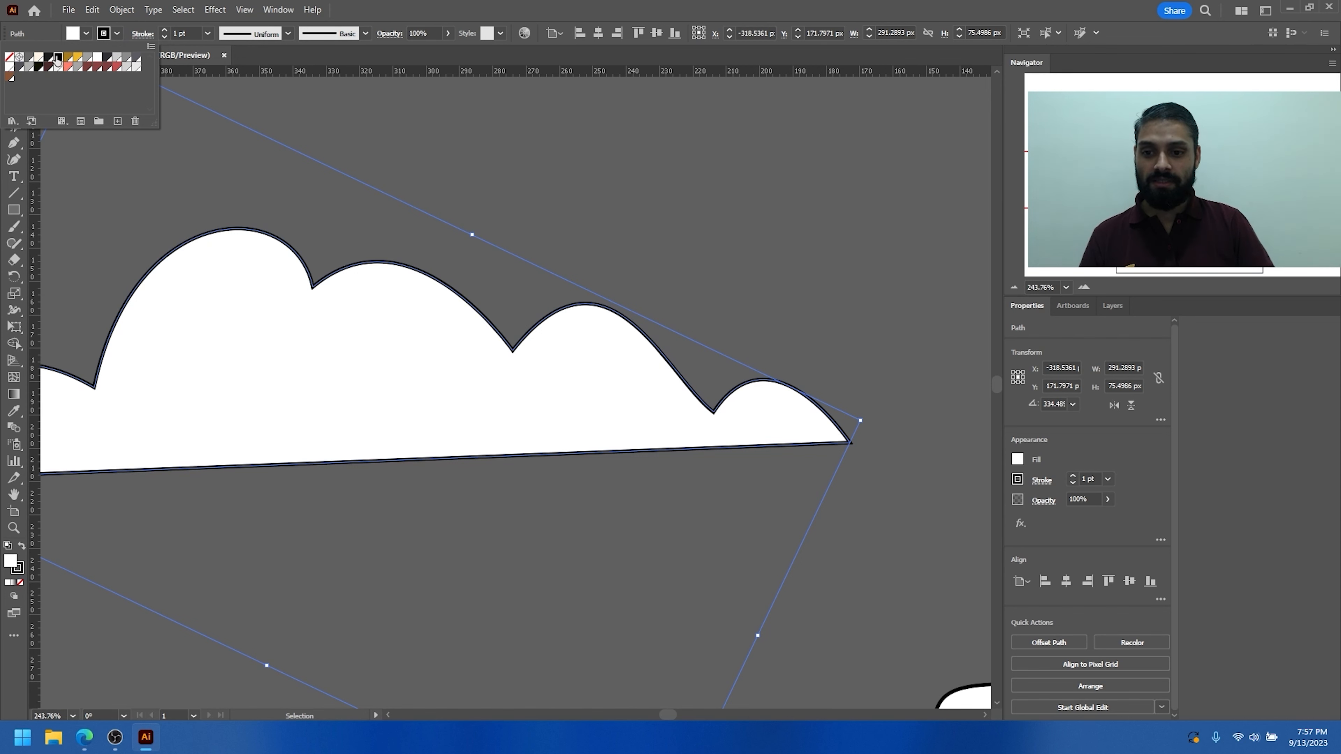
pyautogui.click(77, 59)
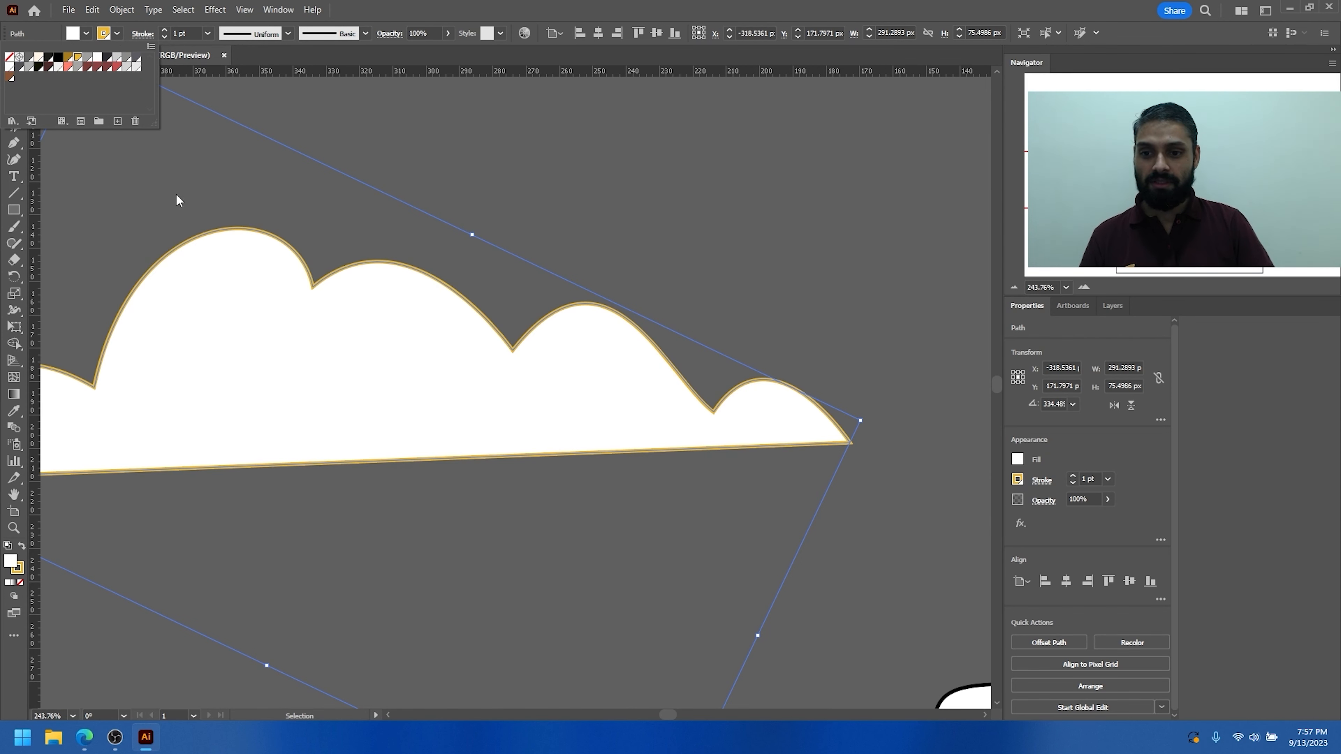
# Step: Increase the cloud's stroke weight to 6 pt
pyautogui.click(165, 30)
pyautogui.click(164, 30)
pyautogui.click(165, 30)
pyautogui.click(164, 30)
pyautogui.click(165, 30)
pyautogui.click(165, 30)
pyautogui.click(165, 30)
pyautogui.click(165, 30)
pyautogui.click(165, 36)
pyautogui.click(165, 36)
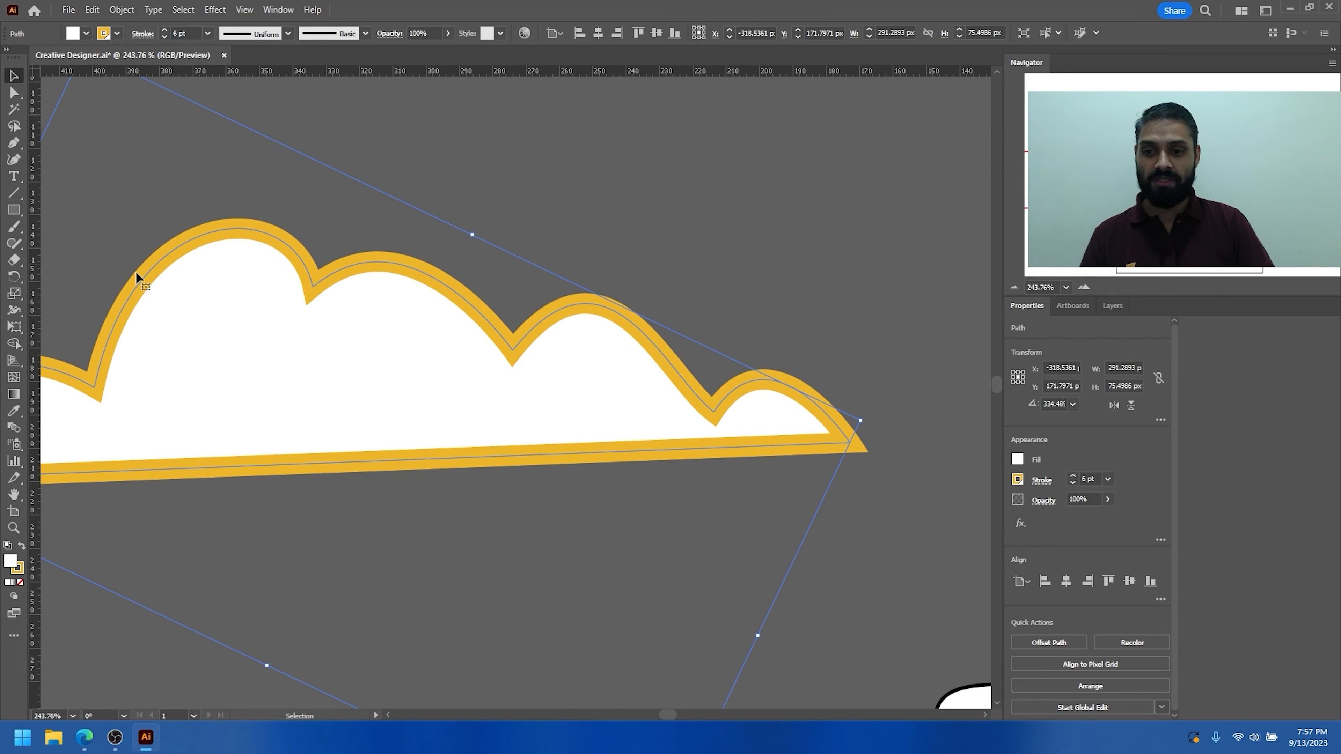
# Step: Fill the cloud with the dark charcoal swatch and deselect it
pyautogui.click(87, 34)
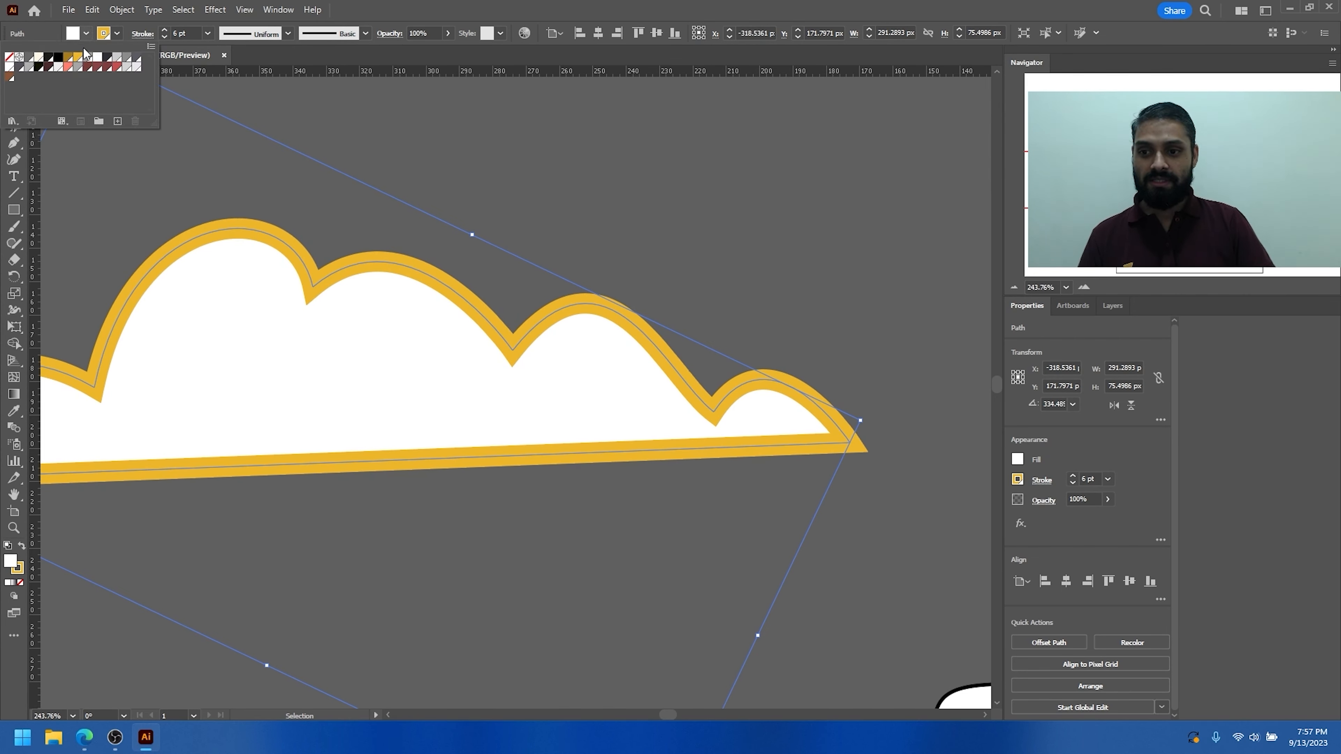
pyautogui.click(109, 63)
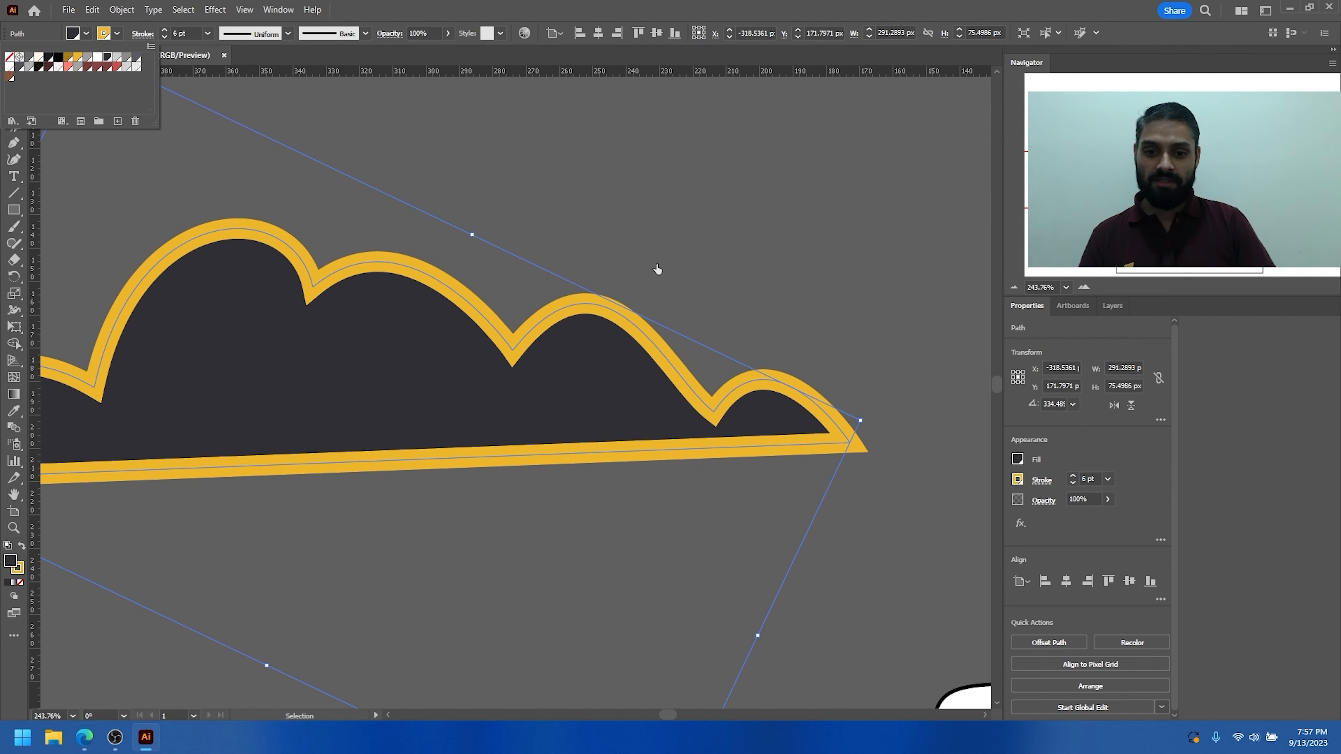
pyautogui.click(691, 245)
pyautogui.click(622, 226)
pyautogui.scroll(-6, 633, 253)
pyautogui.moveTo(591, 284); pyautogui.dragTo(311, 279)
pyautogui.scroll(1, 311, 279)
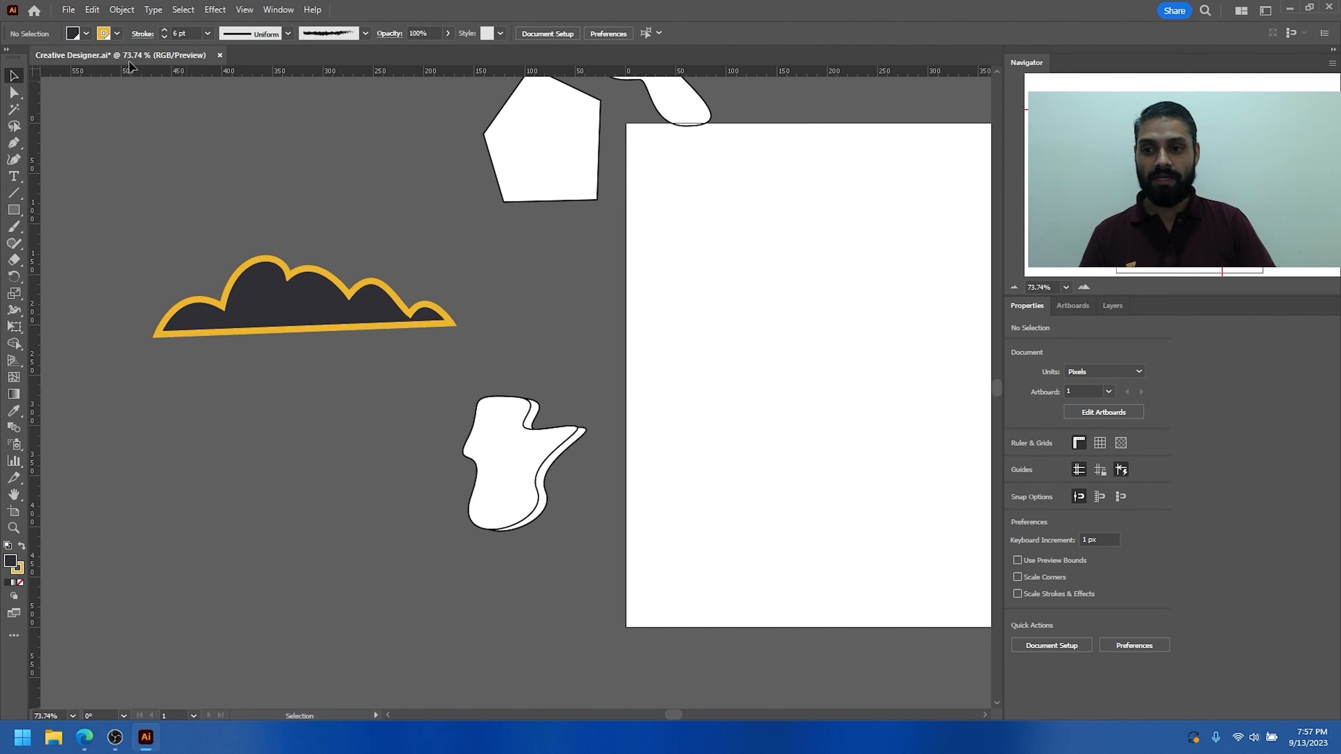
# Step: With nothing selected, set the fill for new shapes to None and the stroke colour to black
pyautogui.click(117, 35)
pyautogui.click(117, 35)
pyautogui.click(86, 34)
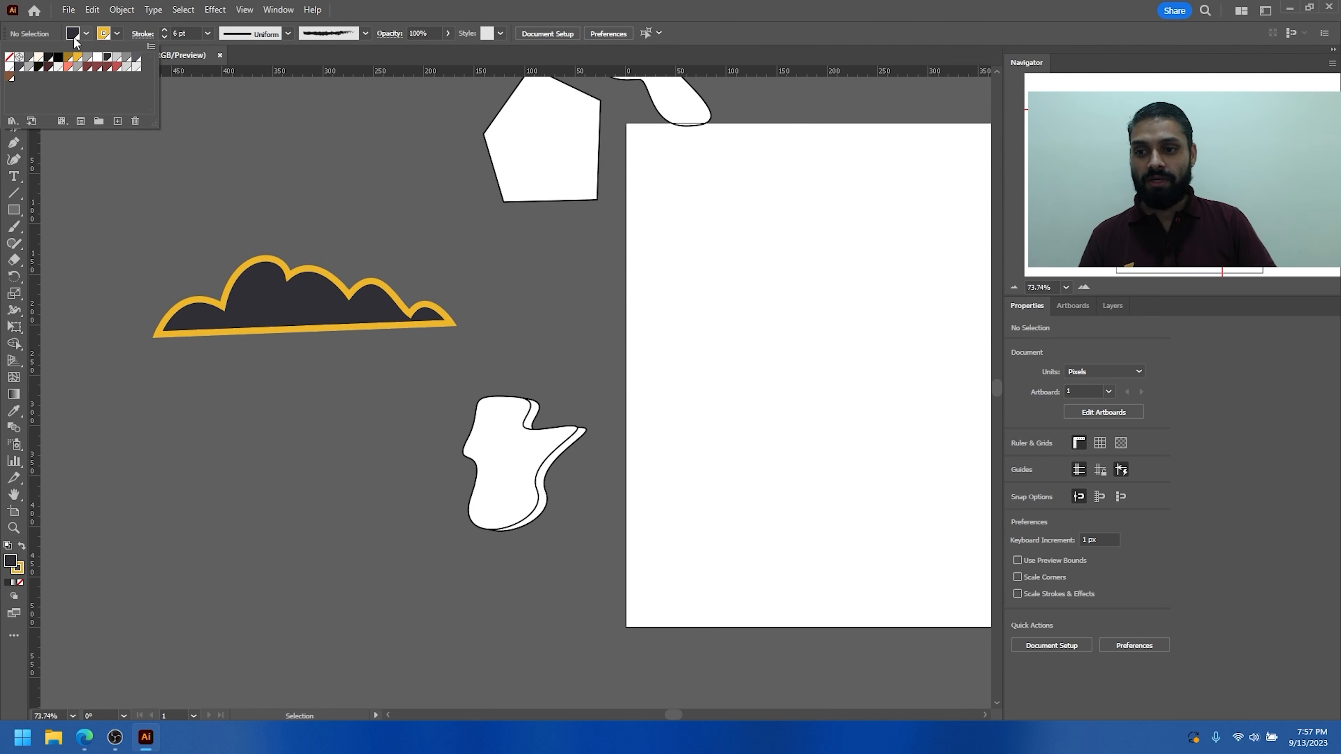
pyautogui.click(10, 58)
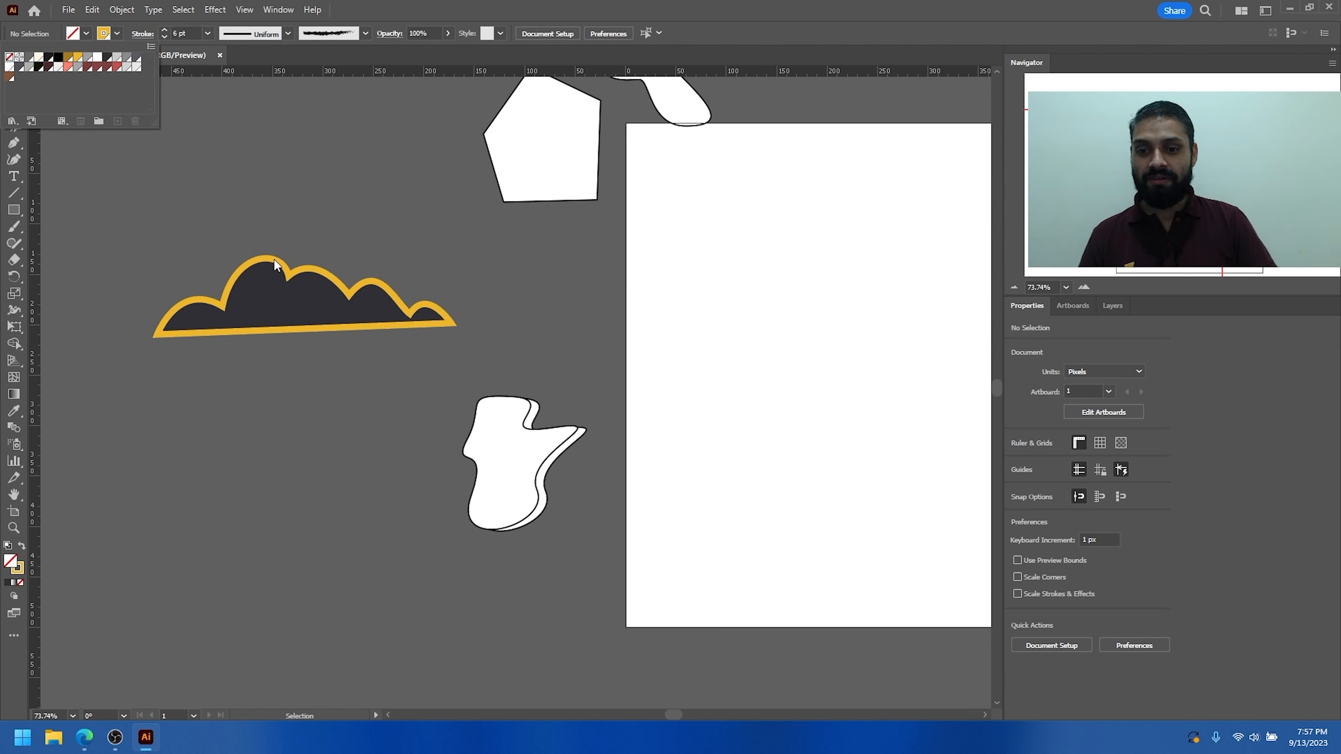
pyautogui.click(341, 210)
pyautogui.click(116, 35)
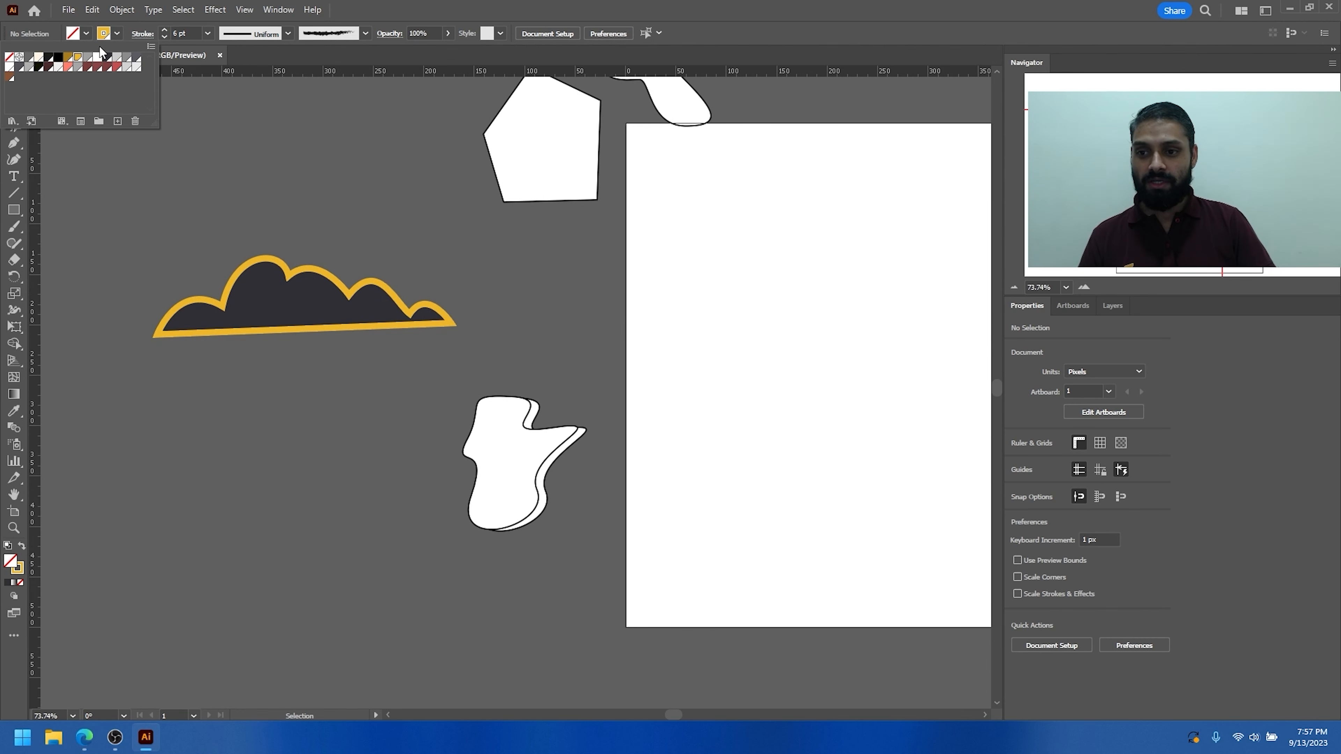
pyautogui.click(59, 59)
pyautogui.click(254, 178)
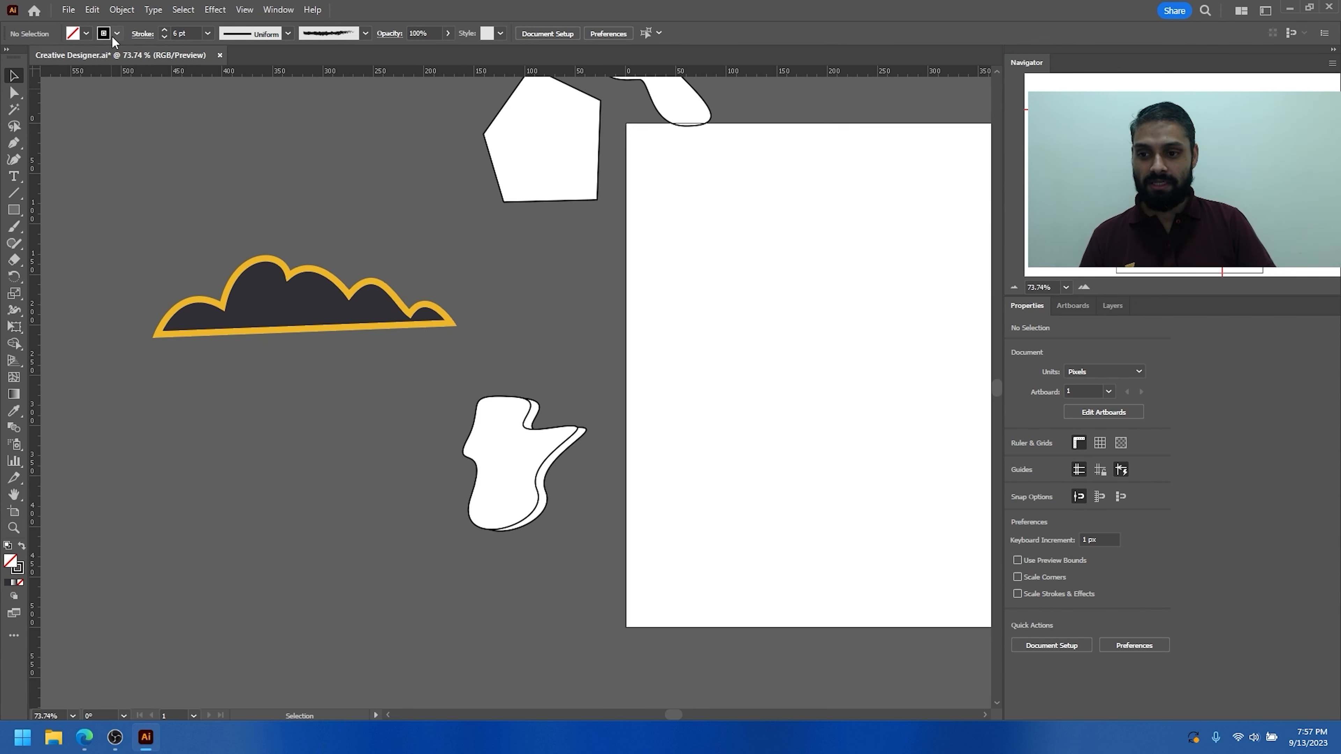
# Step: Draw a closed six-point straight-sided polygon about 316 by 256 px in the middle of the artboard with the Pen tool
pyautogui.click(14, 143)
pyautogui.hscroll(5, 734, 282)
pyautogui.click(586, 244)
pyautogui.click(799, 239)
pyautogui.click(806, 364)
pyautogui.click(646, 497)
pyautogui.click(485, 395)
pyautogui.click(554, 304)
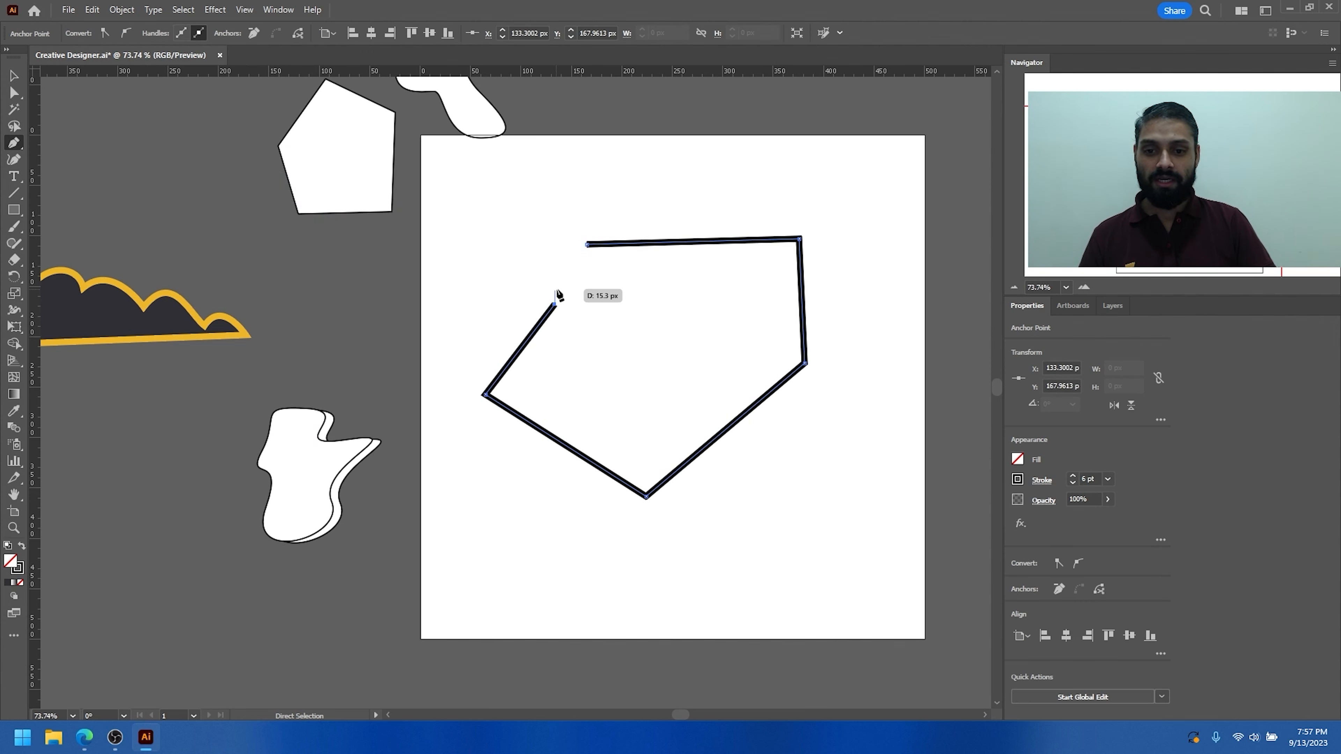
pyautogui.click(587, 245)
# Step: Select the new polygon and change its stroke colour to golden yellow, leaving it deselected
pyautogui.press('v')
pyautogui.moveTo(622, 199); pyautogui.dragTo(651, 298)
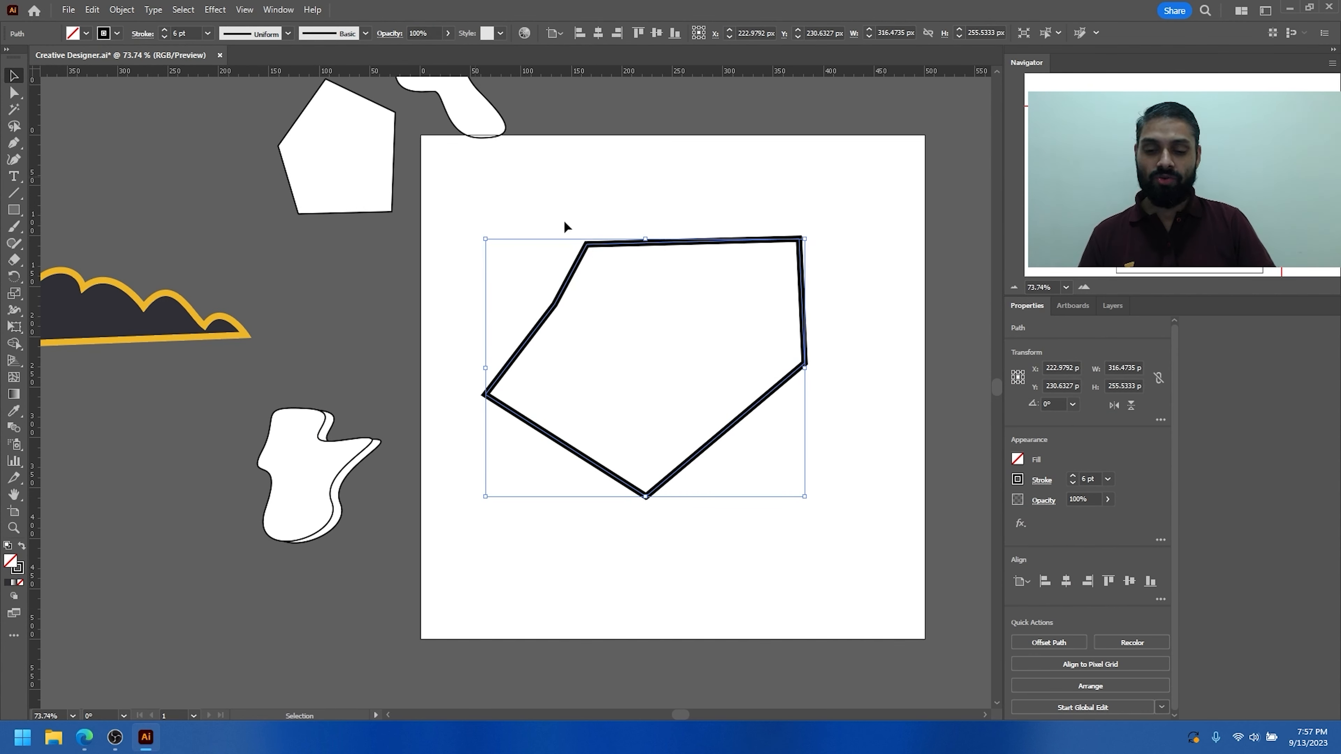
pyautogui.click(118, 35)
pyautogui.click(78, 58)
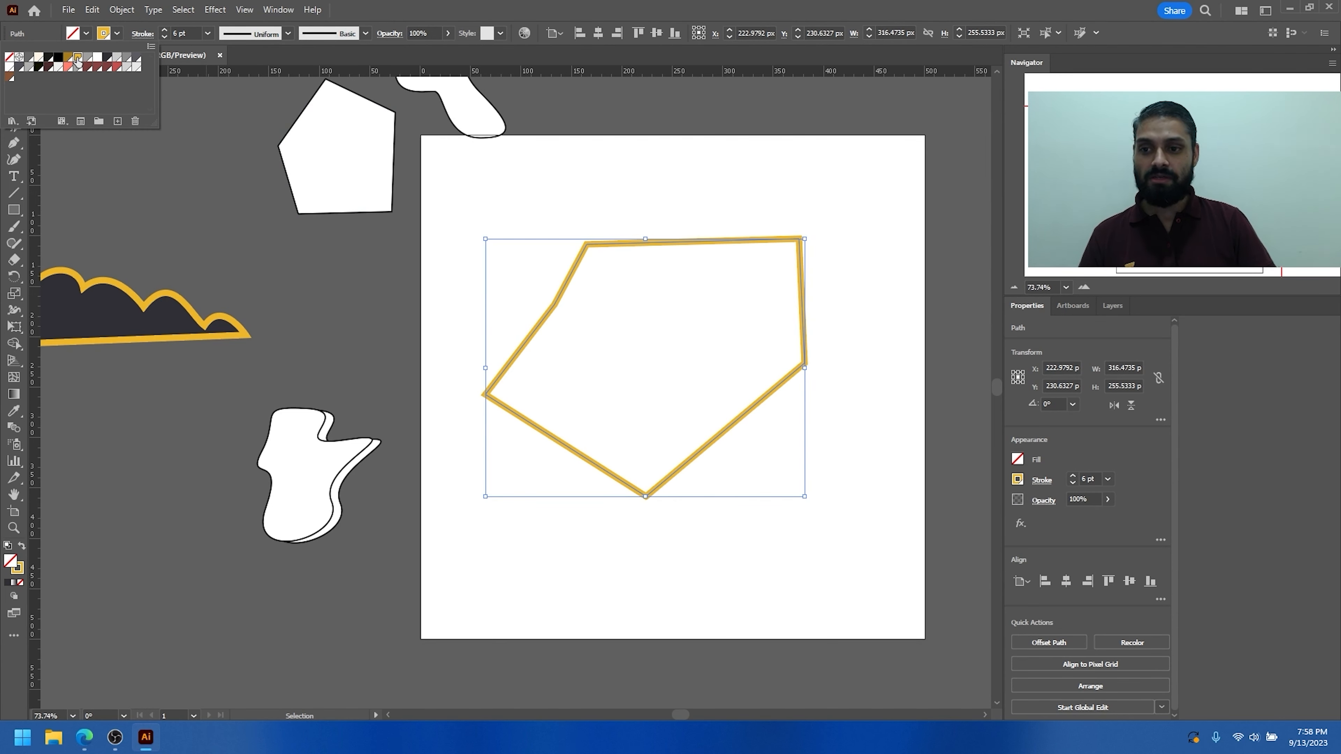
pyautogui.click(795, 180)
# Step: Move the yellow-outlined polygon left across the artboard's edge and shift the cloud slightly right and down
pyautogui.moveTo(802, 287)
pyautogui.mouseDown()
pyautogui.moveTo(504, 401)
pyautogui.moveTo(425, 415)
pyautogui.moveTo(495, 258)
pyautogui.moveTo(623, 232)
pyautogui.moveTo(609, 244)
pyautogui.mouseUp()
pyautogui.moveTo(188, 326); pyautogui.dragTo(225, 364)
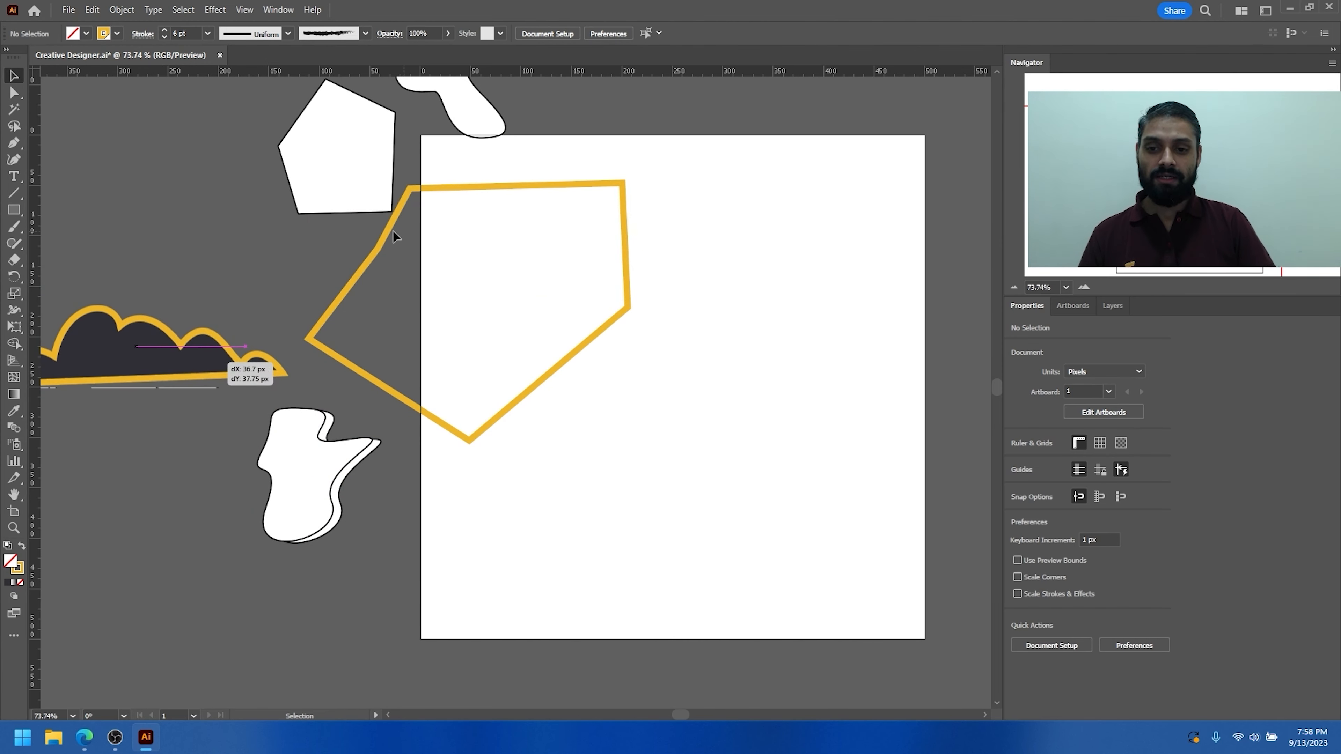
pyautogui.moveTo(369, 262); pyautogui.dragTo(262, 288)
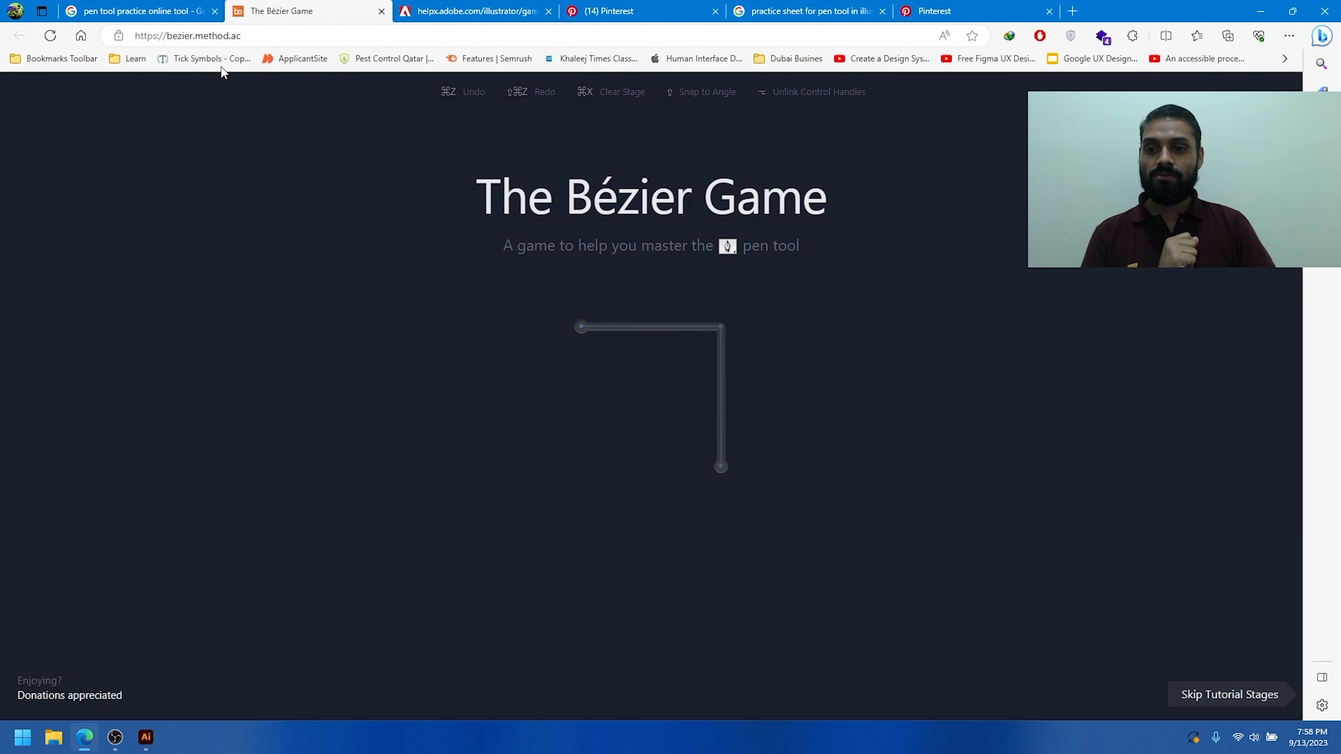
# Step: Switch to The Bézier Game at bezier.method.ac in the browser and trace the right-angle corner with straight segments
pyautogui.click(205, 37)
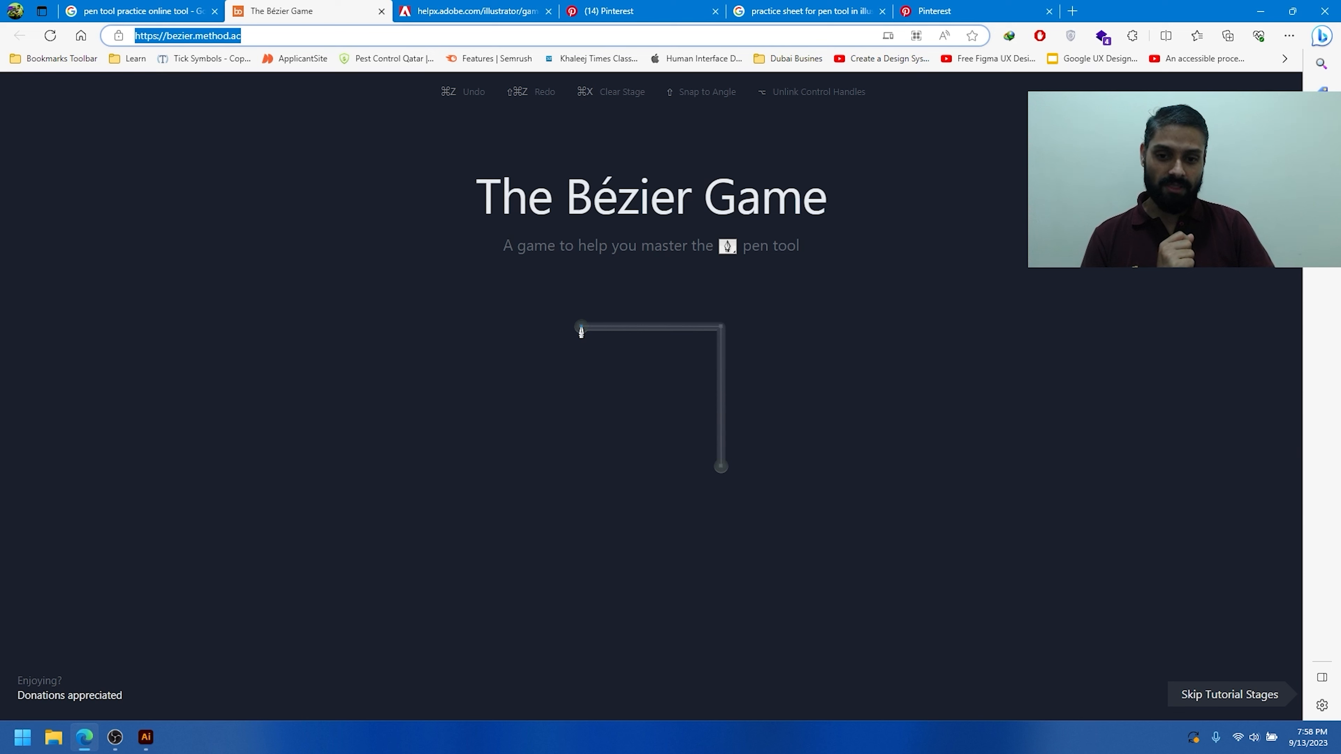
pyautogui.click(581, 328)
pyautogui.click(721, 328)
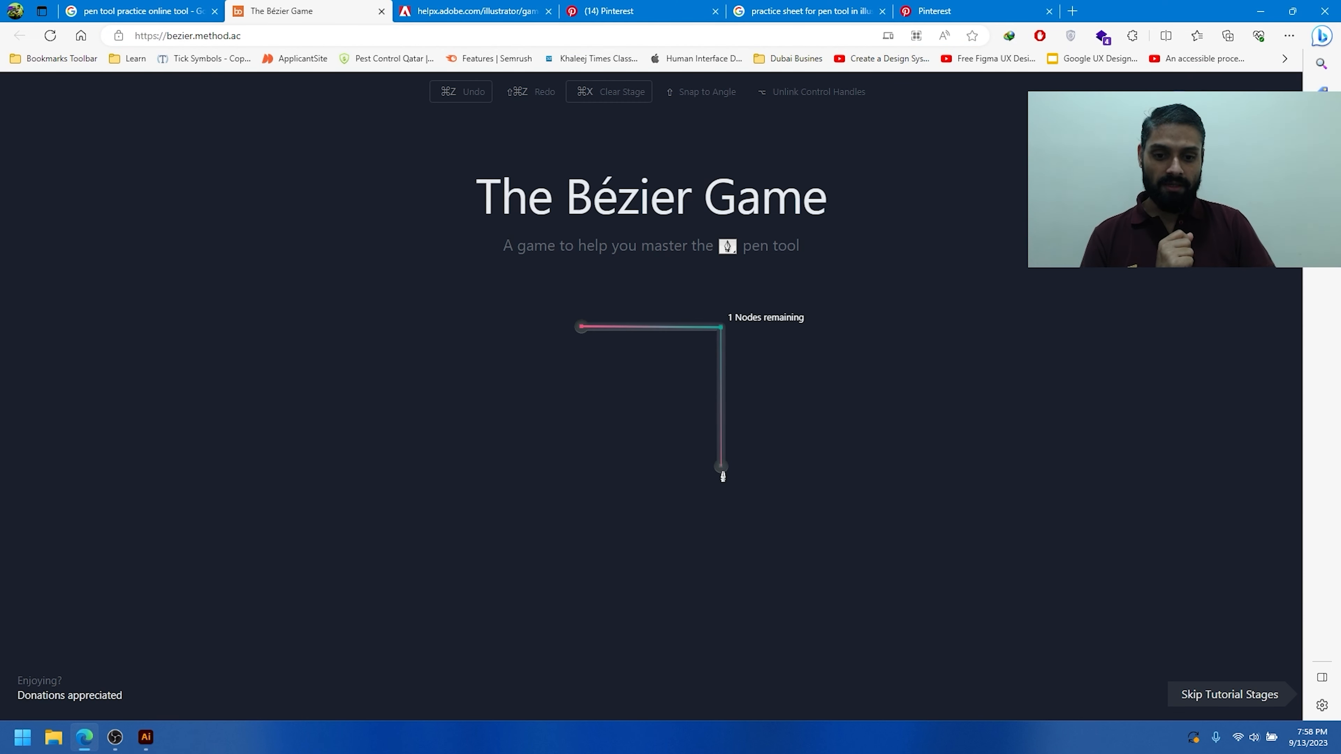
pyautogui.click(722, 470)
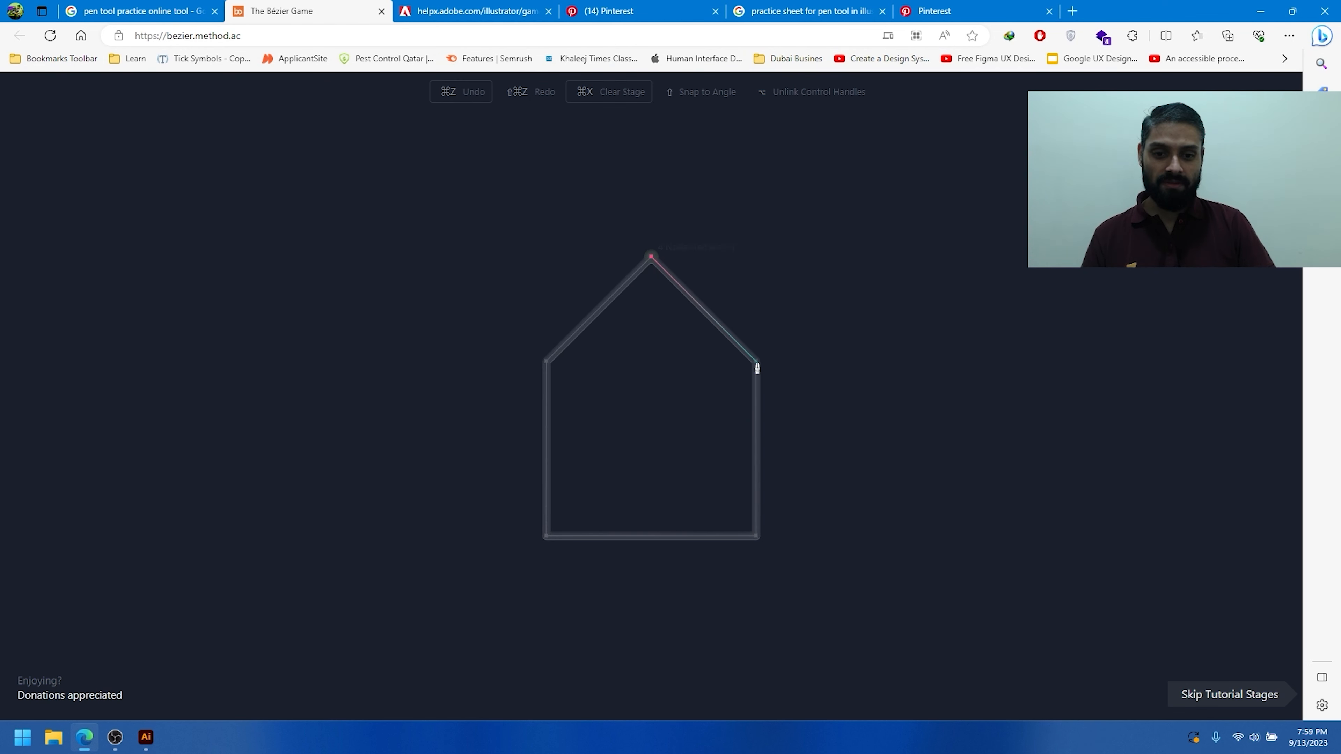
# Step: Trace the house outline from its roof peak clockwise with straight segments and close it at the peak
pyautogui.click(757, 364)
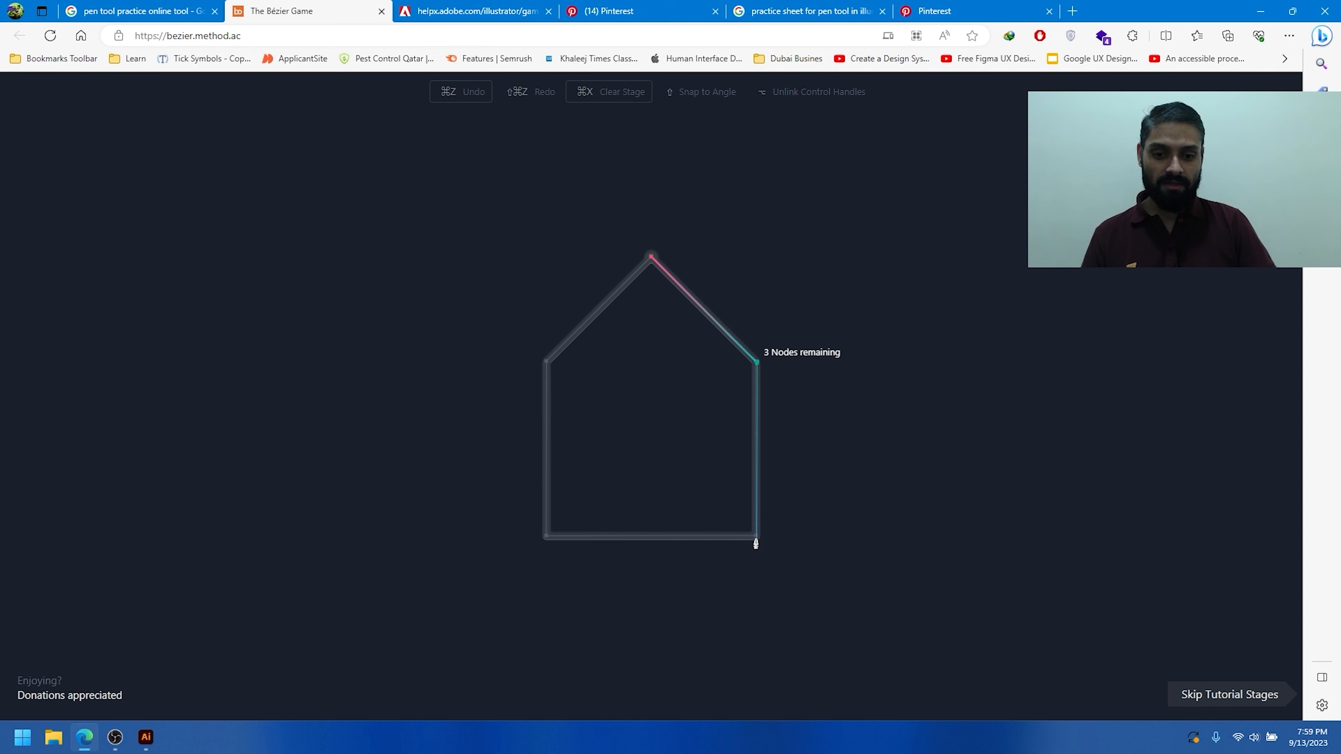
pyautogui.click(756, 537)
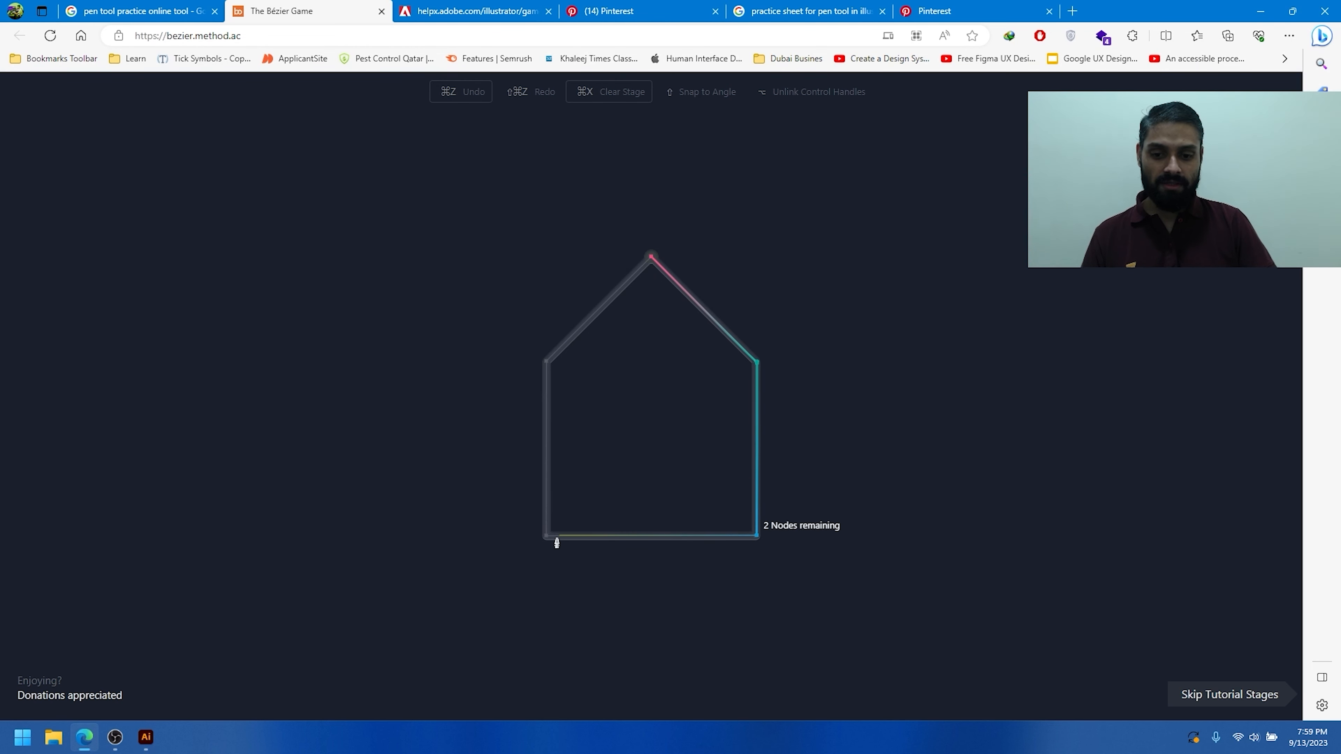
pyautogui.click(547, 537)
pyautogui.click(546, 366)
pyautogui.click(653, 258)
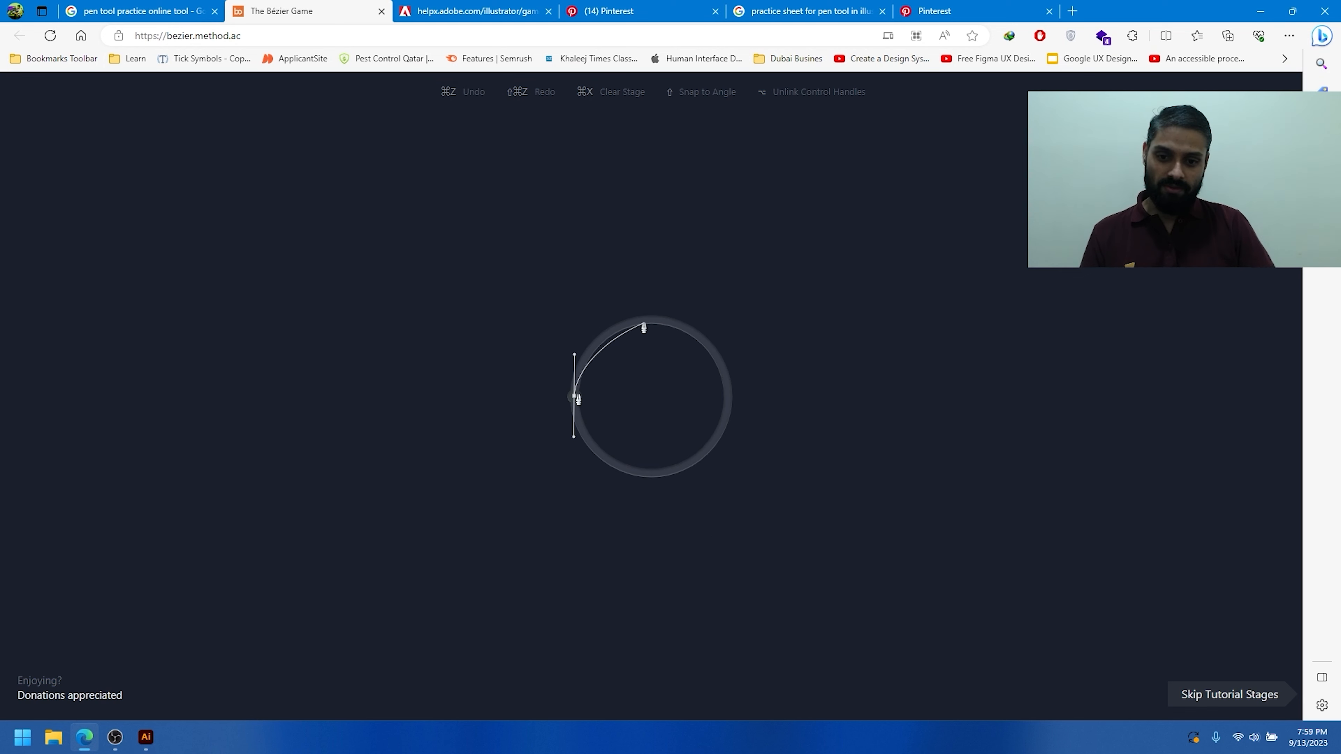
pyautogui.moveTo(651, 319); pyautogui.dragTo(693, 320)
pyautogui.moveTo(728, 397); pyautogui.dragTo(729, 438)
pyautogui.moveTo(651, 473); pyautogui.dragTo(609, 472)
pyautogui.moveTo(727, 318)
pyautogui.mouseDown()
pyautogui.moveTo(699, 319)
pyautogui.moveTo(725, 318)
pyautogui.mouseUp()
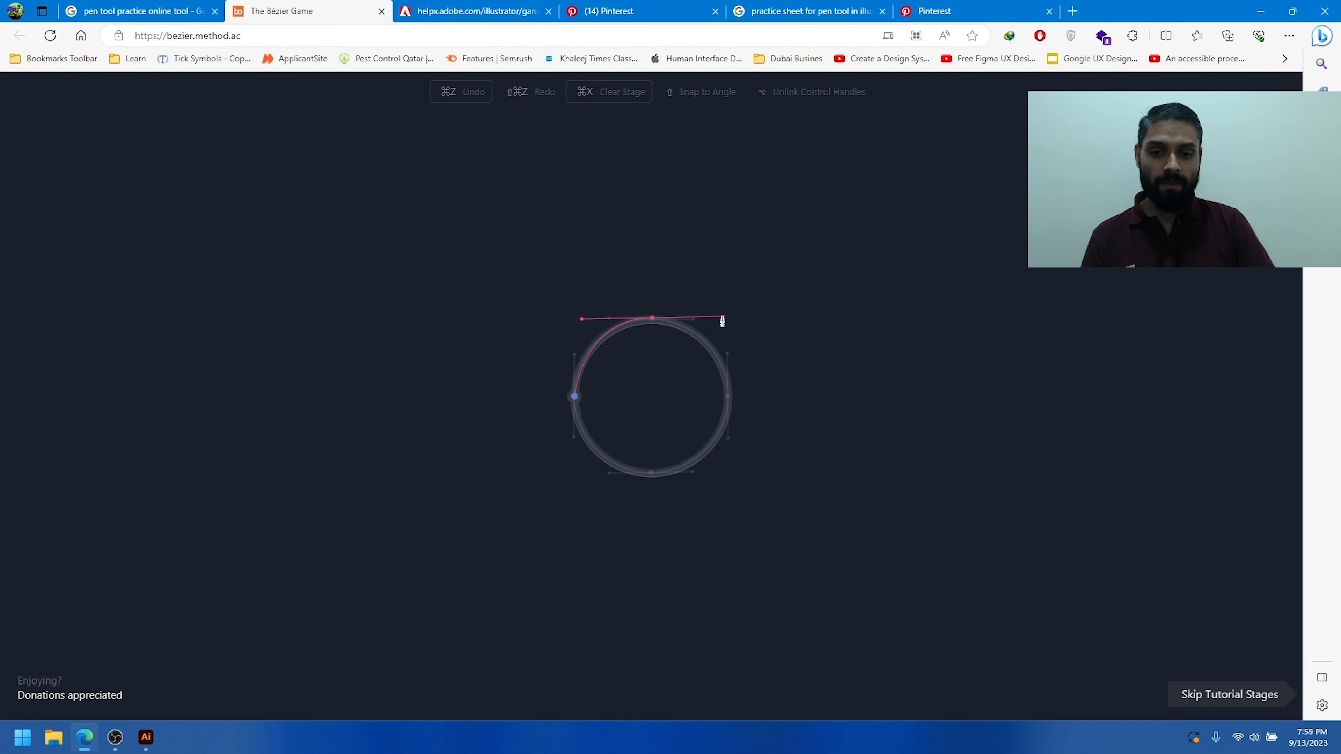
pyautogui.moveTo(727, 396); pyautogui.dragTo(727, 431)
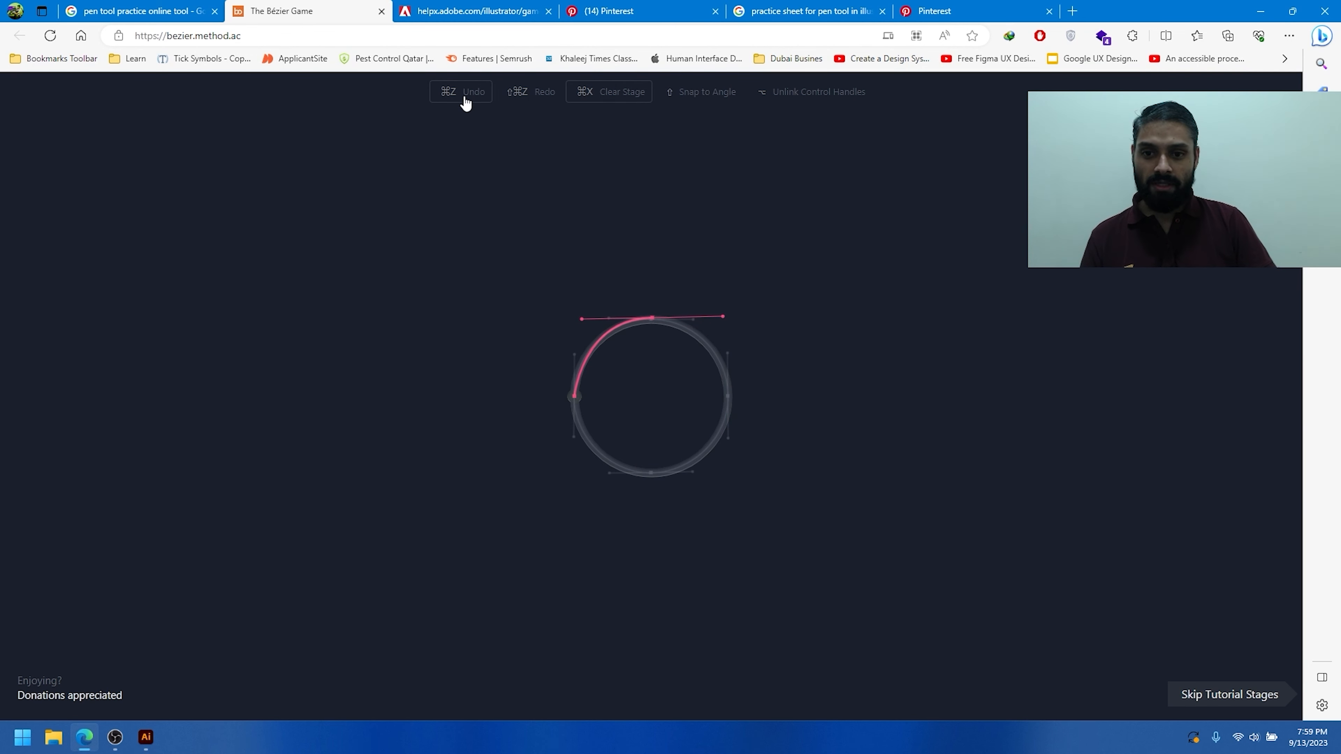
pyautogui.click(453, 97)
pyautogui.moveTo(653, 320); pyautogui.dragTo(697, 326)
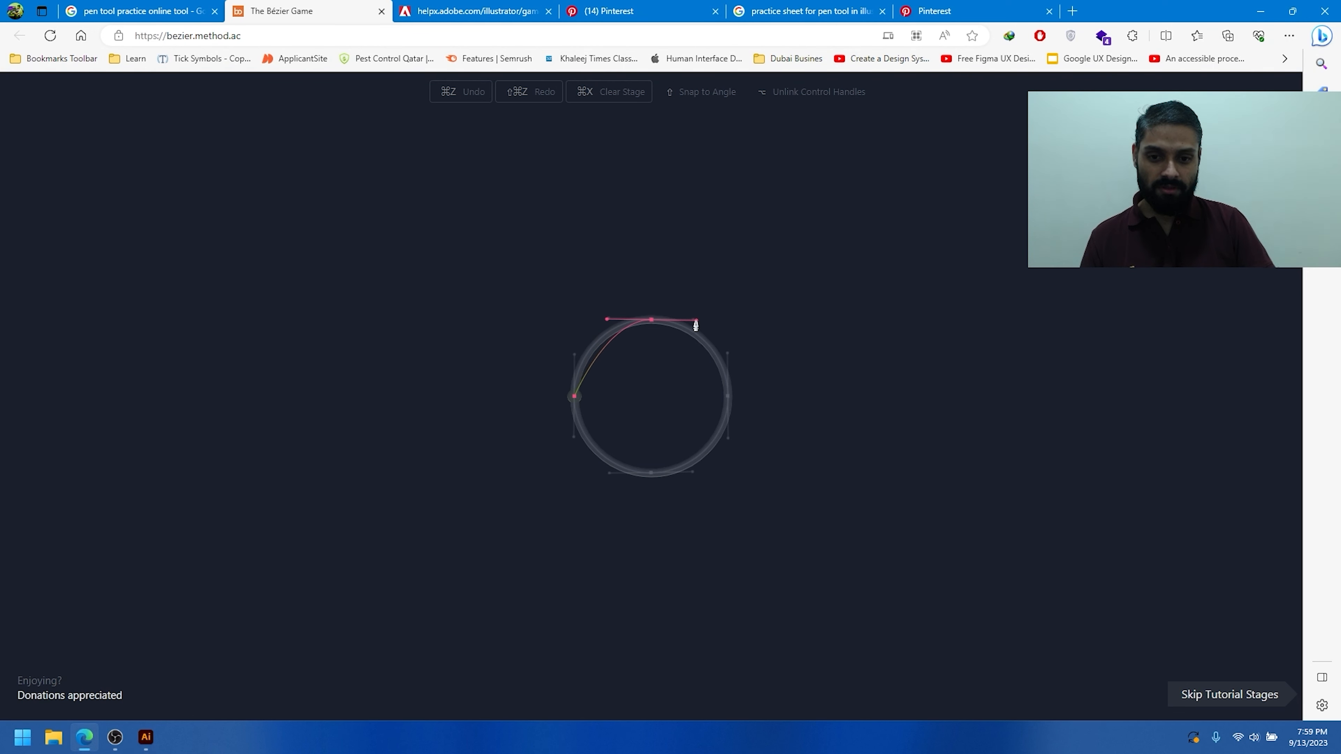
pyautogui.hotkey('ctrl', 'z')
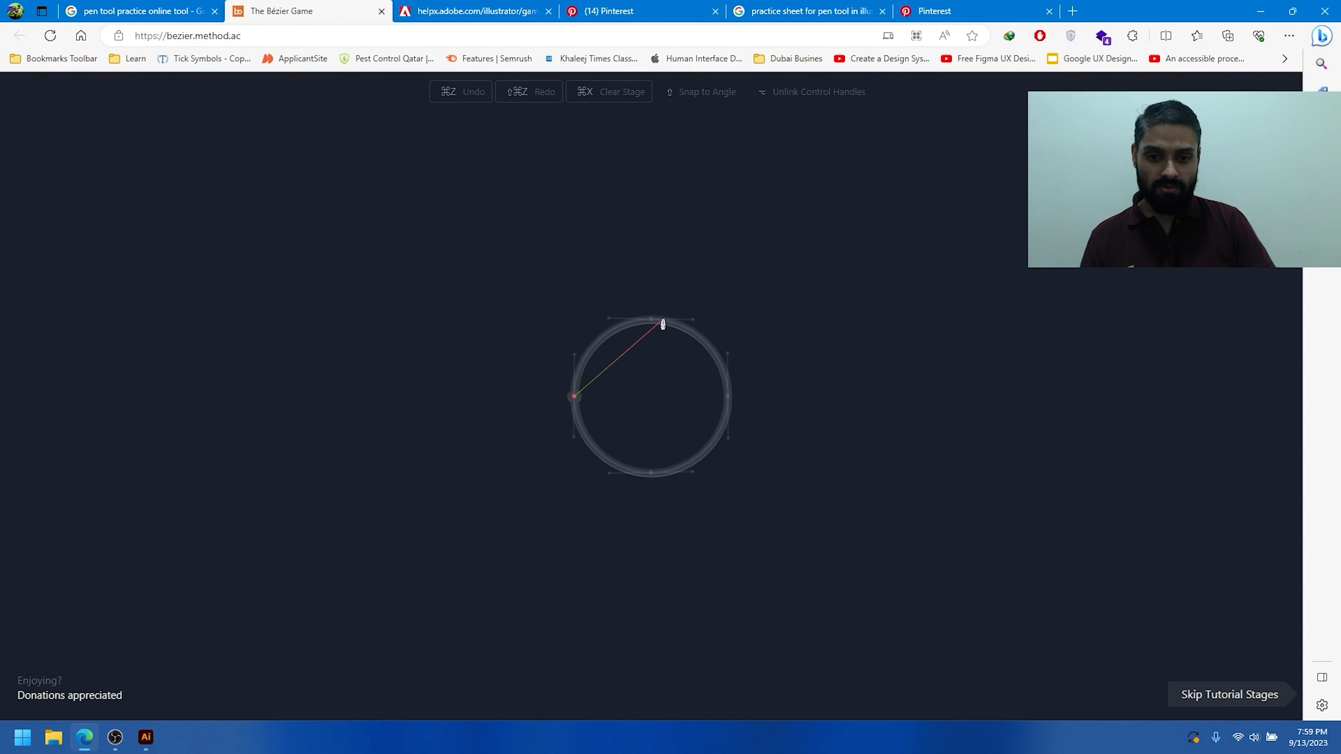
pyautogui.click(456, 99)
# Step: Trace the circle clockwise from its leftmost node, pulling curve handles at the top, right and bottom nodes, and close it
pyautogui.click(575, 397)
pyautogui.moveTo(651, 321); pyautogui.dragTo(723, 324)
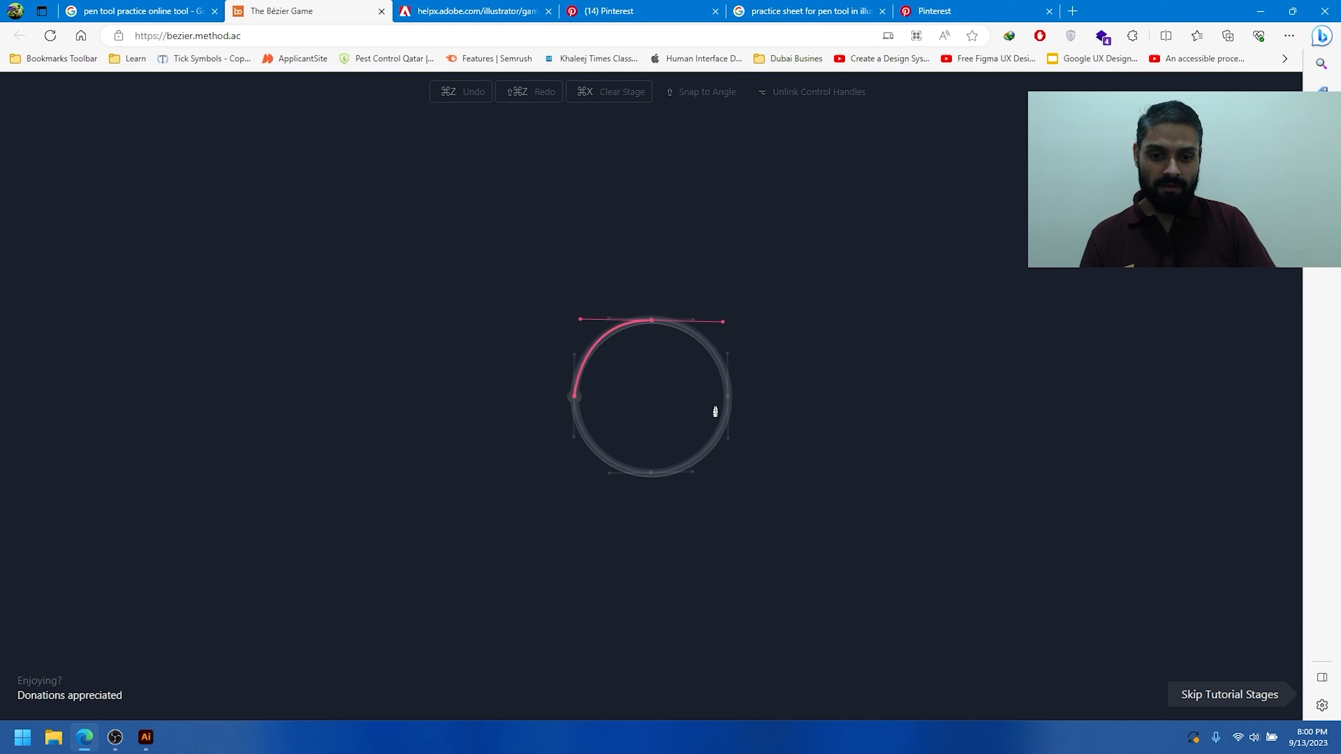
pyautogui.moveTo(728, 397)
pyautogui.mouseDown()
pyautogui.moveTo(728, 437)
pyautogui.moveTo(730, 416)
pyautogui.mouseUp()
pyautogui.moveTo(651, 477); pyautogui.dragTo(588, 485)
pyautogui.click(575, 397)
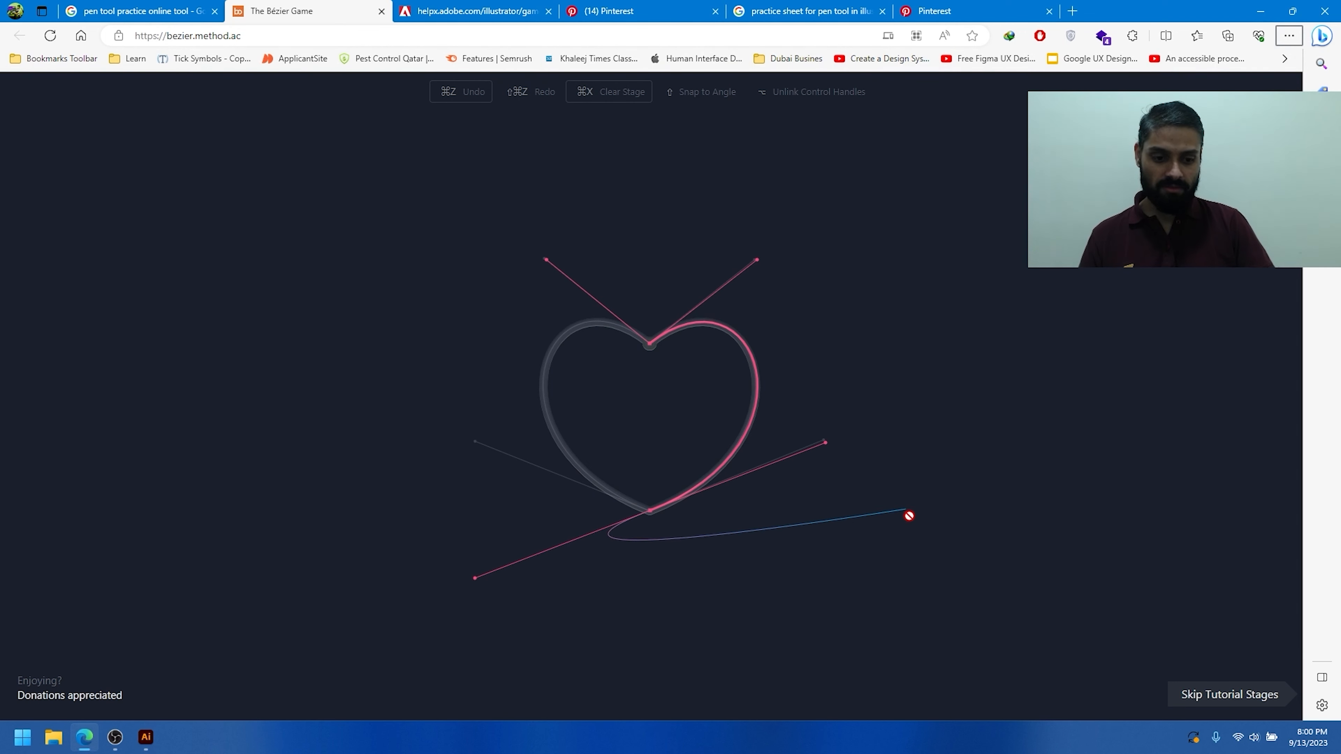
# Step: Undo the misplaced bottom node, re-place it with handles matching the heart's guides, and close the heart at its upper notch
pyautogui.click(464, 93)
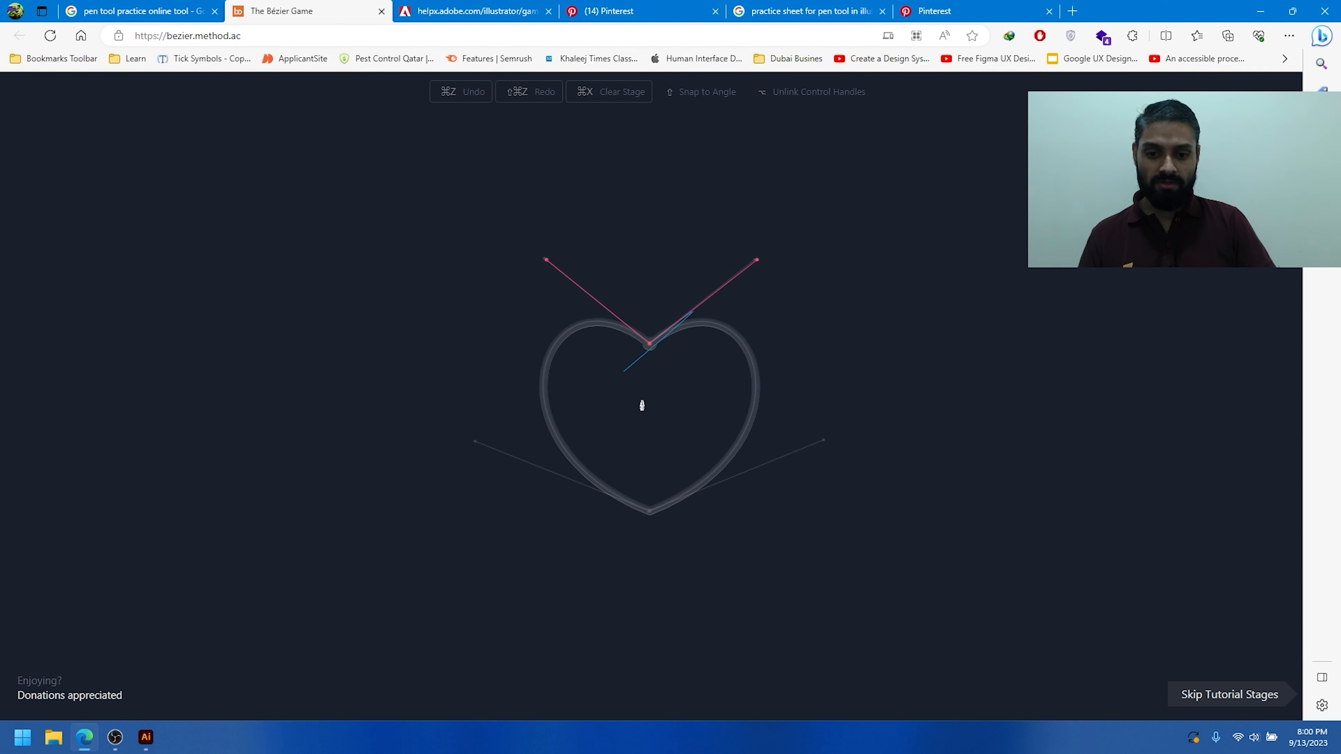
pyautogui.moveTo(651, 510); pyautogui.dragTo(475, 445)
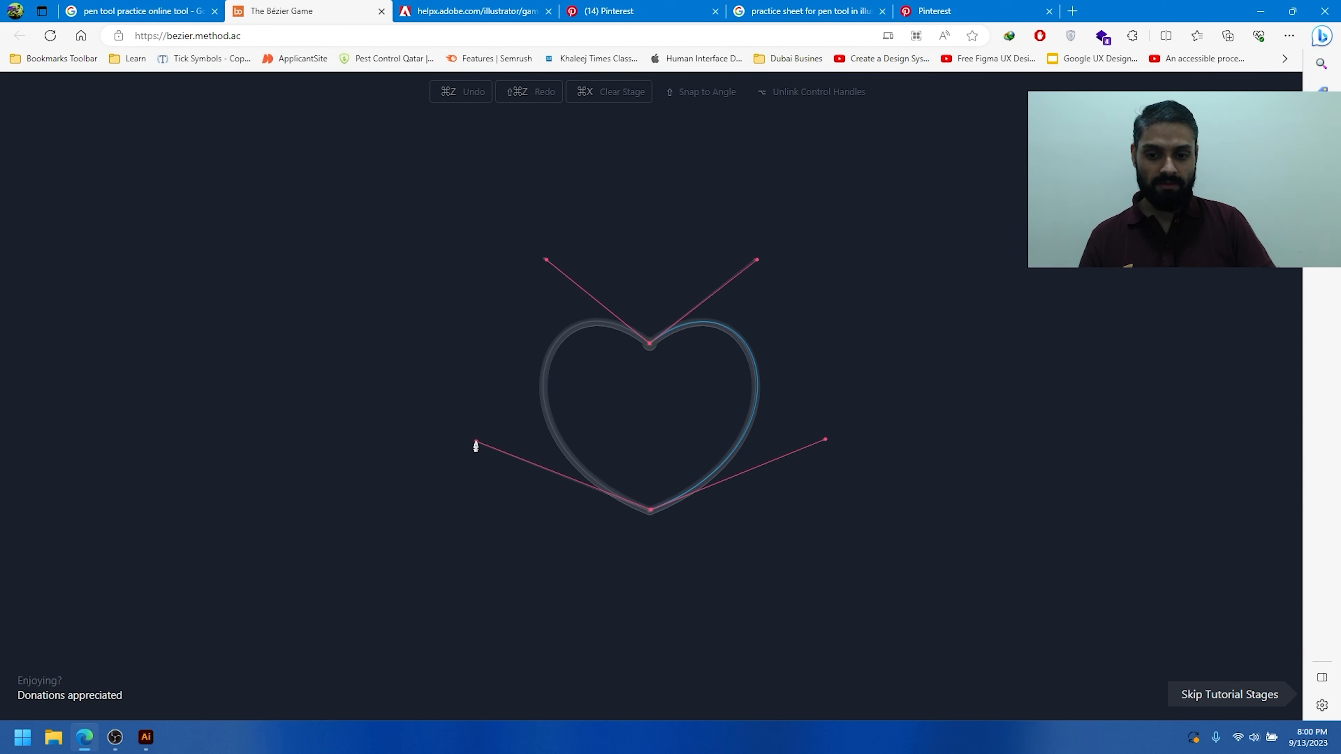
pyautogui.moveTo(649, 344); pyautogui.dragTo(756, 427)
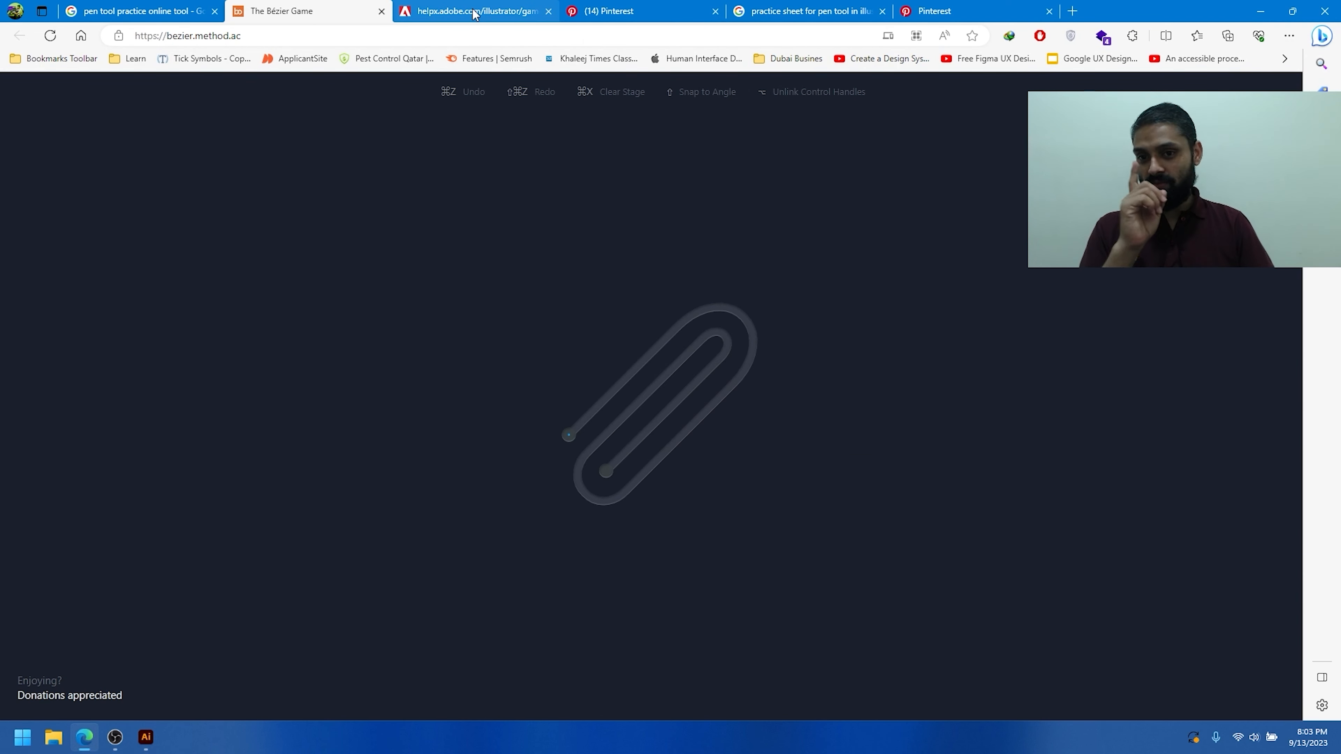
# Step: Switch to Adobe's pen tool game at helpx.adobe.com, start it, and plot a first straight-segment flight path through the cave
pyautogui.click(475, 13)
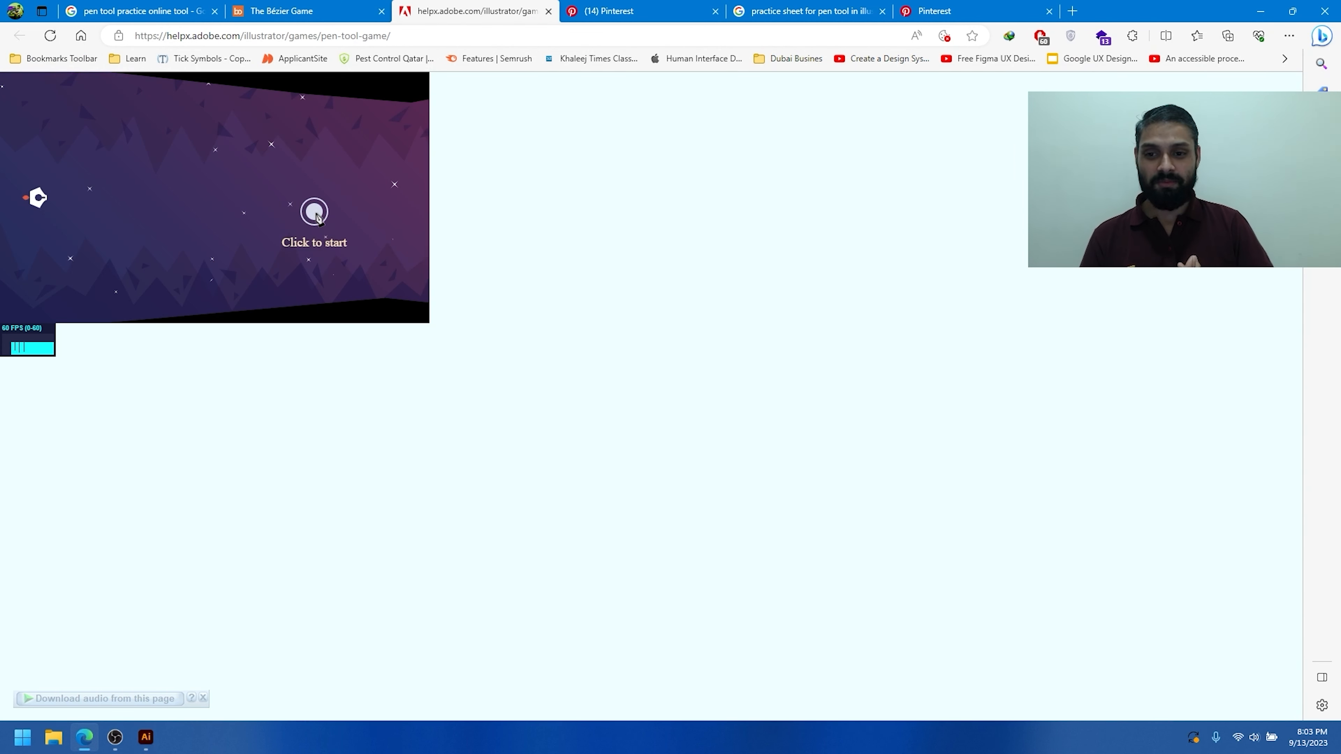
pyautogui.click(315, 214)
pyautogui.click(397, 207)
pyautogui.click(409, 230)
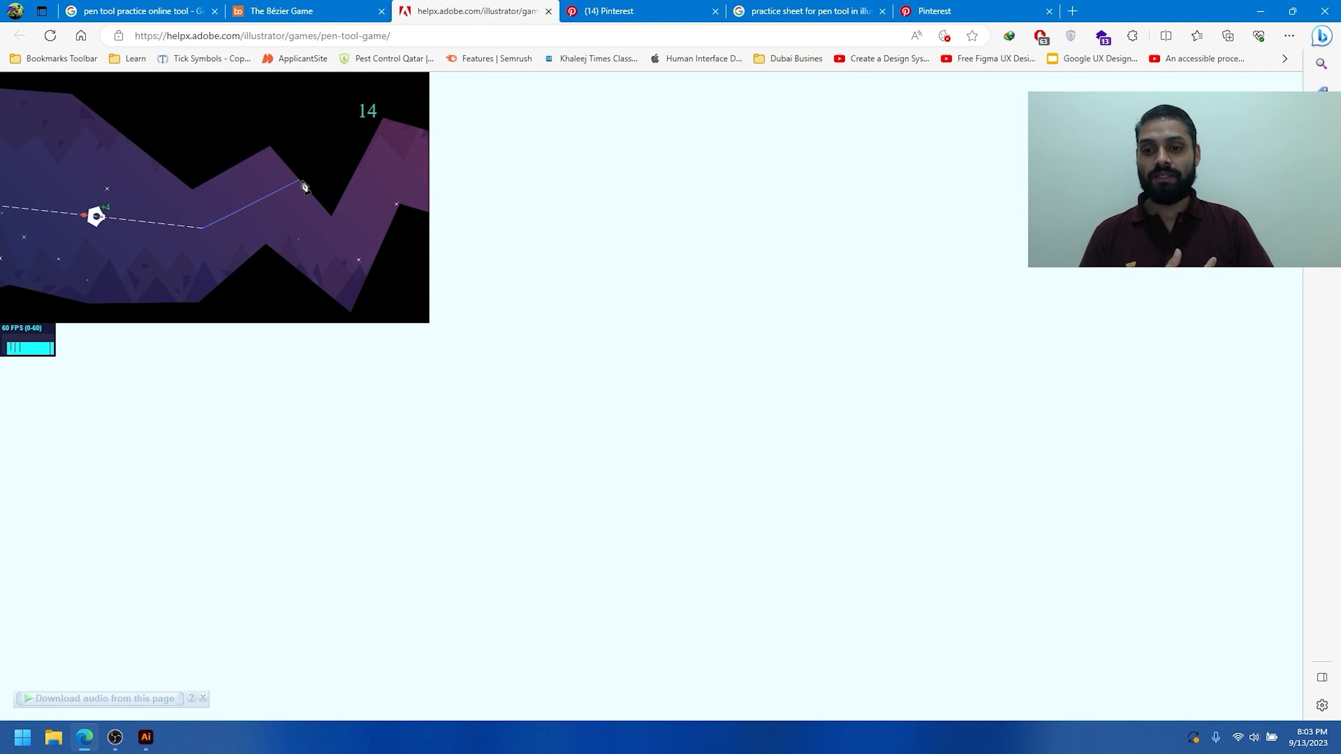
pyautogui.click(297, 176)
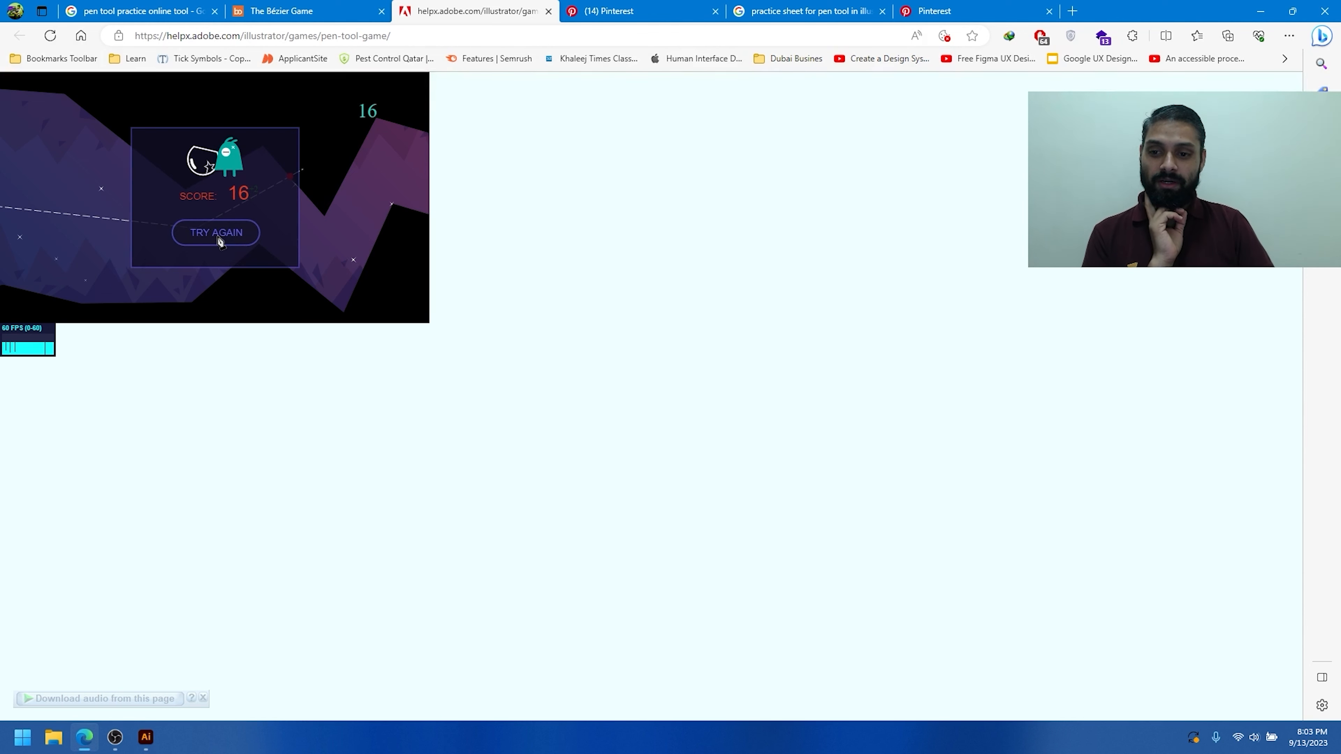
# Step: Retry the game and plot straight segments through the cave's opening stretch and around its first zigzag
pyautogui.click(221, 242)
pyautogui.click(311, 212)
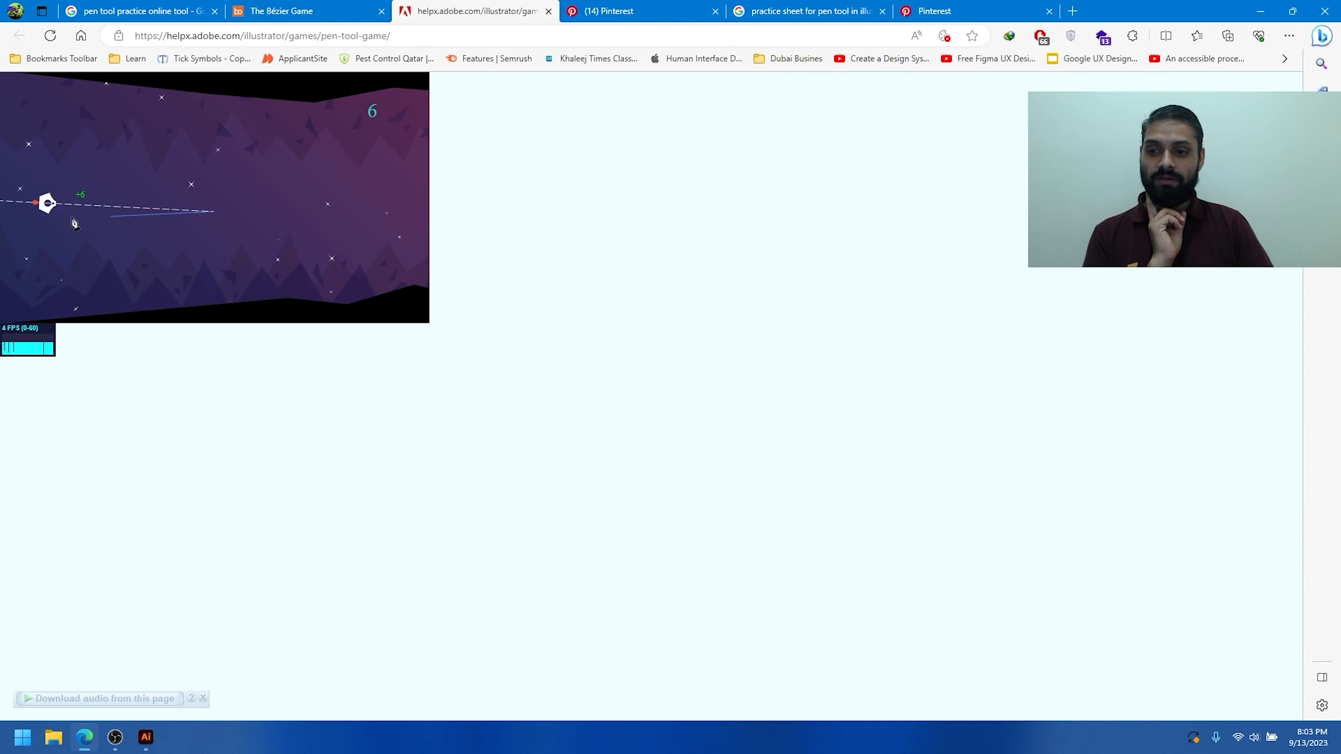
pyautogui.click(415, 212)
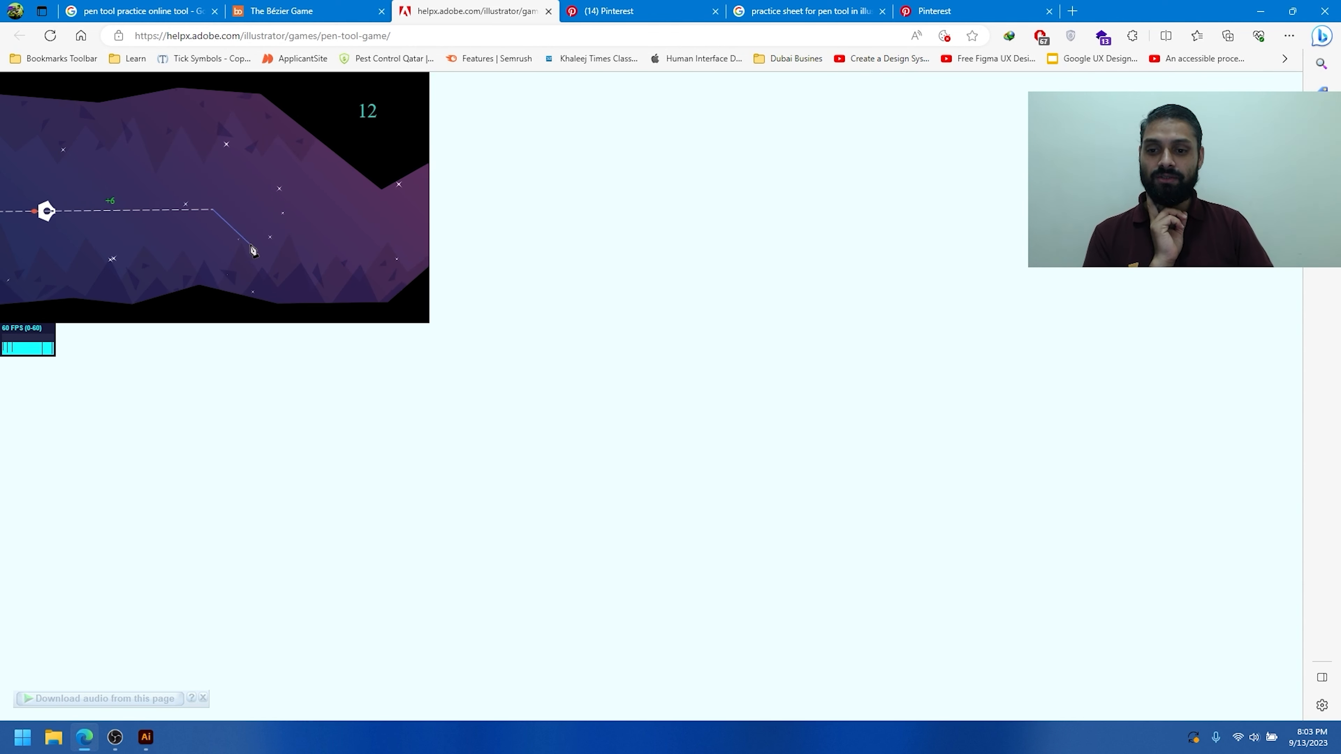
pyautogui.click(370, 233)
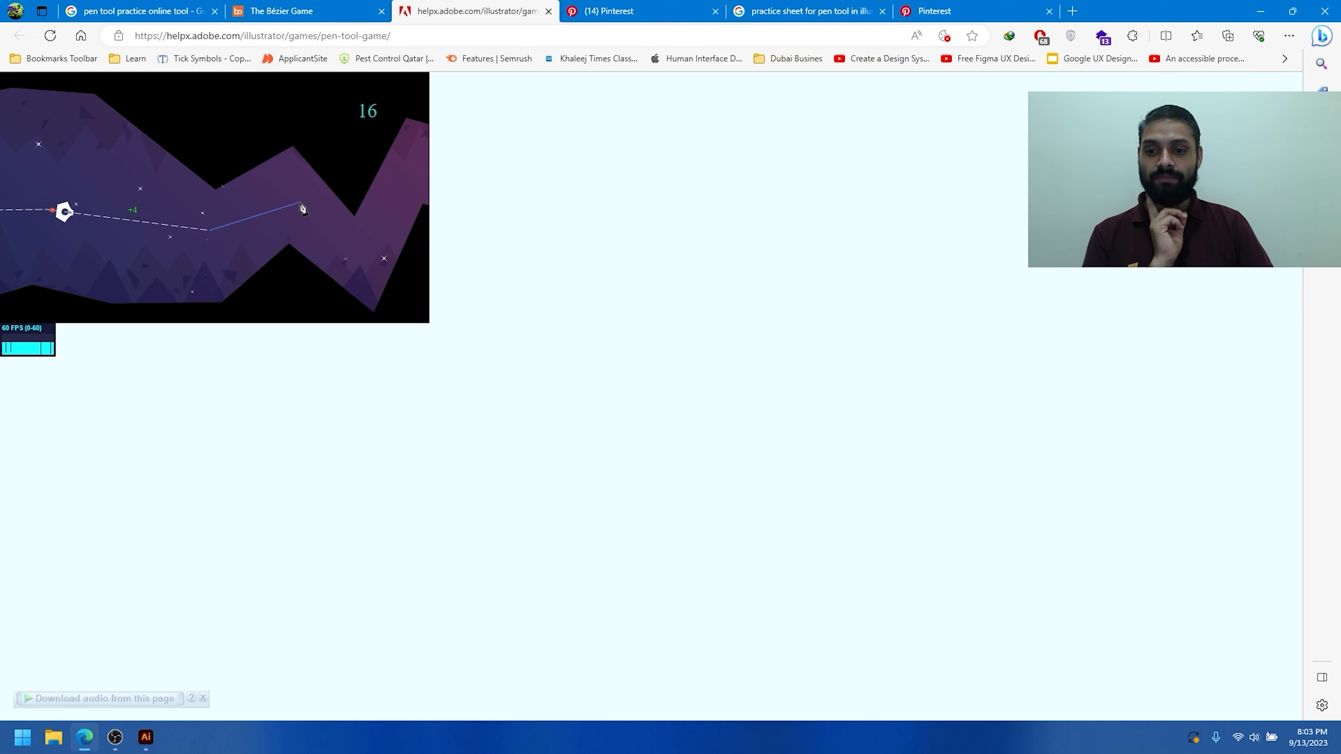
pyautogui.click(302, 205)
pyautogui.click(264, 261)
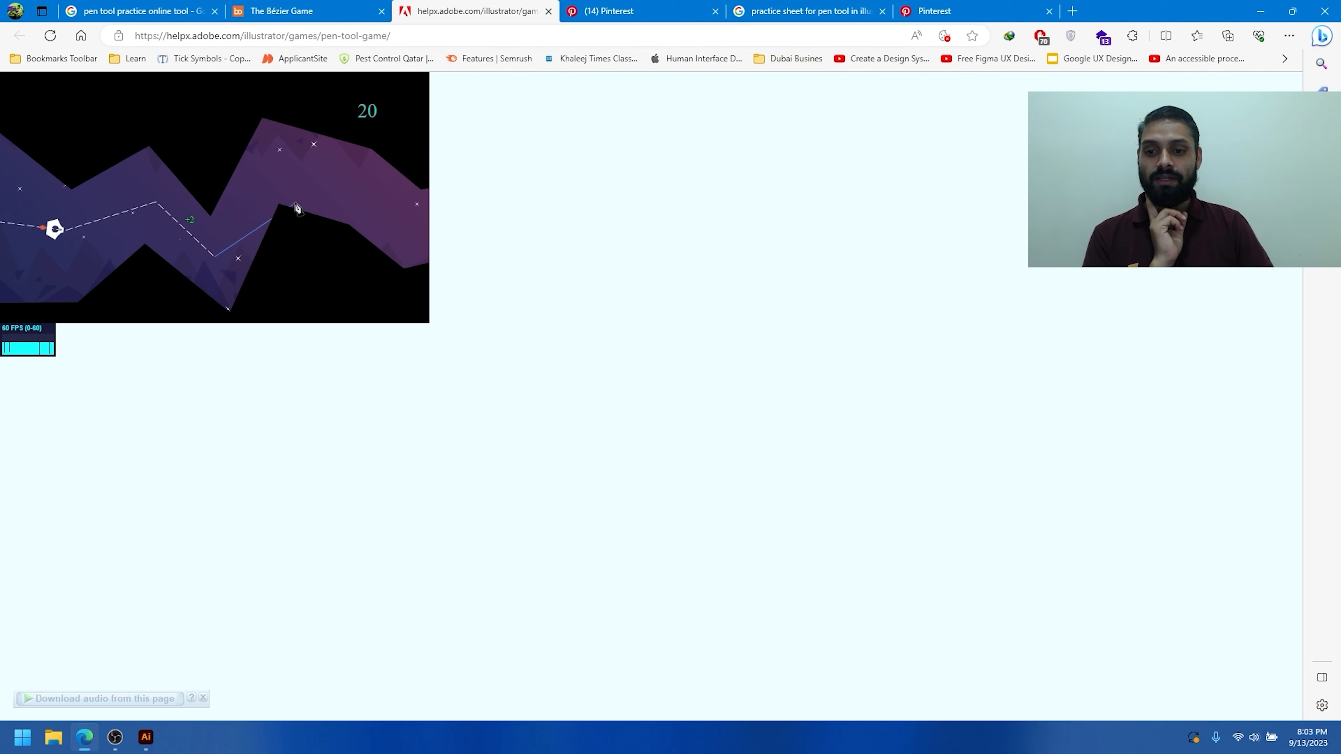
pyautogui.click(261, 181)
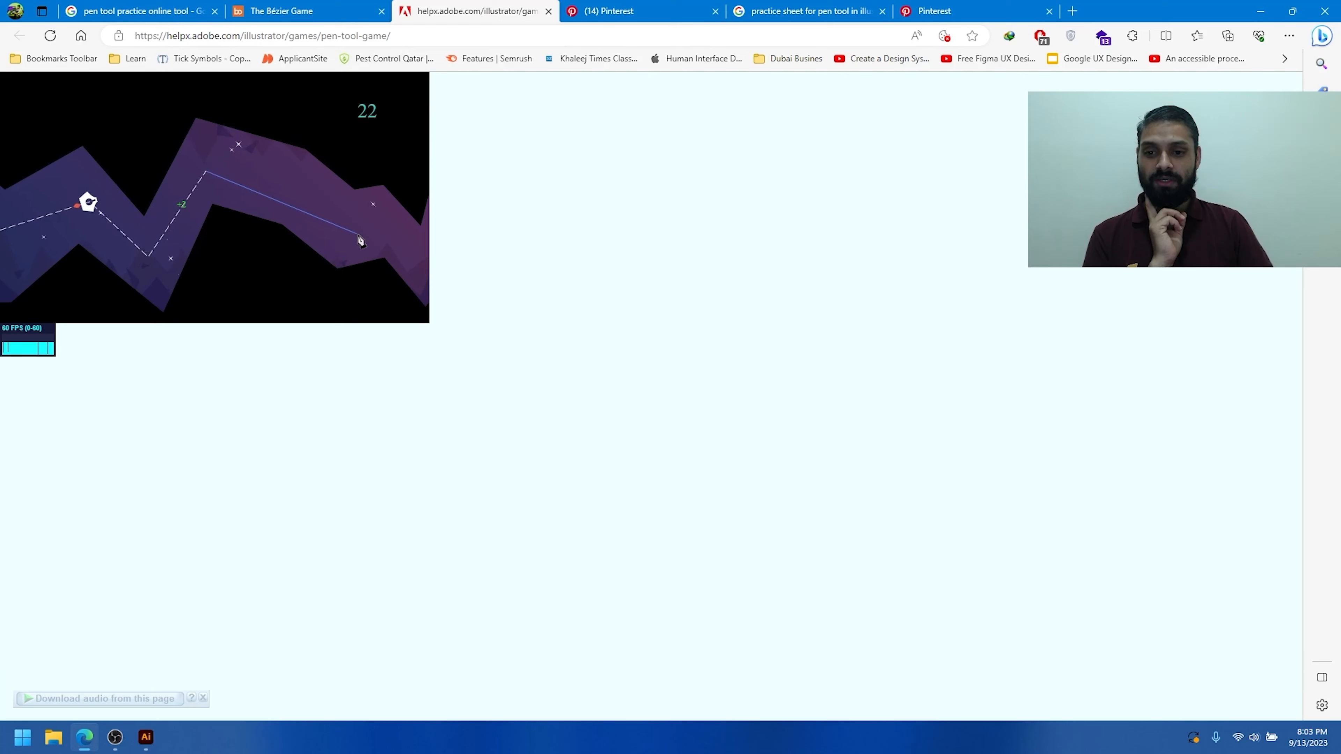
# Step: Extend the flight path with straight segments down the slope, over the tall peak, into the deep dip and out through the jagged narrows
pyautogui.click(368, 239)
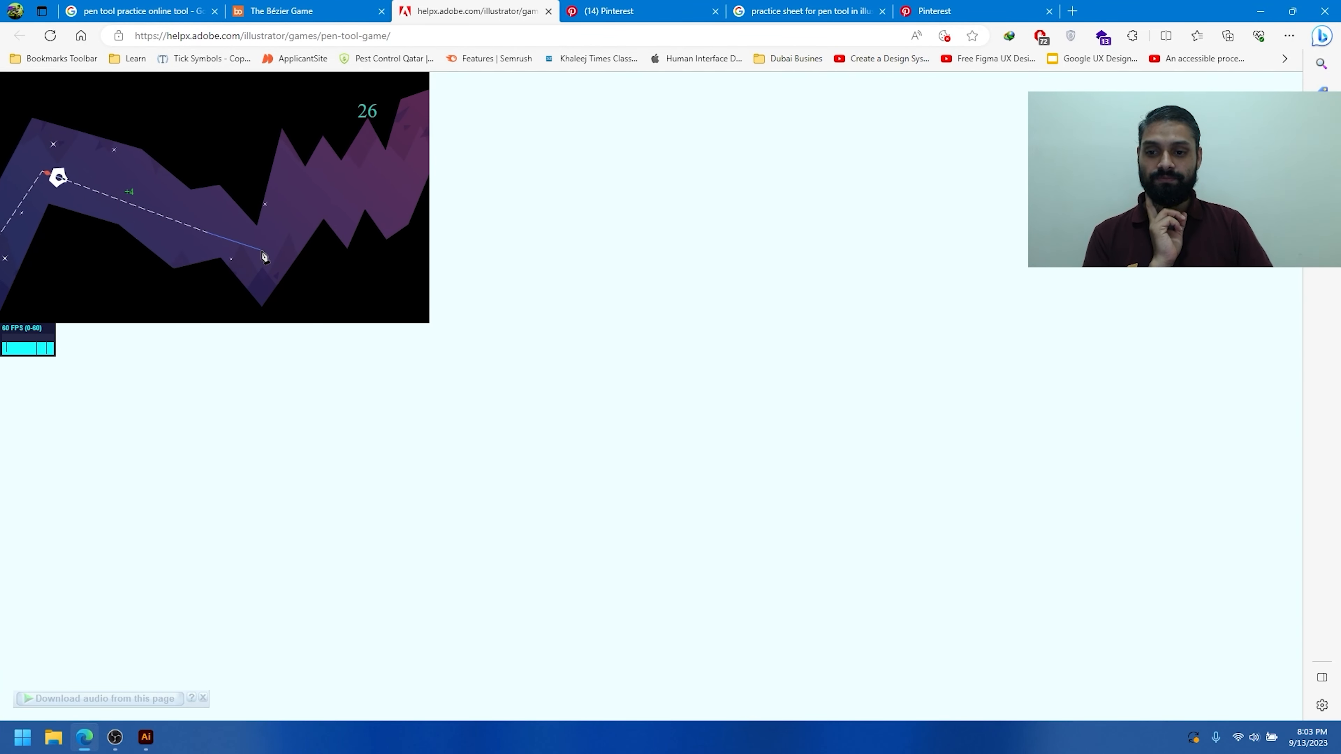
pyautogui.click(289, 187)
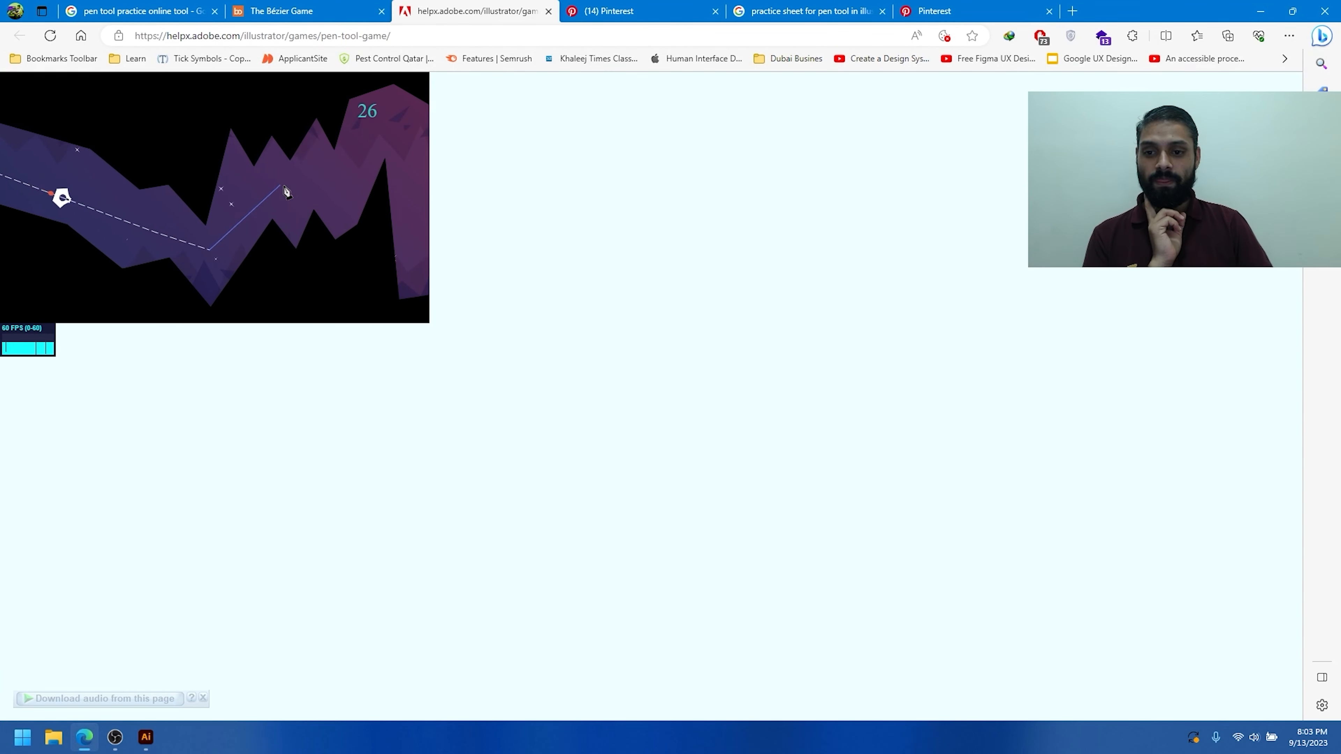
pyautogui.click(297, 148)
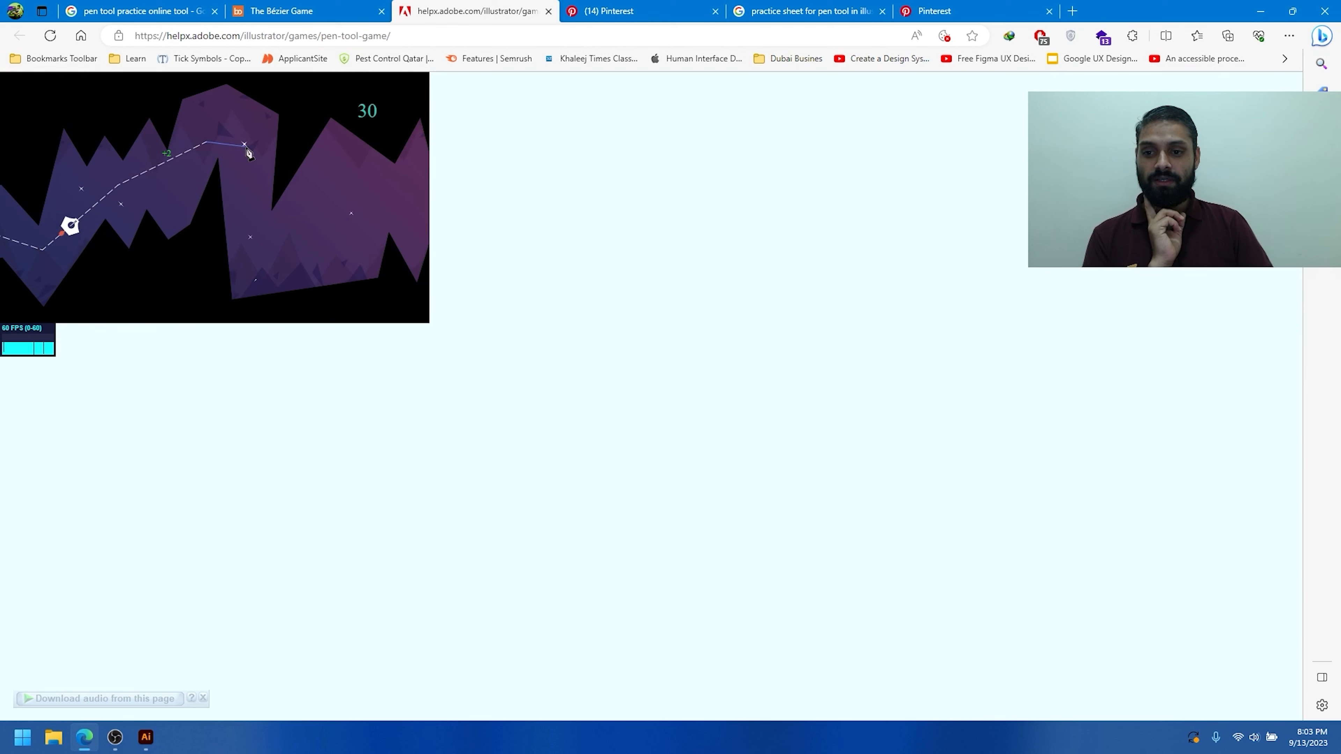
pyautogui.click(218, 271)
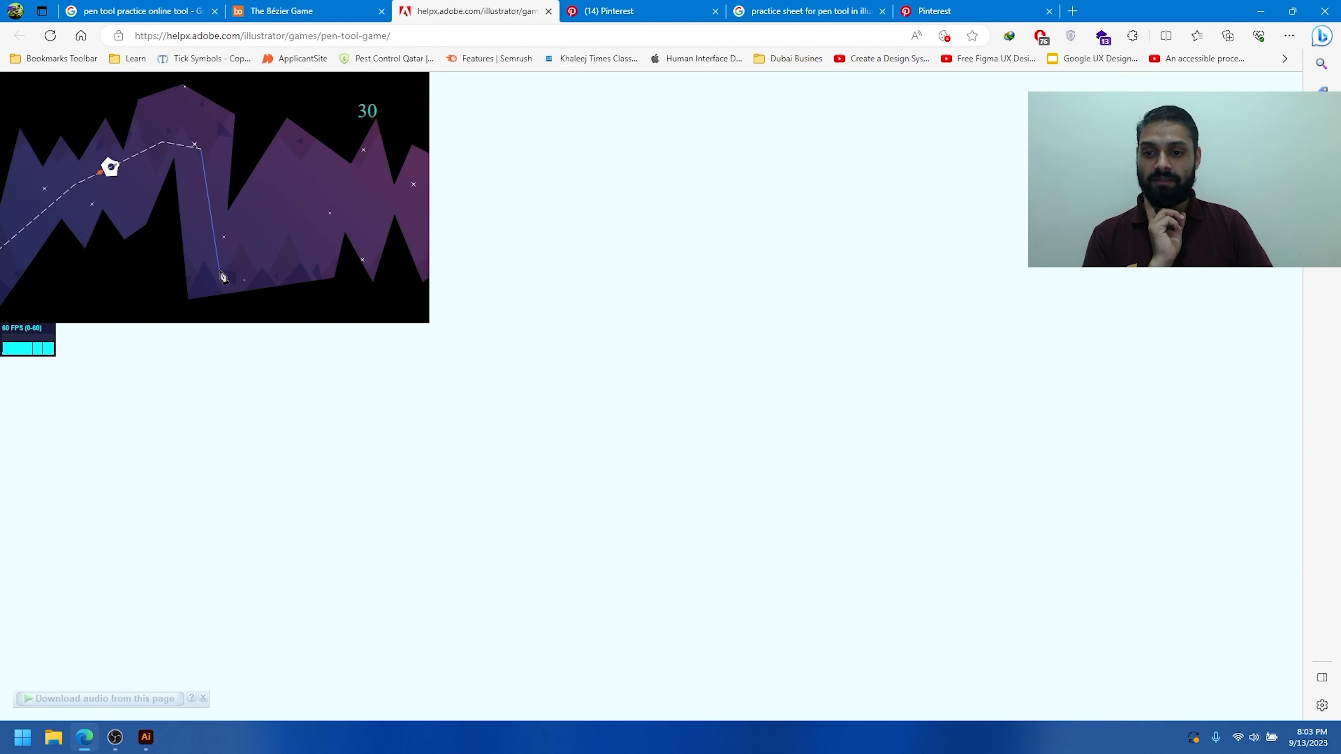
pyautogui.click(332, 210)
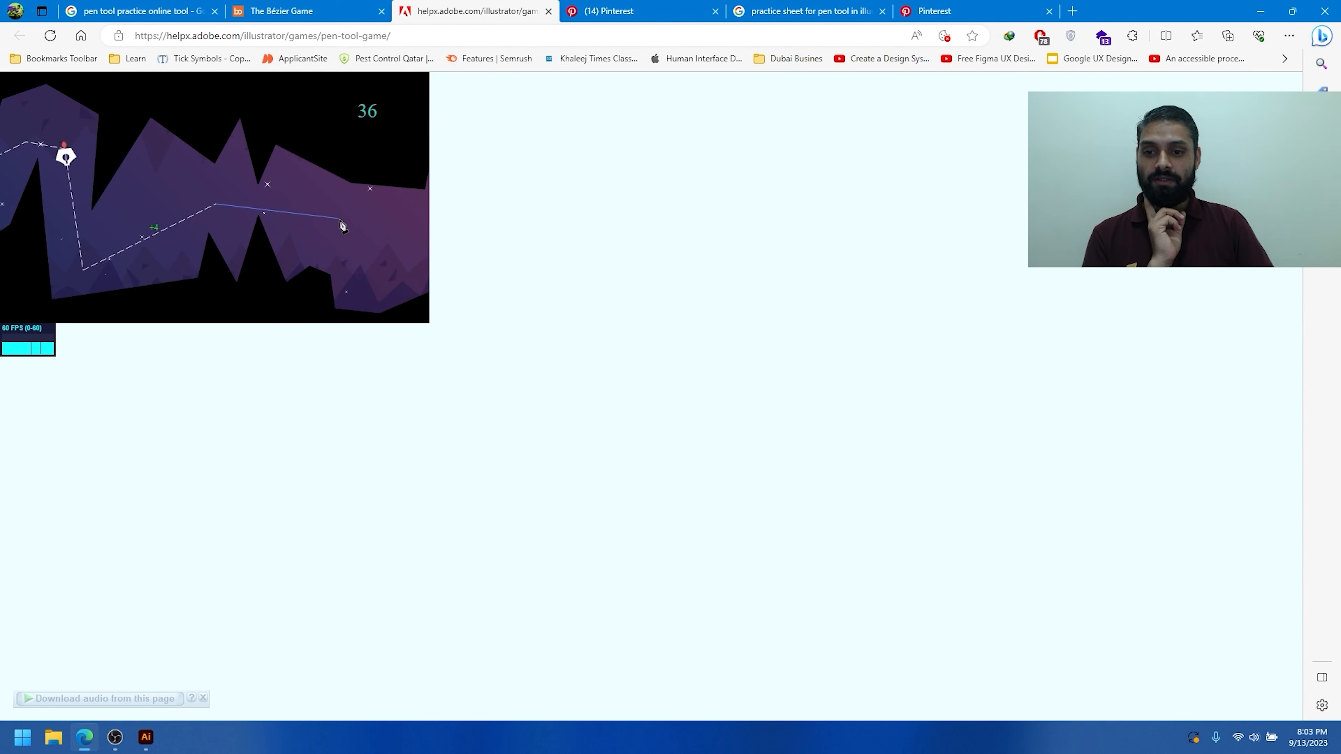
pyautogui.click(341, 217)
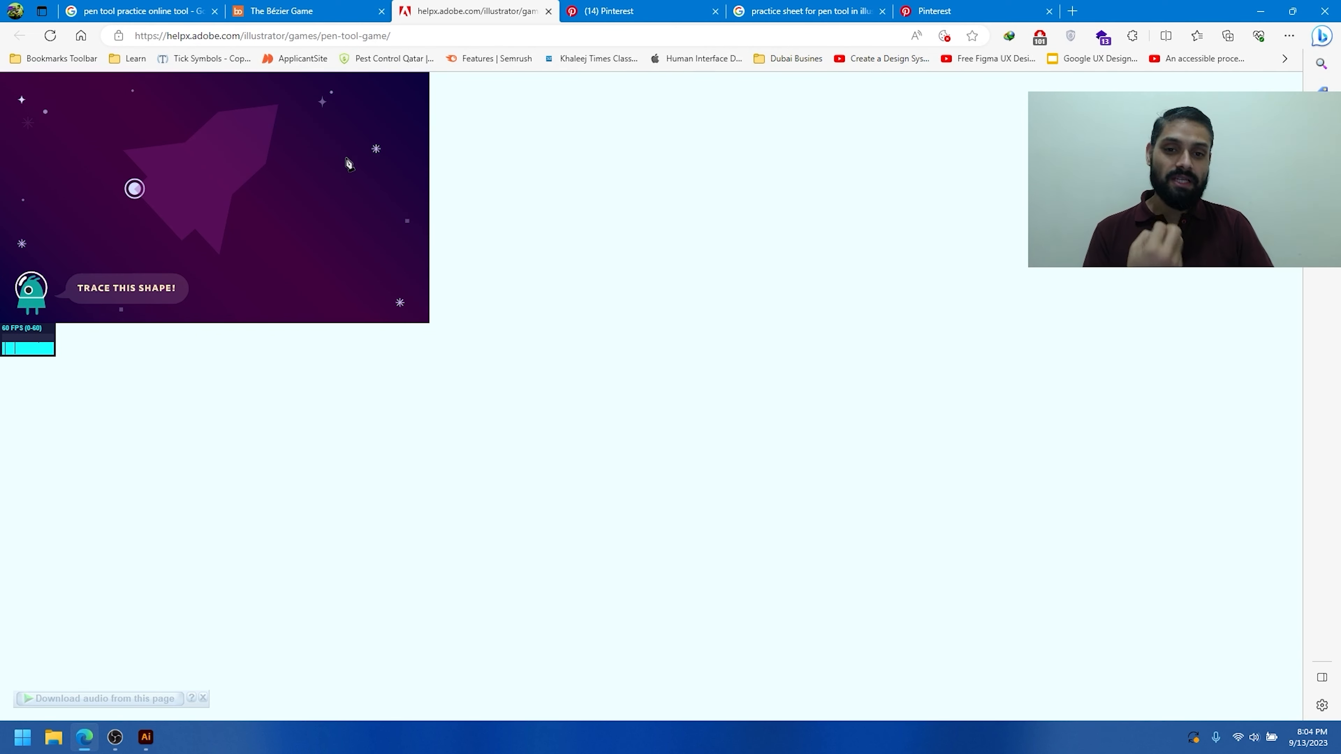
# Step: Switch to the Pinterest results for pen tool practice sheets and open the heart outline pin with anchor points and handles
pyautogui.click(617, 13)
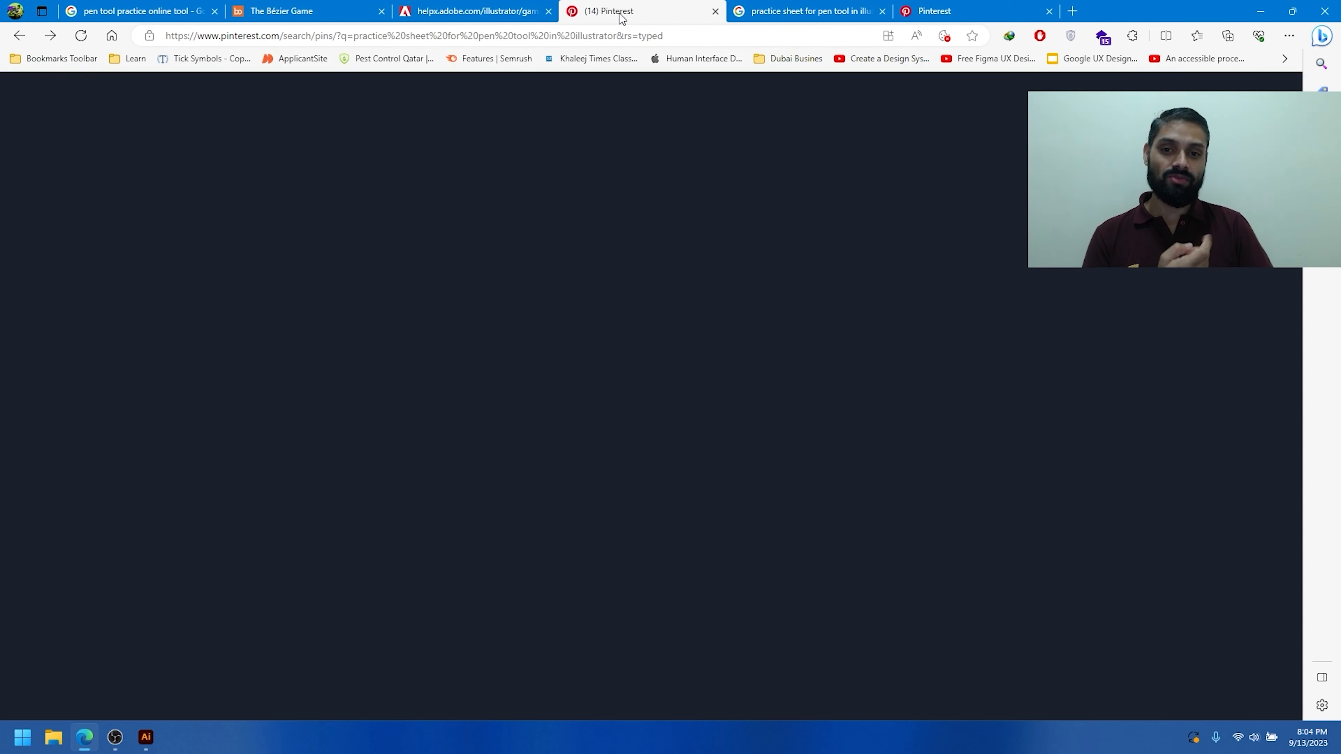
pyautogui.scroll(8, 476, 327)
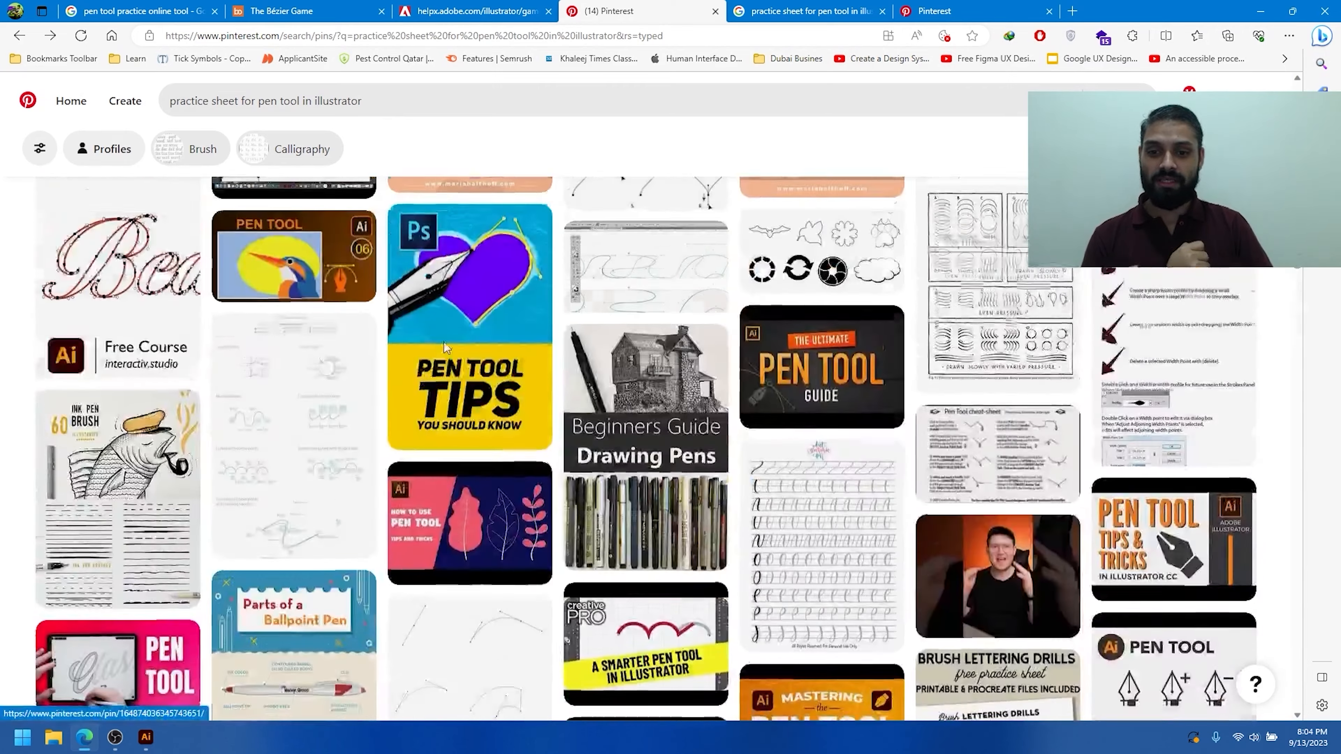
pyautogui.scroll(6, 485, 345)
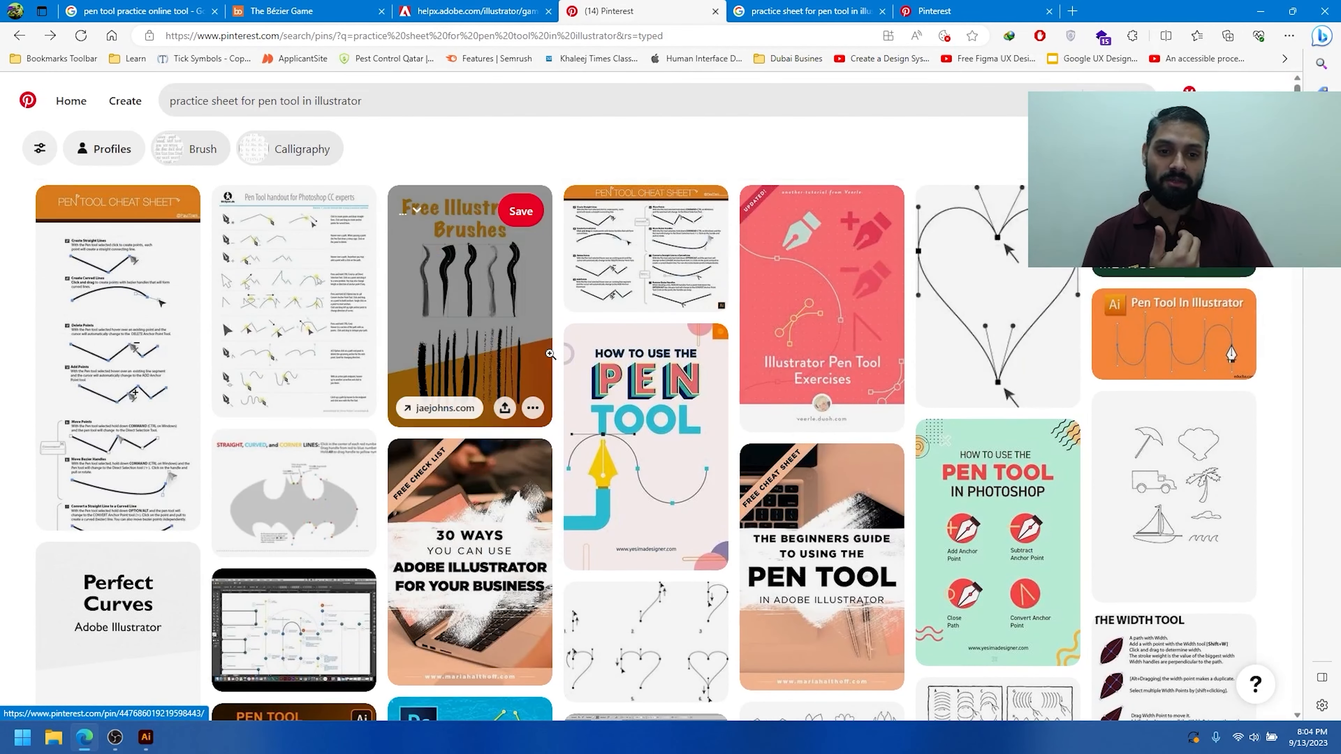
pyautogui.click(1003, 277)
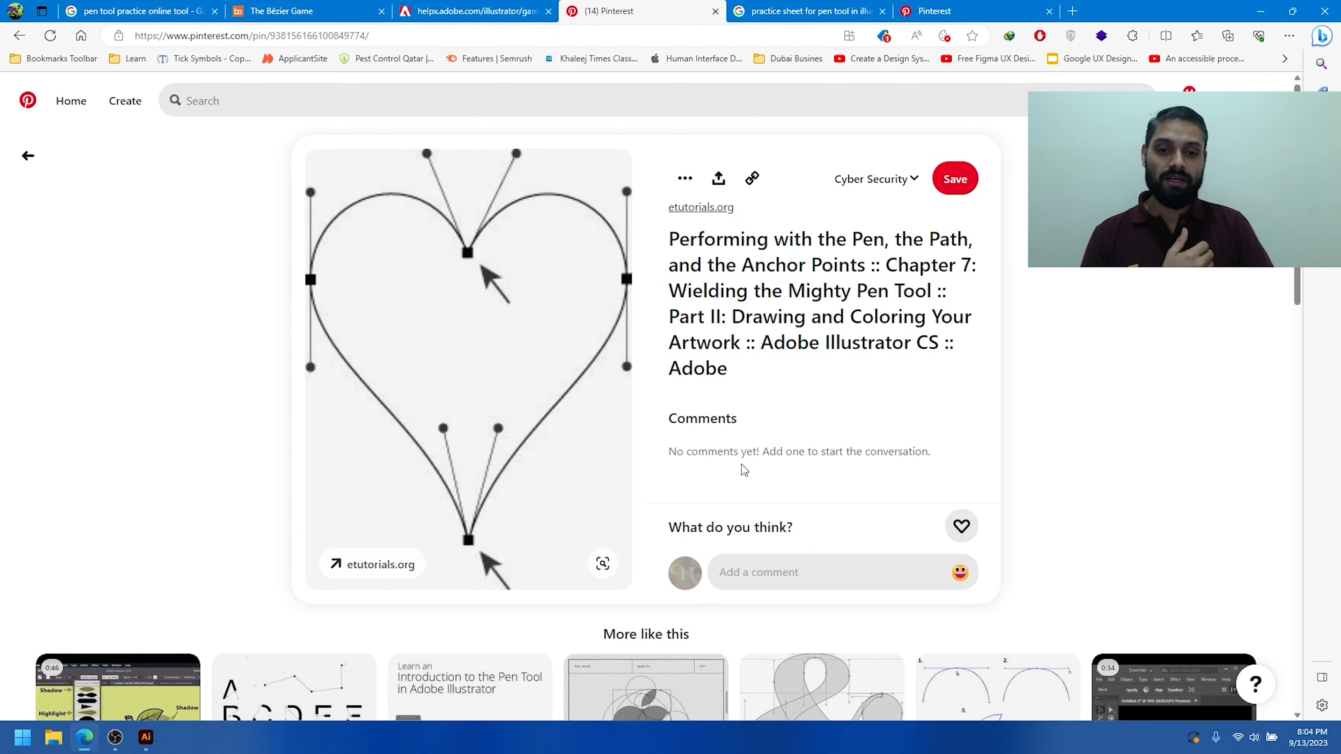
# Step: Look over the related pins and copy the heart outline image
pyautogui.scroll(-2, 673, 476)
pyautogui.scroll(-2, 673, 476)
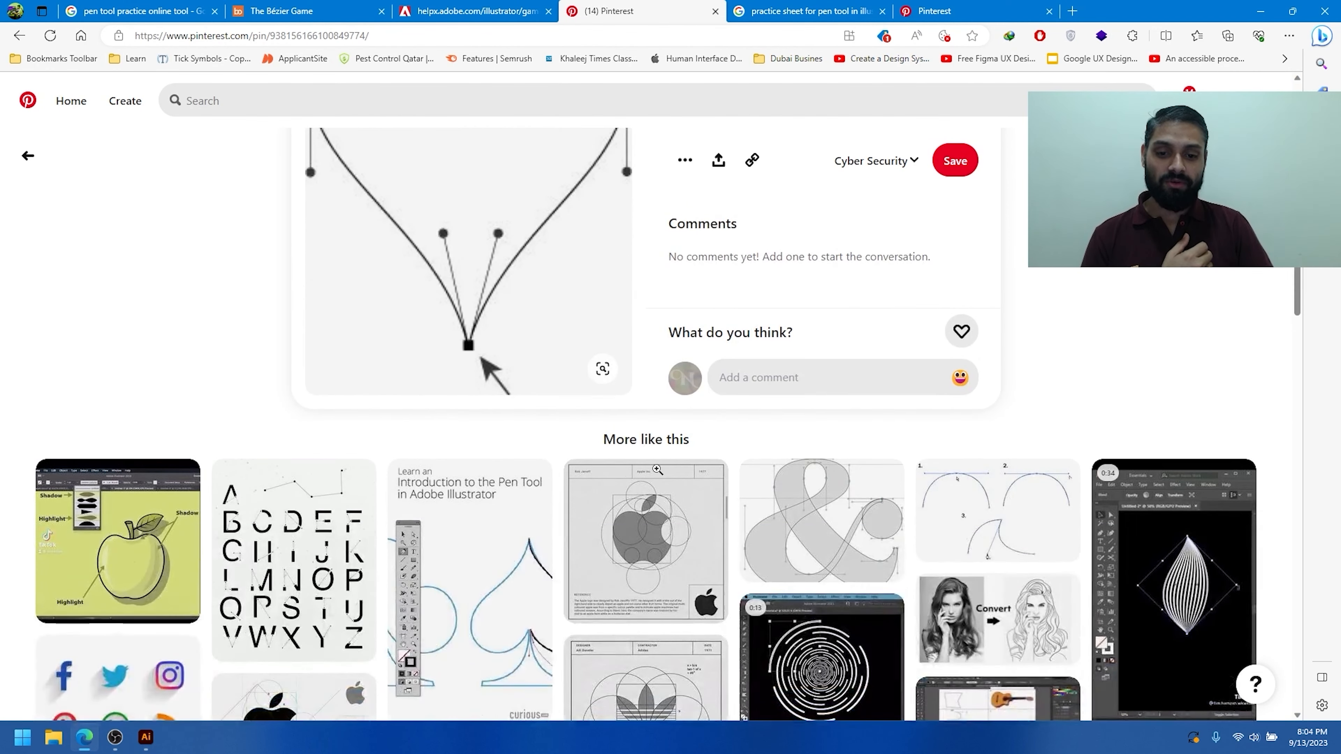
pyautogui.scroll(4, 496, 307)
pyautogui.rightClick(480, 292)
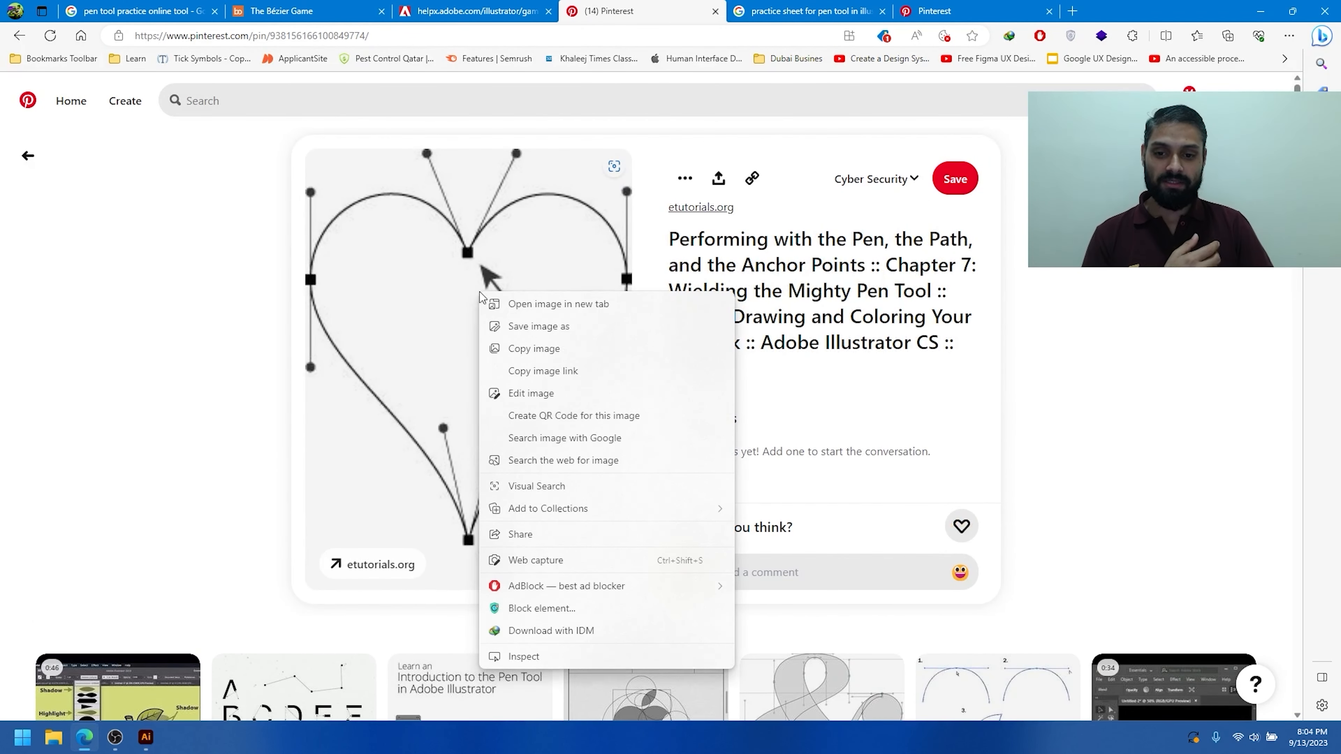
pyautogui.click(532, 350)
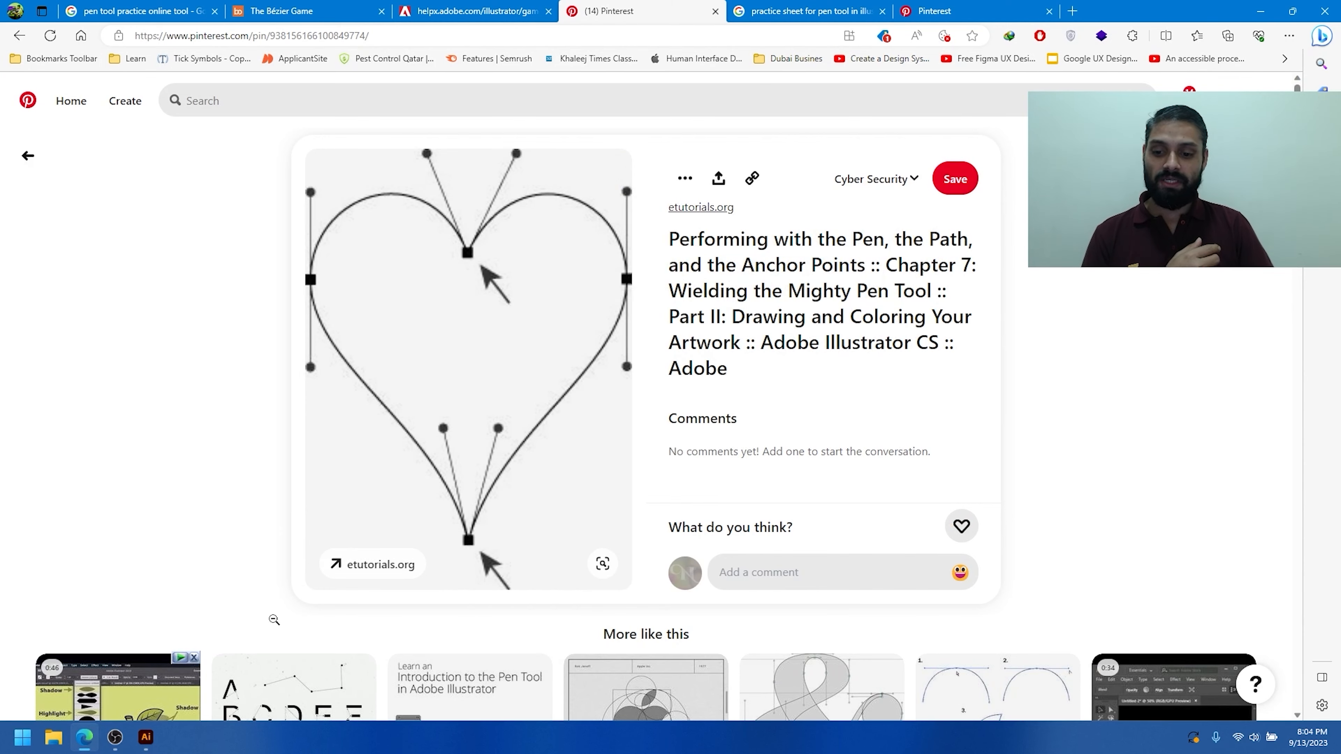
# Step: Switch to Illustrator and move all the practice shapes left, clear of the artboard
pyautogui.click(146, 737)
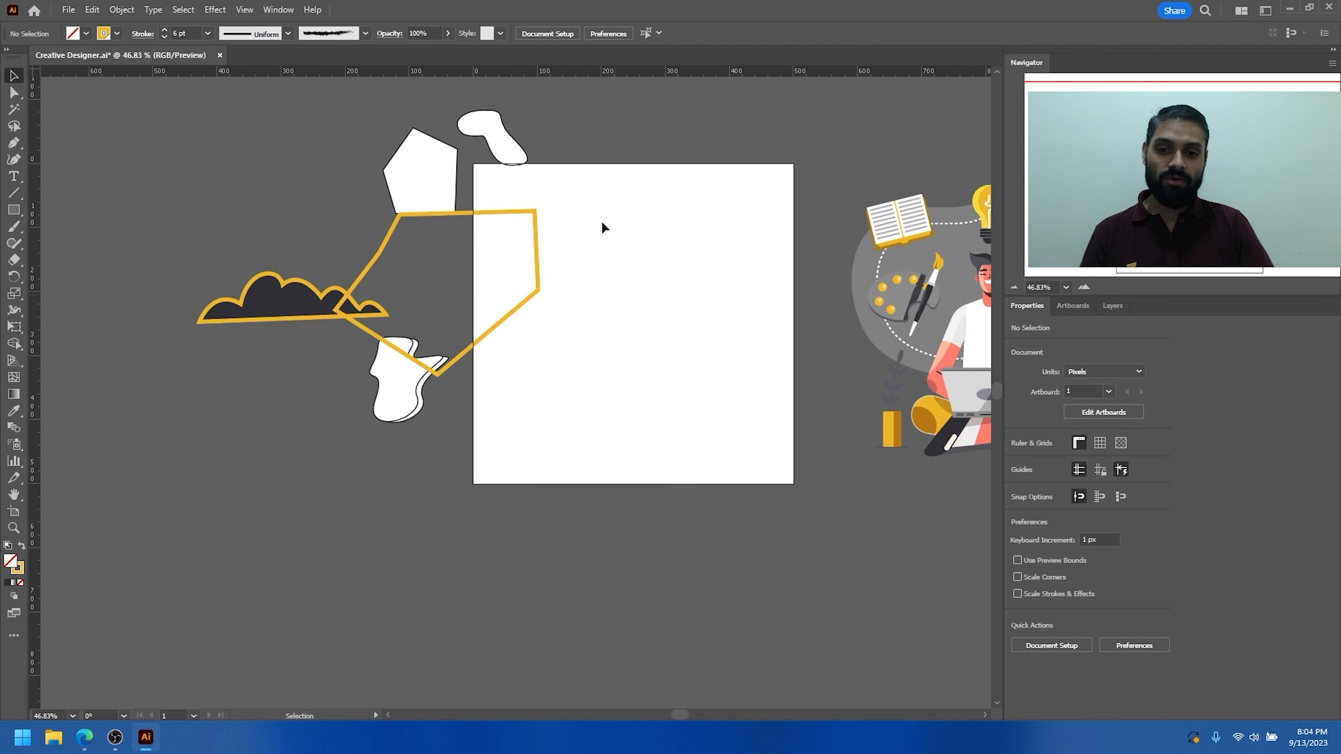
pyautogui.moveTo(574, 114); pyautogui.dragTo(258, 448)
pyautogui.moveTo(427, 174); pyautogui.dragTo(176, 215)
# Step: Paste the copied heart image, position it at about X 231 px, Y 254 px on the artboard, and expand the OBJECTS layer
pyautogui.hotkey('ctrl', 'v')
pyautogui.moveTo(569, 367); pyautogui.dragTo(661, 297)
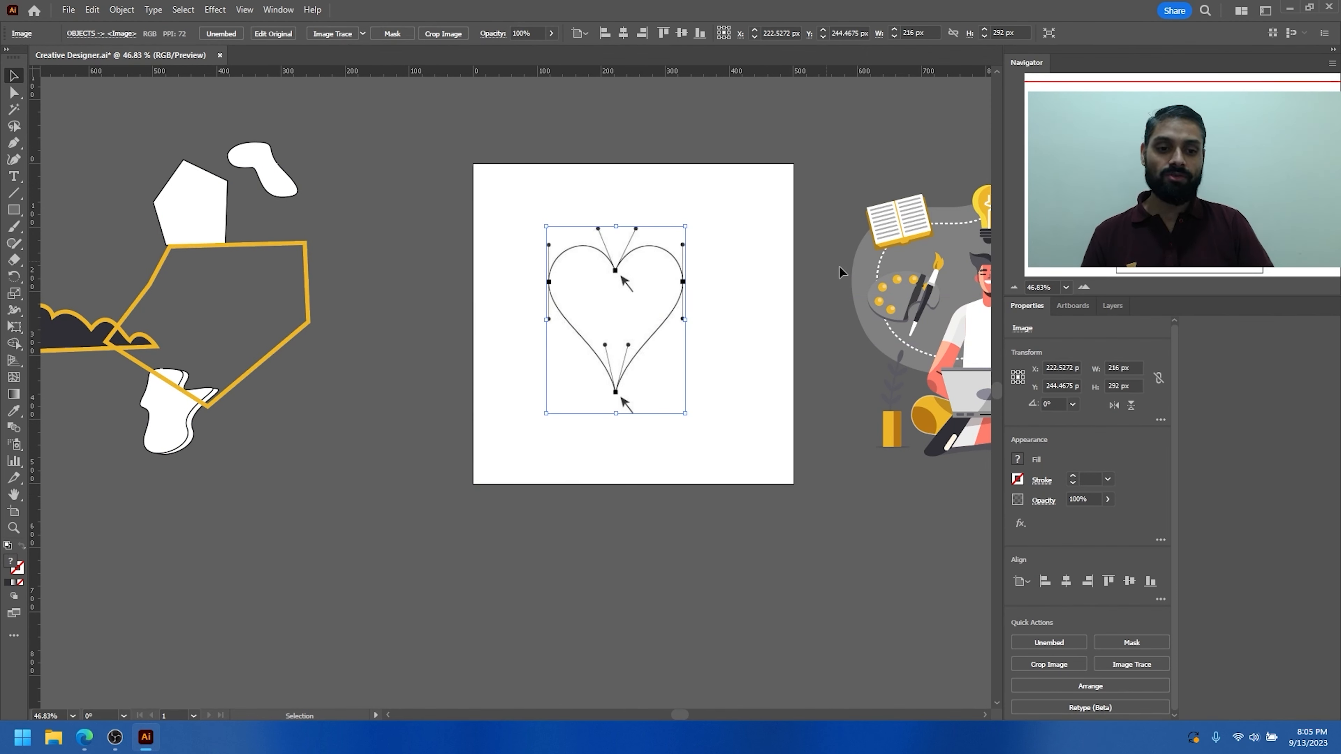
pyautogui.click(1114, 309)
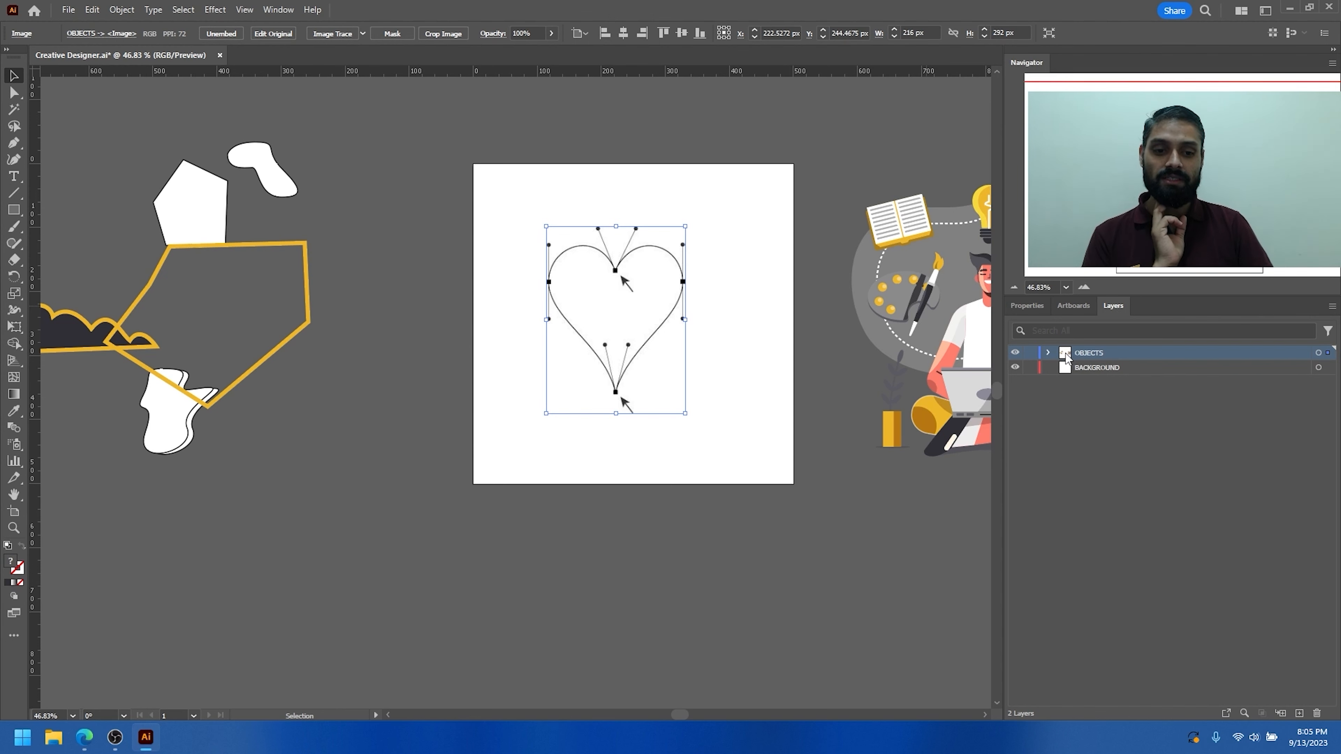
pyautogui.click(1048, 354)
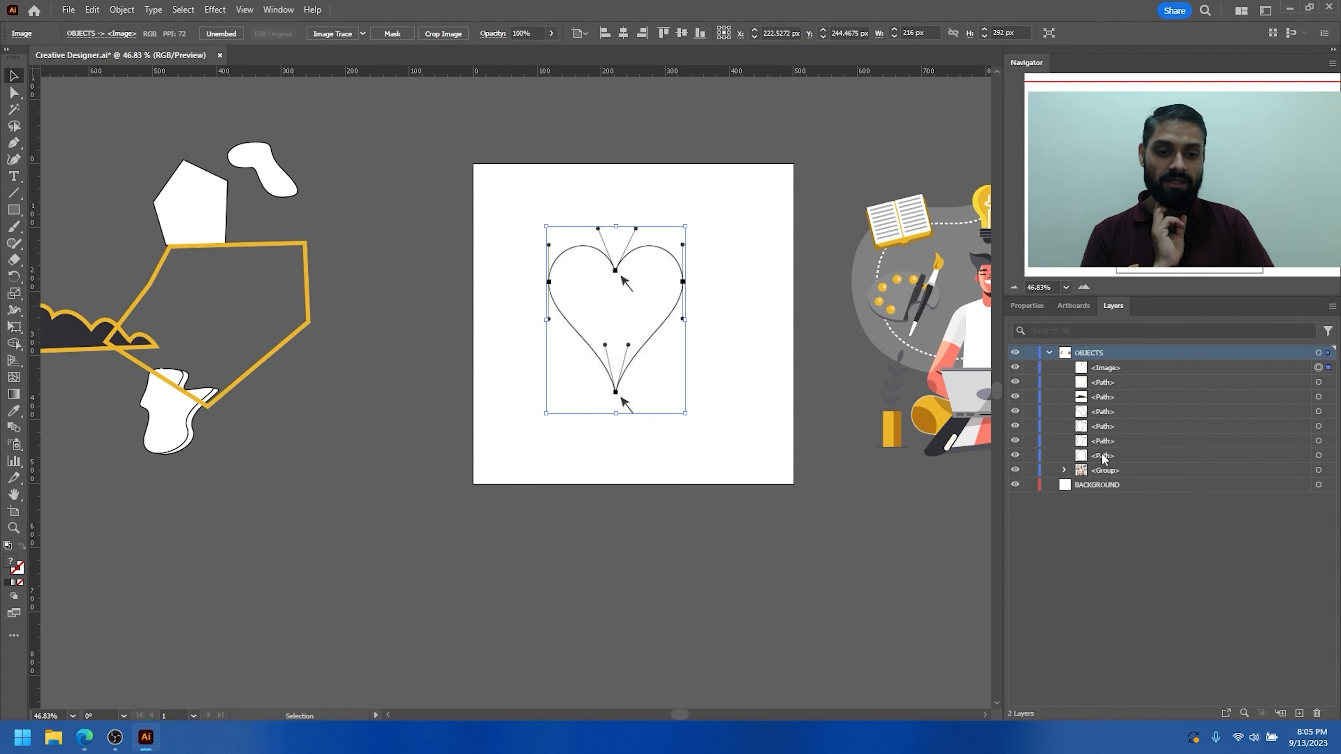
pyautogui.moveTo(638, 263); pyautogui.dragTo(644, 270)
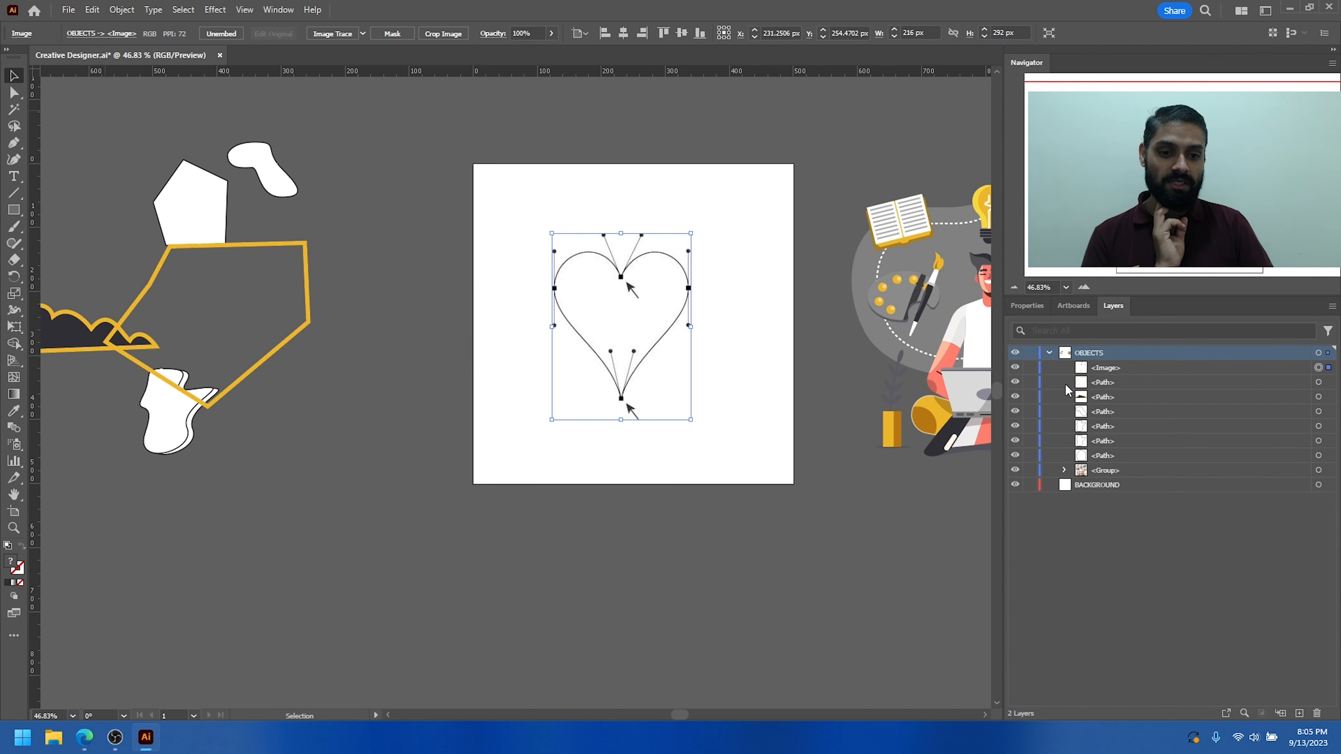
# Step: Lock the heart image in the OBJECTS layer, keep it visible, and test the lock by trying to move it
pyautogui.click(1029, 368)
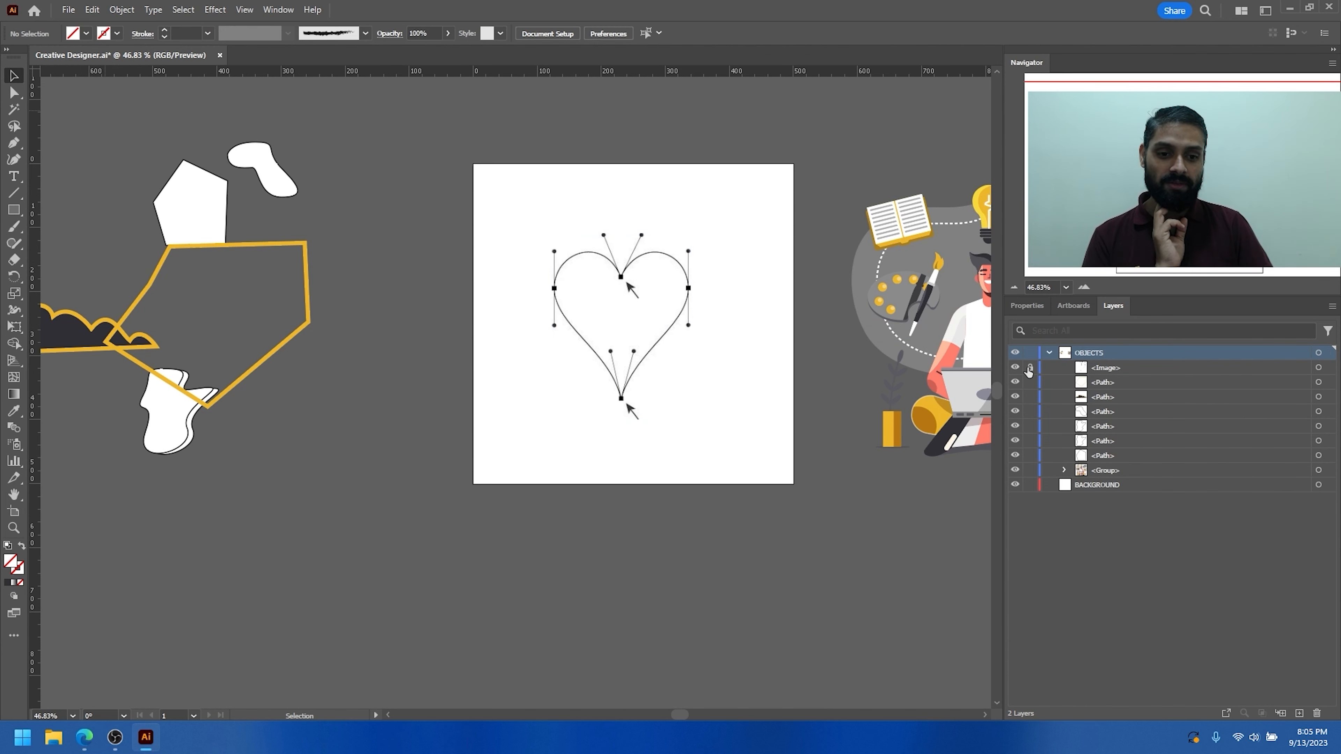
pyautogui.click(1015, 368)
pyautogui.click(1015, 368)
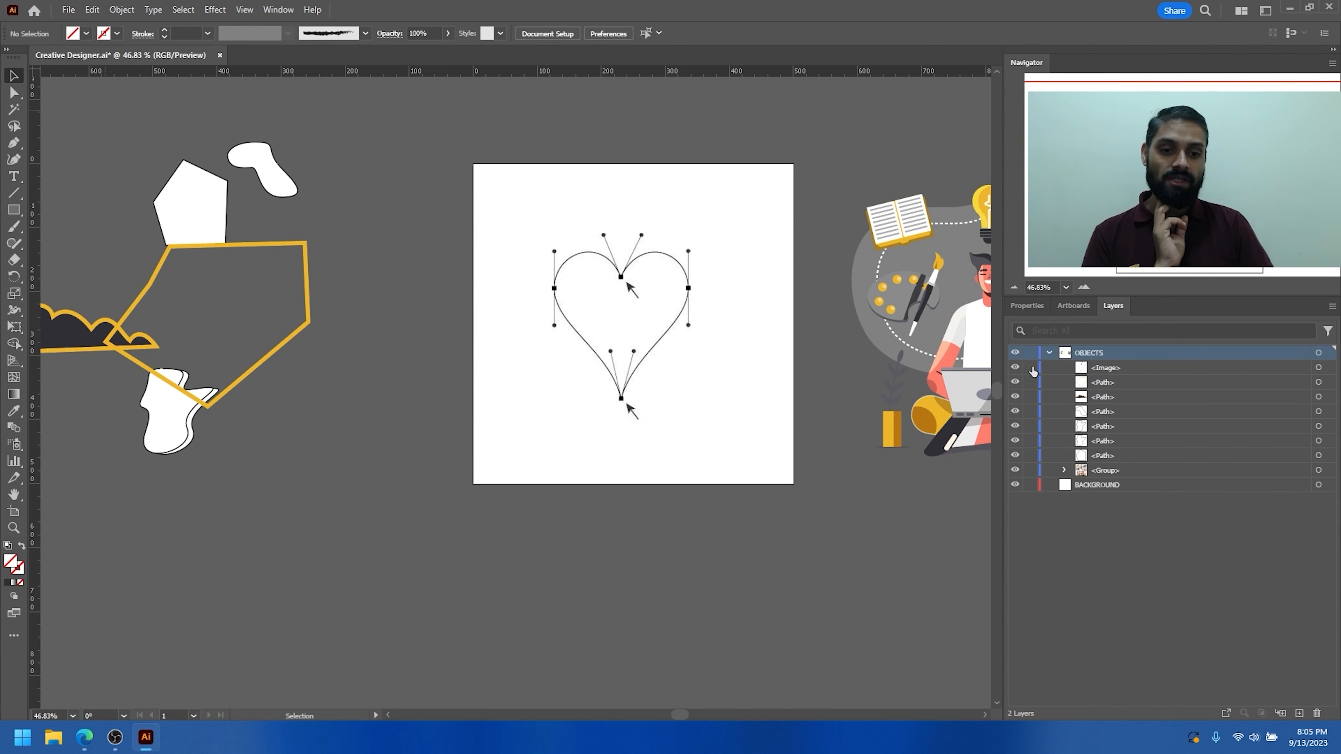
pyautogui.click(1030, 368)
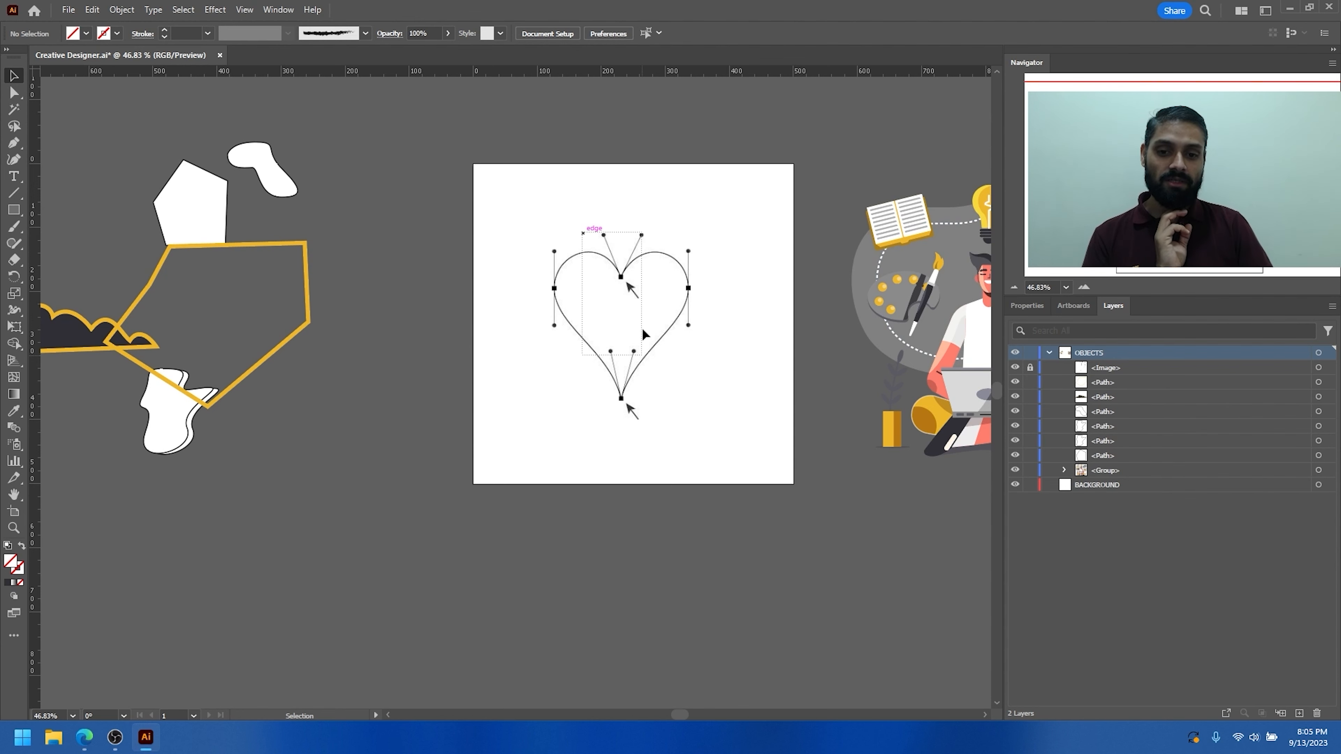
pyautogui.moveTo(651, 288); pyautogui.dragTo(629, 338)
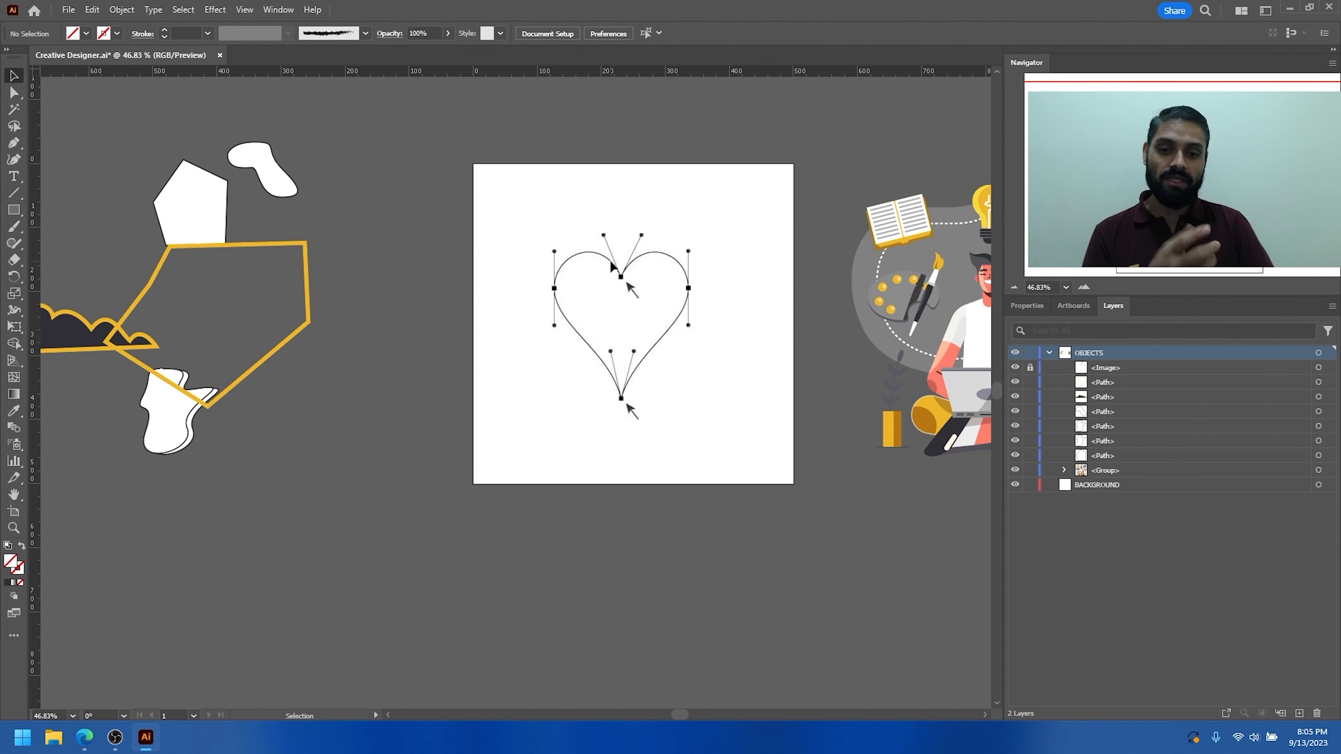
pyautogui.click(624, 278)
# Step: Trace the heart's right lobe with the Pen tool from the top notch to the right anchor, matching its lower handle to the template's
pyautogui.moveTo(723, 302); pyautogui.dragTo(808, 305)
pyautogui.moveTo(614, 326); pyautogui.dragTo(518, 315)
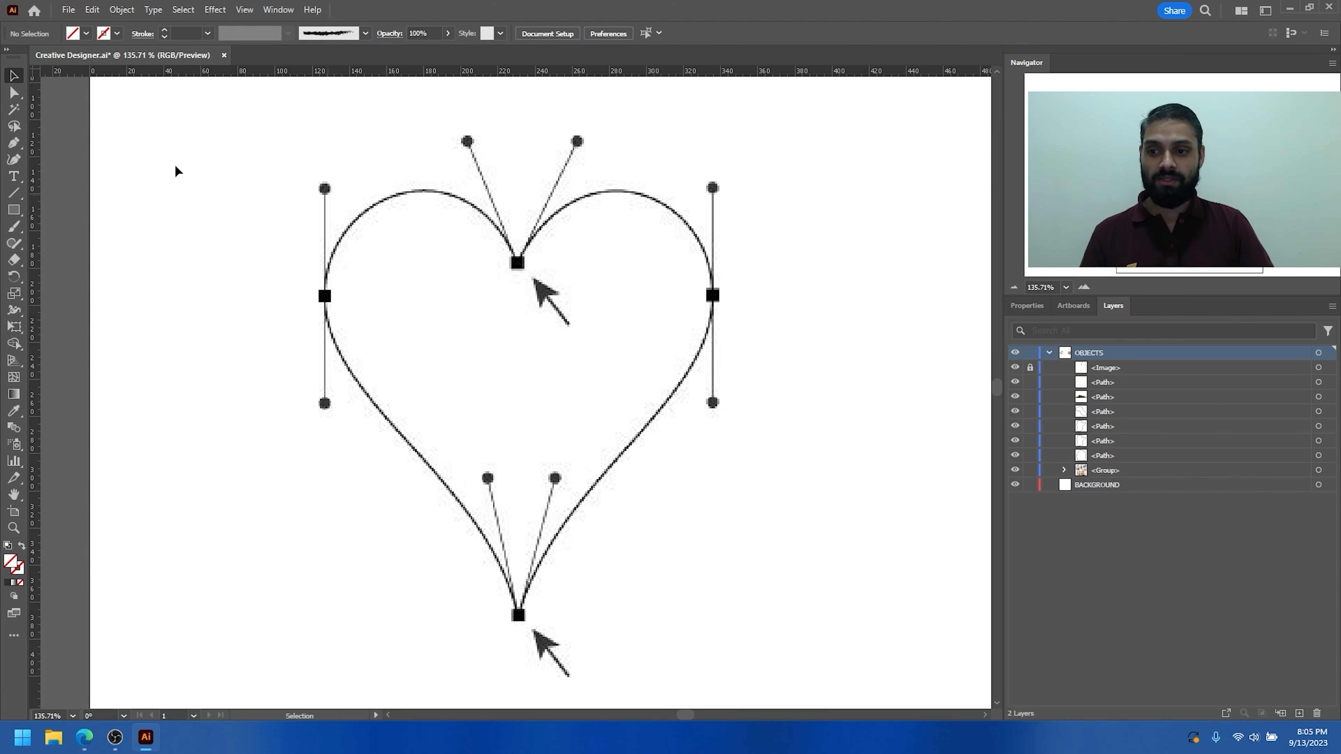
pyautogui.press('p')
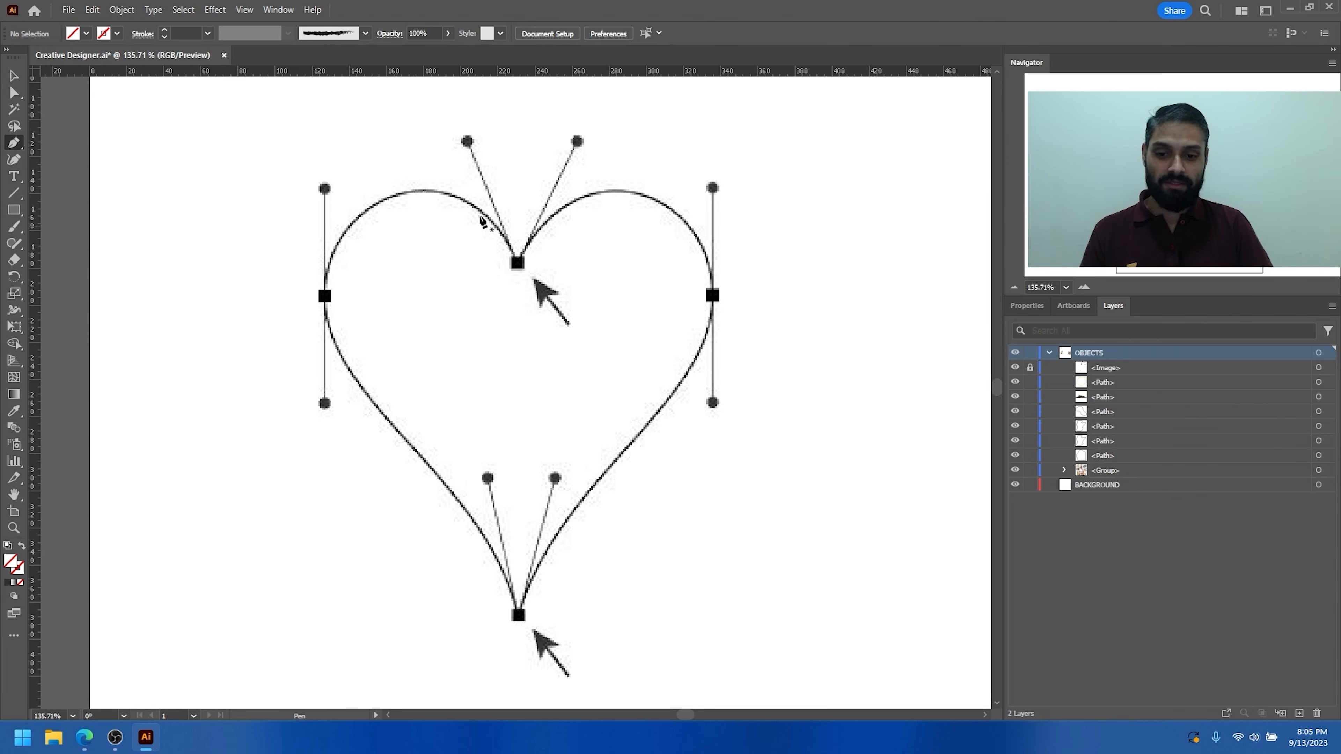
pyautogui.click(518, 263)
pyautogui.moveTo(713, 295); pyautogui.dragTo(702, 333)
pyautogui.moveTo(698, 401); pyautogui.dragTo(791, 510)
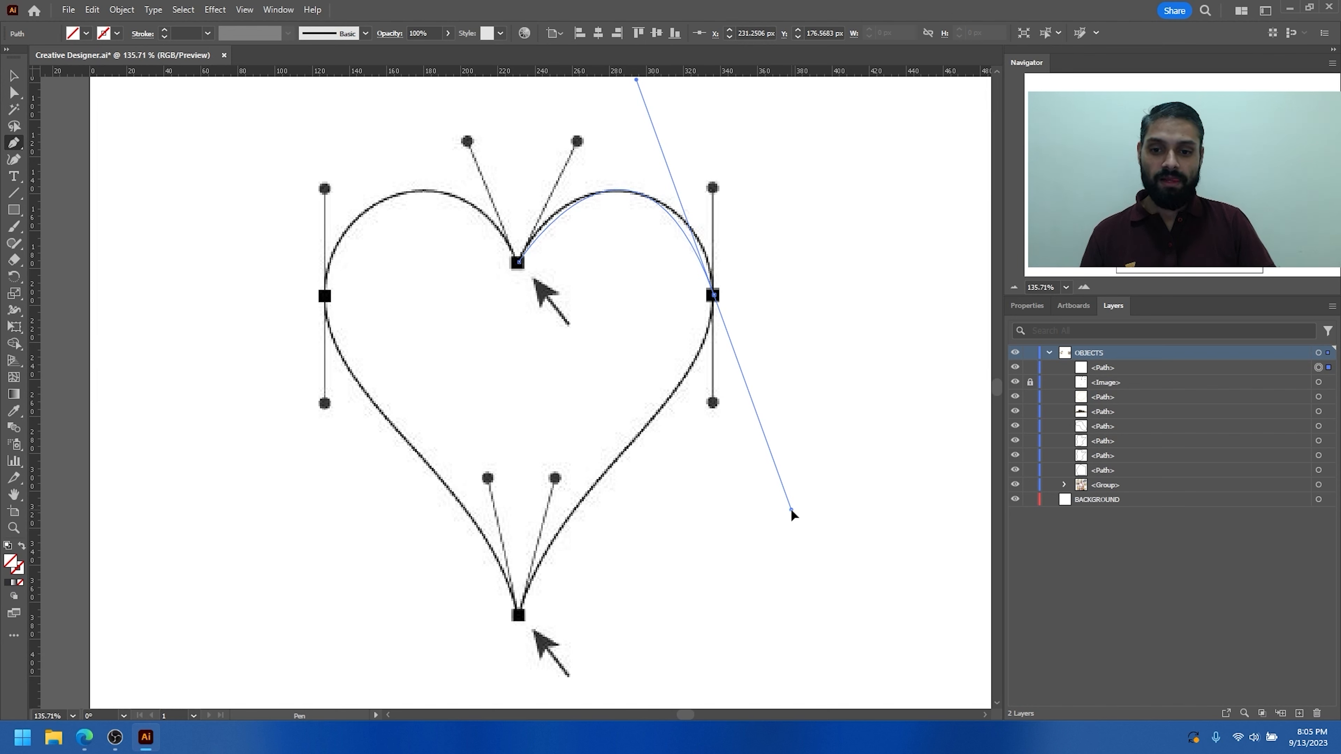
pyautogui.moveTo(791, 510); pyautogui.dragTo(791, 510)
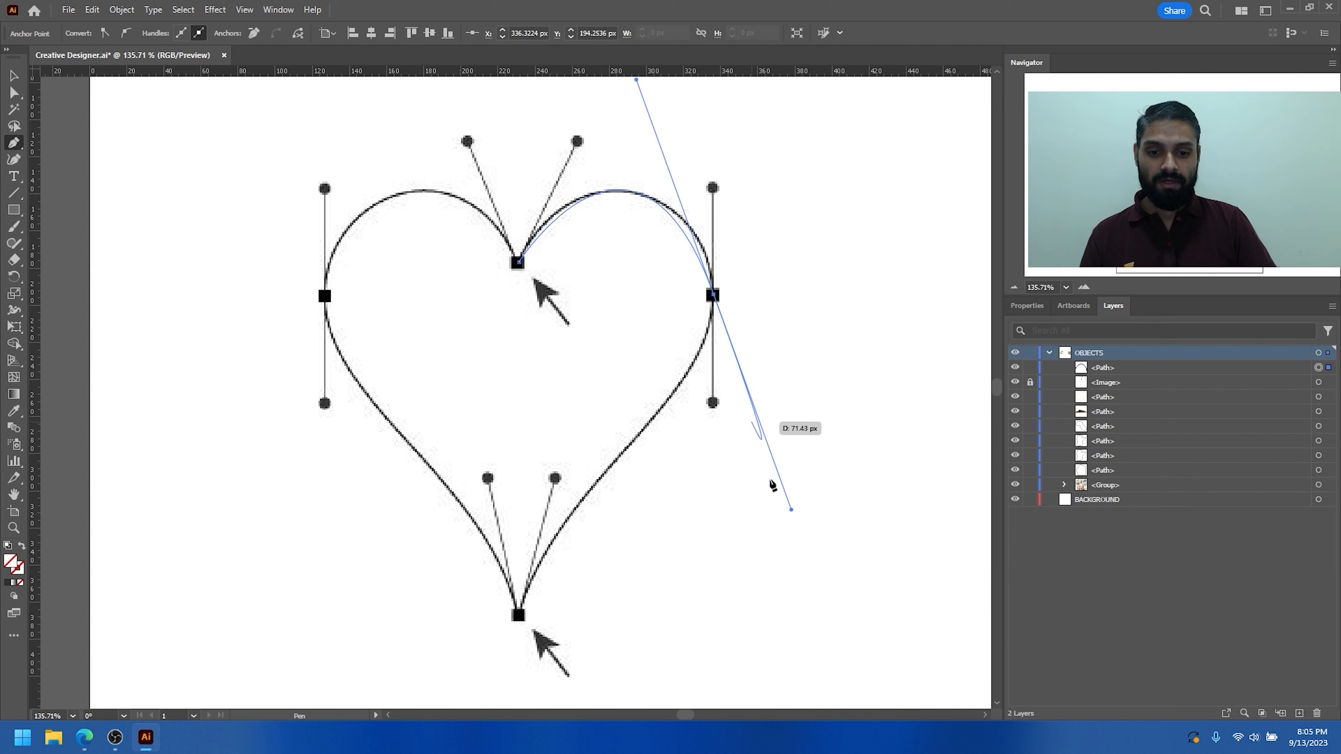
pyautogui.moveTo(791, 510); pyautogui.dragTo(713, 402)
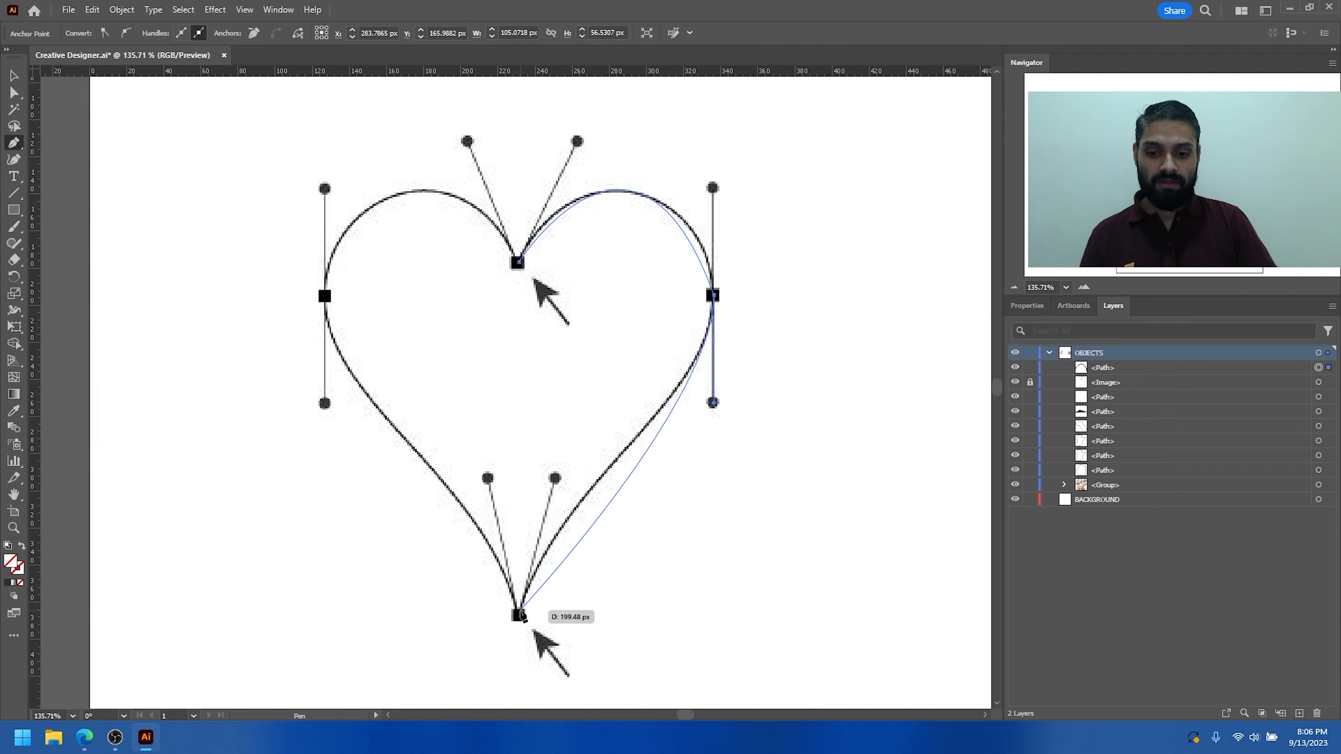
# Step: Continue the curved trace through the bottom tip and the left anchor, closing the path at the top notch
pyautogui.moveTo(519, 615); pyautogui.dragTo(476, 410)
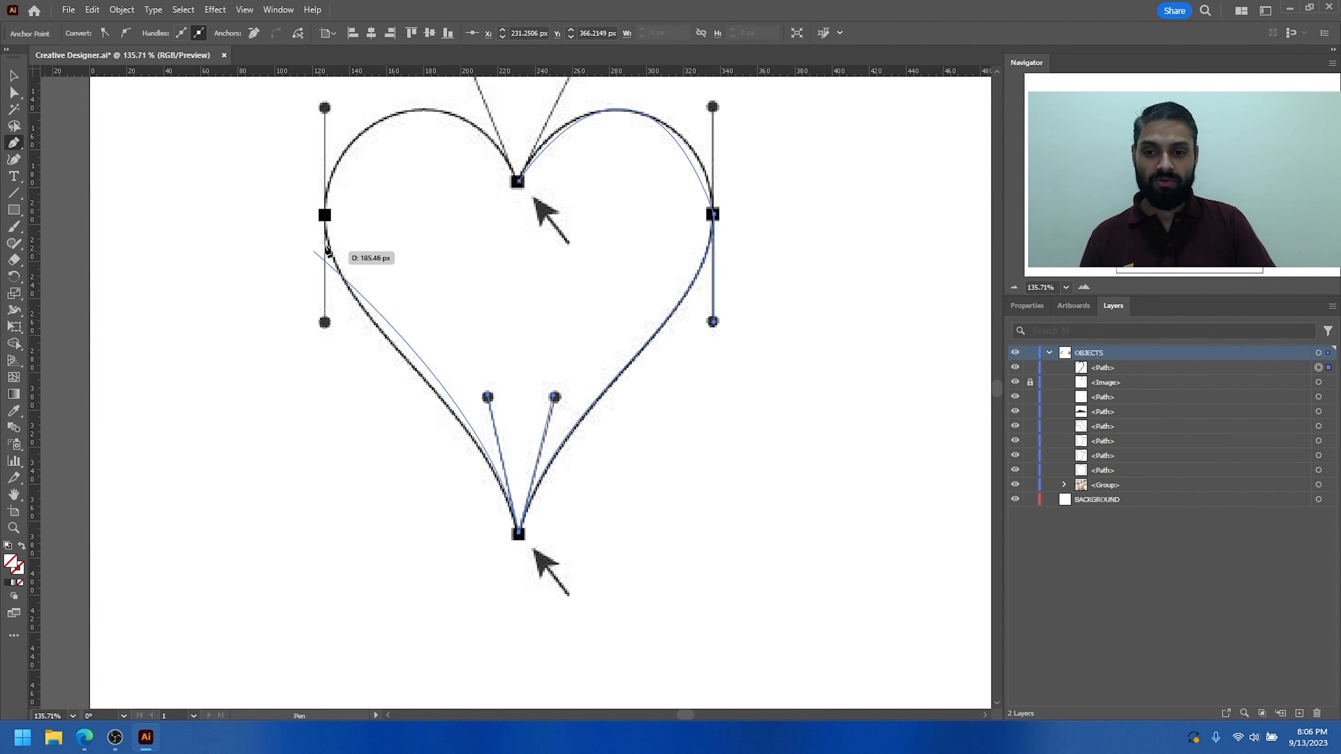
pyautogui.moveTo(325, 216); pyautogui.dragTo(326, 106)
pyautogui.moveTo(518, 181); pyautogui.dragTo(544, 448)
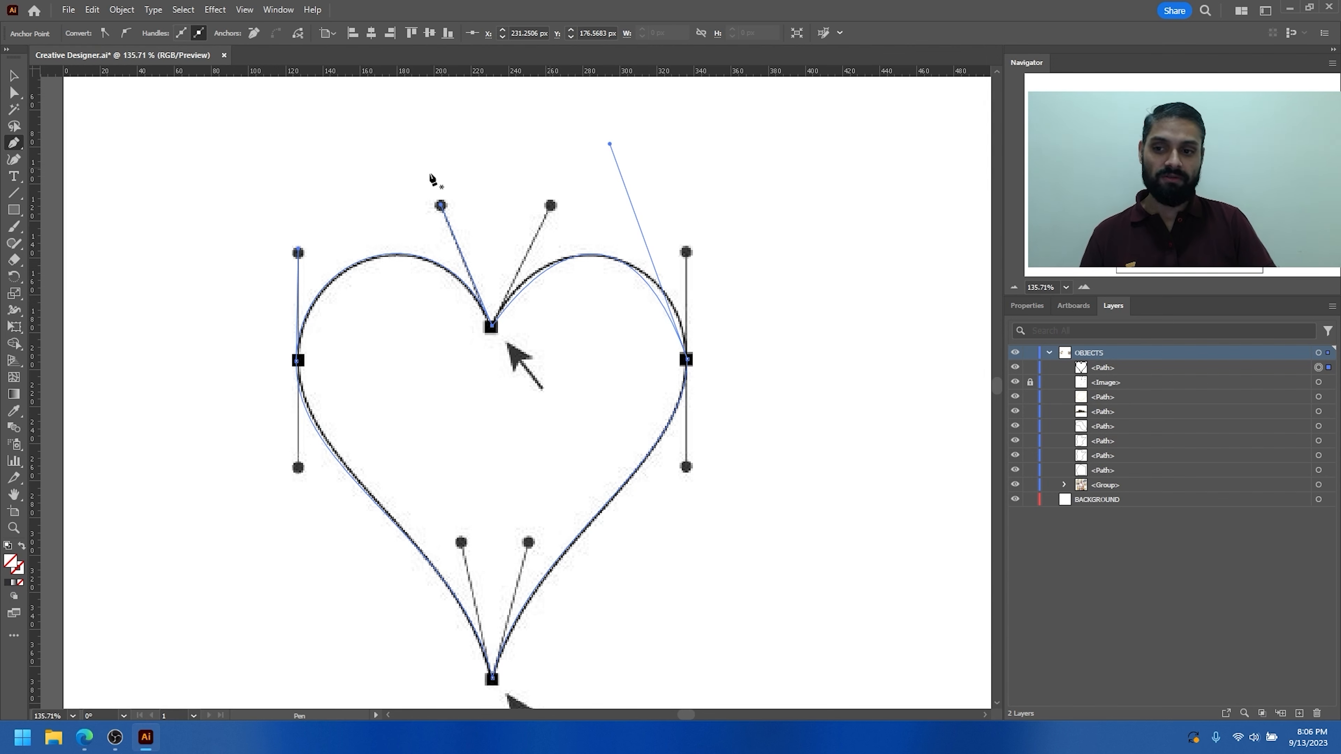
# Step: With the Anchor Point tool, swing the right lobe's upper handle outward, make the notch a corner, and undo an extra handle pull
pyautogui.click(17, 148)
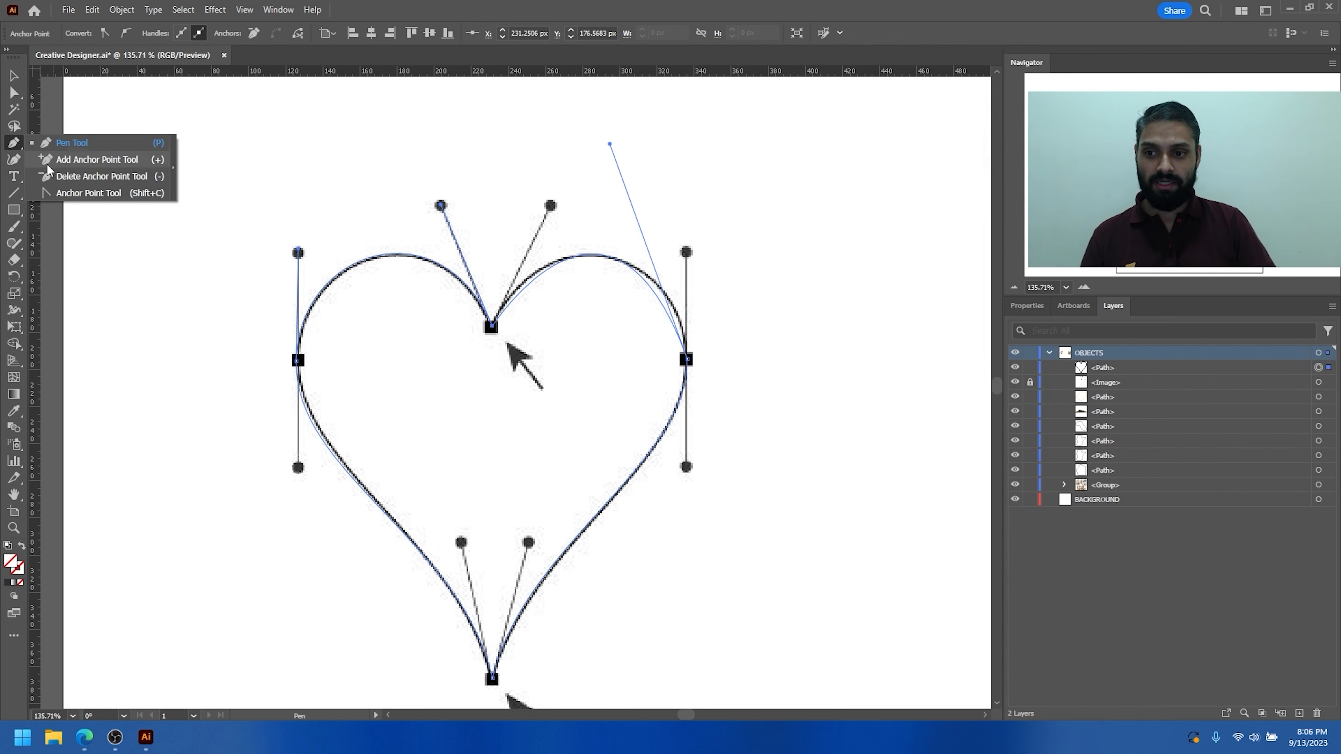
pyautogui.click(54, 194)
pyautogui.moveTo(609, 147); pyautogui.dragTo(655, 162)
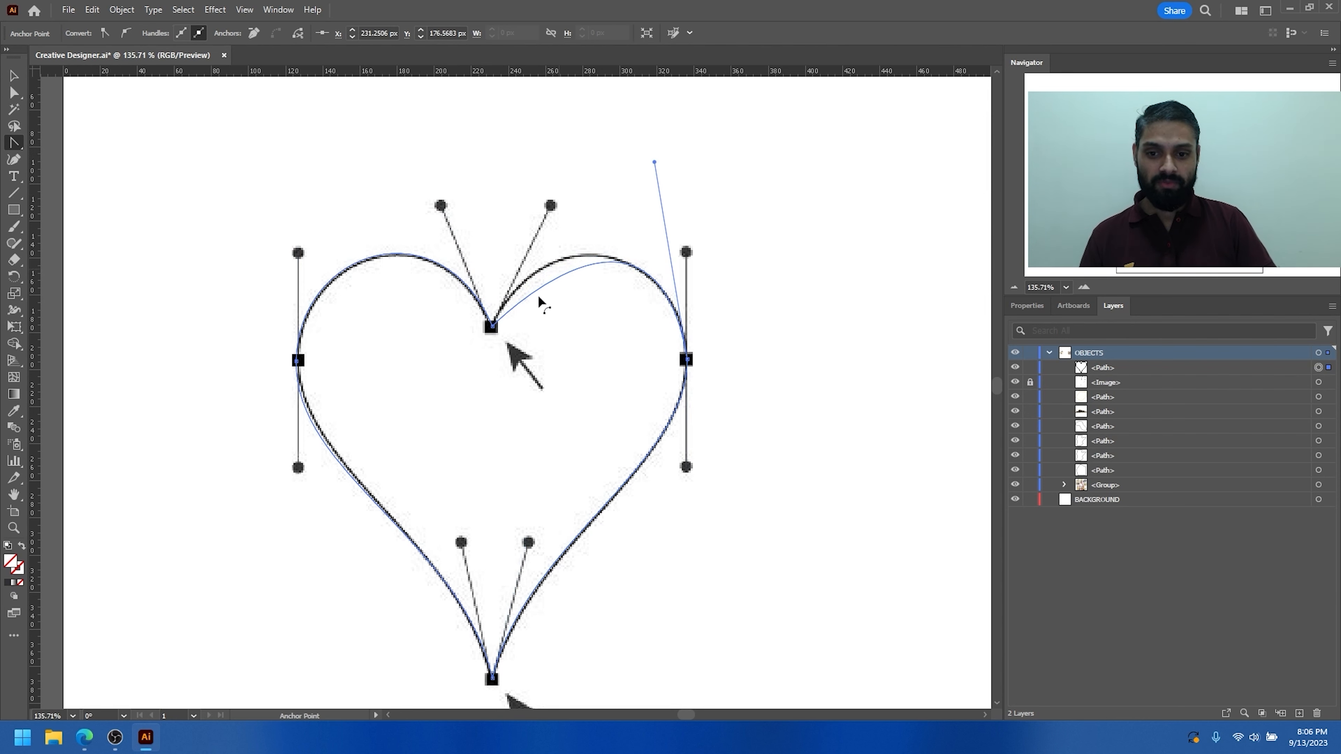
pyautogui.click(491, 327)
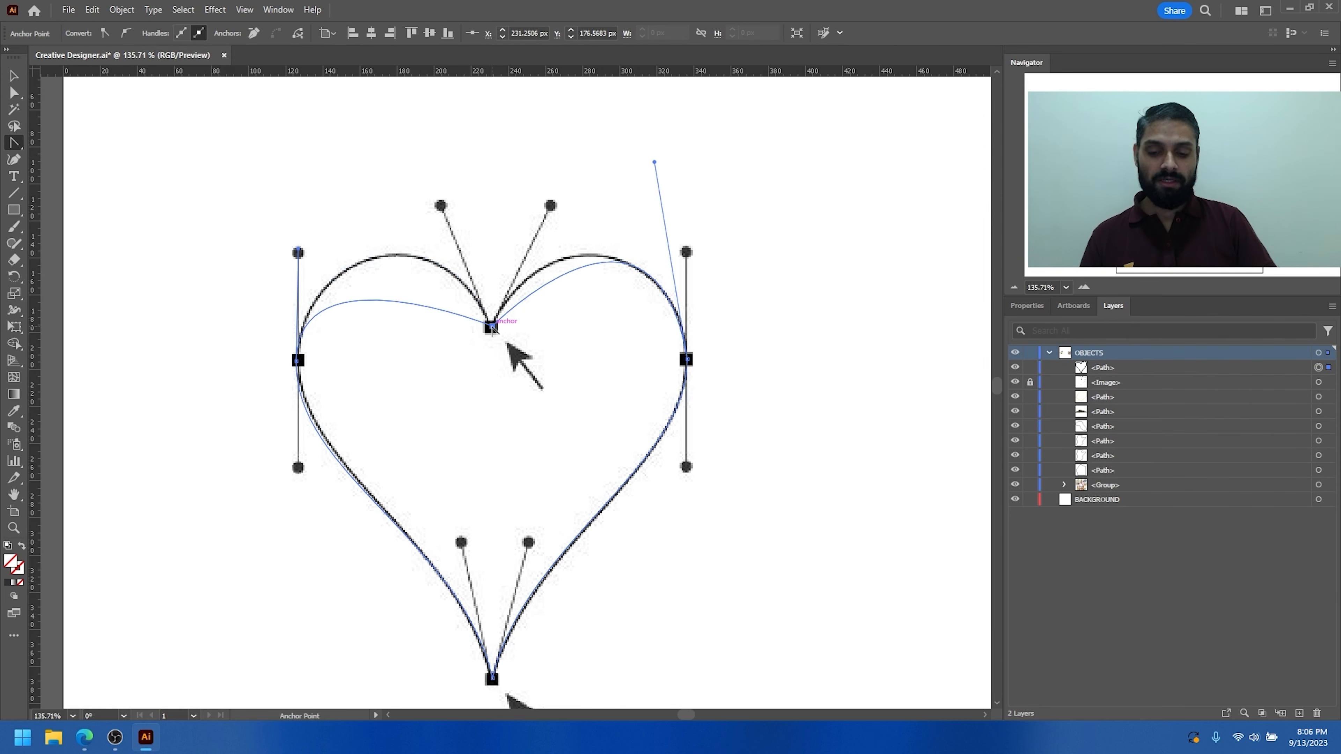
pyautogui.moveTo(492, 328); pyautogui.dragTo(547, 354)
pyautogui.hotkey('ctrl', 'z')
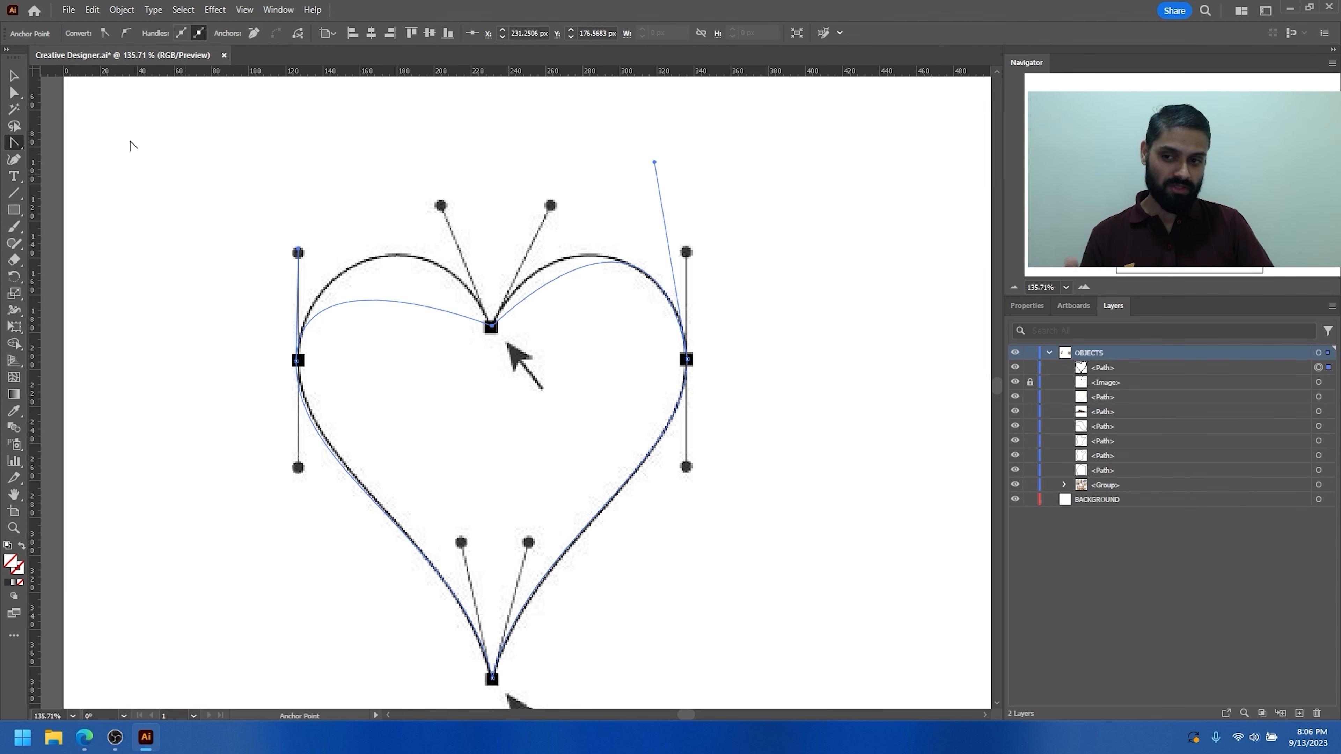
# Step: Pull new handles out of the top notch anchor and align its left handle with the template's left notch handle
pyautogui.click(14, 92)
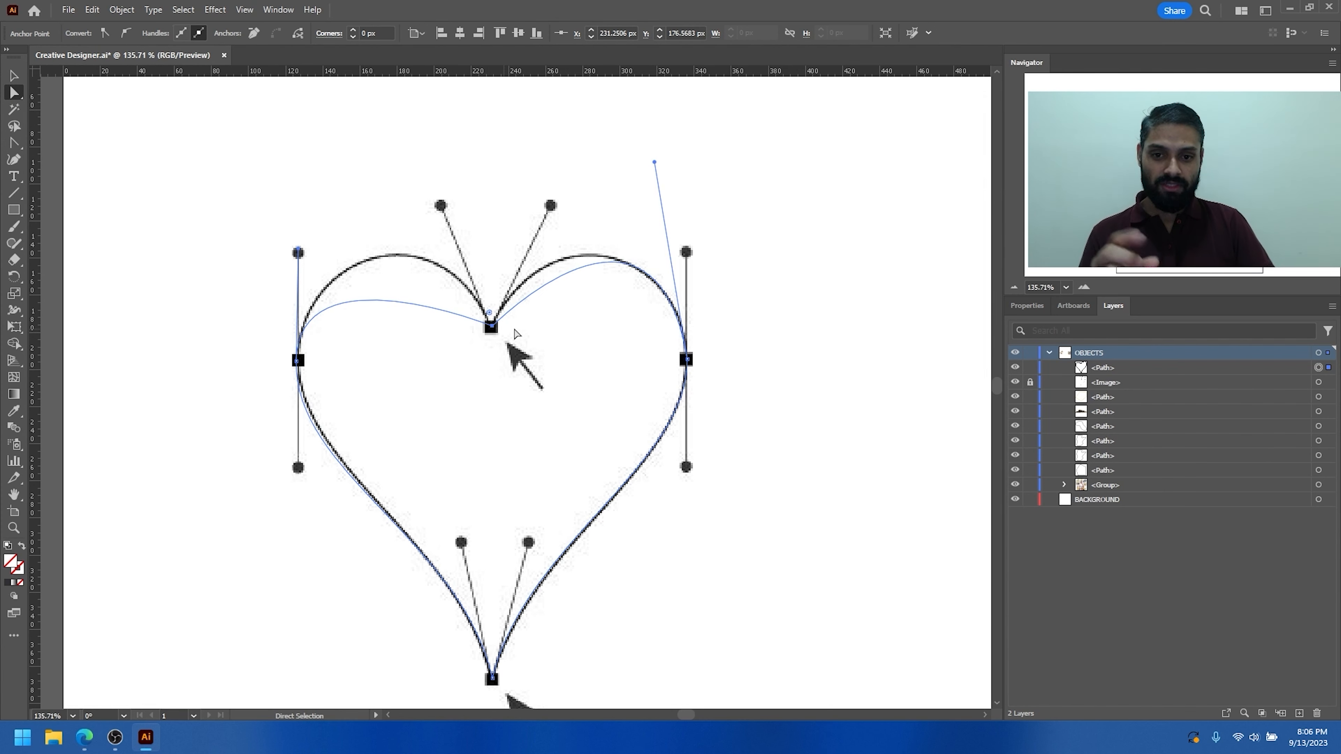
pyautogui.moveTo(17, 144); pyautogui.dragTo(63, 193)
pyautogui.moveTo(491, 327); pyautogui.dragTo(548, 385)
pyautogui.click(14, 94)
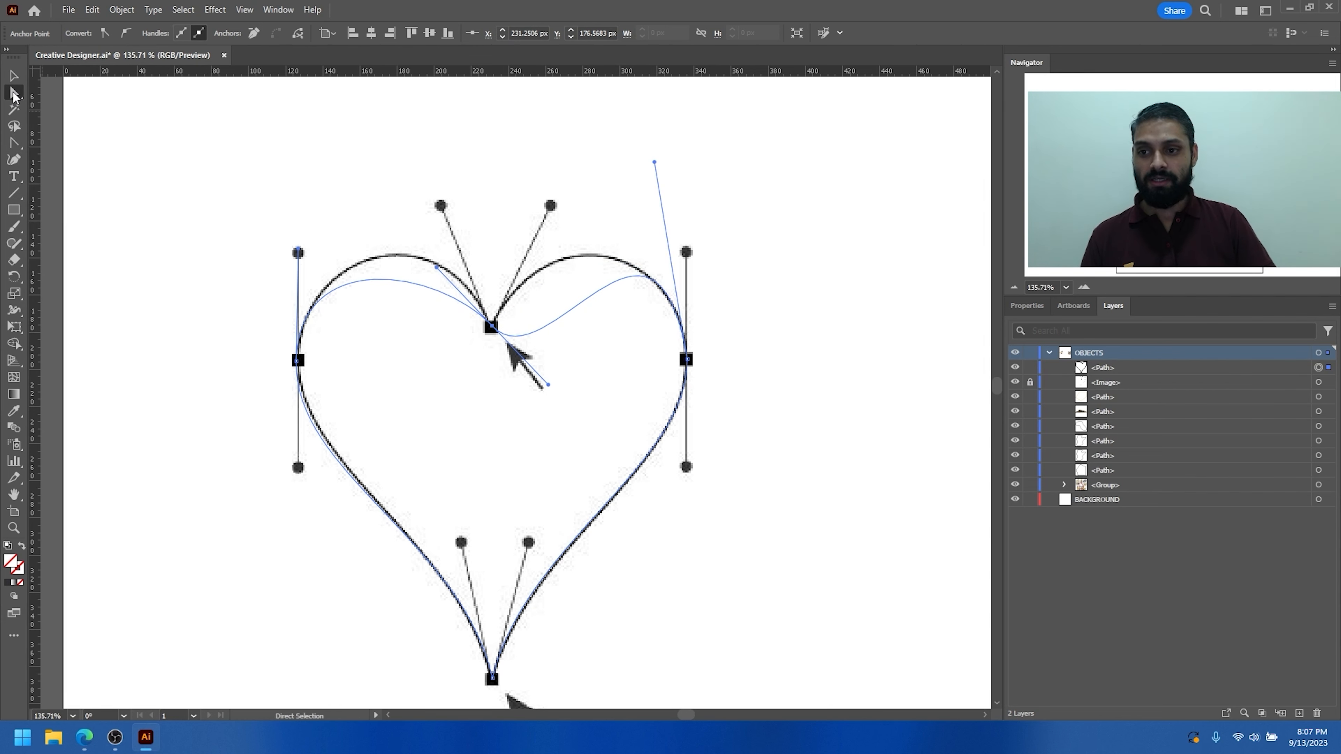
pyautogui.moveTo(437, 269); pyautogui.dragTo(439, 210)
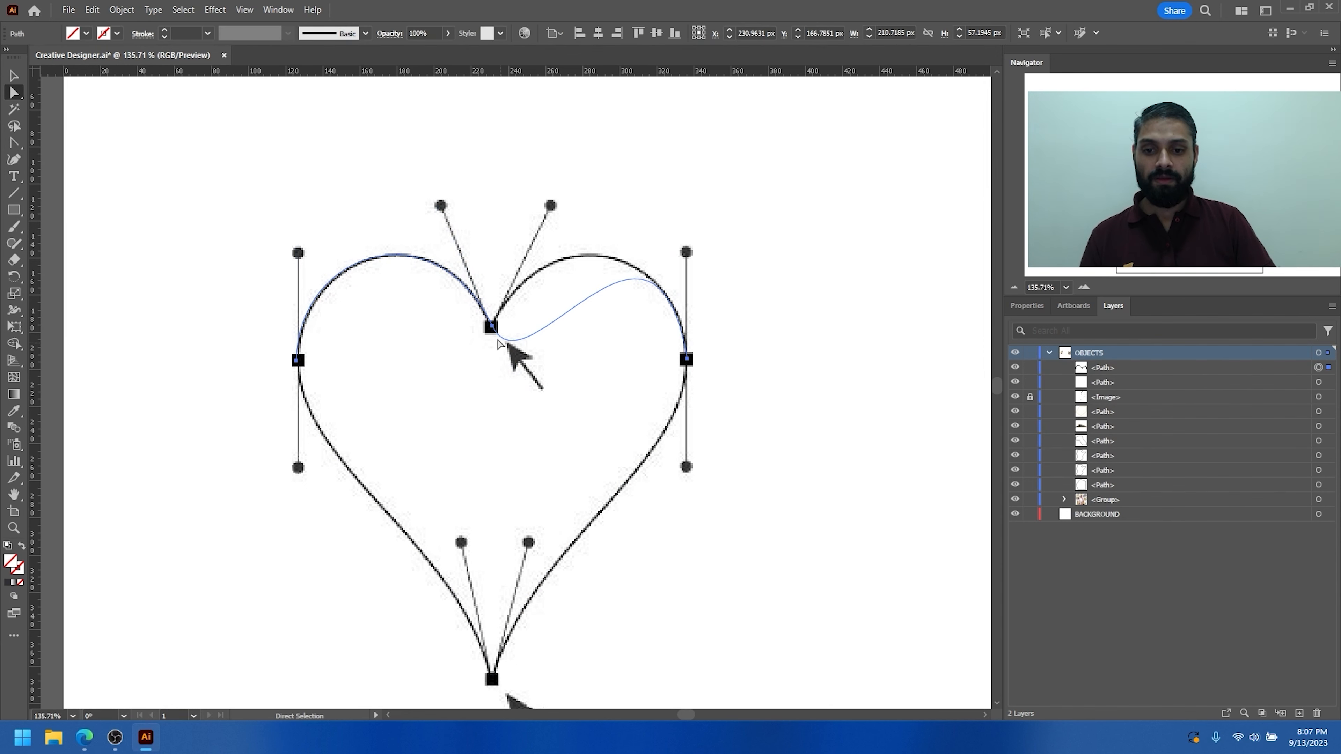
# Step: Reshape the right lobe by adjusting the notch handle and the right anchor's upper handle, and deselect the path
pyautogui.click(525, 392)
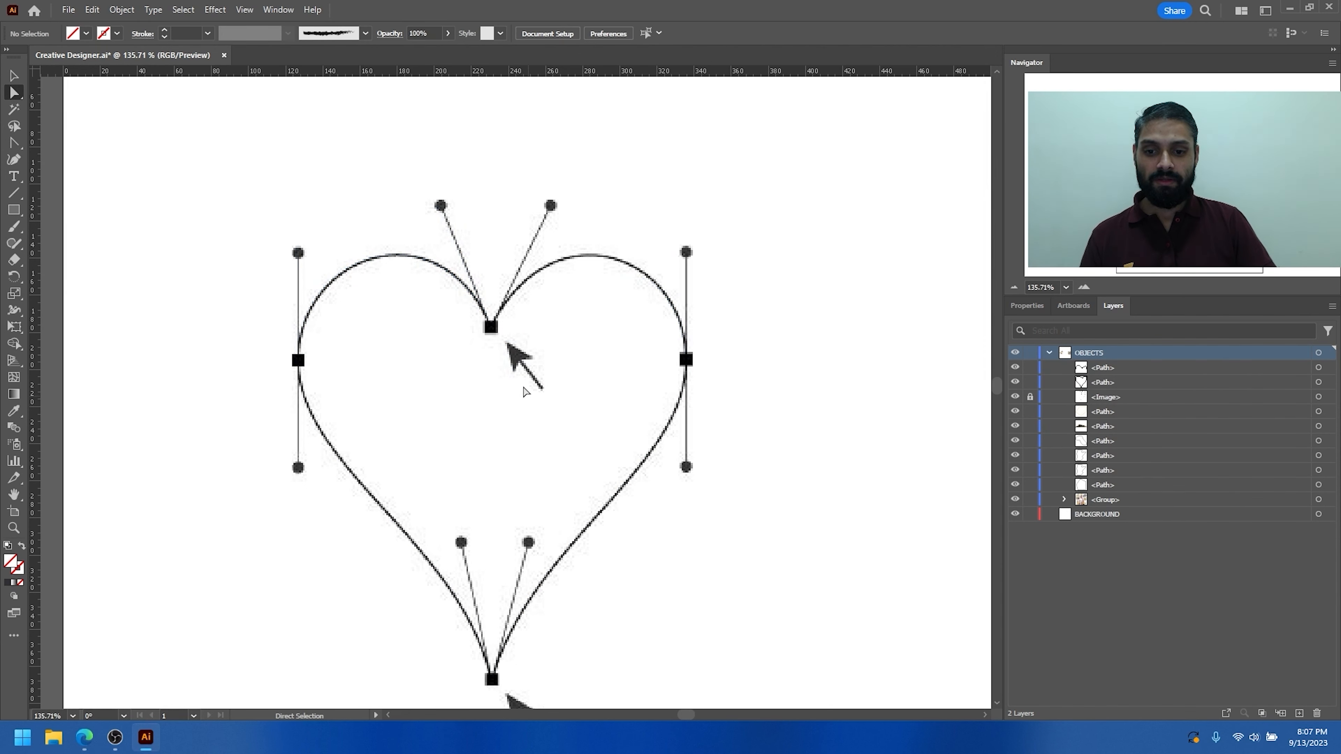
pyautogui.moveTo(493, 327); pyautogui.dragTo(492, 288)
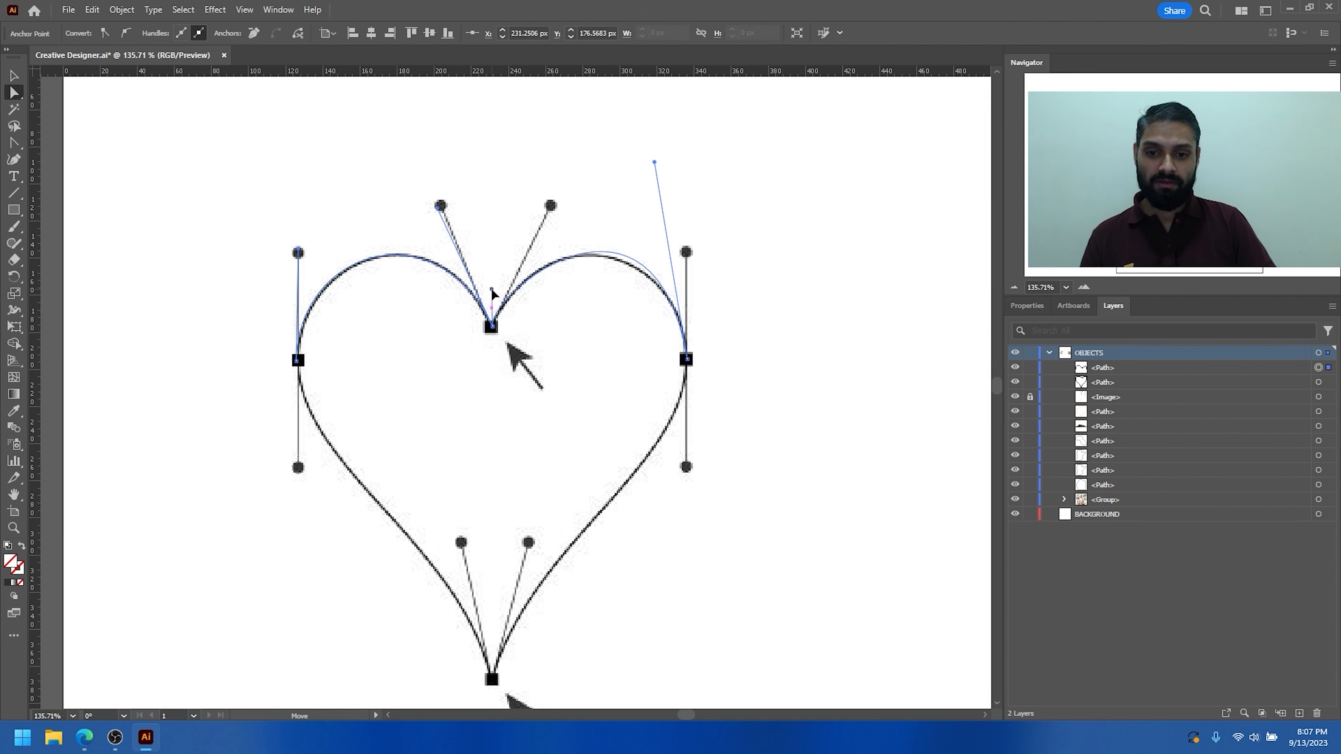
pyautogui.moveTo(655, 163); pyautogui.dragTo(643, 167)
pyautogui.press('v')
pyautogui.click(806, 338)
pyautogui.moveTo(627, 371); pyautogui.dragTo(569, 372)
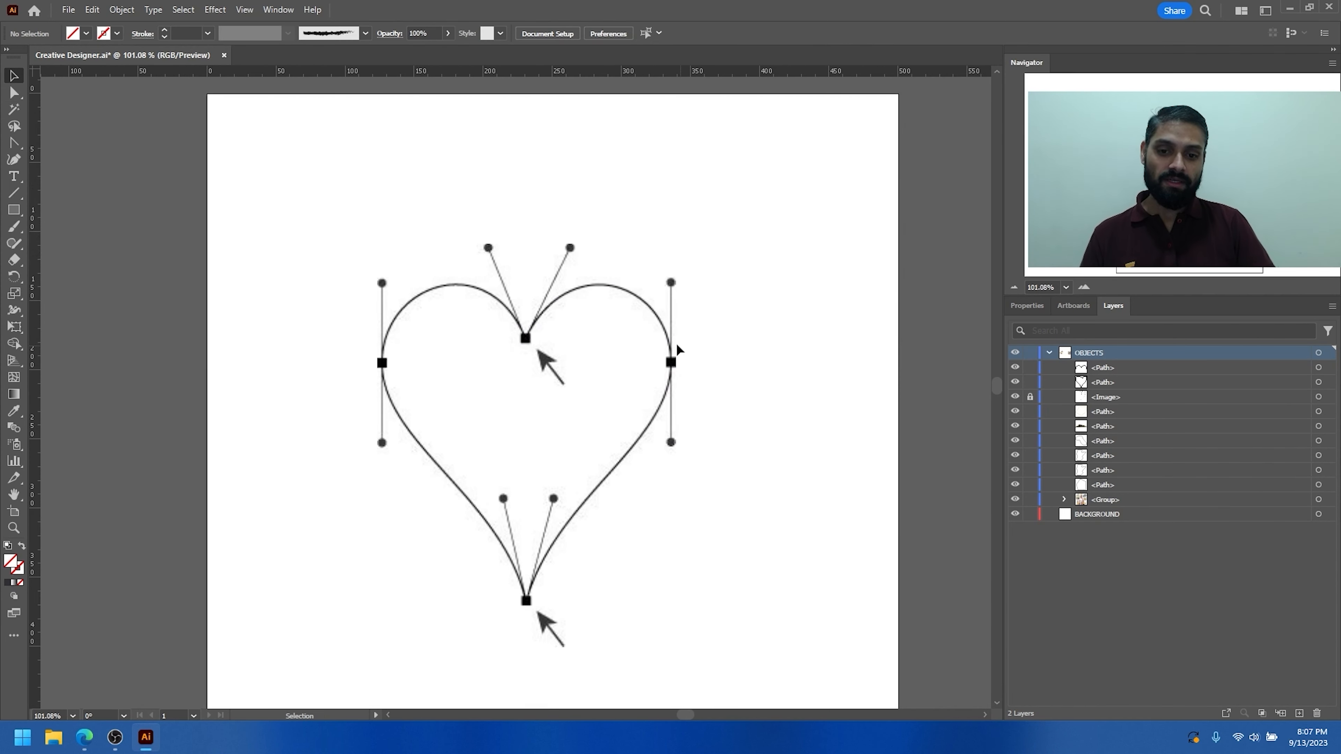
# Step: Try moving the traced top path away from the heart template, and undo the moves
pyautogui.moveTo(660, 322); pyautogui.dragTo(754, 208)
pyautogui.hotkey('ctrl', 'z')
pyautogui.hotkey('ctrl', 'z')
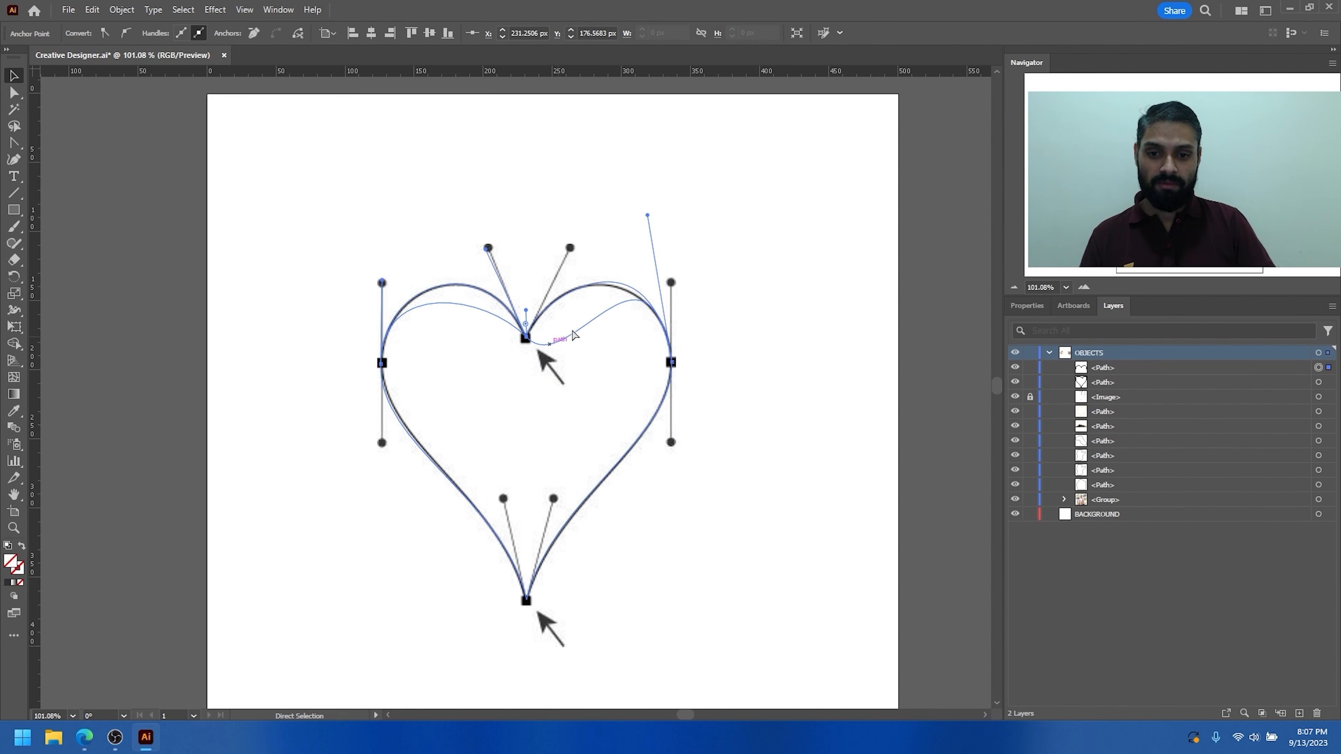
pyautogui.click(589, 312)
pyautogui.click(652, 389)
pyautogui.click(599, 293)
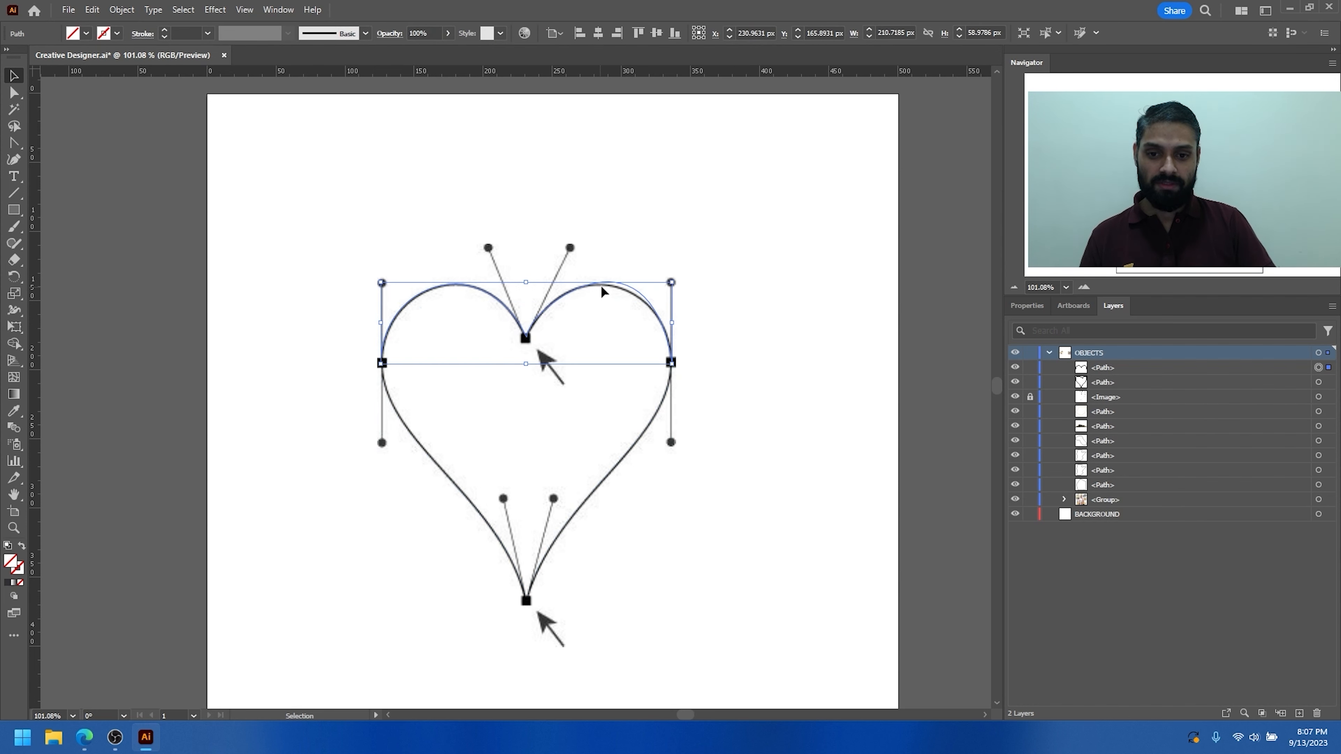
pyautogui.moveTo(623, 286); pyautogui.dragTo(713, 176)
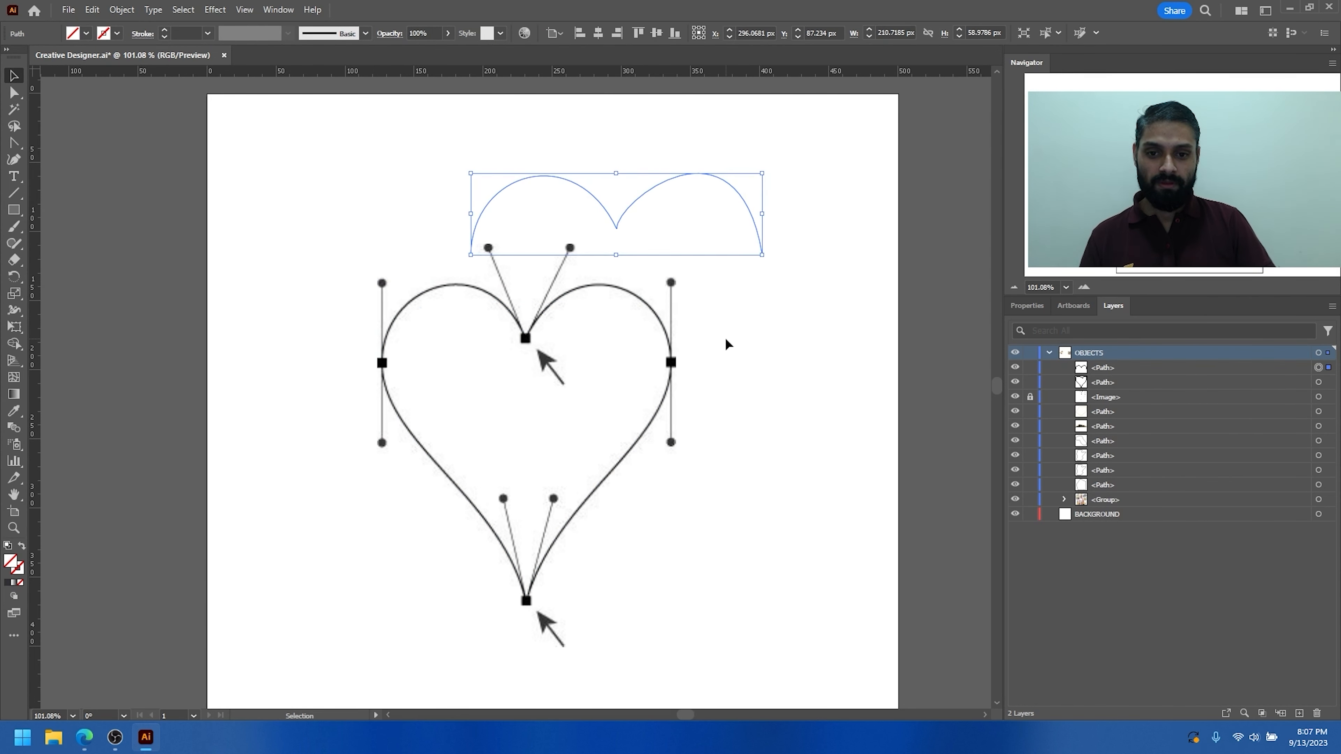
pyautogui.hotkey('ctrl', 'z')
# Step: Select both traced paths over the heart template and delete them
pyautogui.click(706, 348)
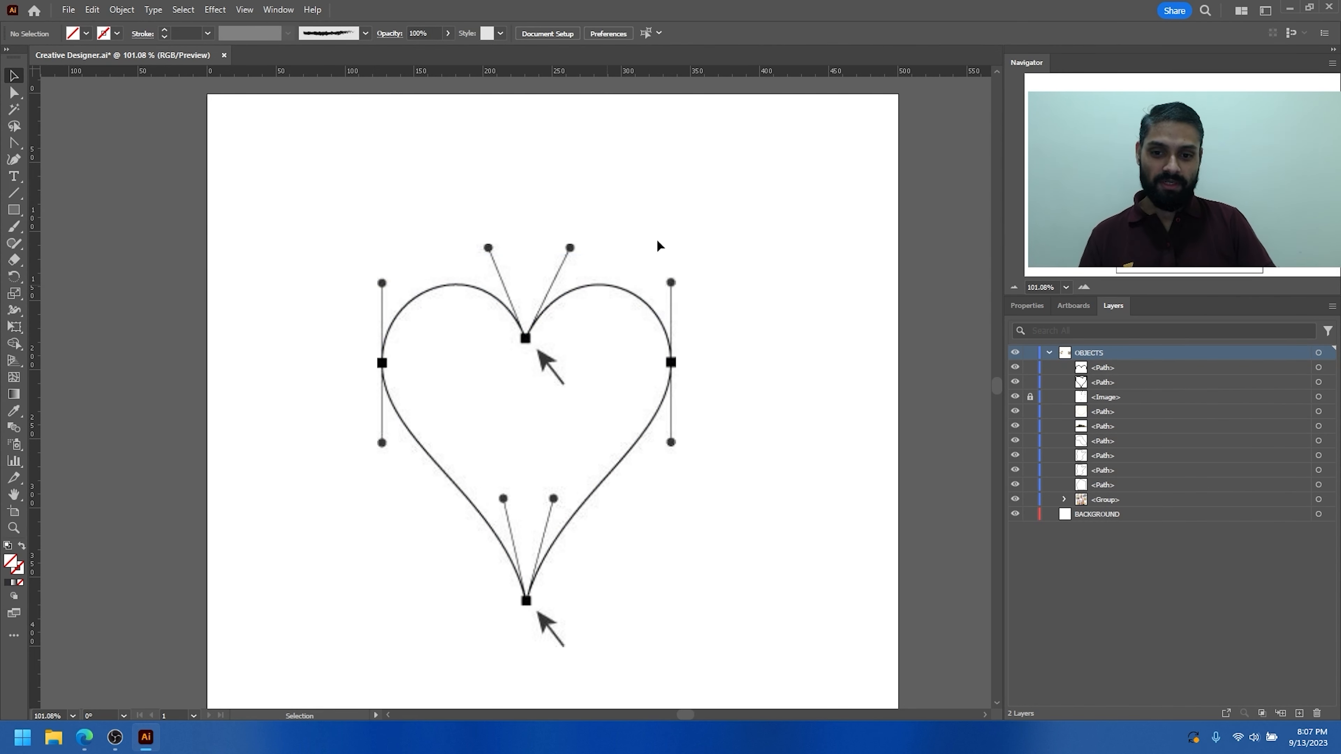
pyautogui.moveTo(262, 702); pyautogui.dragTo(274, 657)
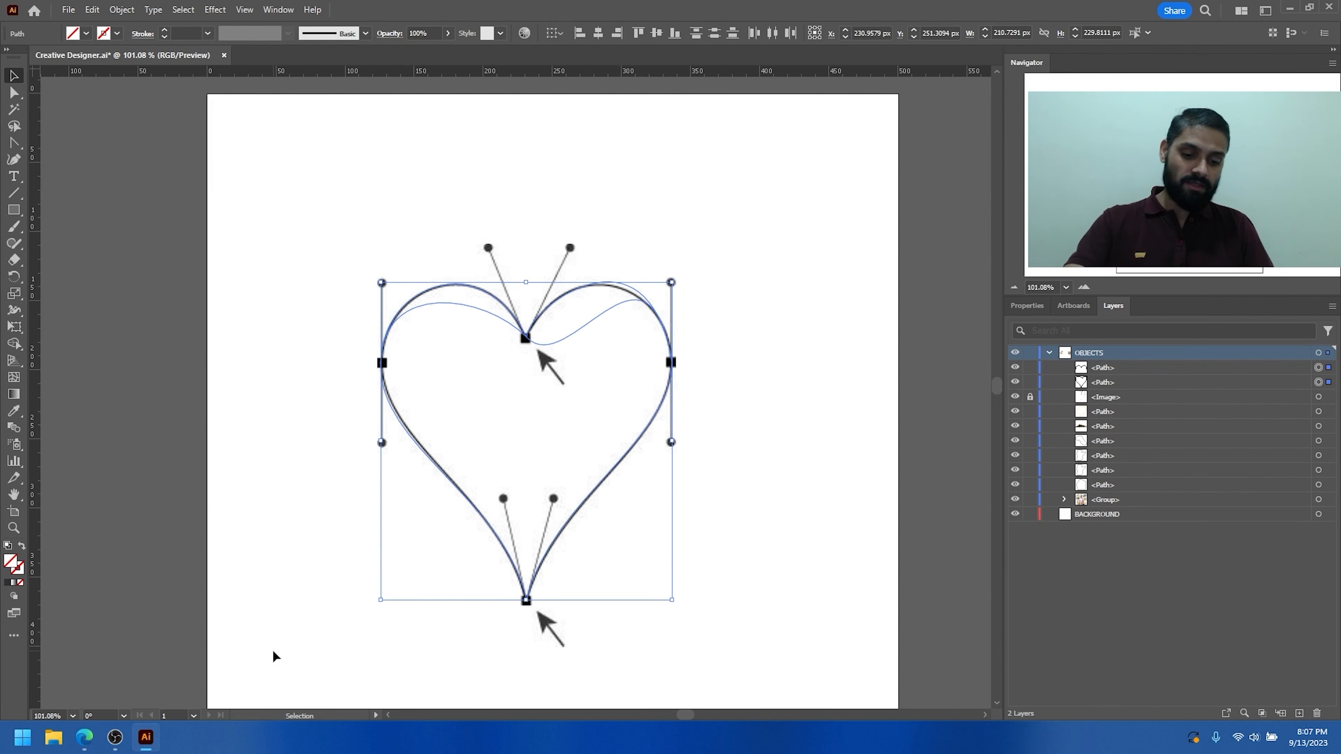
pyautogui.press('Delete')
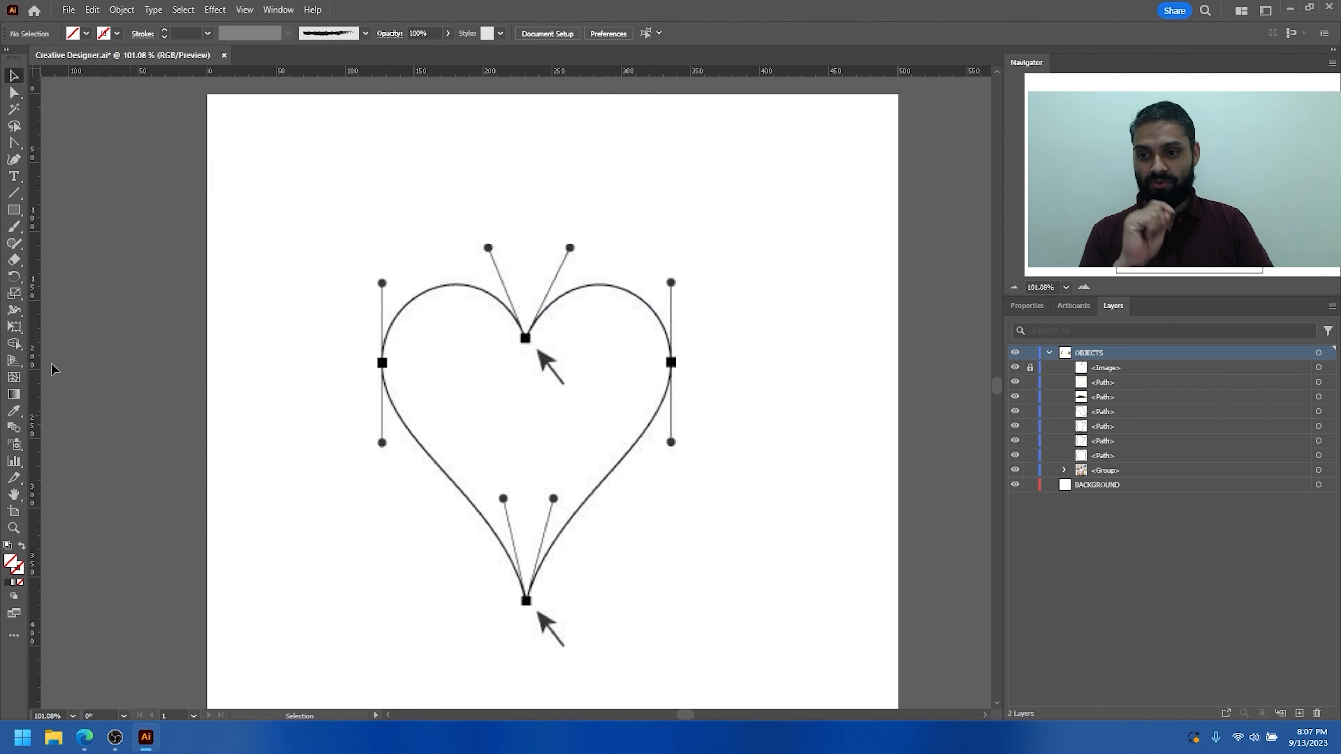
# Step: Draw a closed straight-sided outline with the Pen tool through the template's notch, right anchor, bottom tip and left anchor
pyautogui.click(15, 159)
pyautogui.moveTo(14, 143); pyautogui.dragTo(53, 140)
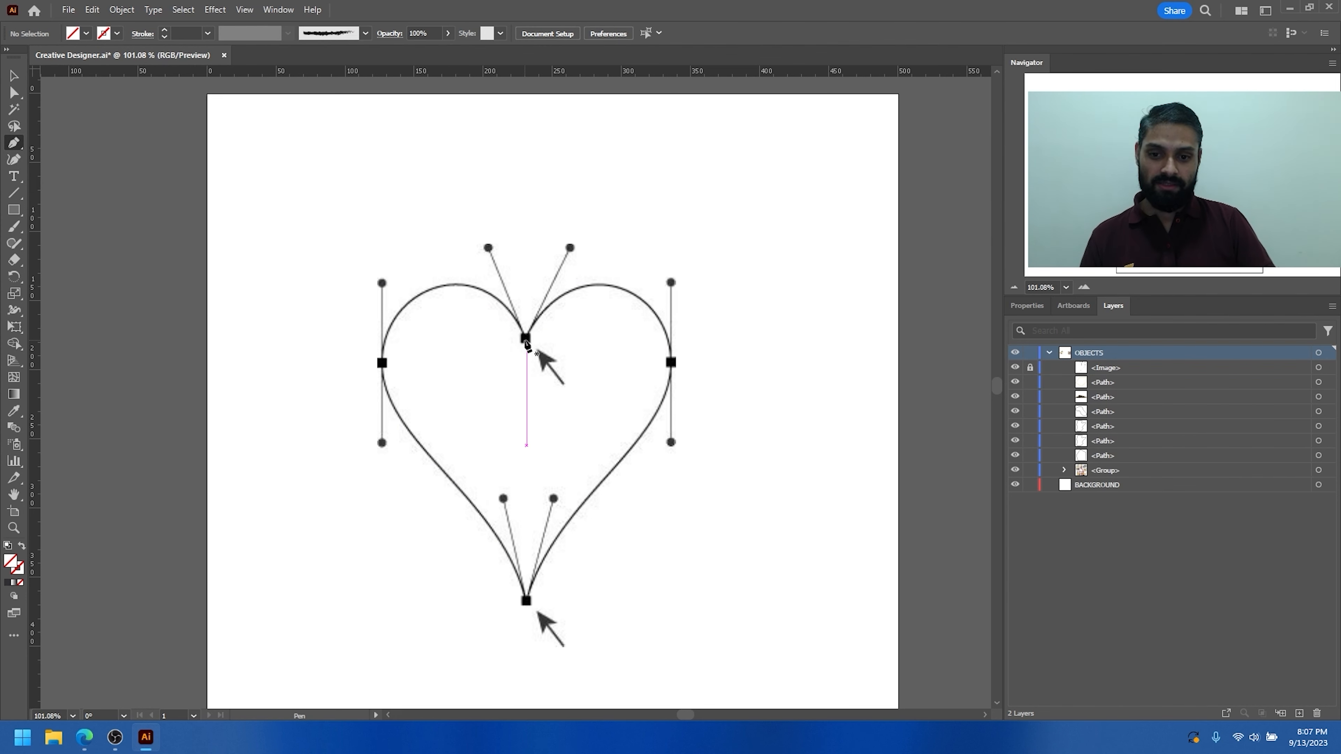
pyautogui.moveTo(526, 341); pyautogui.dragTo(548, 349)
pyautogui.click(671, 363)
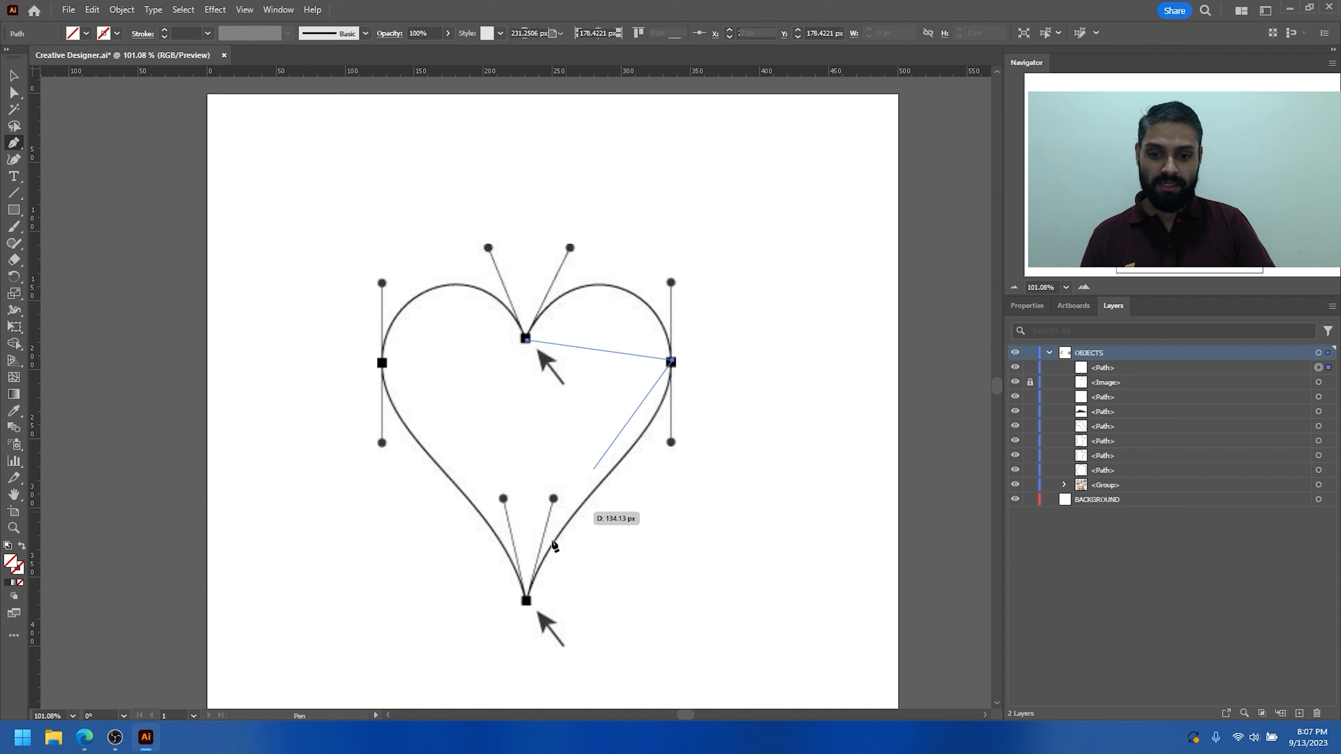
pyautogui.click(527, 601)
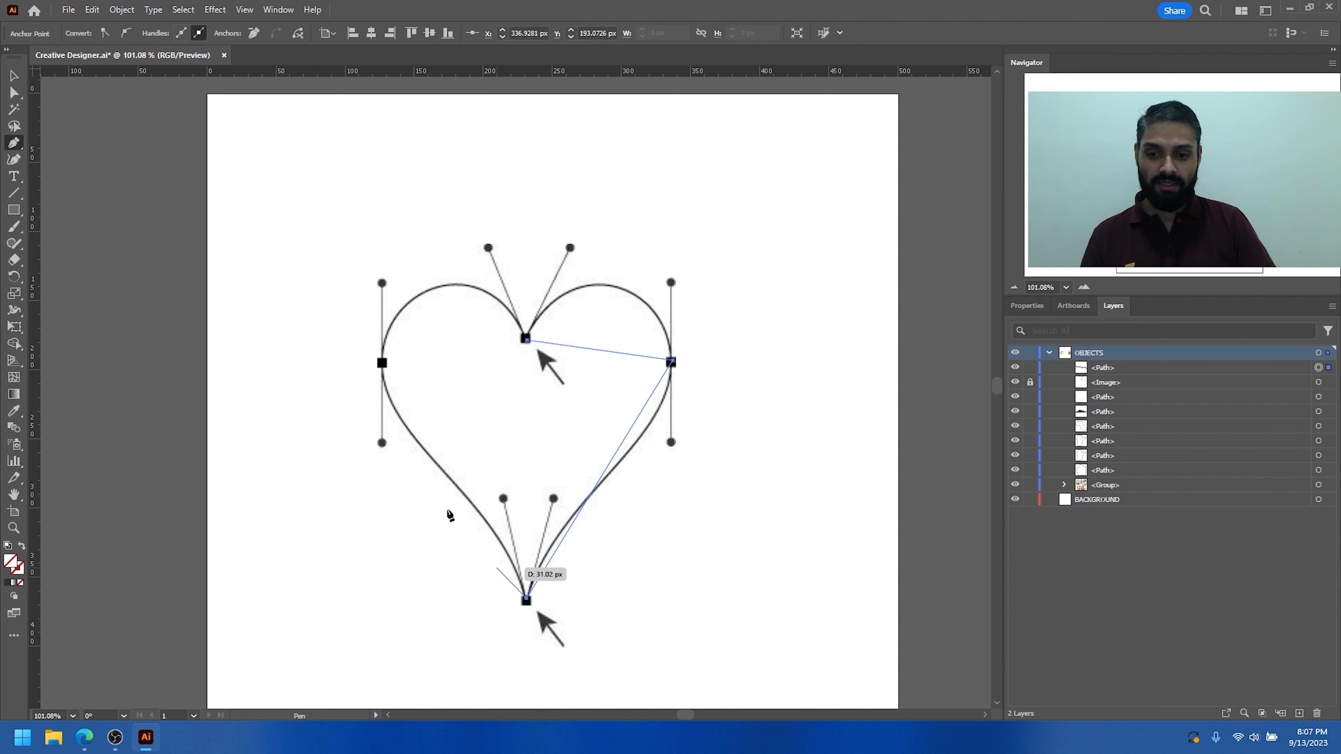
pyautogui.click(381, 364)
pyautogui.click(526, 339)
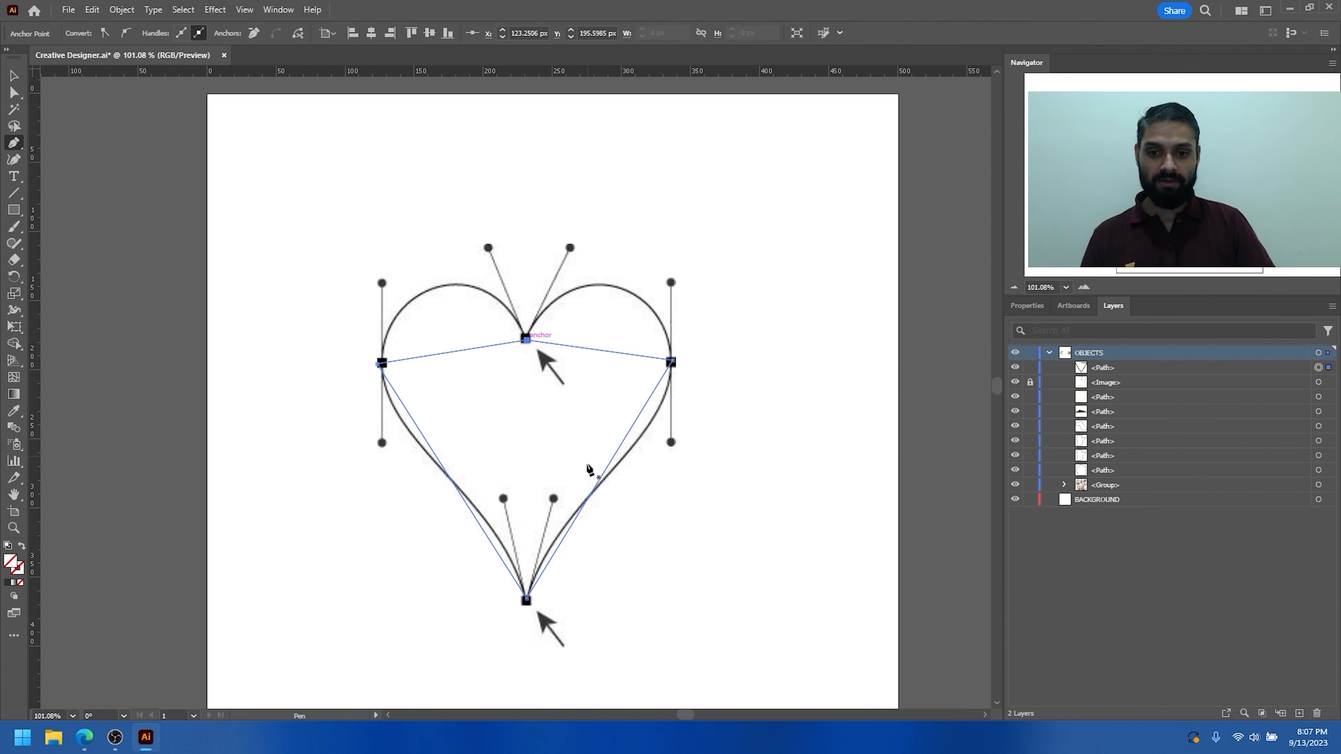
# Step: Bend the outline's two upper straight segments into the heart's lobes with the Anchor Point tool
pyautogui.press('a')
pyautogui.moveTo(19, 146); pyautogui.dragTo(71, 194)
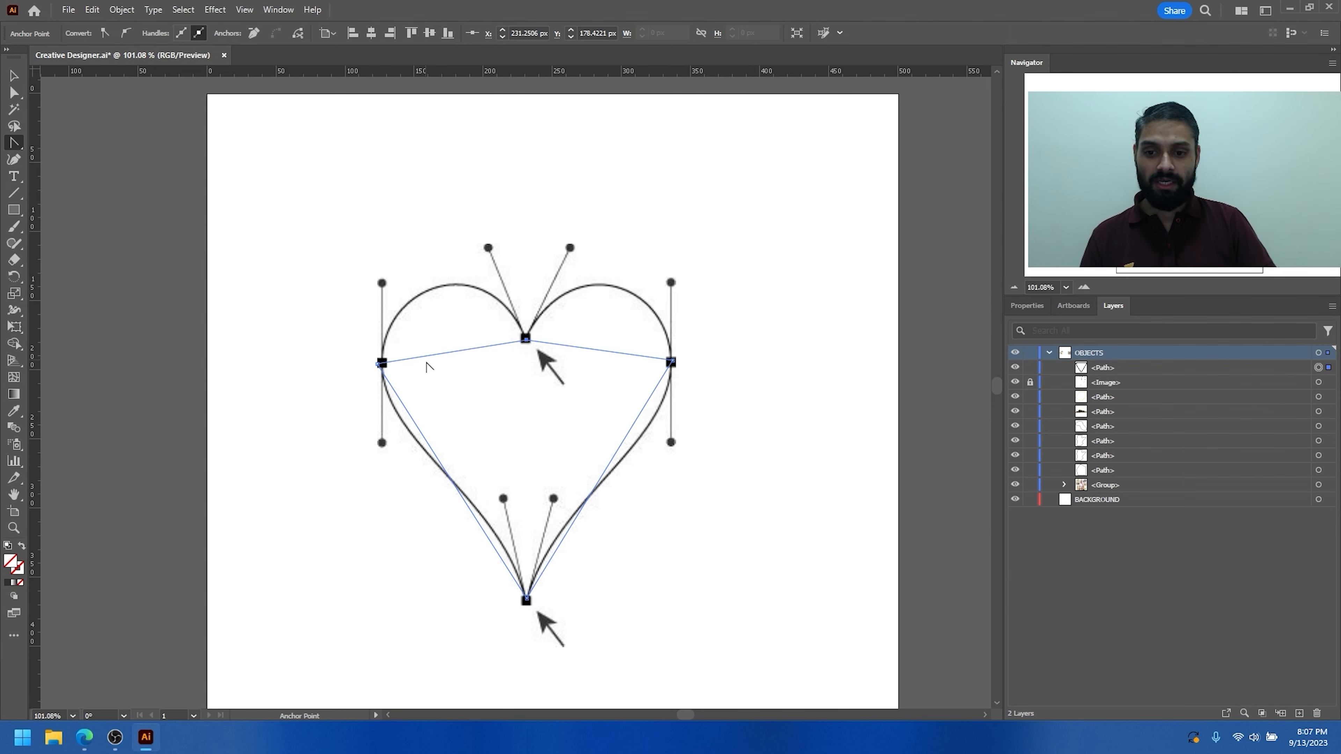
pyautogui.moveTo(449, 350); pyautogui.dragTo(445, 286)
pyautogui.moveTo(609, 352); pyautogui.dragTo(613, 285)
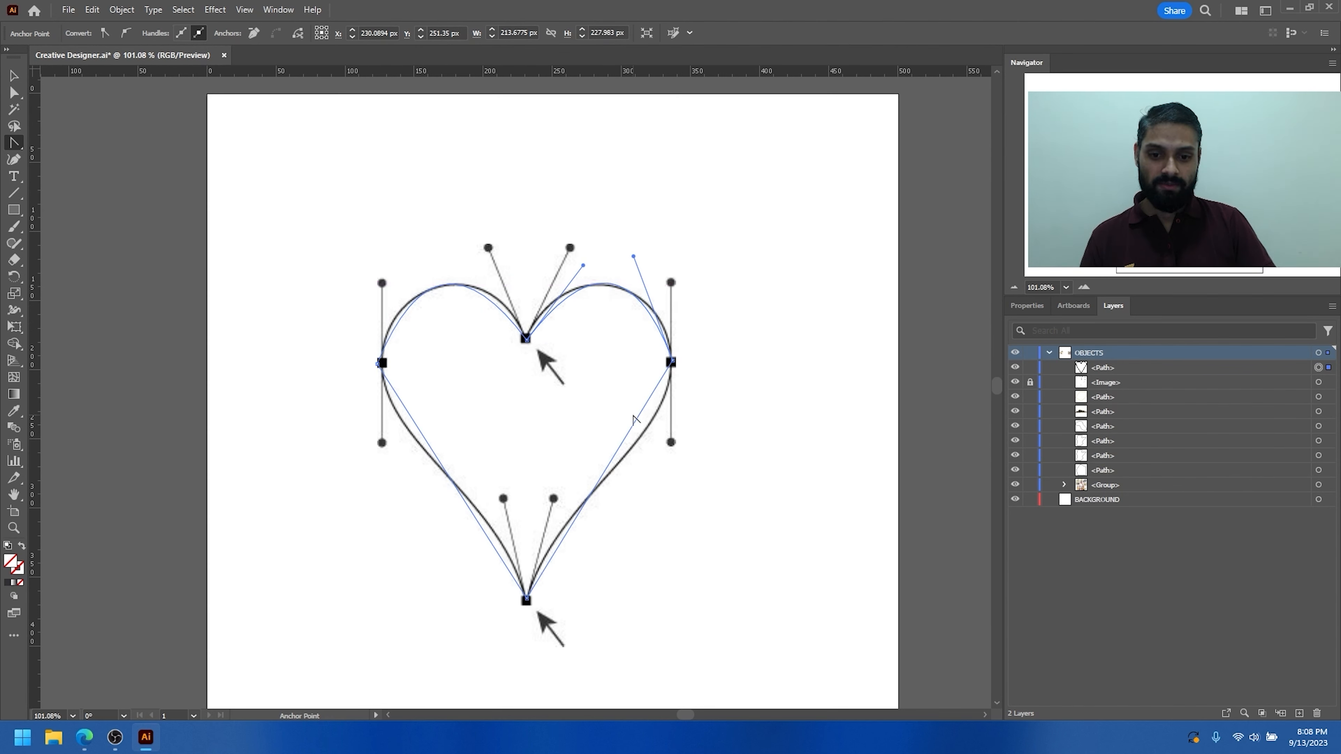
# Step: Bend the two lower segments and adjust their handles to follow the template's sides down to the bottom tip
pyautogui.moveTo(638, 414); pyautogui.dragTo(650, 425)
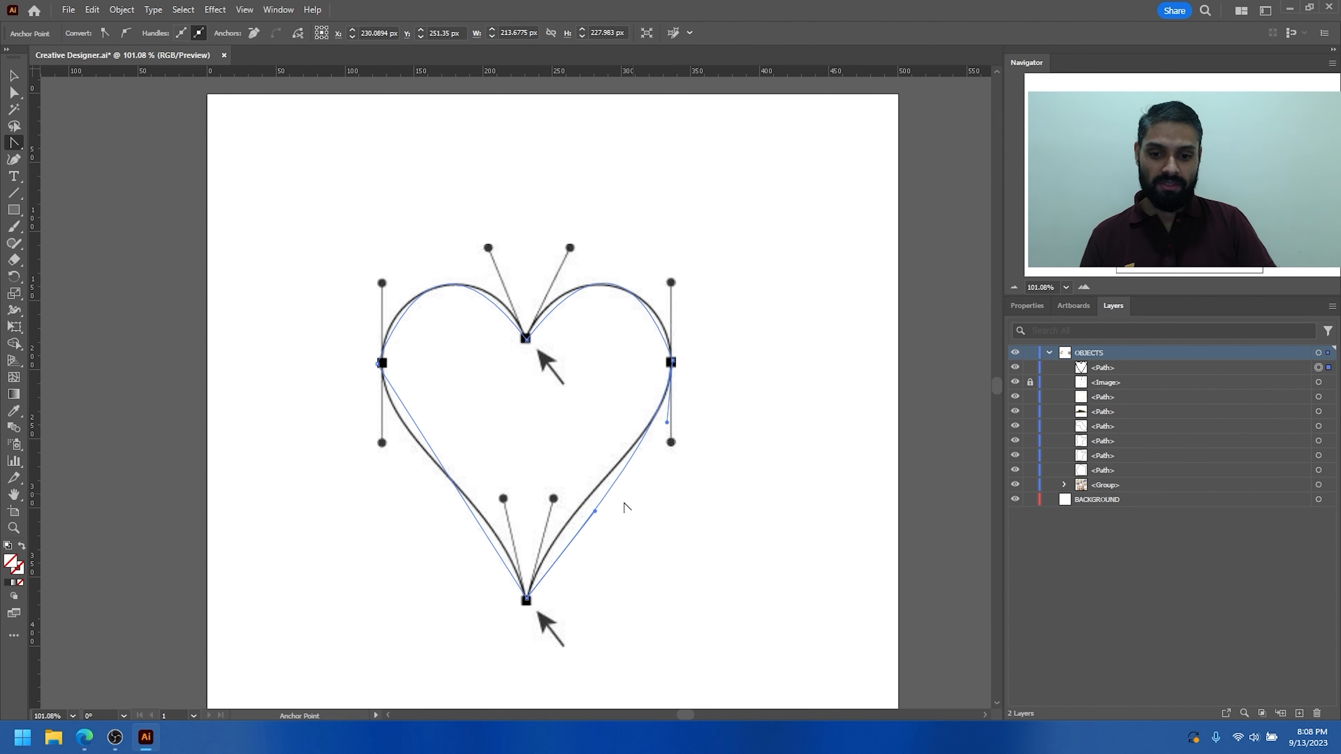
pyautogui.moveTo(585, 519); pyautogui.dragTo(569, 519)
pyautogui.moveTo(640, 419); pyautogui.dragTo(644, 426)
pyautogui.moveTo(480, 520); pyautogui.dragTo(484, 519)
pyautogui.moveTo(419, 429); pyautogui.dragTo(407, 443)
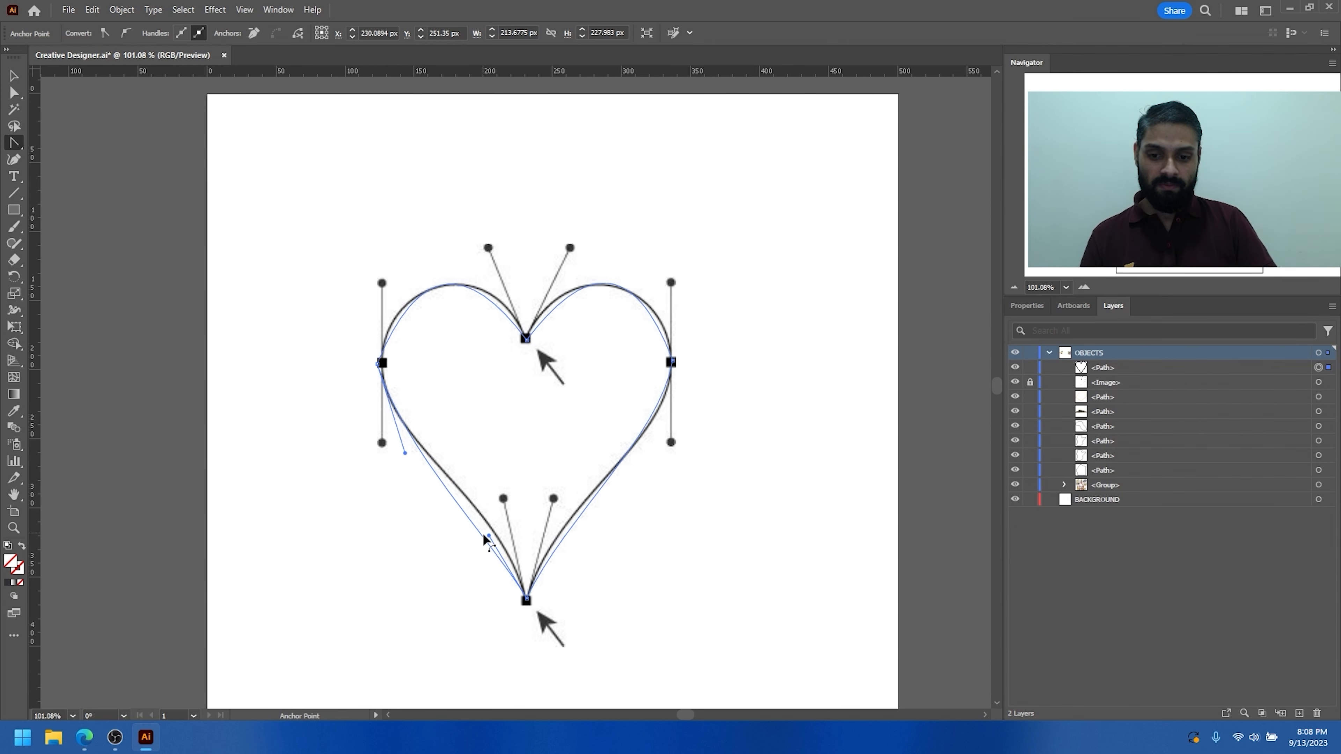
pyautogui.moveTo(489, 535); pyautogui.dragTo(508, 518)
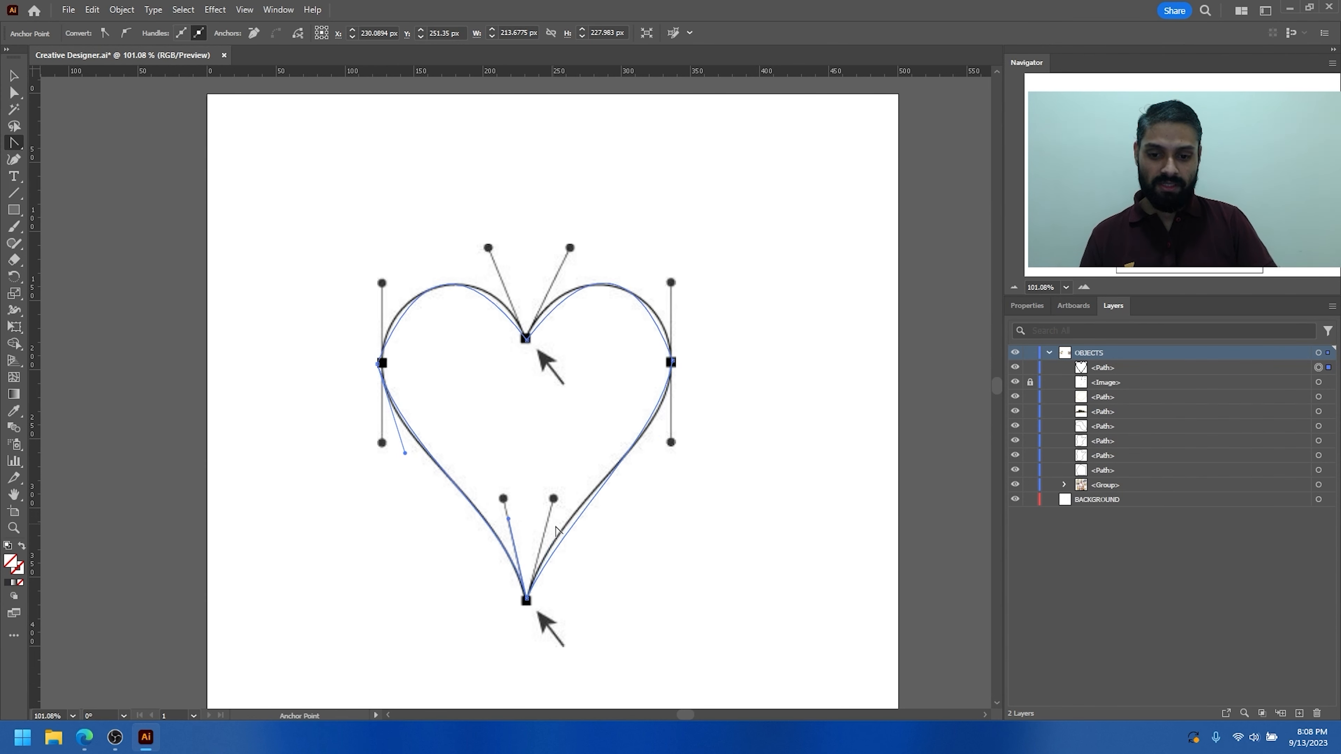
pyautogui.moveTo(589, 510); pyautogui.dragTo(555, 514)
pyautogui.moveTo(658, 434); pyautogui.dragTo(663, 445)
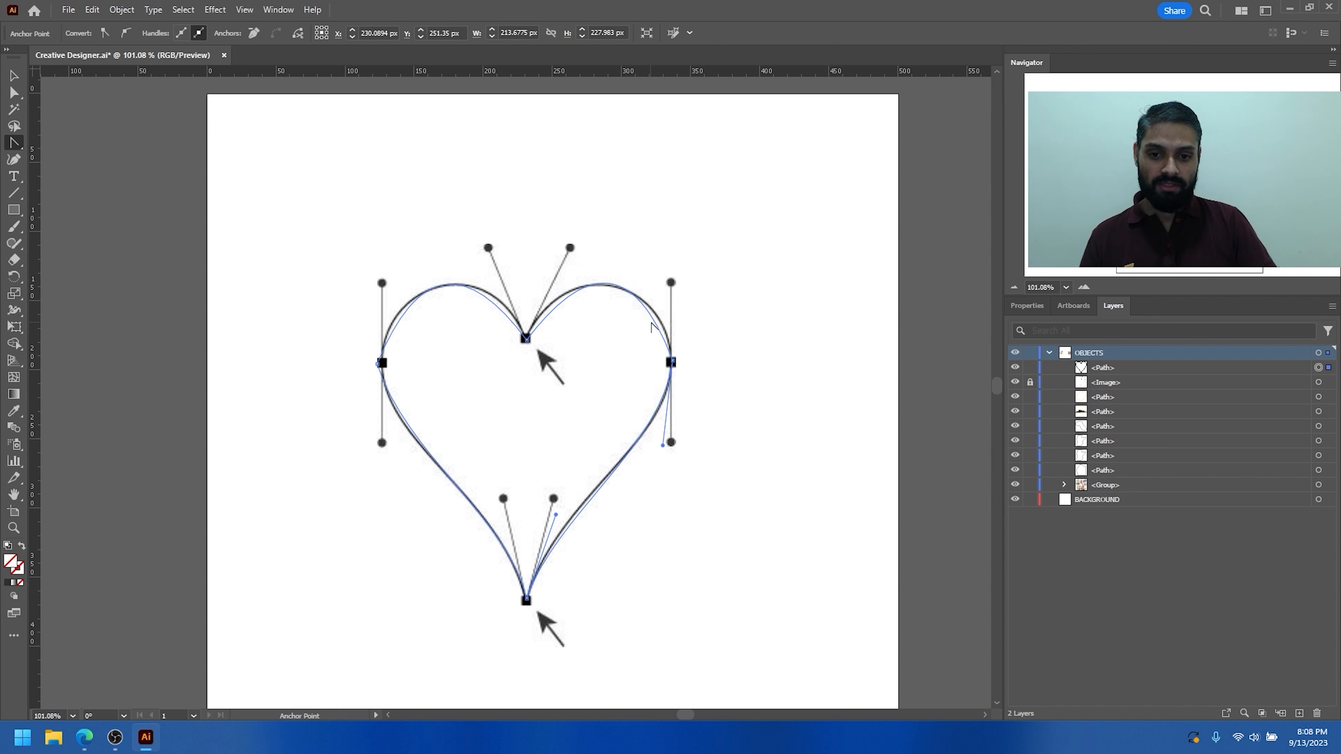
# Step: Refine the handles of the right and left lobes to match the template's upper curves, and return to the Selection tool
pyautogui.moveTo(653, 321); pyautogui.dragTo(566, 259)
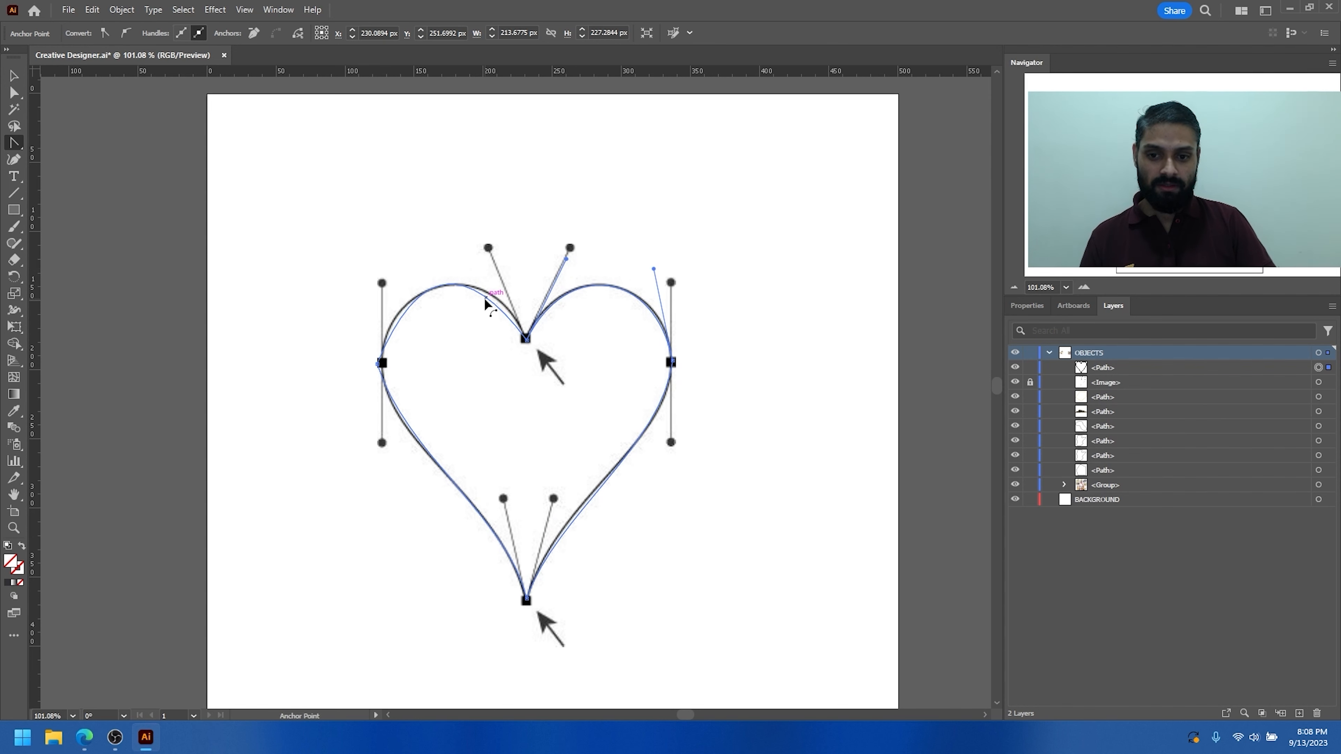
pyautogui.moveTo(486, 304); pyautogui.dragTo(401, 263)
pyautogui.press('v')
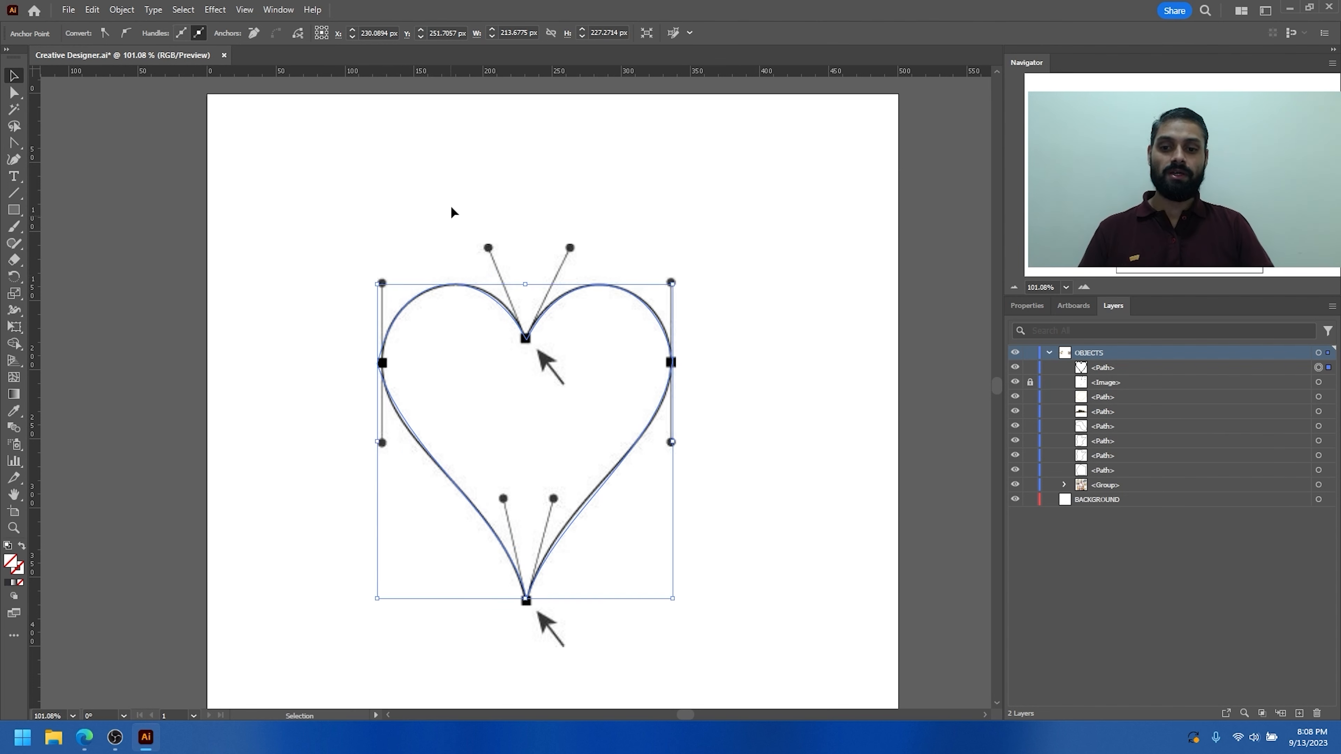
# Step: Fill the traced heart with a golden yellow swatch and shift it slightly left of the template
pyautogui.click(452, 216)
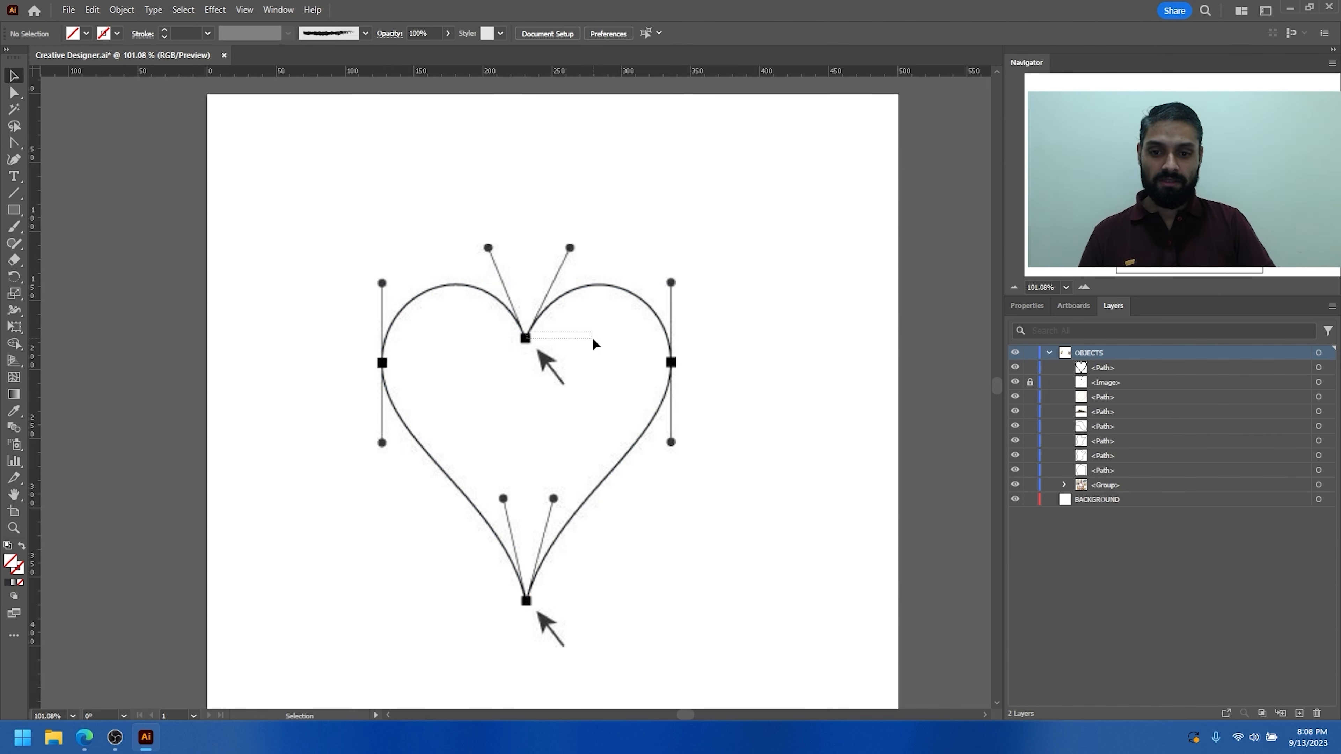
pyautogui.click(546, 306)
pyautogui.moveTo(605, 286); pyautogui.dragTo(496, 375)
pyautogui.moveTo(434, 407); pyautogui.dragTo(544, 311)
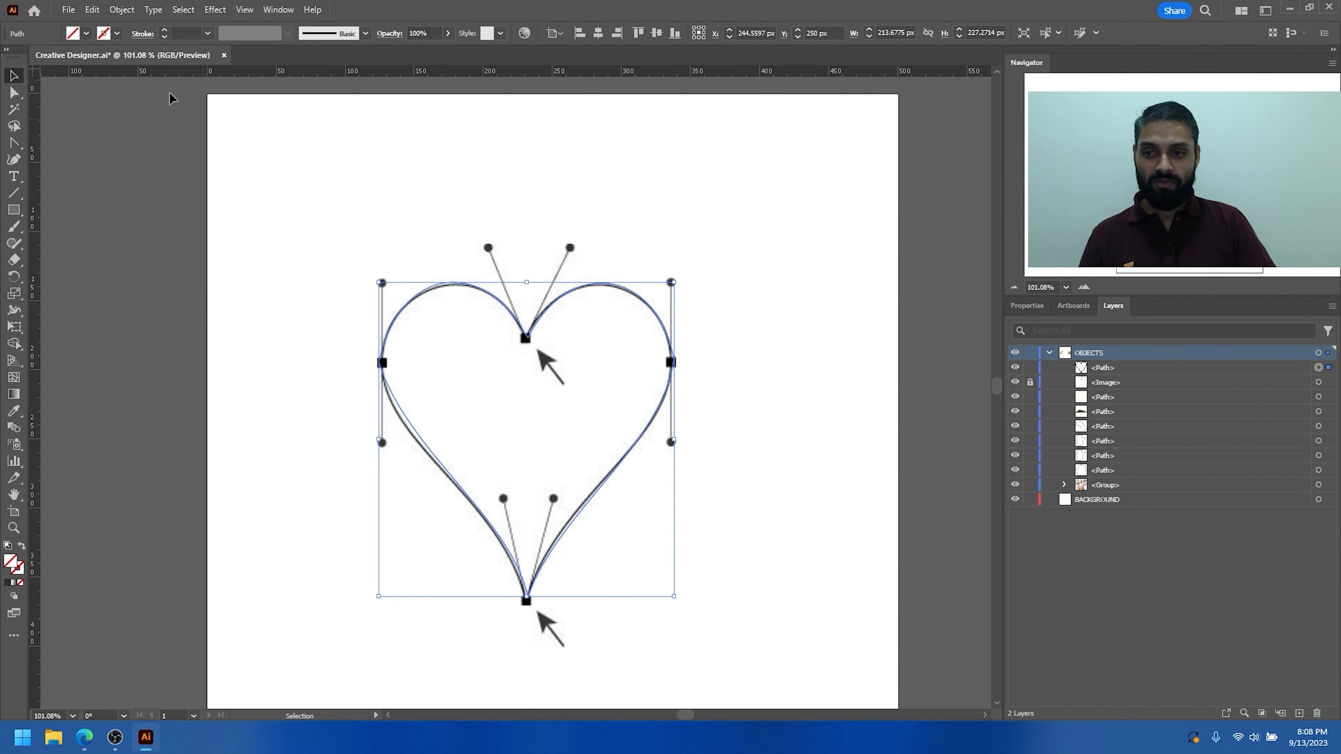
pyautogui.click(85, 34)
pyautogui.click(78, 59)
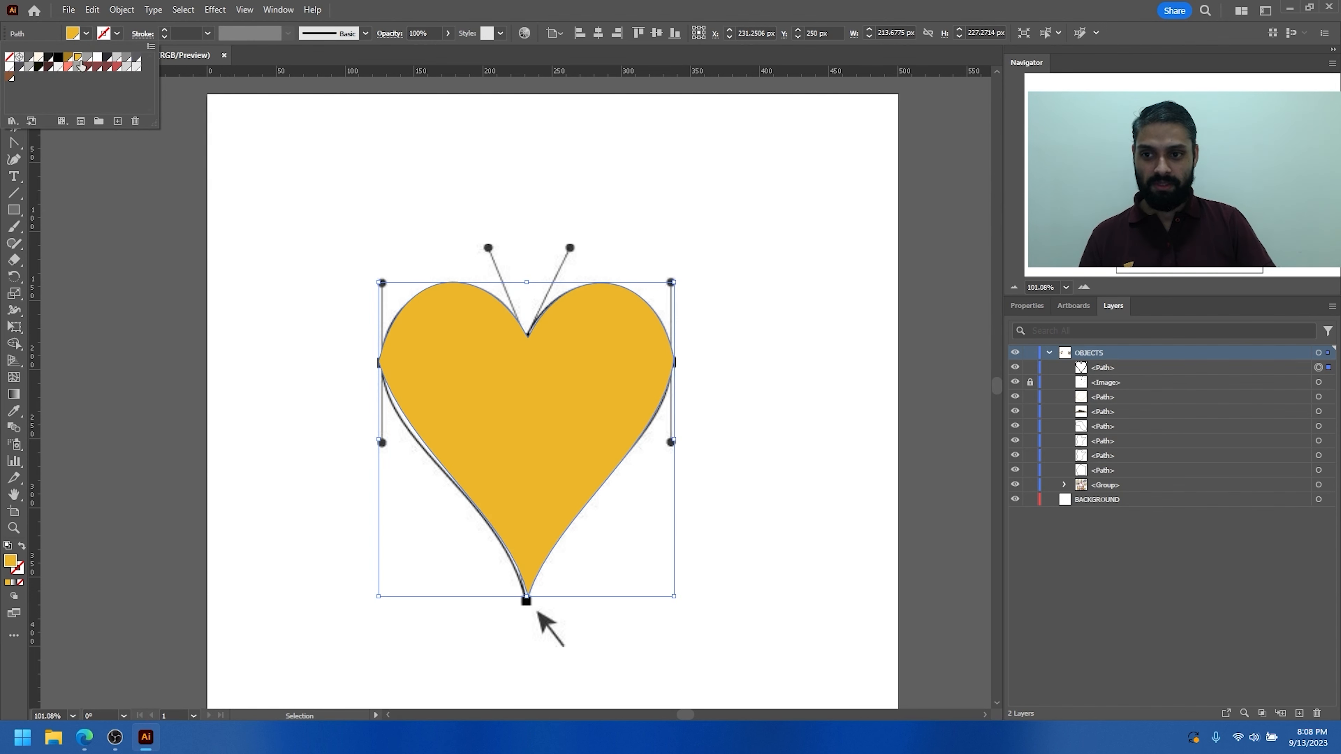
pyautogui.click(538, 384)
pyautogui.moveTo(541, 422); pyautogui.dragTo(508, 421)
# Step: Give the heart a dark stroke and set the stroke weight to 8 pt
pyautogui.click(116, 33)
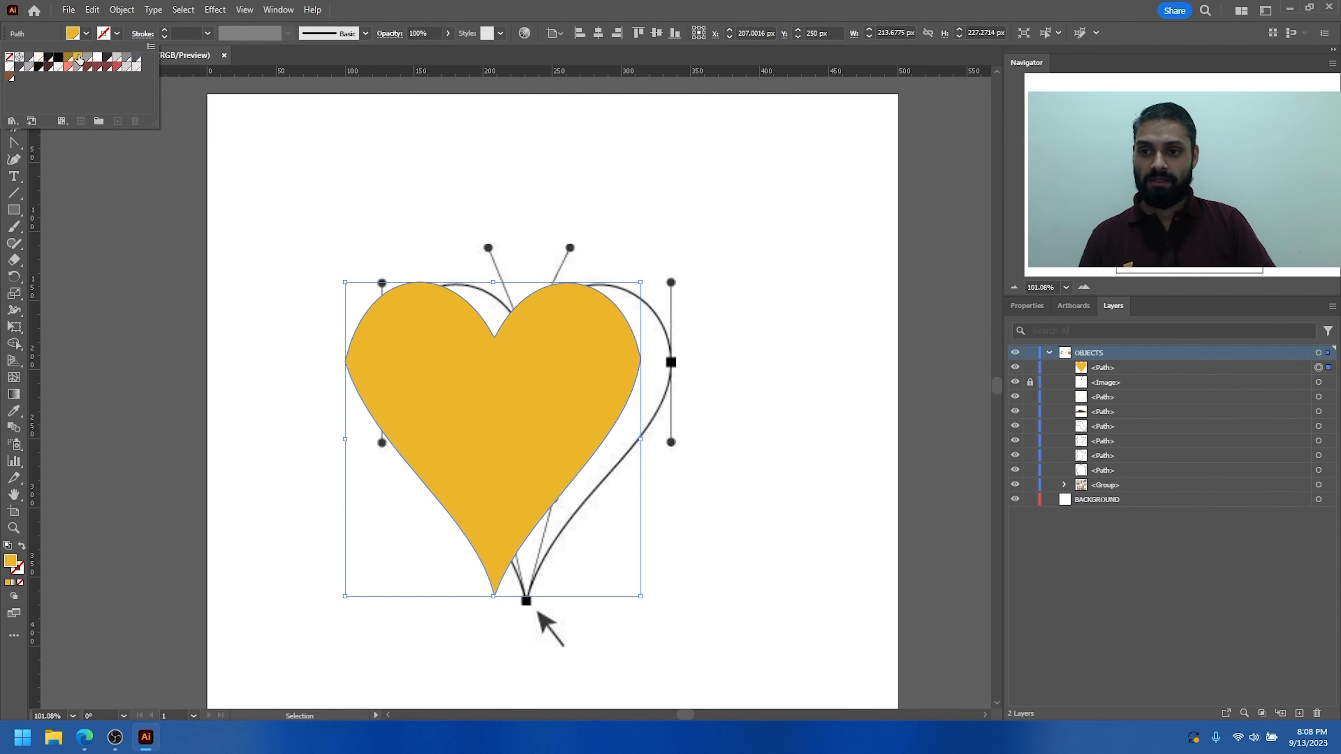
pyautogui.click(106, 60)
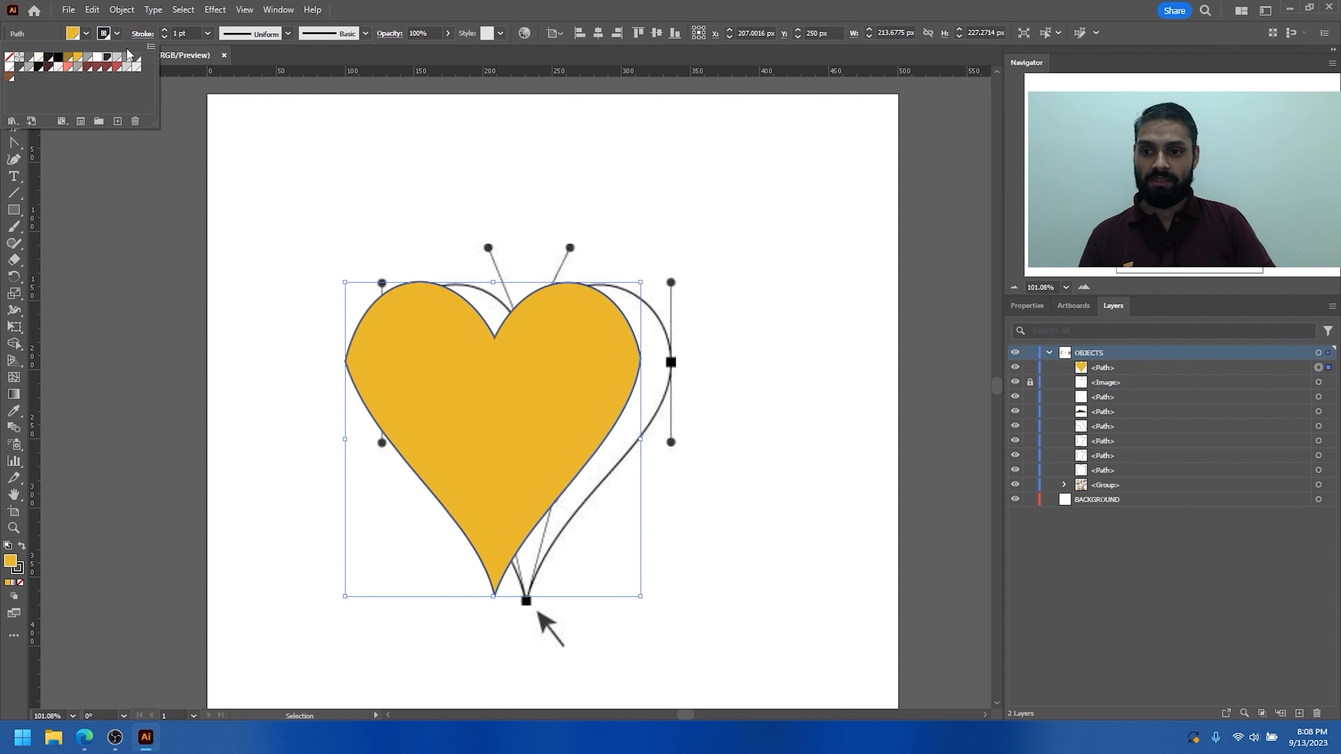
pyautogui.click(169, 33)
pyautogui.click(169, 33)
pyautogui.click(170, 32)
pyautogui.click(169, 32)
pyautogui.click(169, 32)
pyautogui.click(169, 33)
pyautogui.click(169, 33)
pyautogui.click(169, 33)
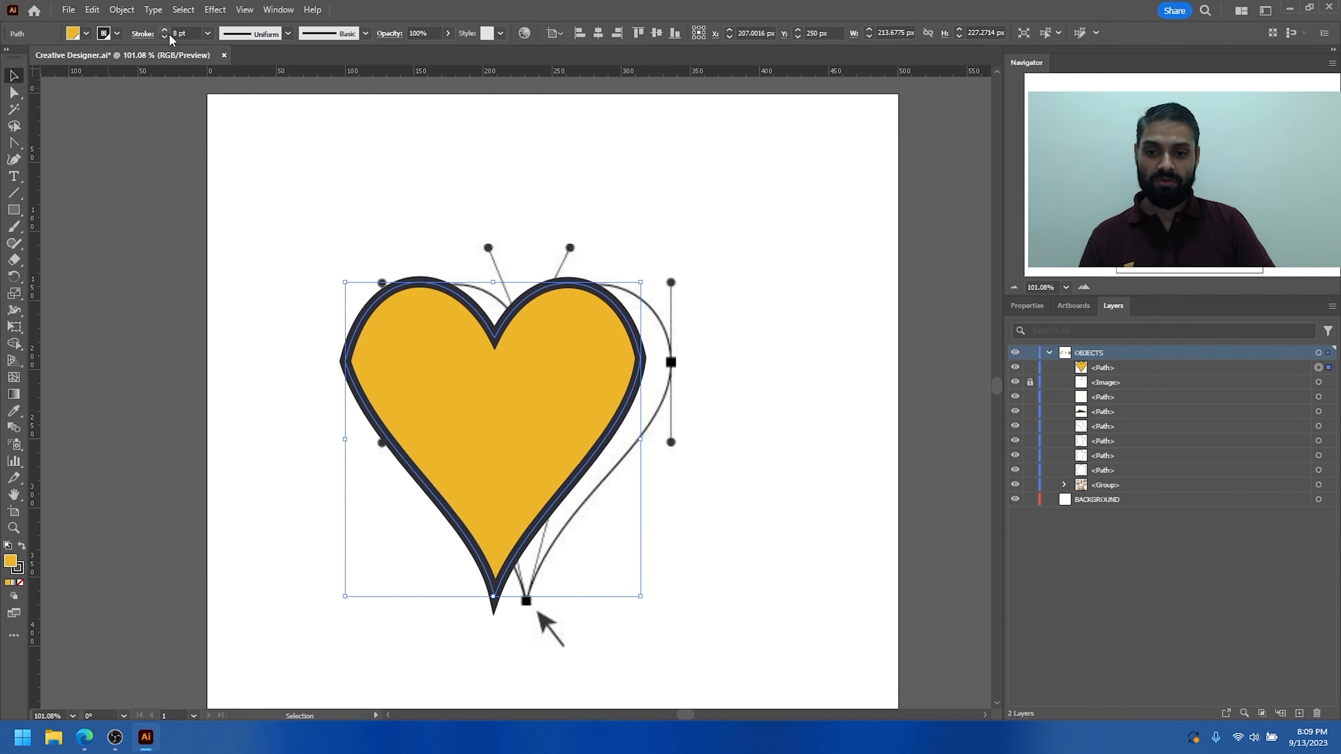
# Step: Try converting the heart's left anchor into a corner without handles using the Anchor Point tool
pyautogui.hotkey('shift', 'c')
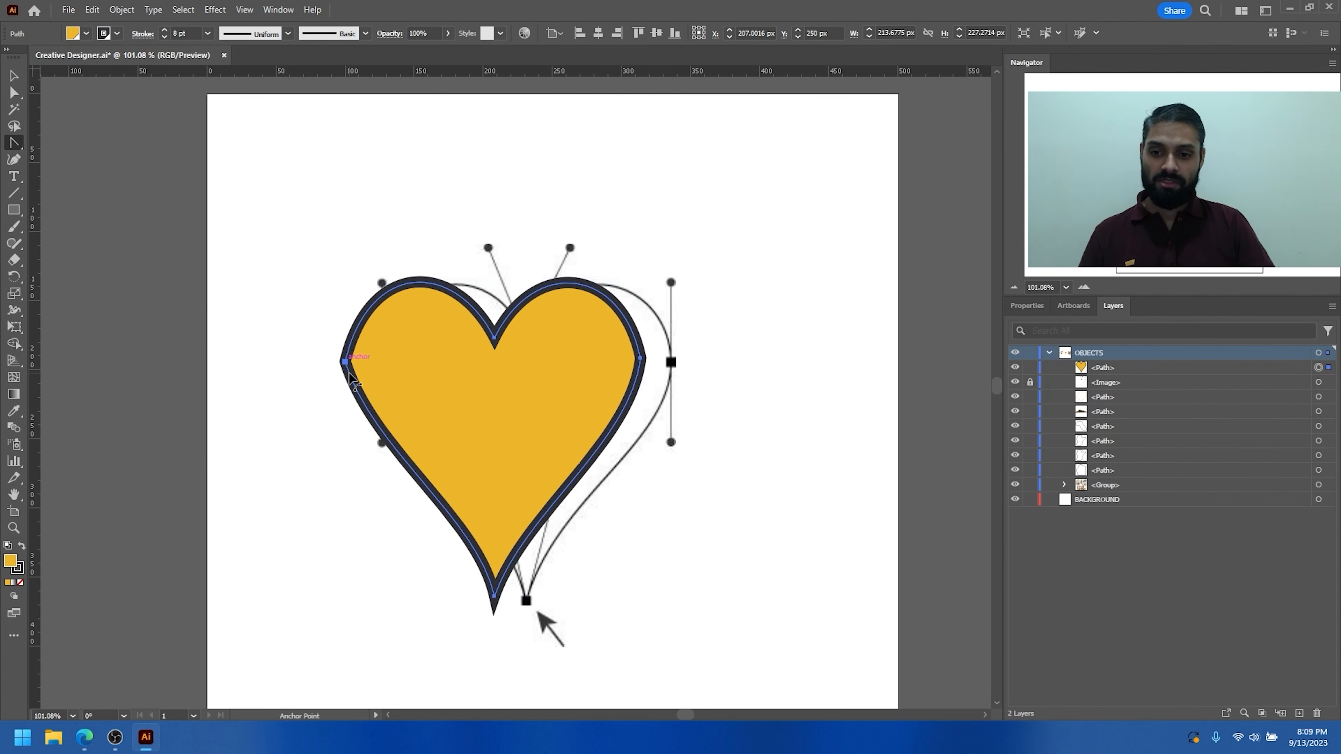
pyautogui.click(345, 362)
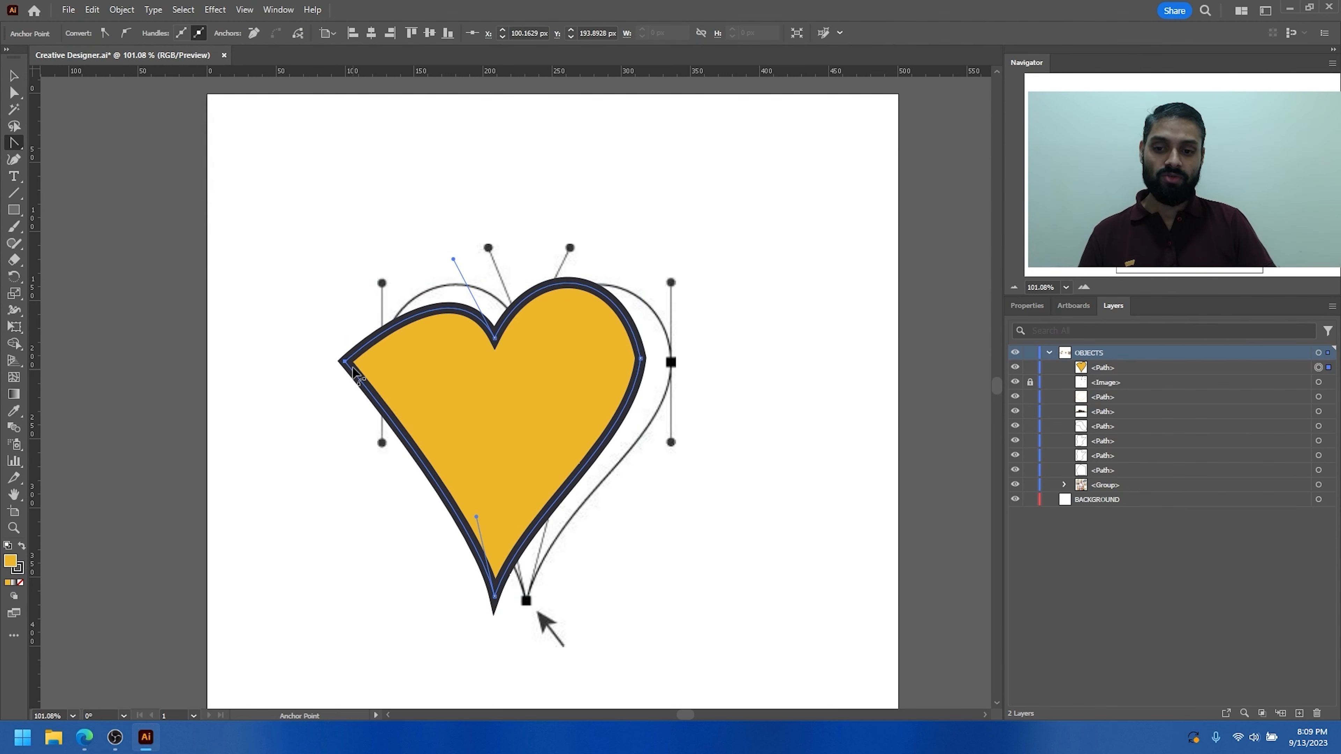
pyautogui.moveTo(346, 363); pyautogui.dragTo(373, 451)
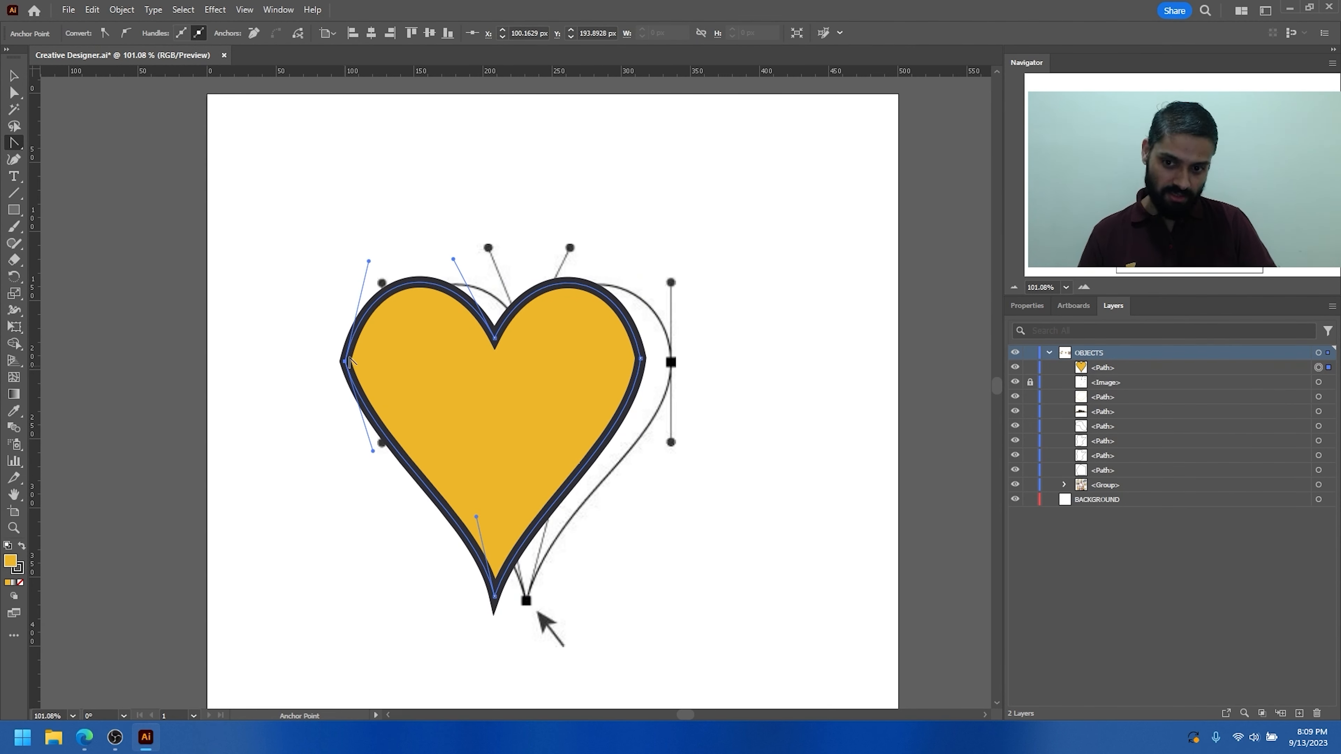
# Step: Straighten the left anchor's two handles to near vertical with the Direct Selection tool to smooth that side
pyautogui.click(14, 93)
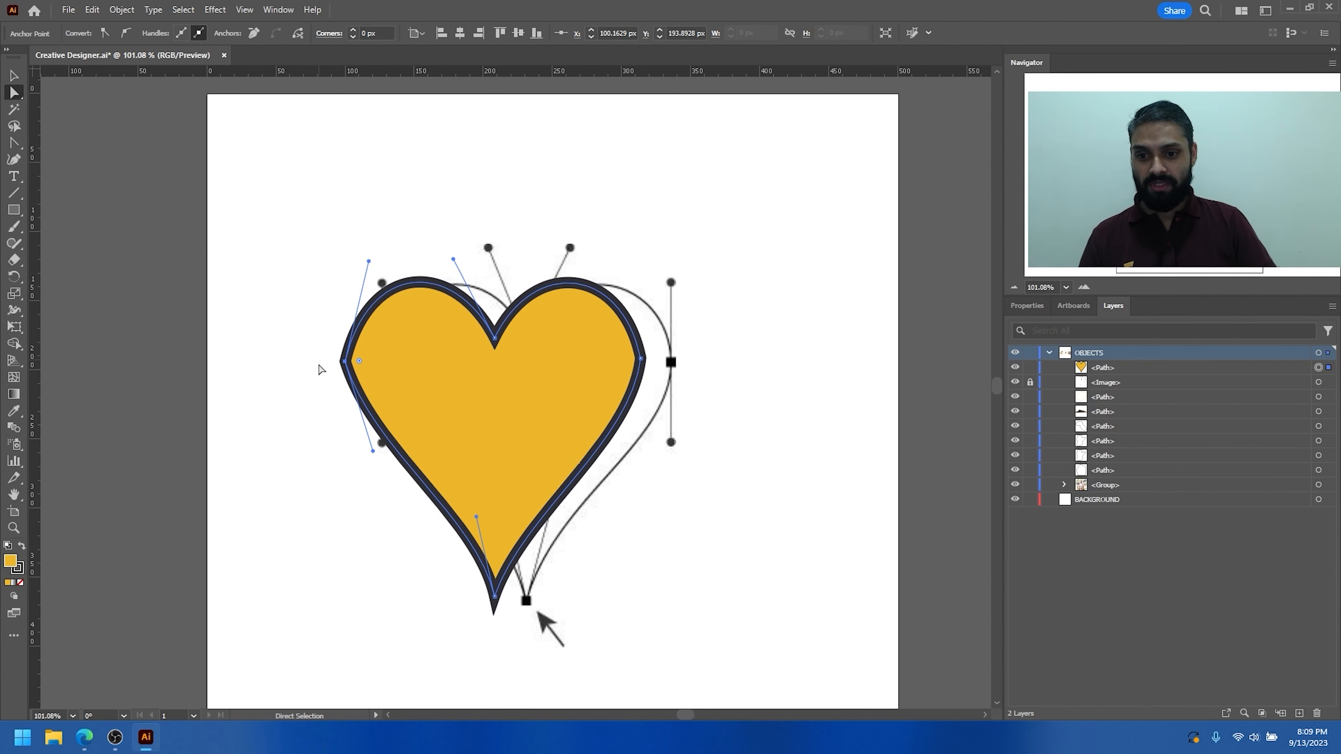
pyautogui.click(346, 364)
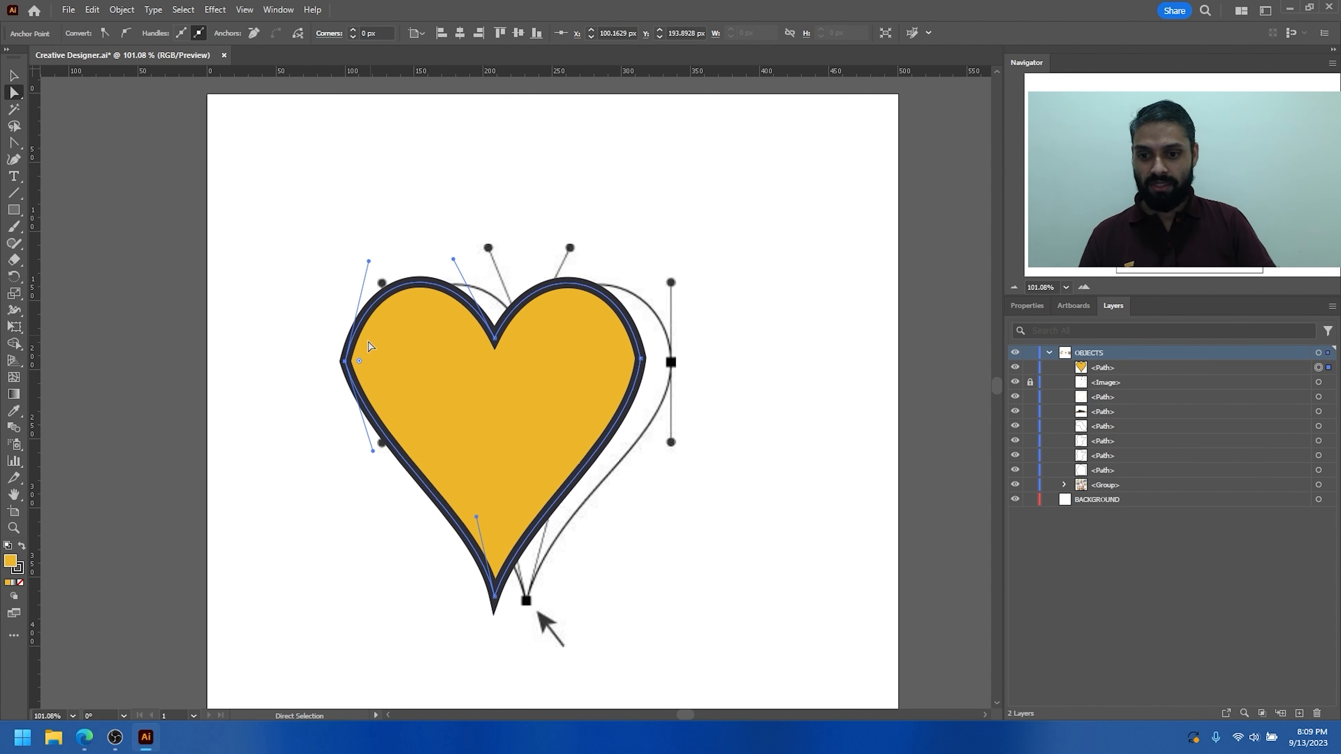
pyautogui.moveTo(369, 261); pyautogui.dragTo(350, 262)
pyautogui.moveTo(373, 451); pyautogui.dragTo(346, 461)
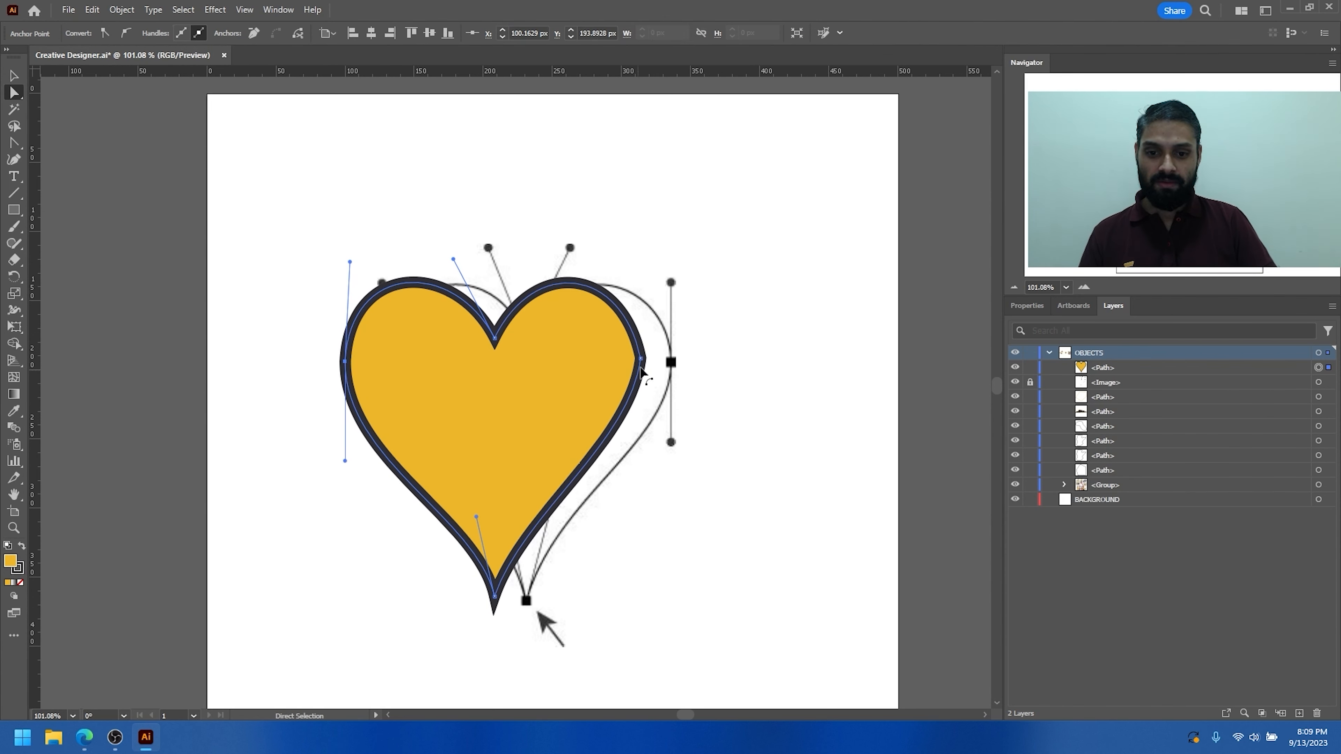
# Step: Straighten the right anchor's upper and lower handles to near vertical to smooth that side
pyautogui.click(641, 360)
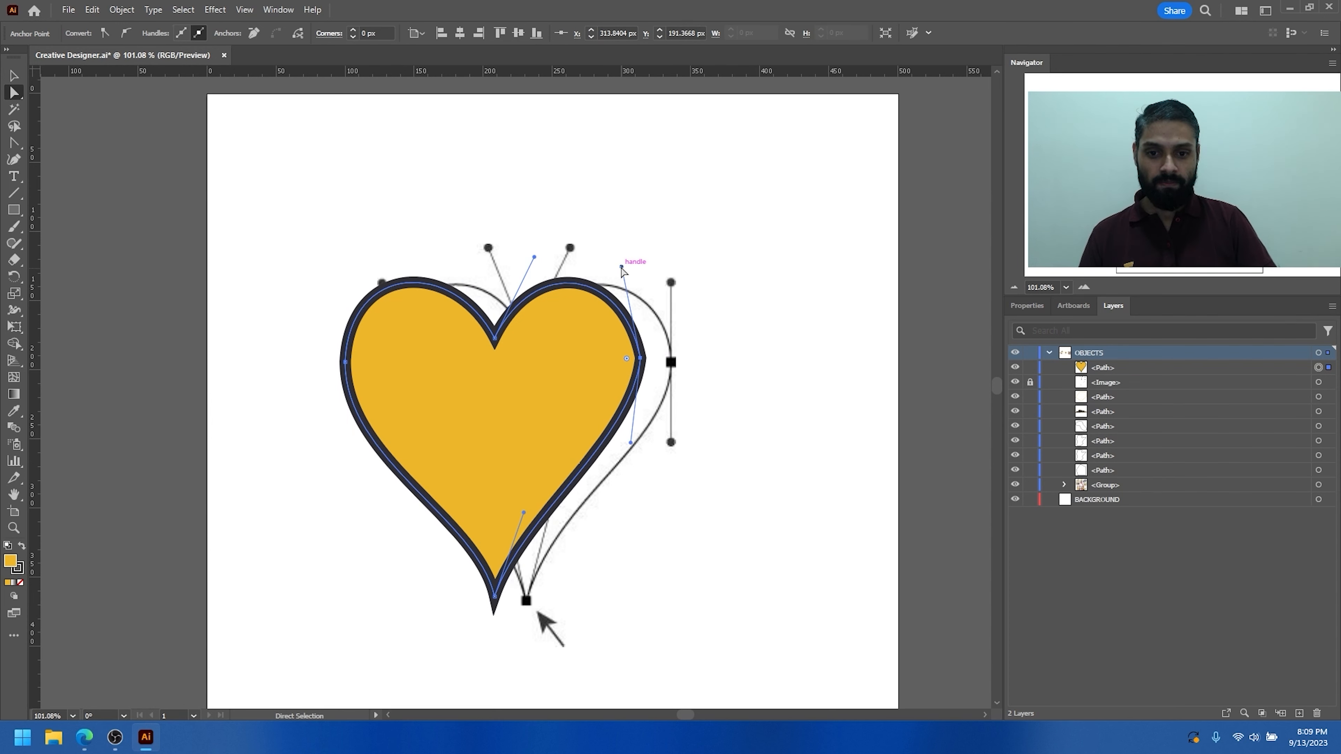
pyautogui.moveTo(631, 264); pyautogui.dragTo(640, 263)
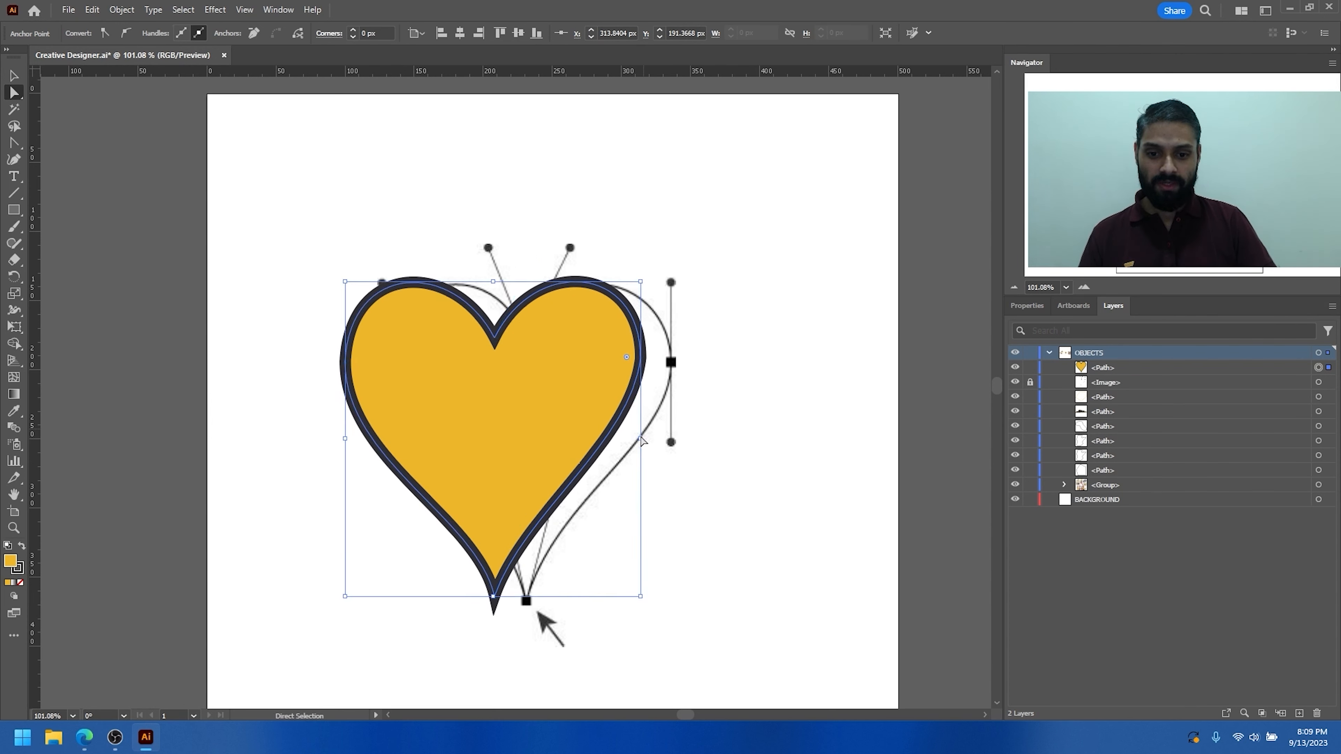
pyautogui.moveTo(632, 443); pyautogui.dragTo(644, 447)
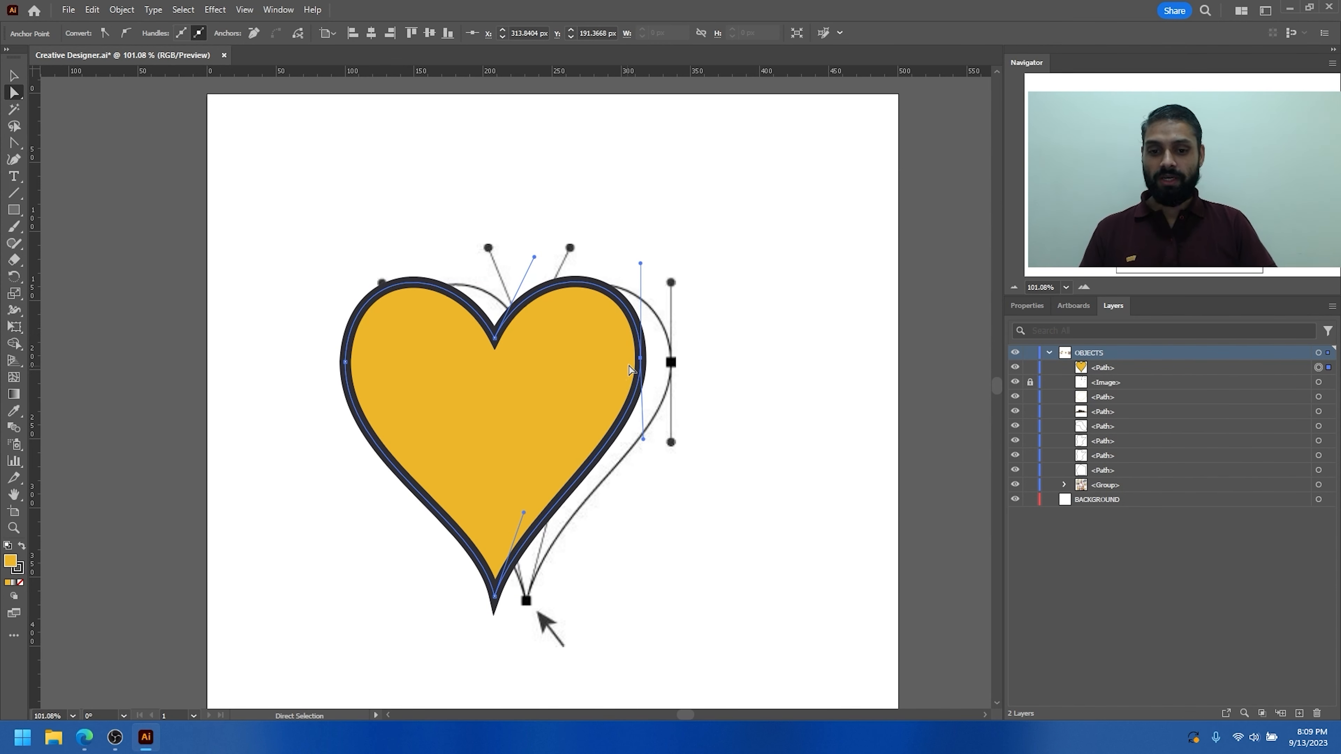
pyautogui.press('ctrl')
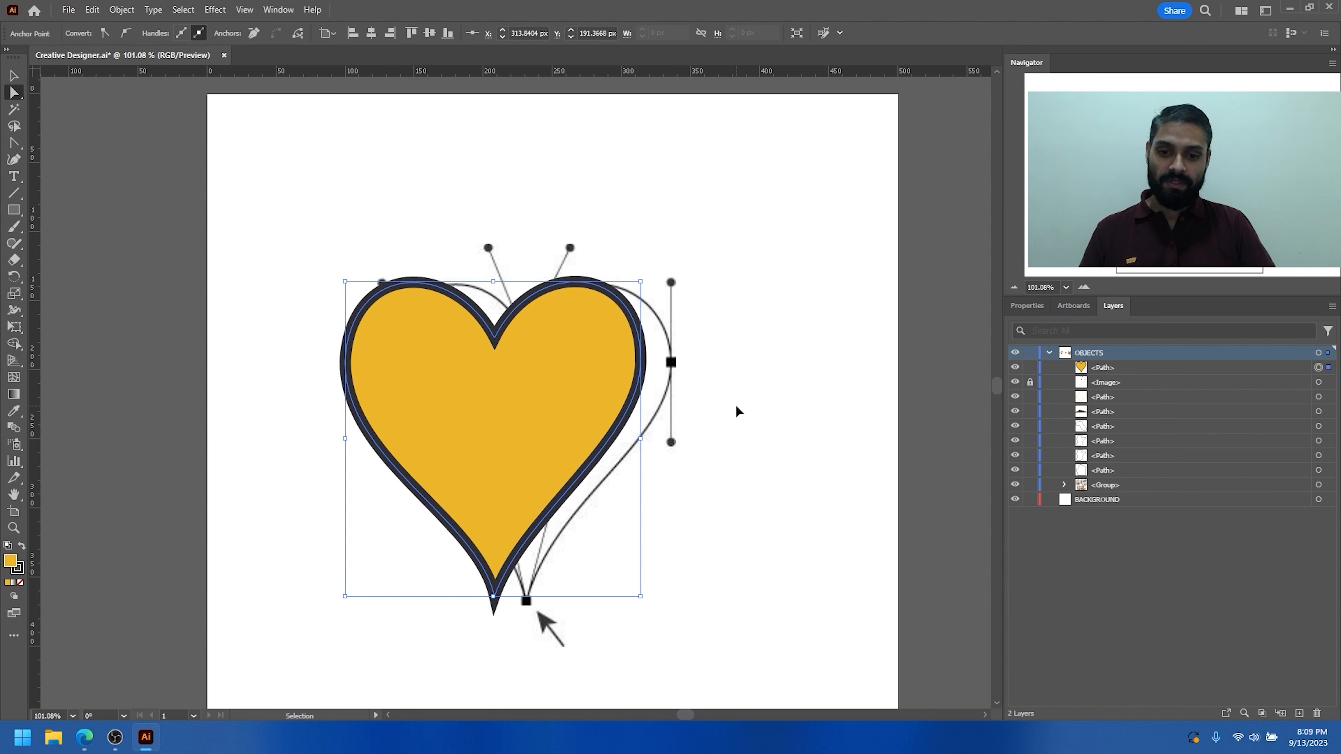
# Step: Undo the handle adjustments on both sides of the heart
pyautogui.click(91, 10)
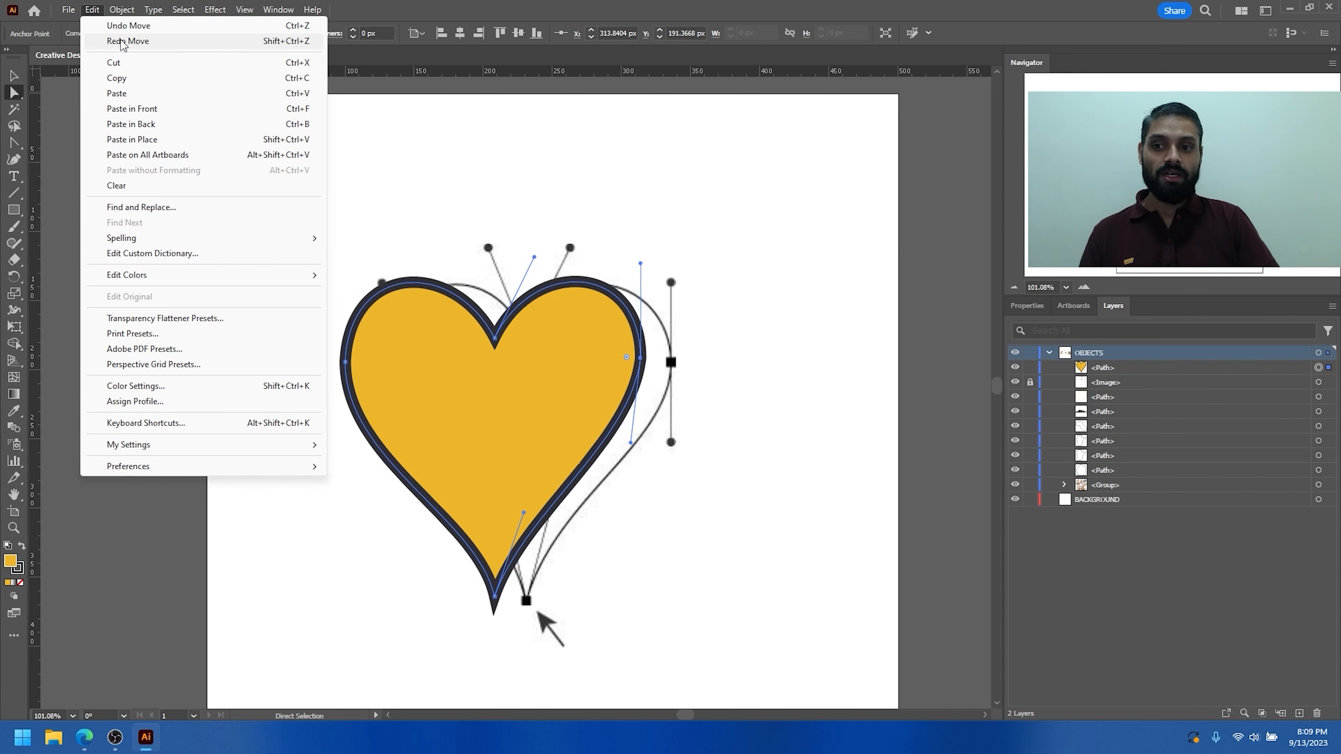
pyautogui.click(584, 355)
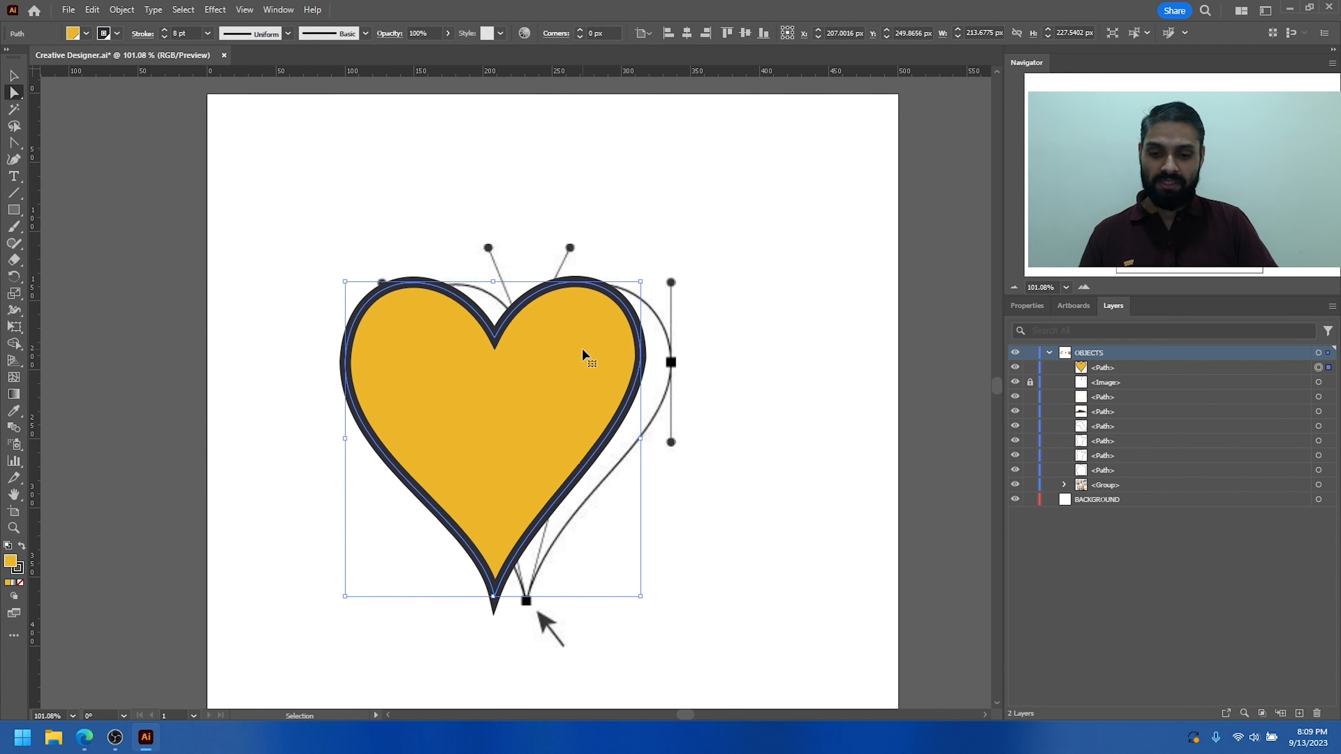
pyautogui.hotkey('ctrl', 'z')
pyautogui.hotkey('ctrl', 'z')
# Step: Examine the corner widget at the heart's left anchor up close, comparing the Selection and Direct Selection tools
pyautogui.click(346, 363)
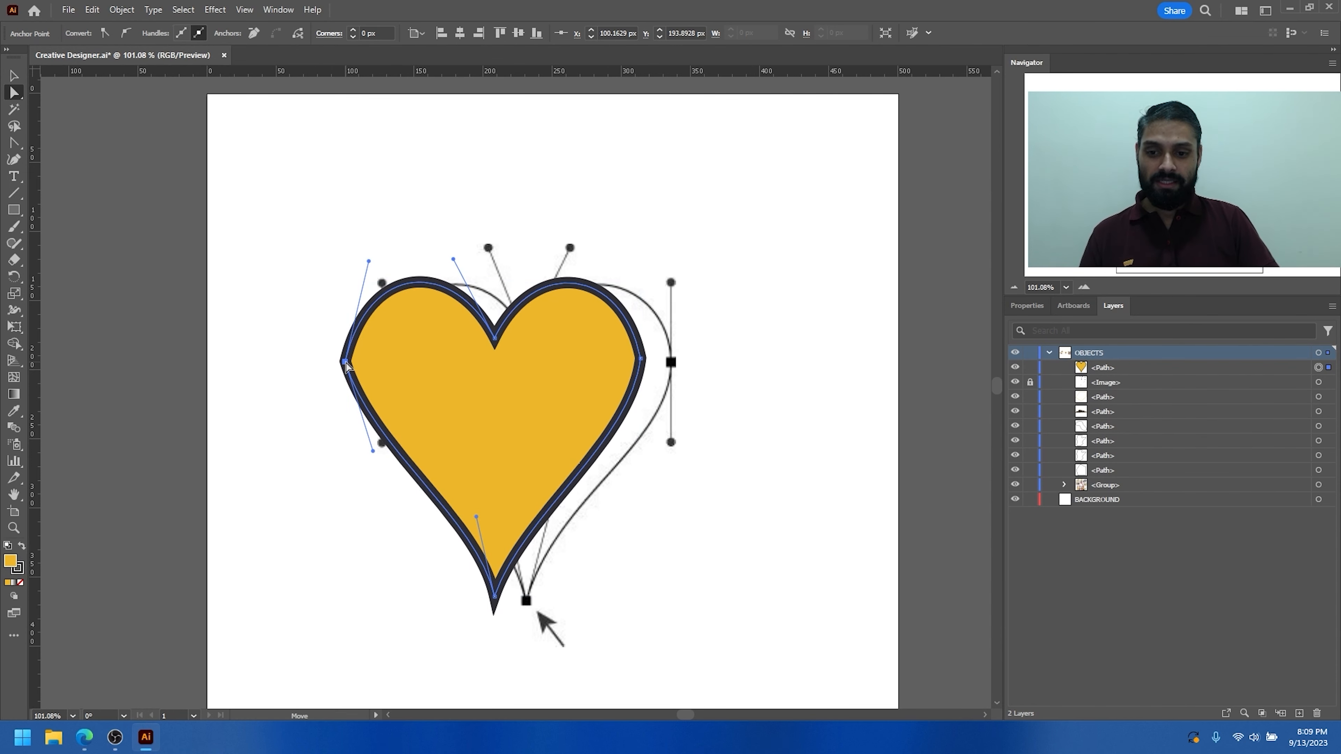
pyautogui.scroll(5, 359, 364)
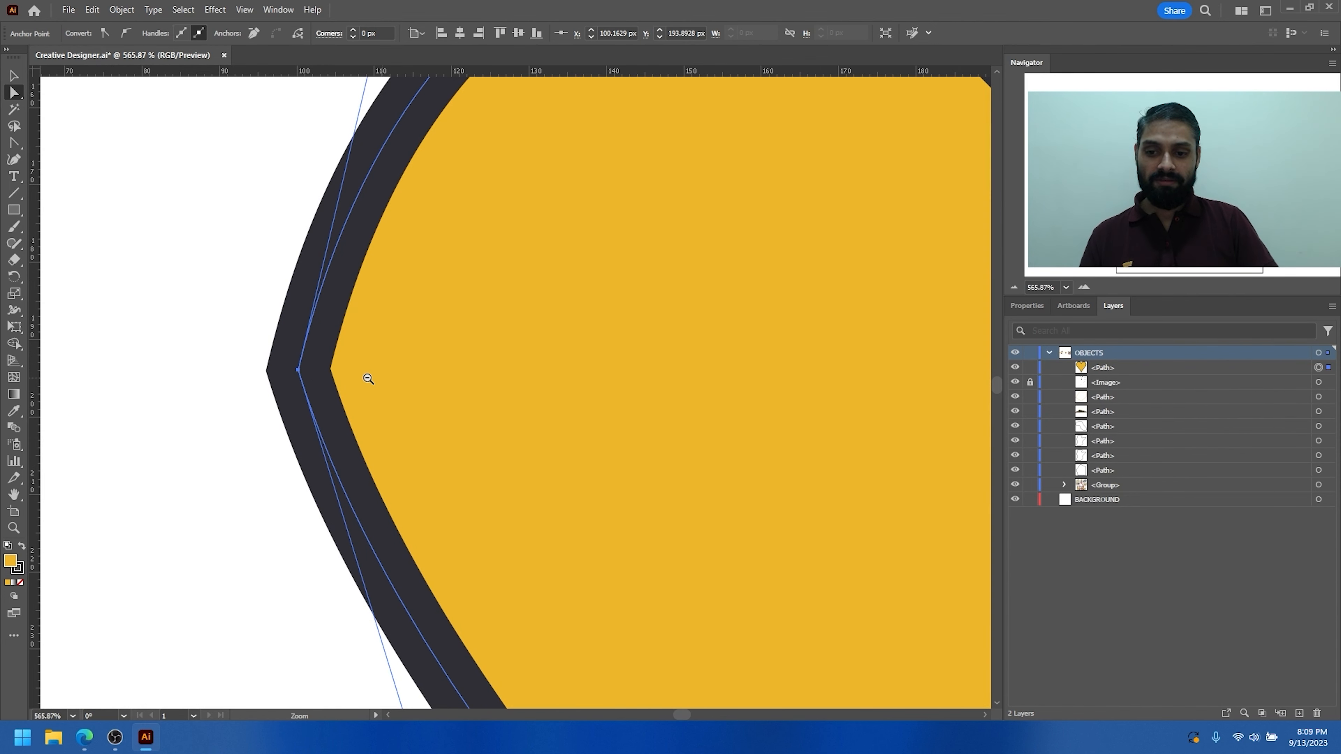
pyautogui.scroll(-2, 349, 376)
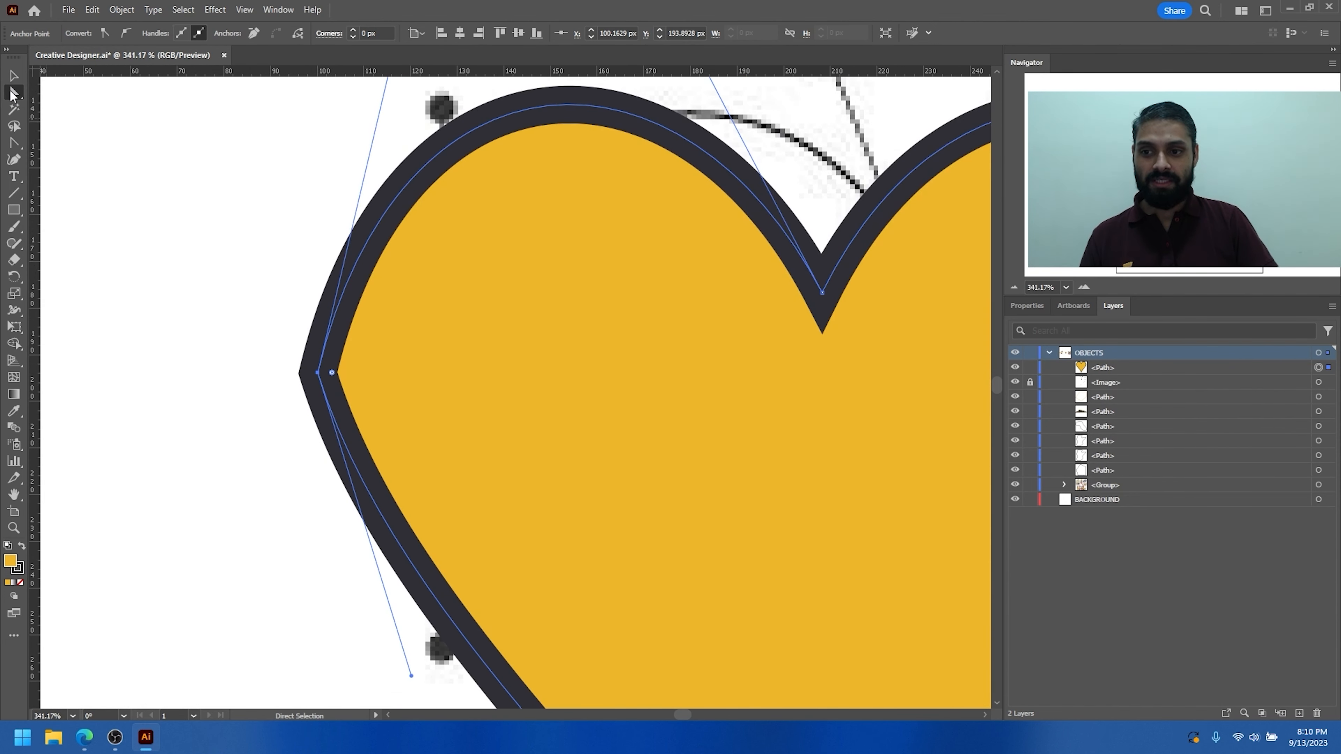
pyautogui.click(14, 94)
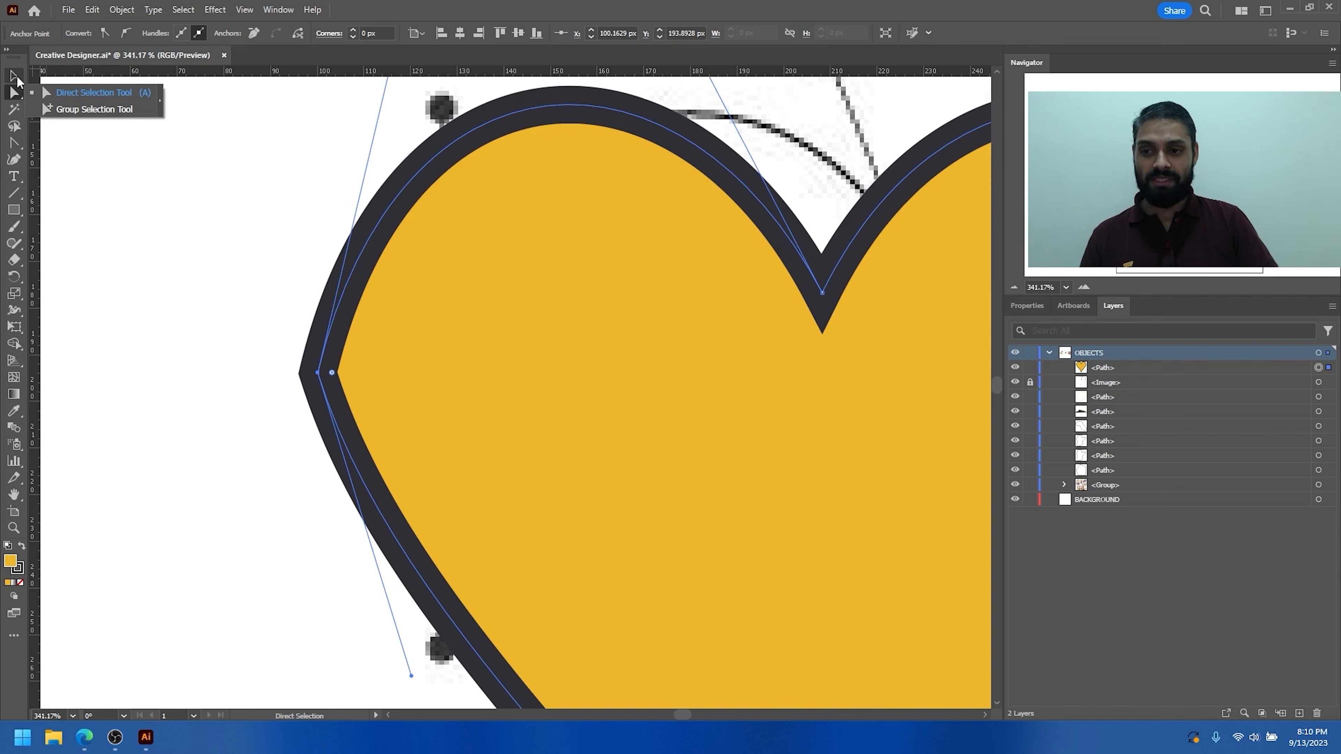
pyautogui.click(16, 77)
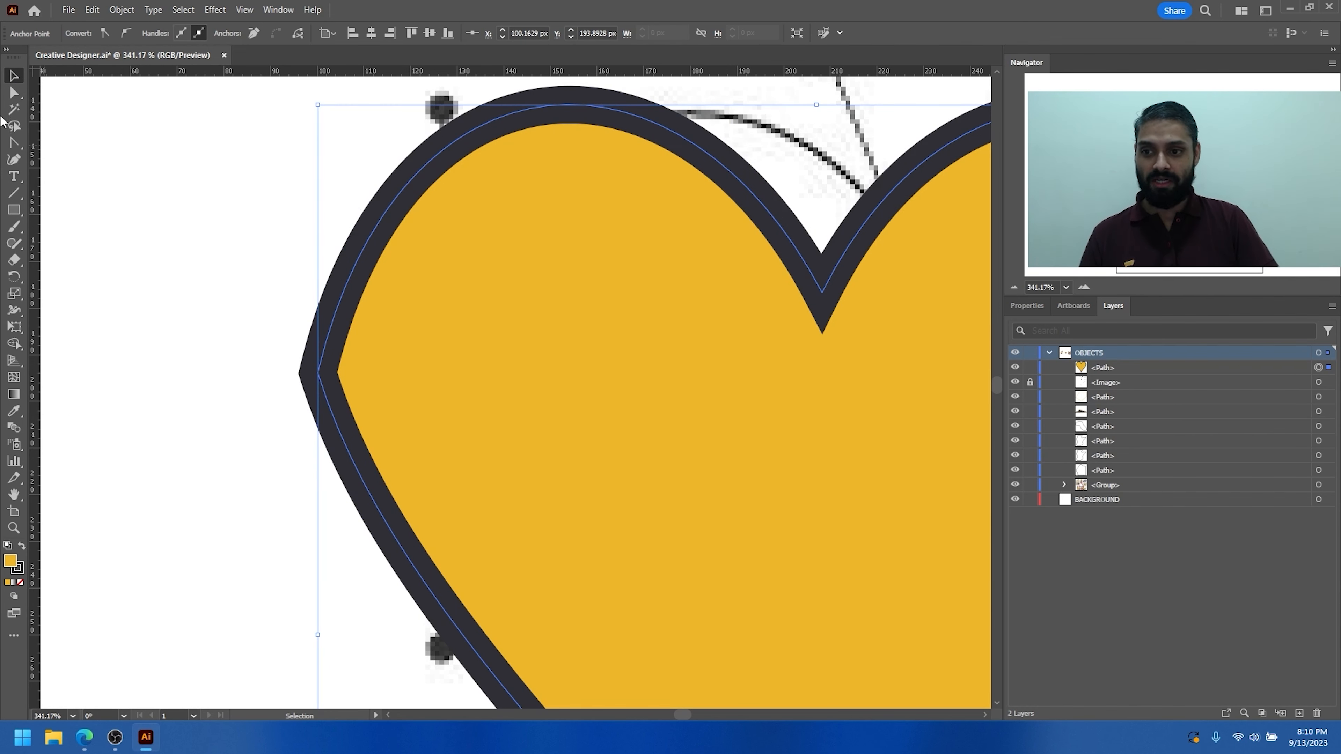
pyautogui.click(13, 94)
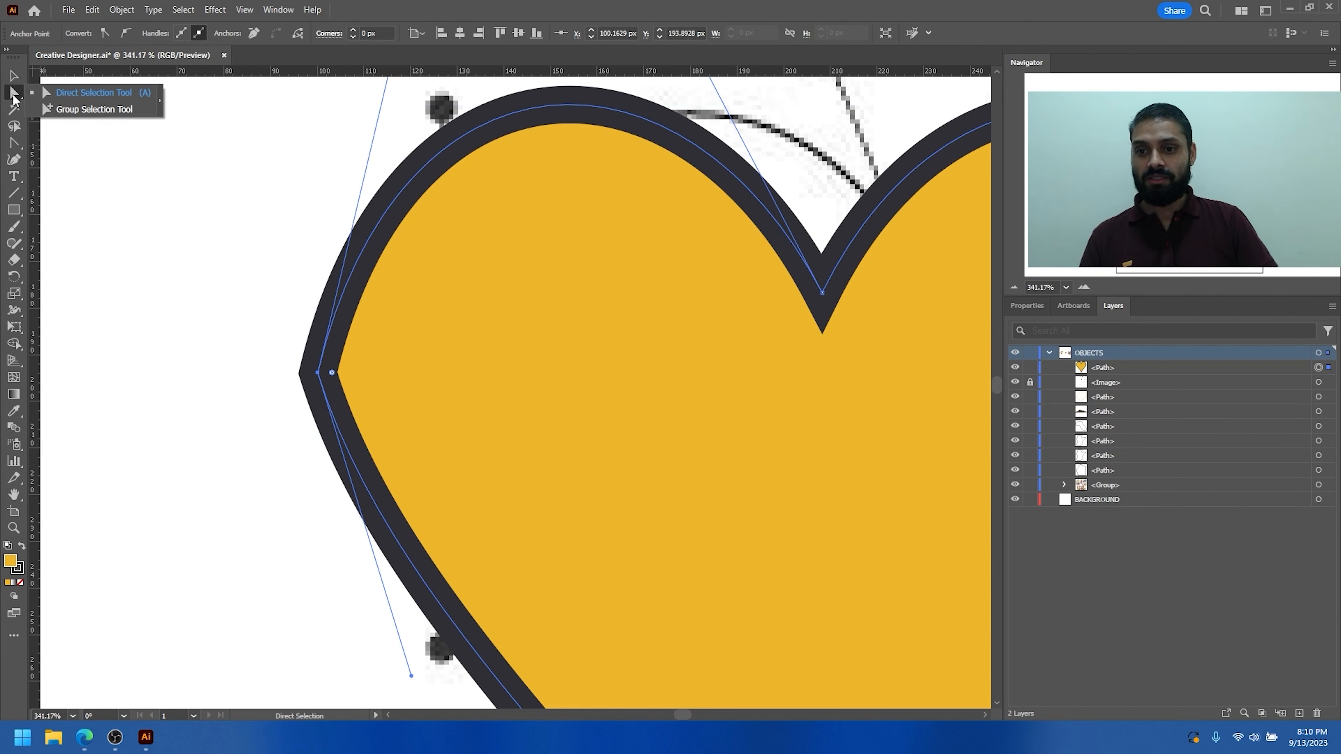
pyautogui.click(83, 94)
pyautogui.click(319, 374)
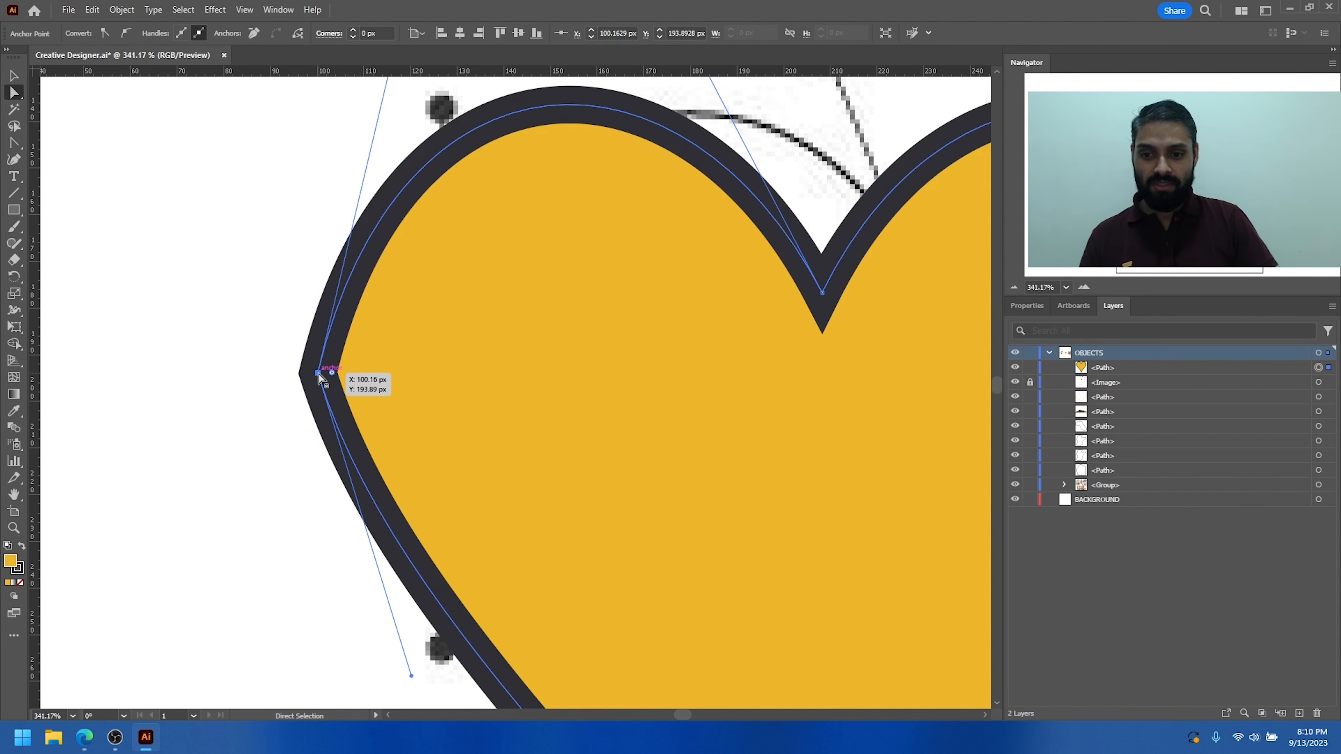
# Step: Round the heart's left corner with its corner widget to a radius of about 60.83 px
pyautogui.scroll(-5, 348, 372)
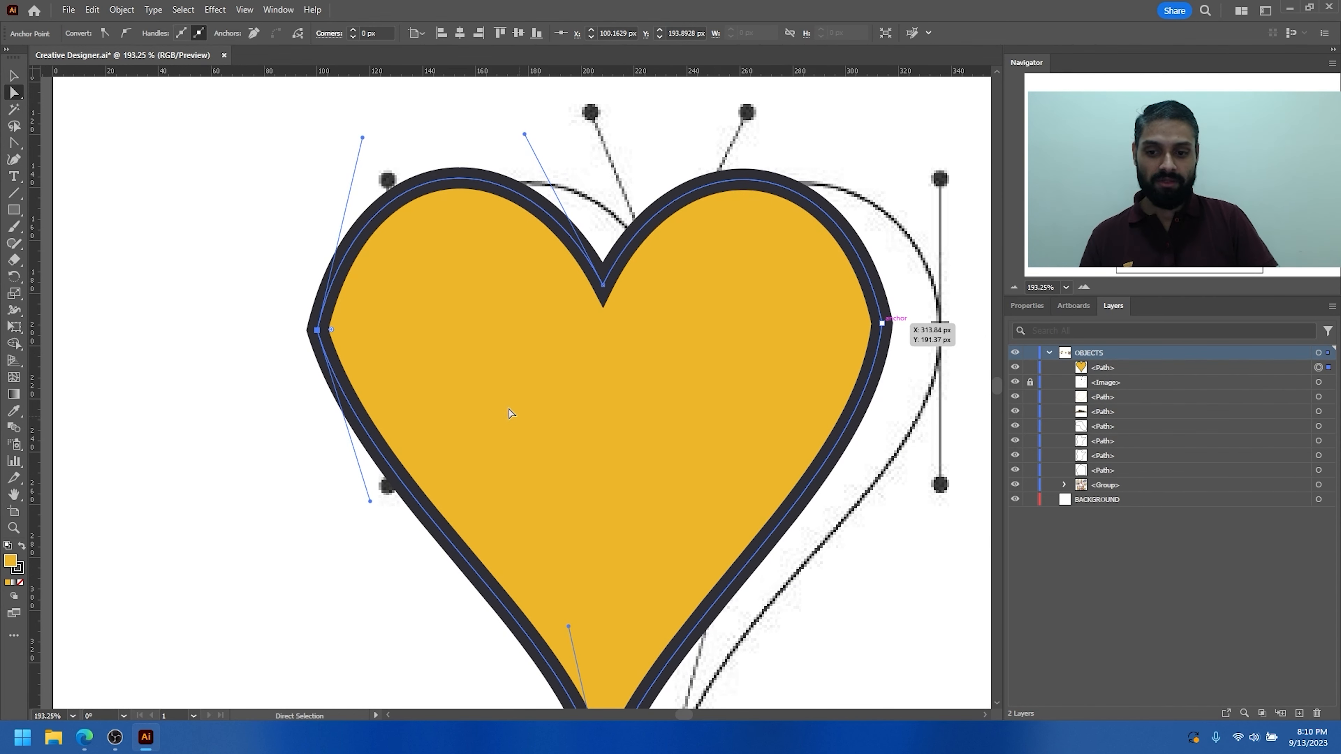
pyautogui.moveTo(582, 442); pyautogui.dragTo(559, 362)
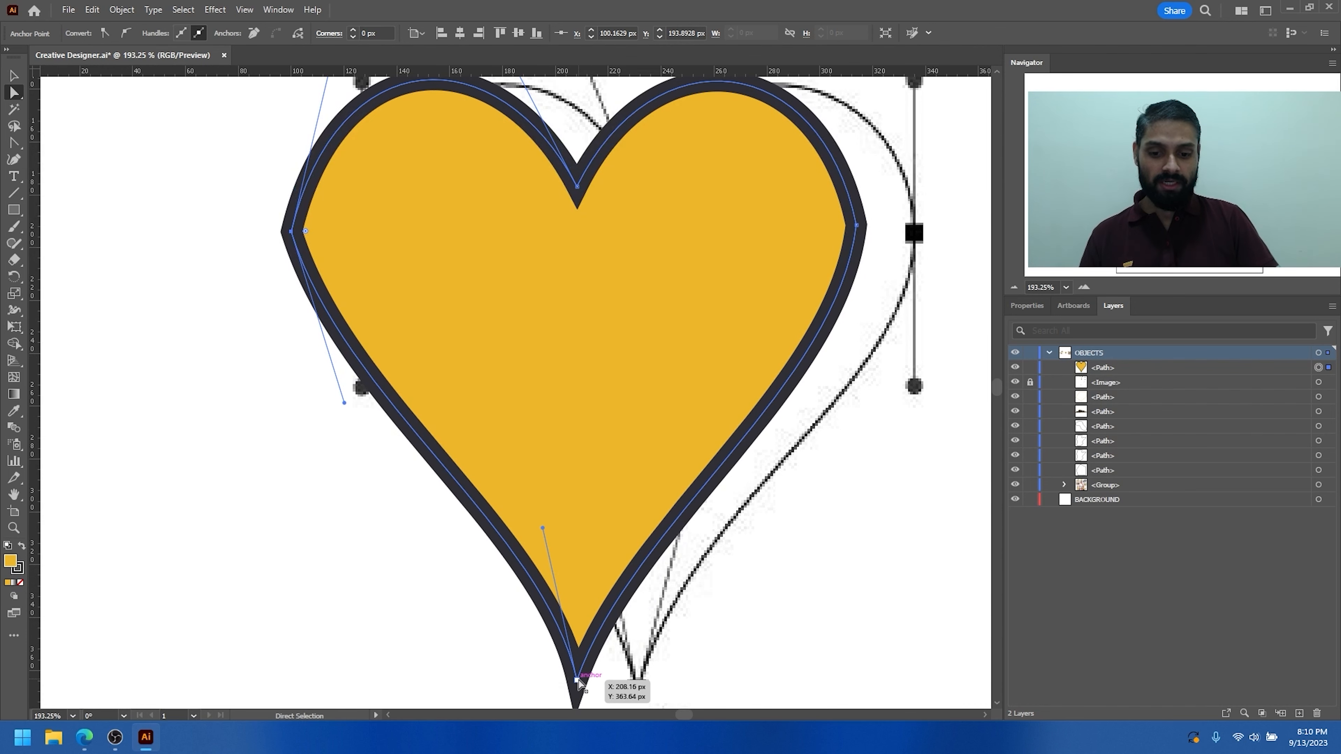
pyautogui.moveTo(422, 329); pyautogui.dragTo(492, 402)
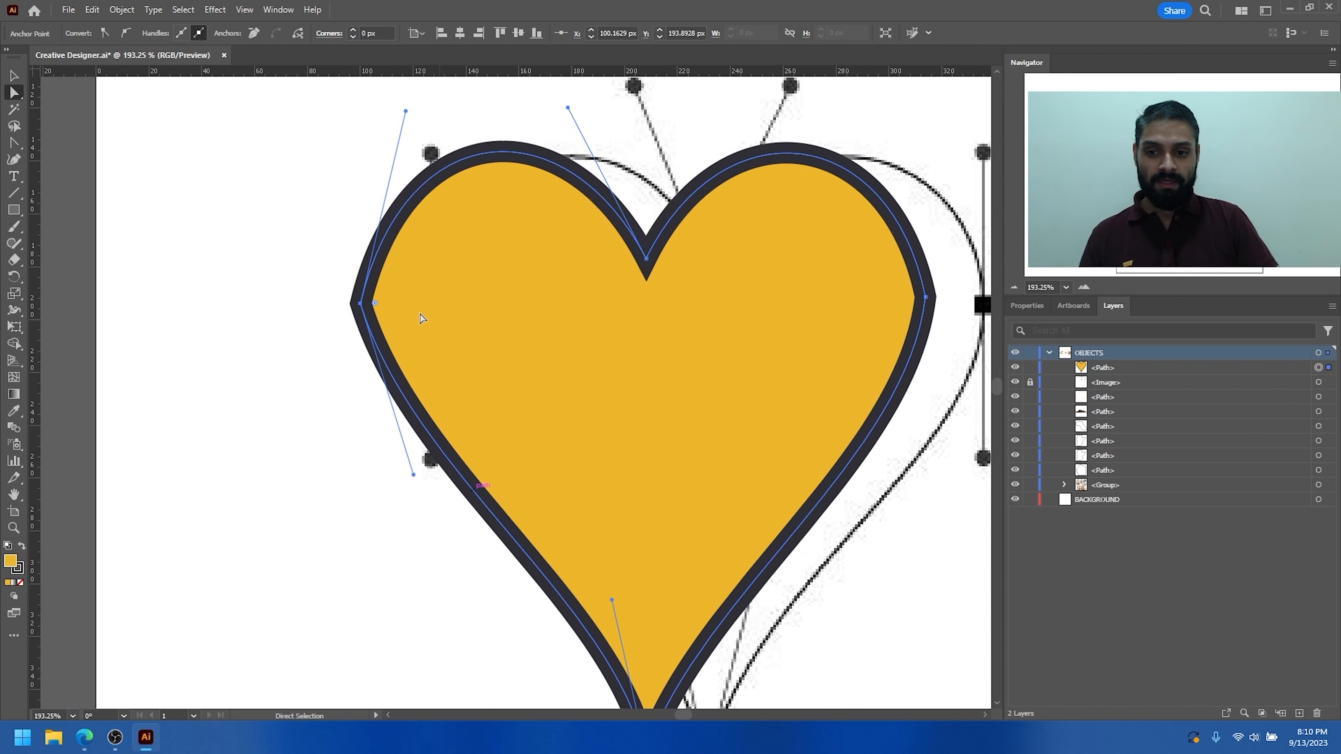
pyautogui.click(361, 304)
pyautogui.moveTo(376, 307); pyautogui.dragTo(567, 317)
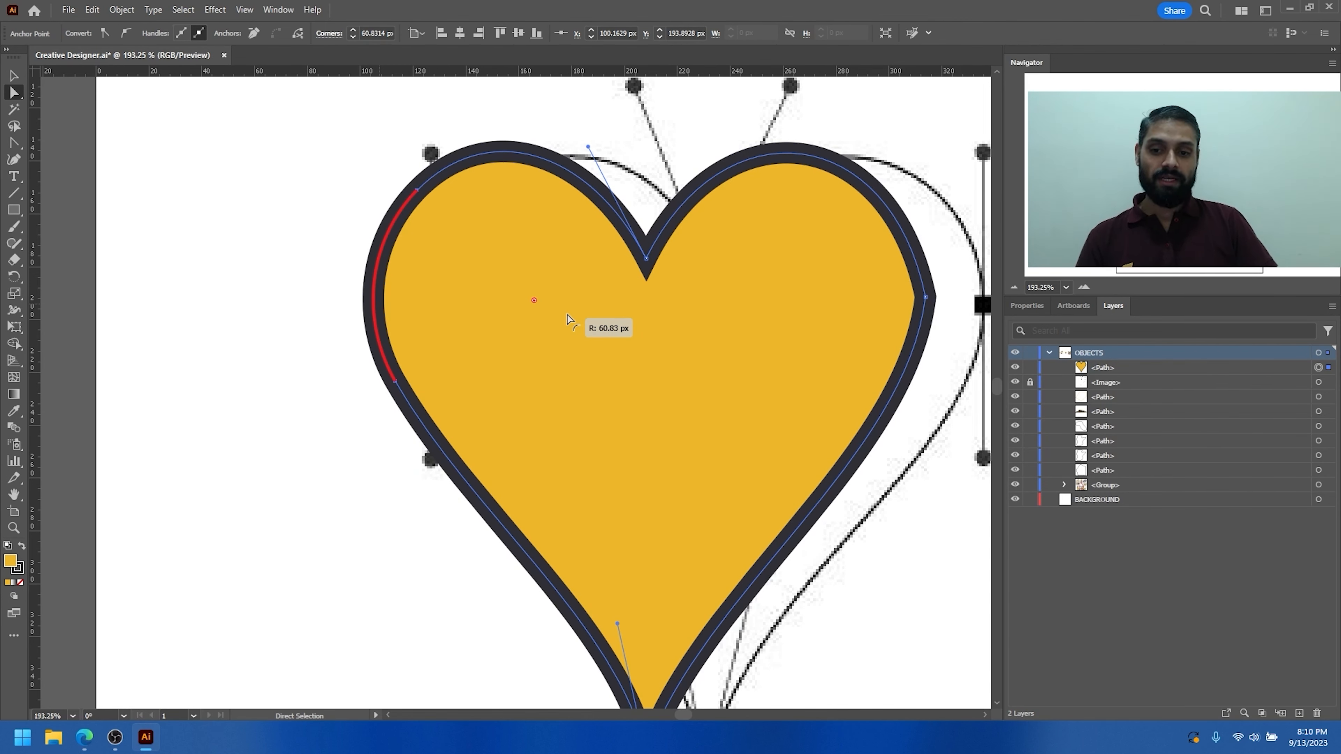
pyautogui.moveTo(567, 317); pyautogui.dragTo(568, 317)
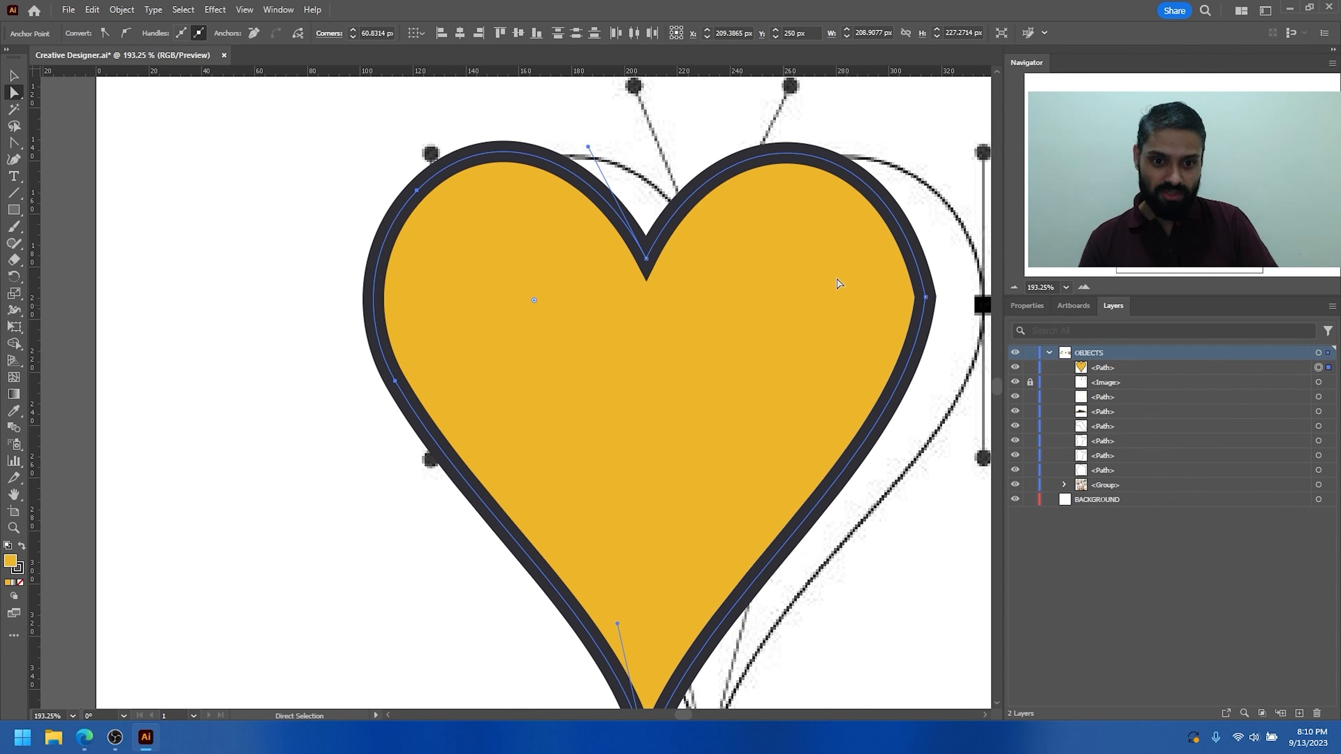
# Step: Round the heart's right corner as far as possible with its corner widget and deselect the shape
pyautogui.click(925, 297)
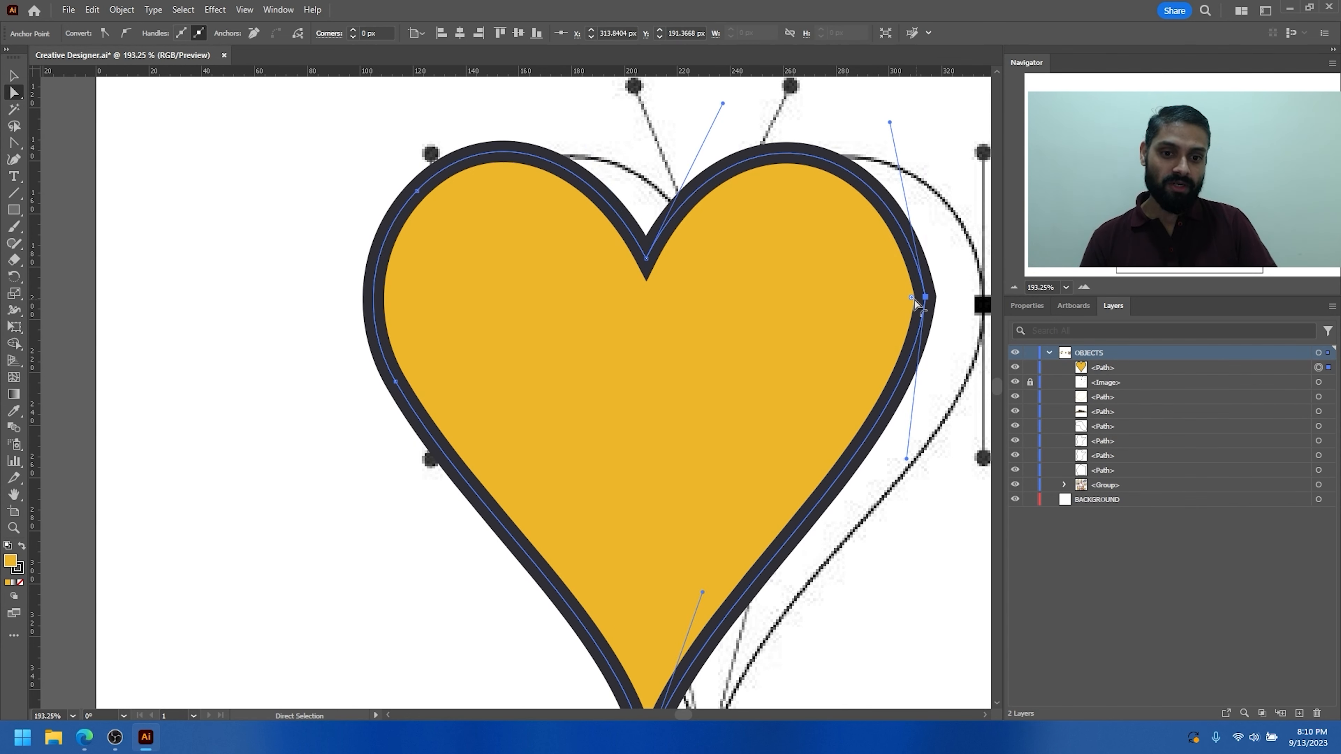
pyautogui.moveTo(912, 301); pyautogui.dragTo(475, 333)
pyautogui.click(330, 411)
# Step: Move the yellow heart left off the template with the Selection tool
pyautogui.press('v')
pyautogui.moveTo(740, 337); pyautogui.dragTo(531, 349)
pyautogui.moveTo(713, 243)
pyautogui.mouseDown()
pyautogui.moveTo(575, 248)
pyautogui.moveTo(727, 376)
pyautogui.mouseUp()
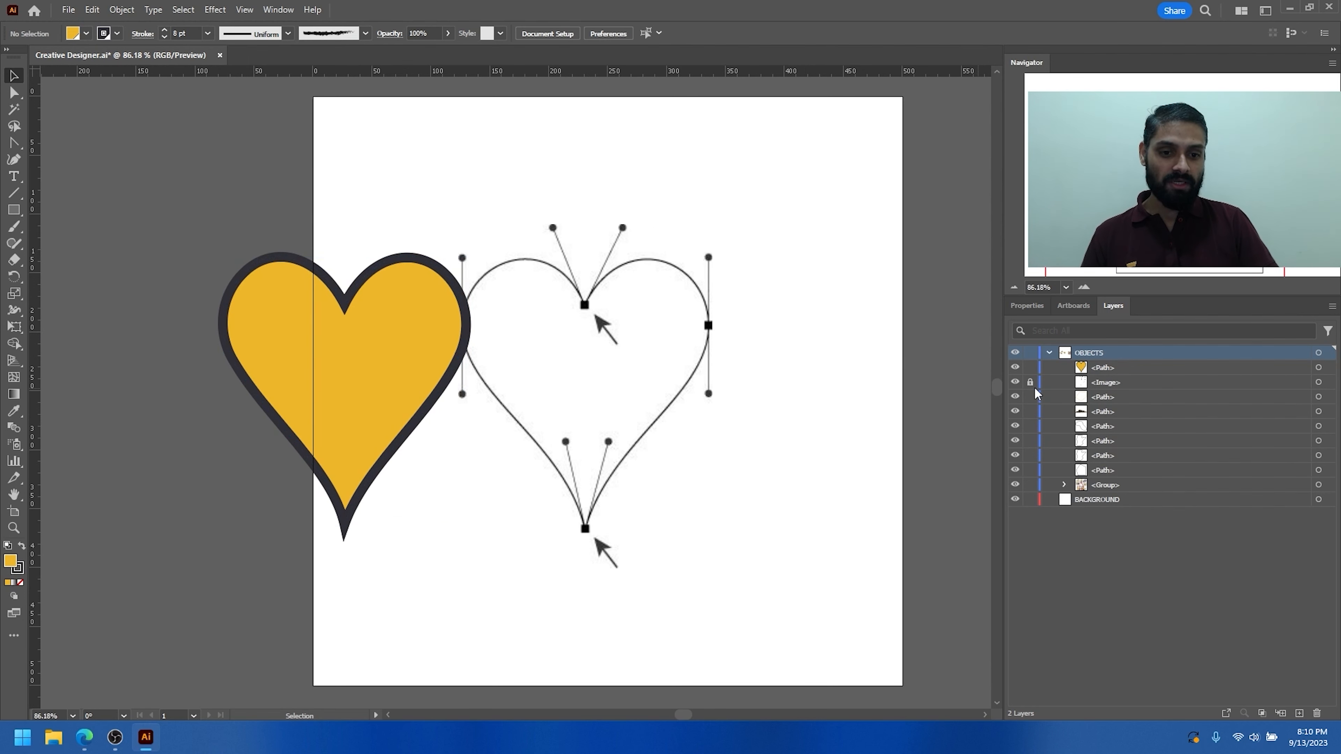
# Step: Delete the heart template image and move the yellow heart back onto the artboard
pyautogui.click(646, 320)
pyautogui.moveTo(646, 320); pyautogui.dragTo(751, 319)
pyautogui.press('Delete')
pyautogui.moveTo(451, 326); pyautogui.dragTo(697, 318)
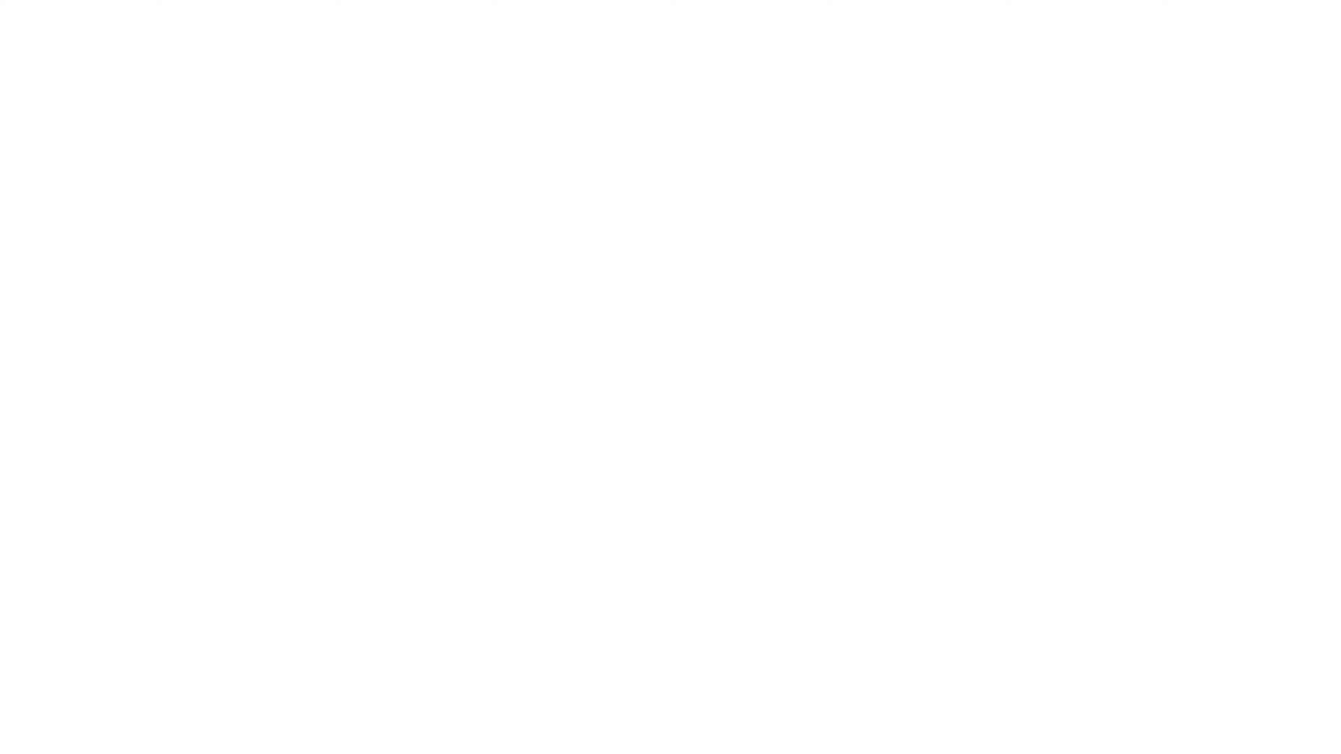